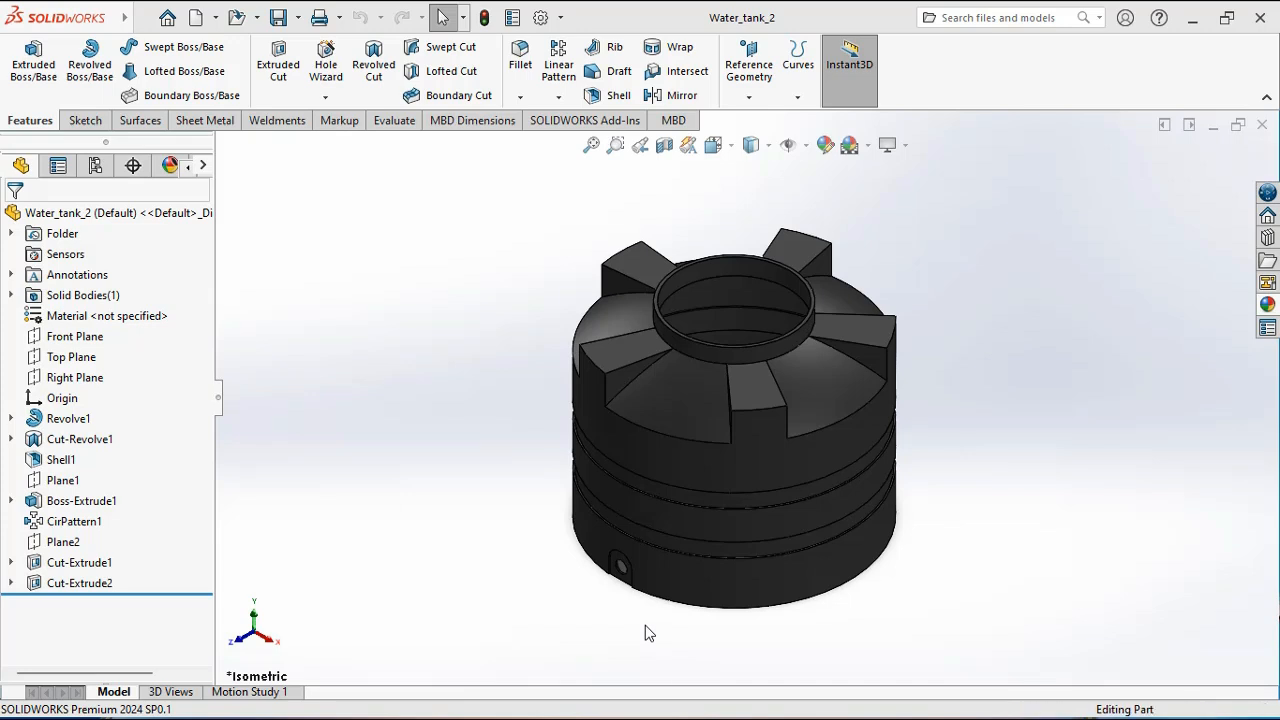
middle_click_drag(645, 625, 724, 640)
middle_click_drag(843, 457, 860, 362)
key("ctrl+7")
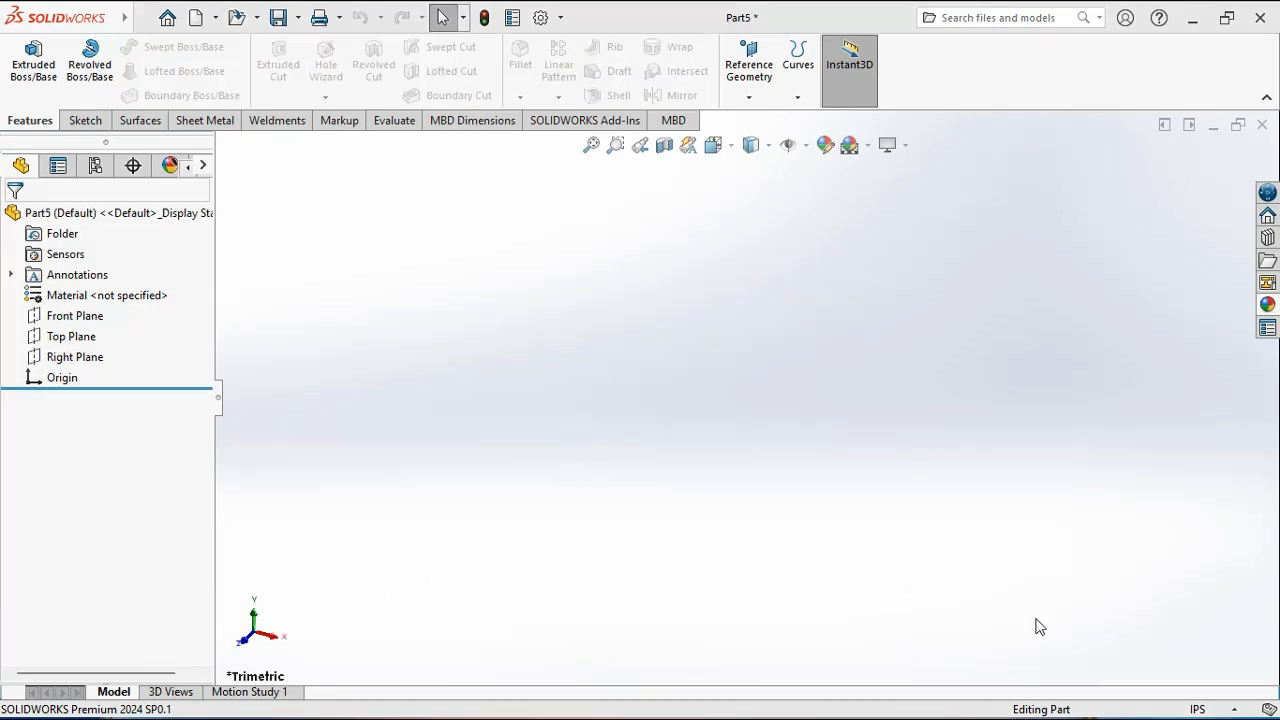
Set the new part's document units to IPS (inch, pound, second).
left_click(1200, 709)
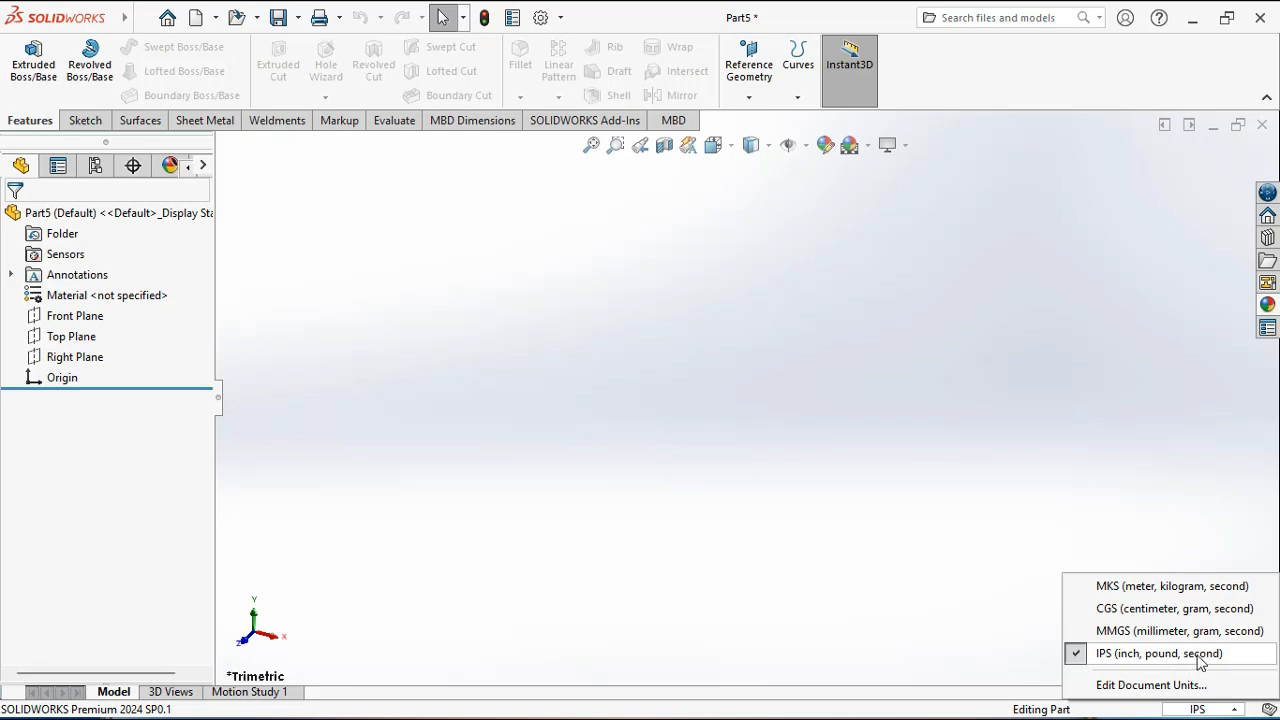
left_click(1199, 708)
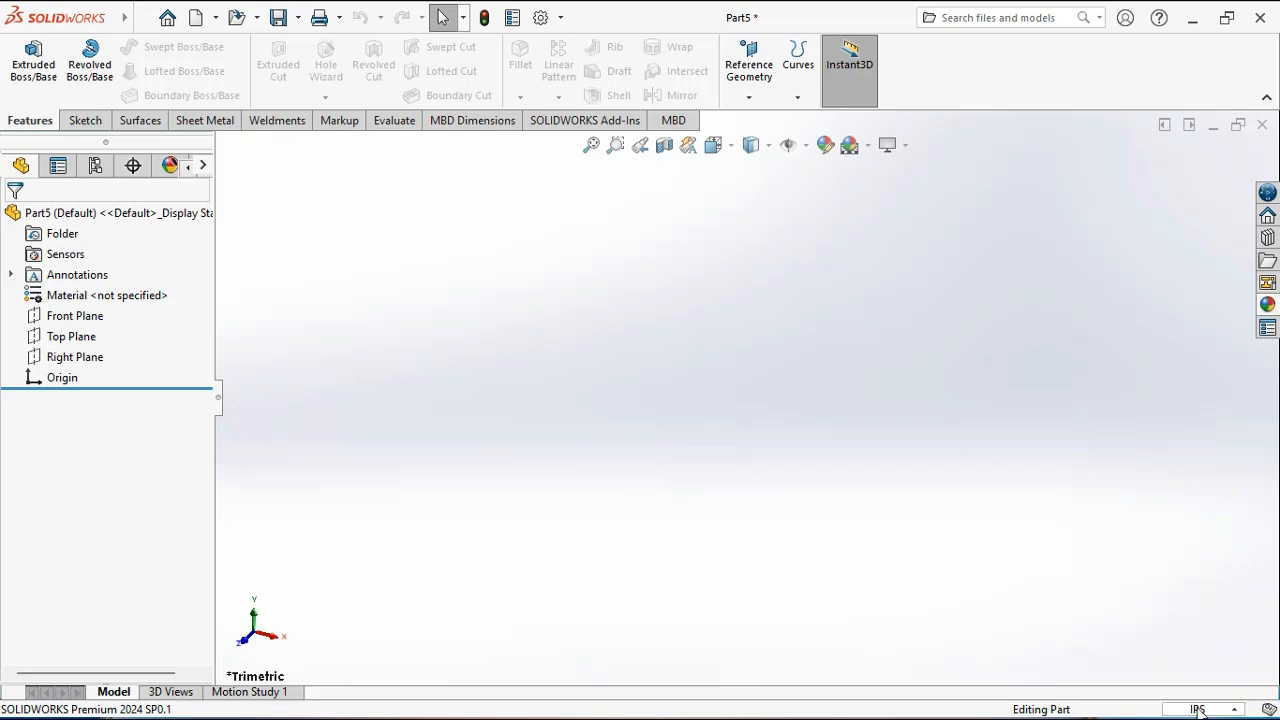
left_click(1213, 712)
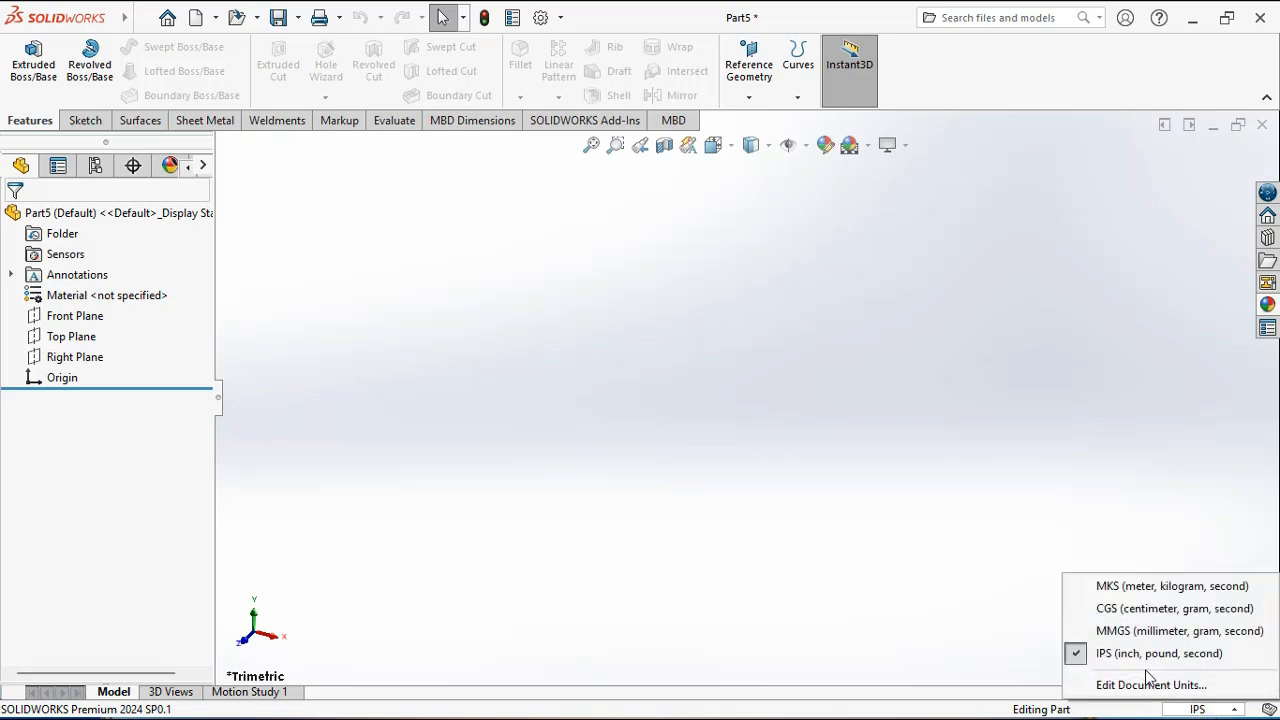
left_click(1078, 656)
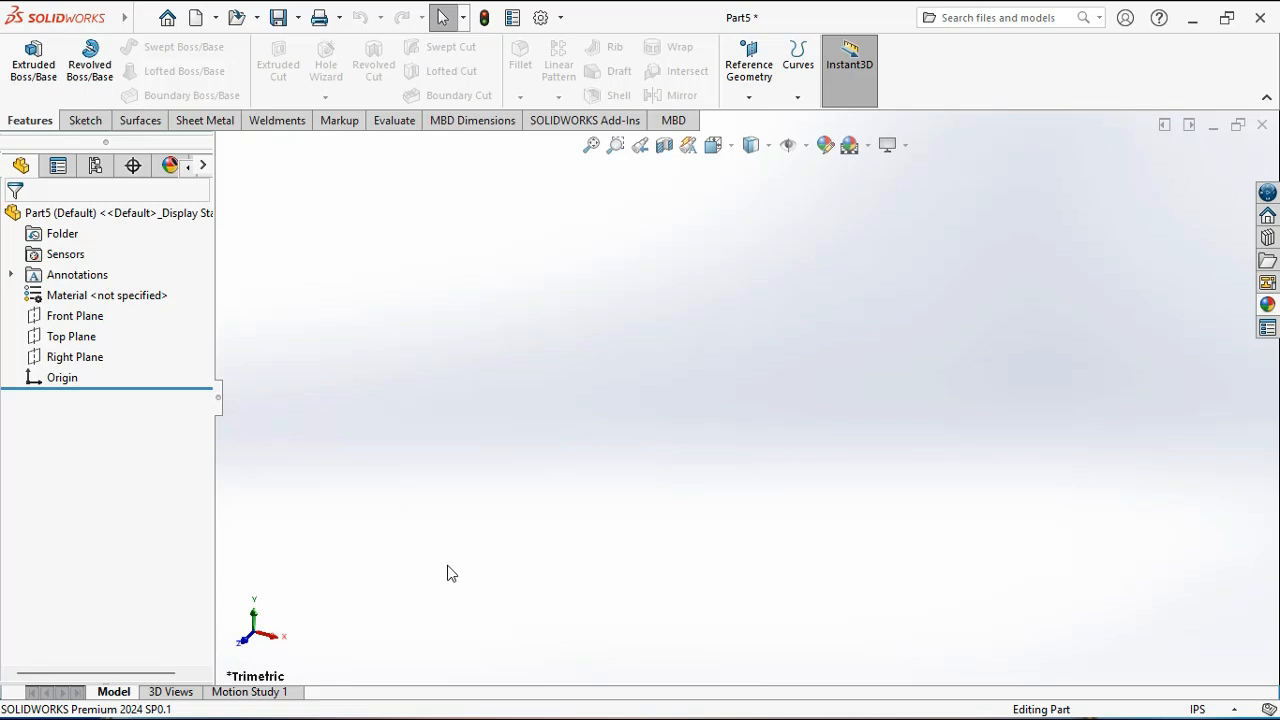
Start a sketch on the Right Plane and draw a vertical centerline about 3.36 in long up from the origin.
left_click(85, 122)
left_click(28, 70)
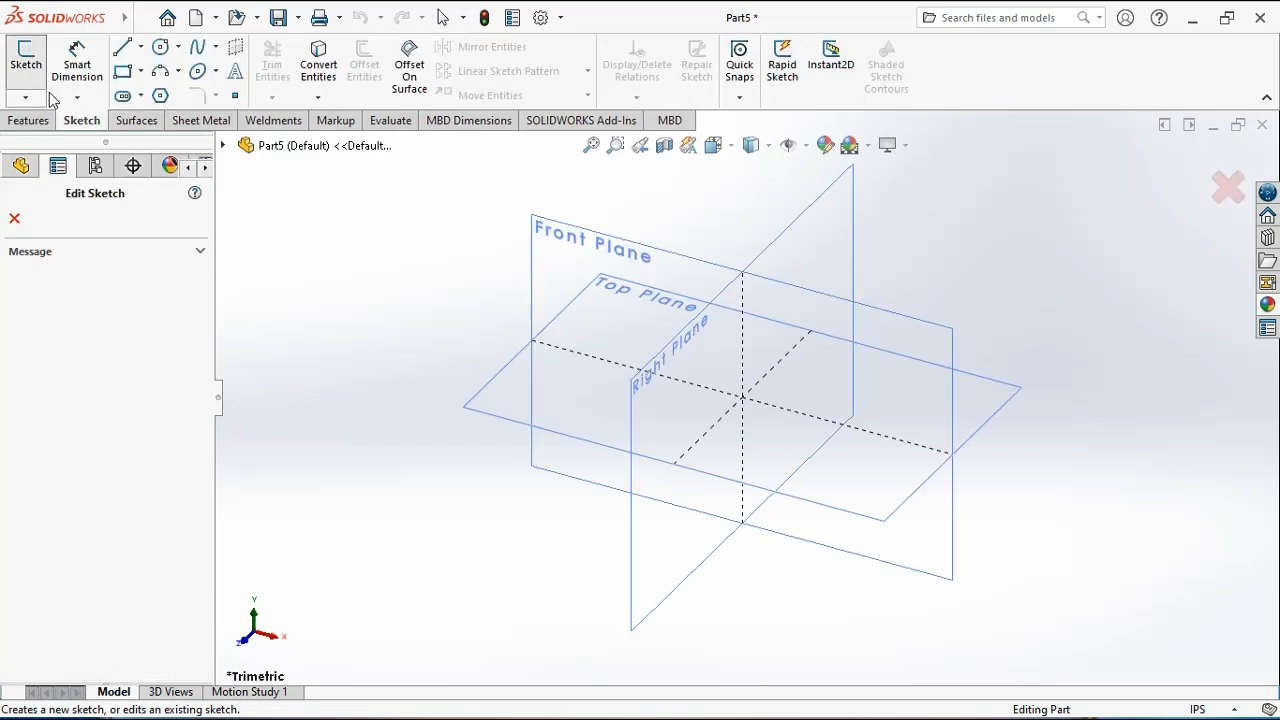
left_click(672, 378)
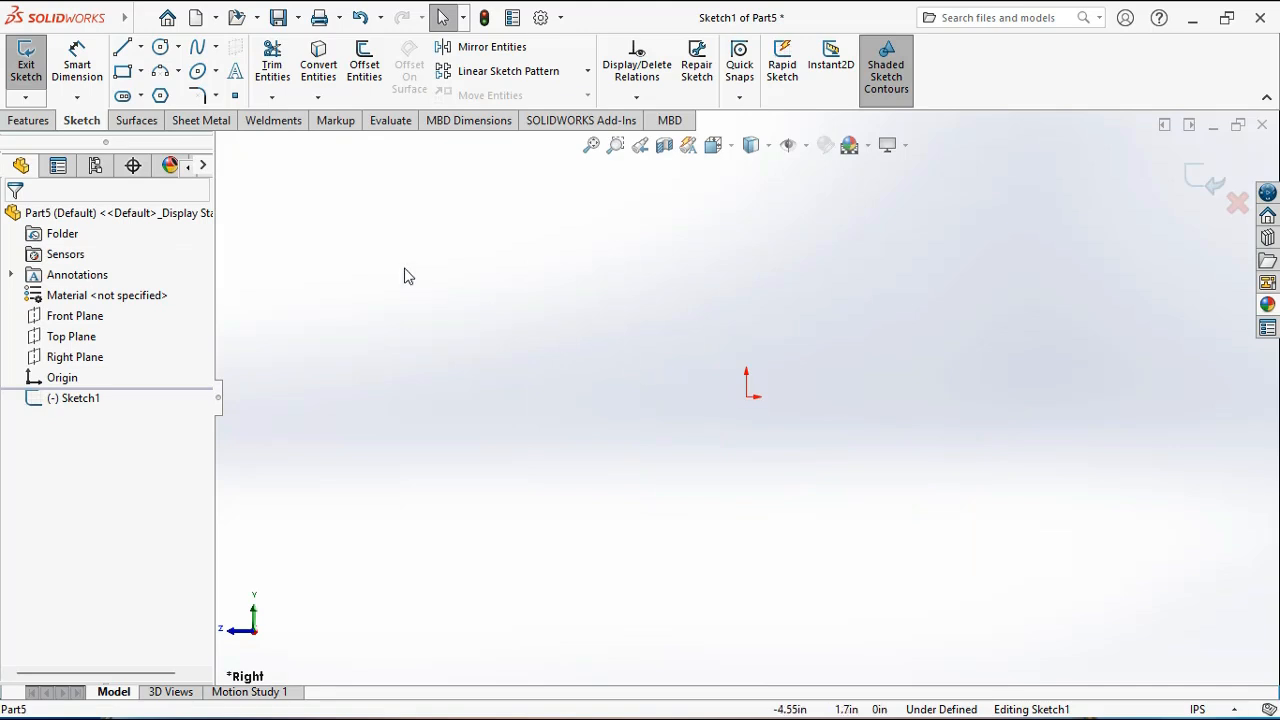
left_click(142, 48)
left_click(149, 92)
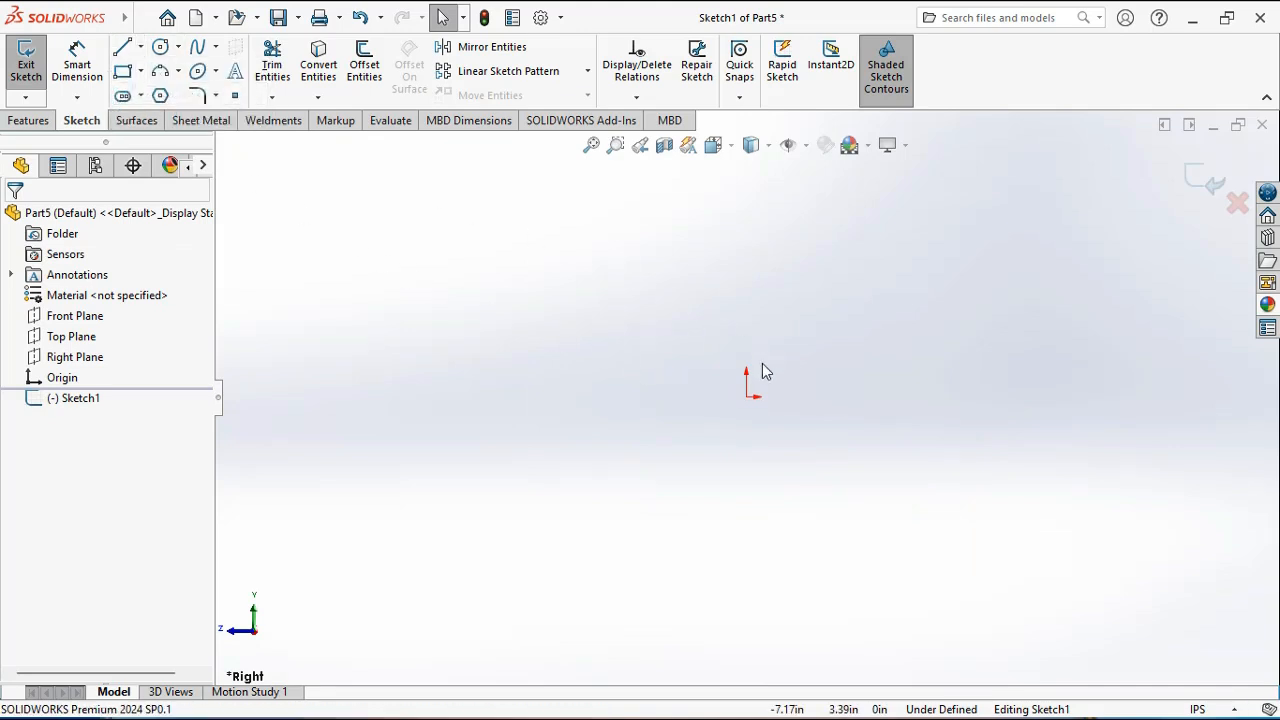
left_click(746, 397)
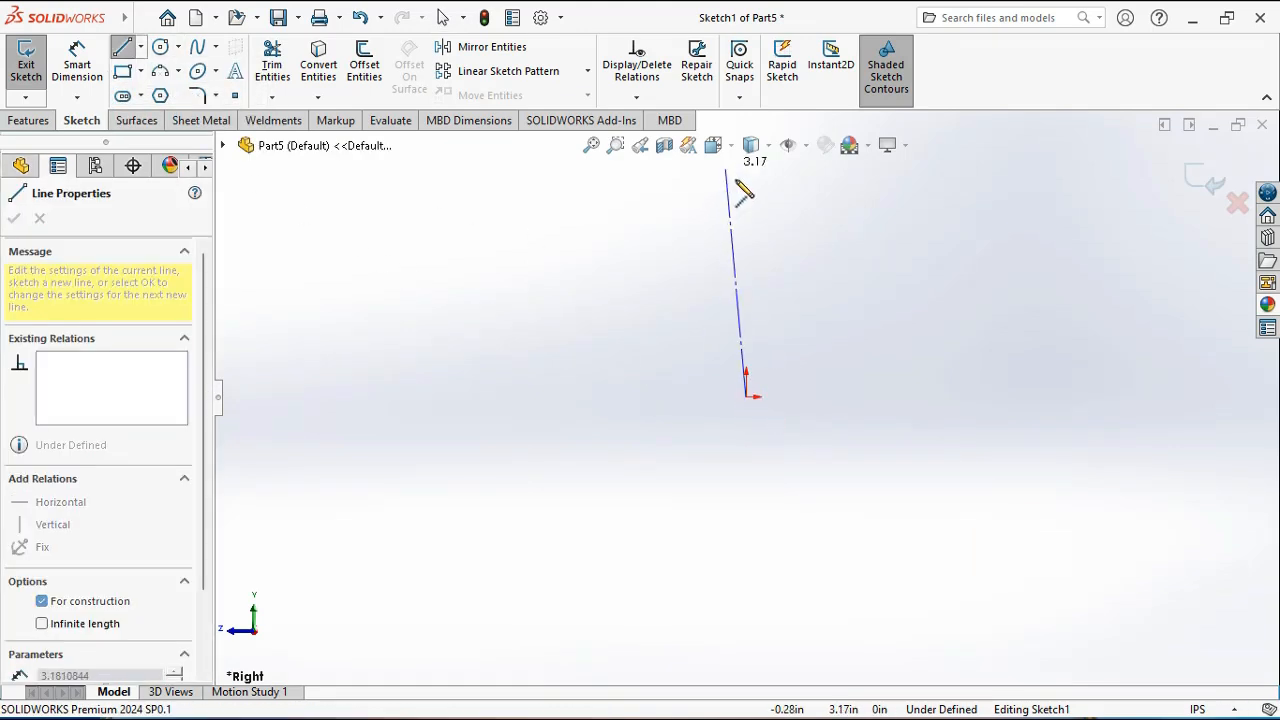
left_click(746, 192)
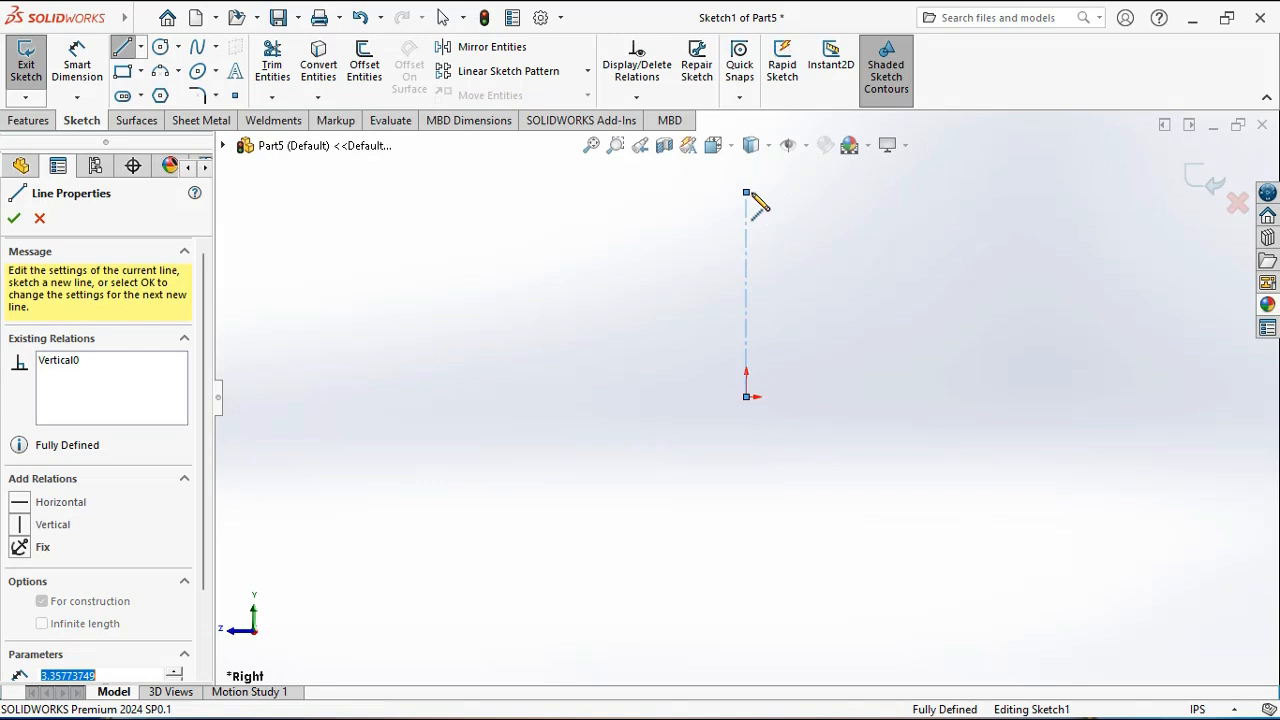
right_click(816, 234)
left_click(840, 240)
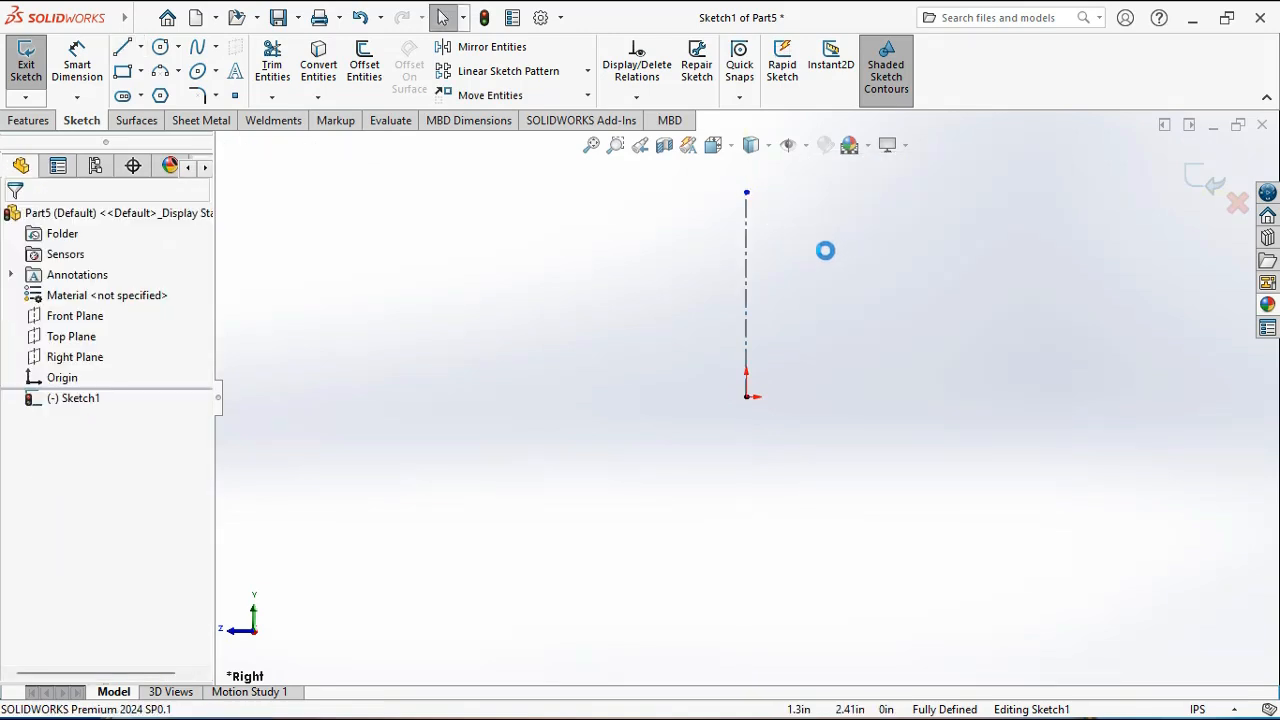
Draw a horizontal base line about 1.6 in long leftward from the origin and a vertical wall line about 2.05 in up from its end.
left_click(122, 48)
scroll(723, 297, "down", 1)
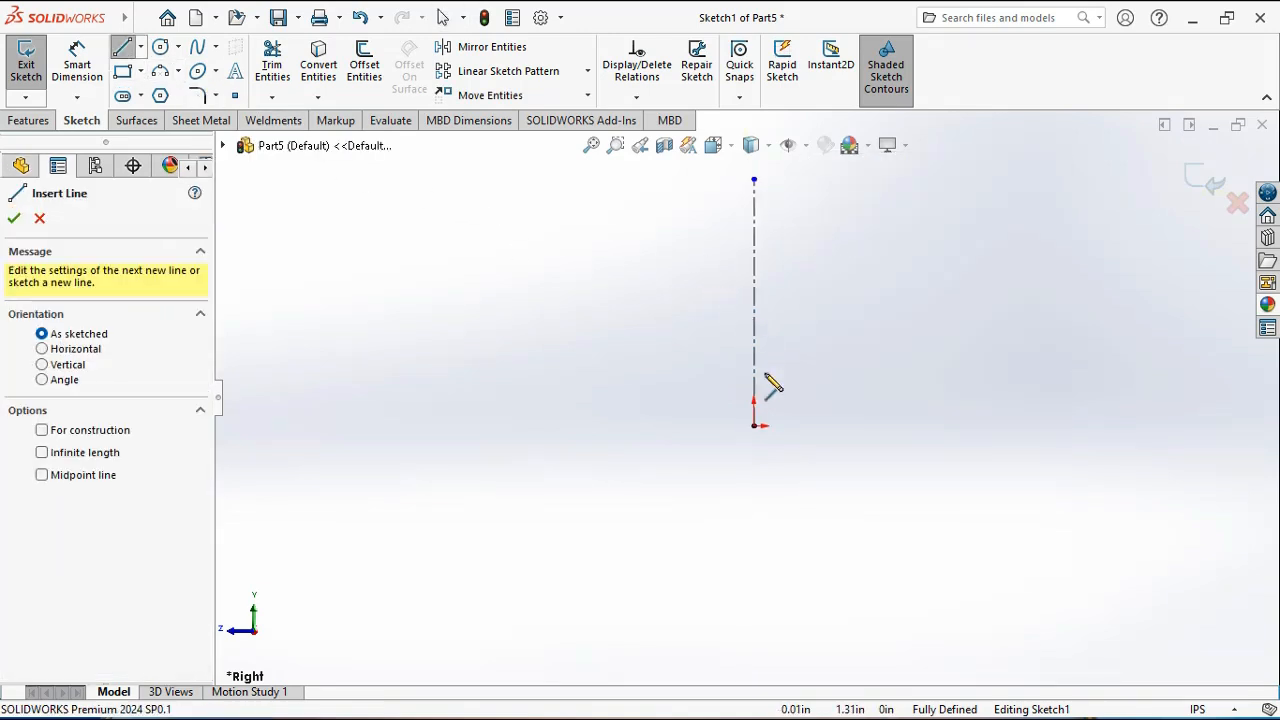
left_click(634, 425)
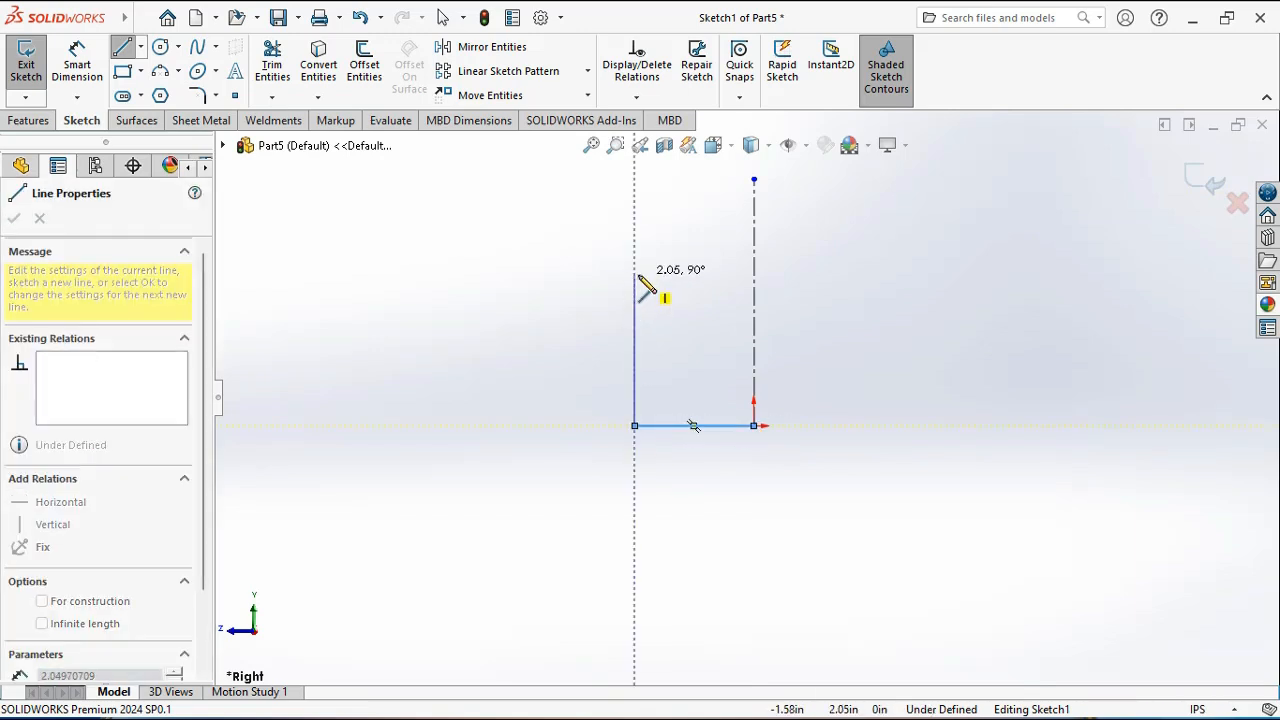
left_click(634, 273)
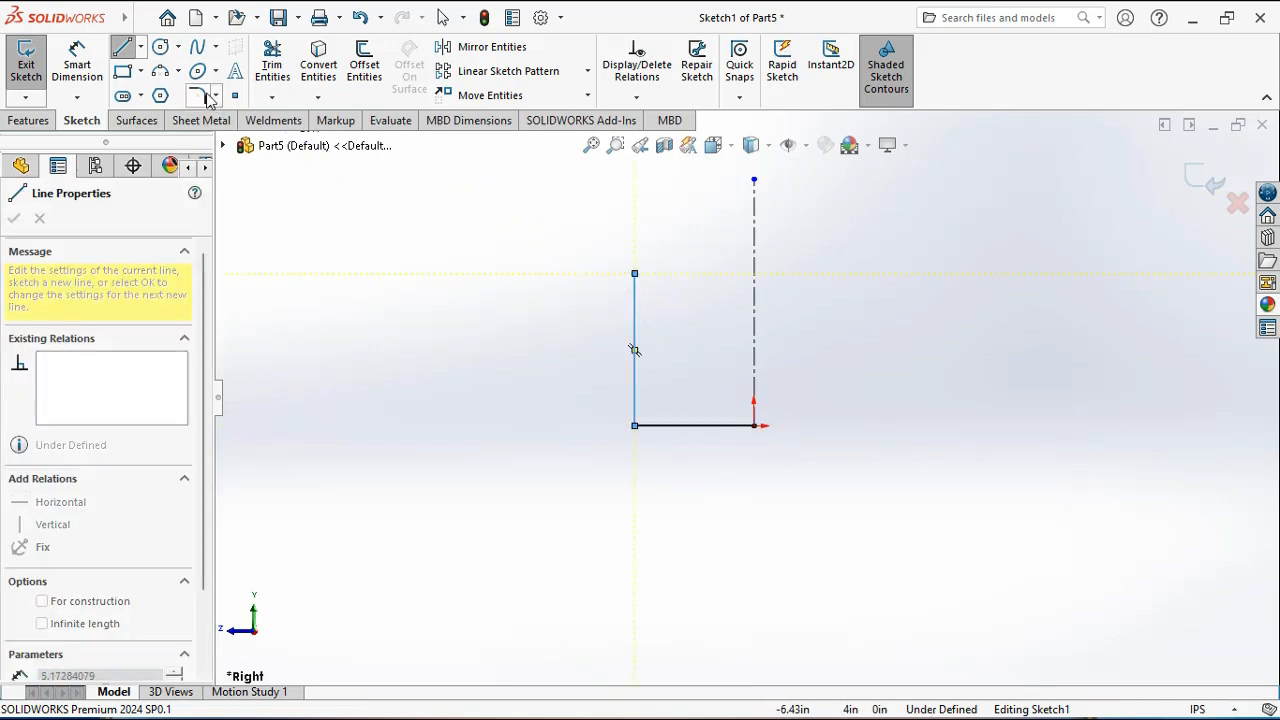
Draw a three-point arc bulging upward from the top of the wall line to the centerline.
left_click(164, 73)
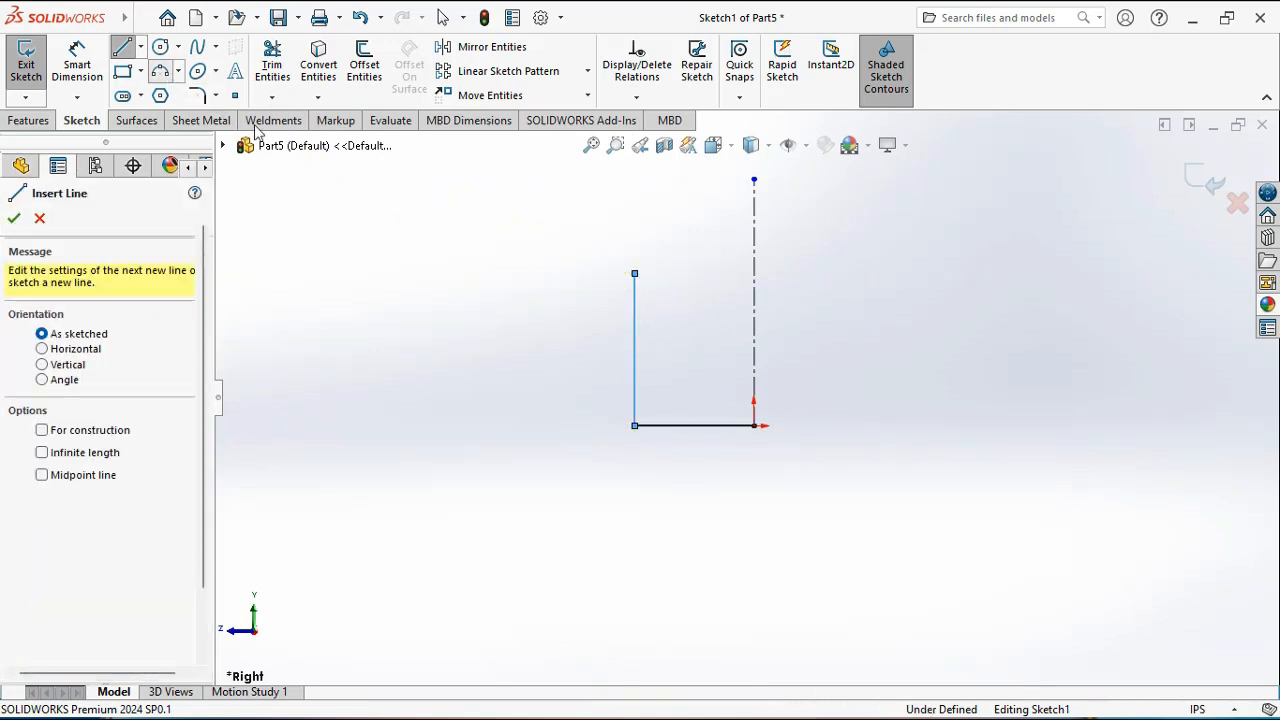
left_click(634, 273)
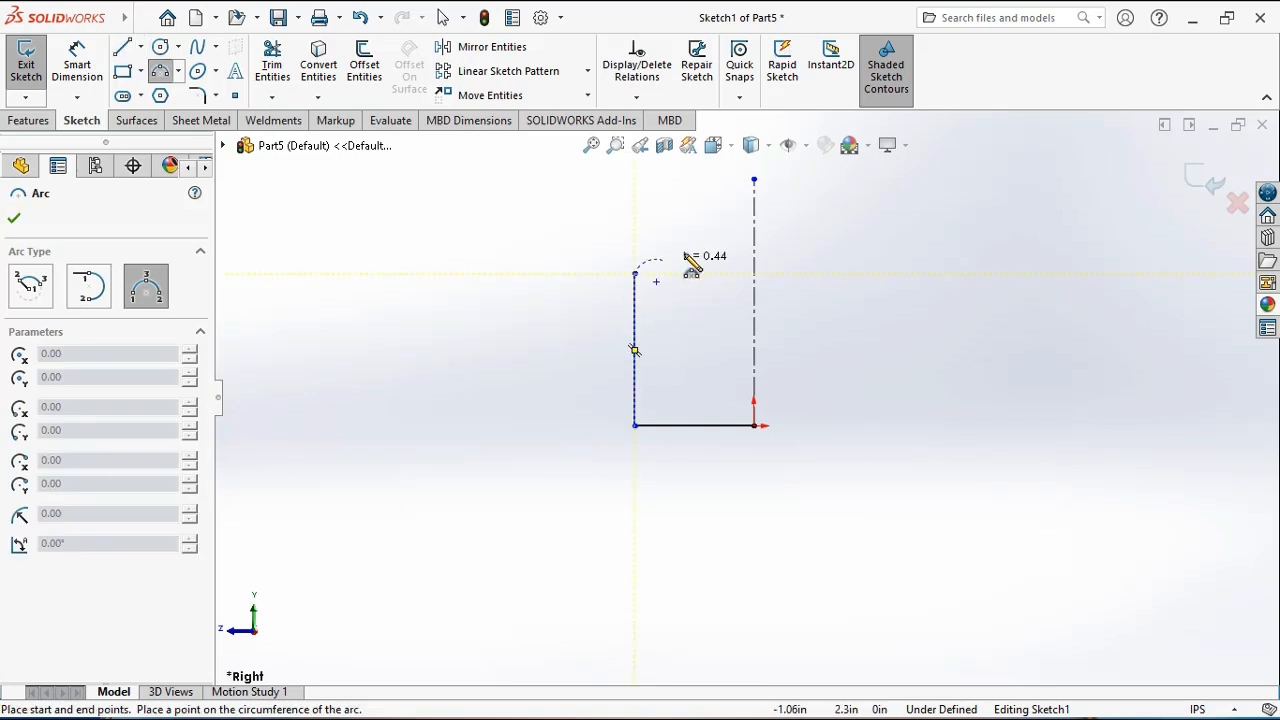
left_click(751, 240)
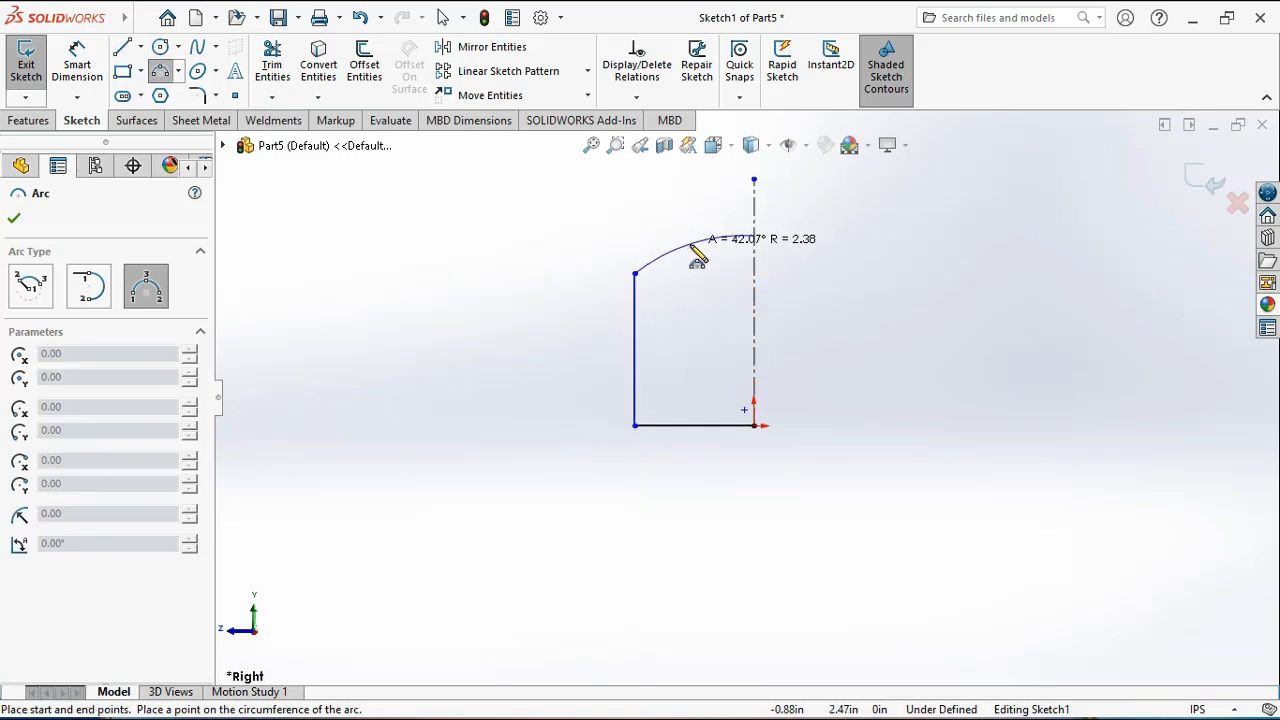
left_click(692, 242)
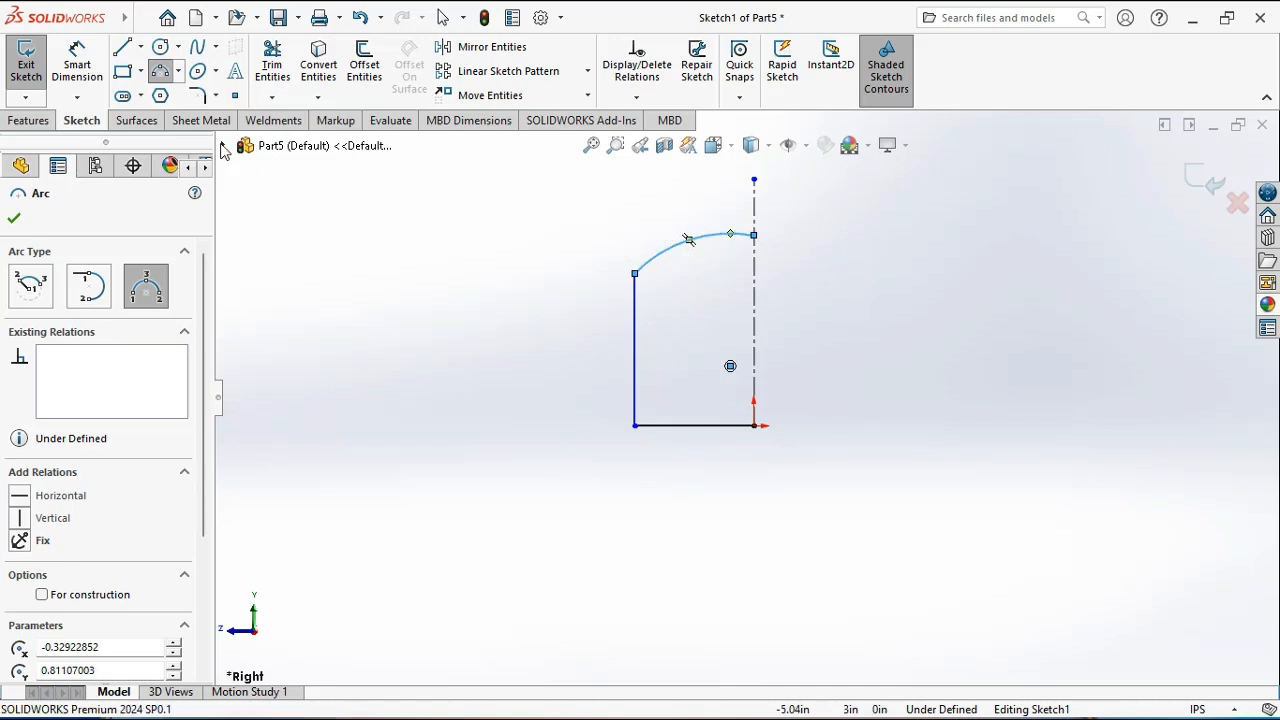
Draw connected lines from the origin about 3.04 in up the centerline, about 0.6 in leftward, and down to the arc to form the neck.
left_click(124, 54)
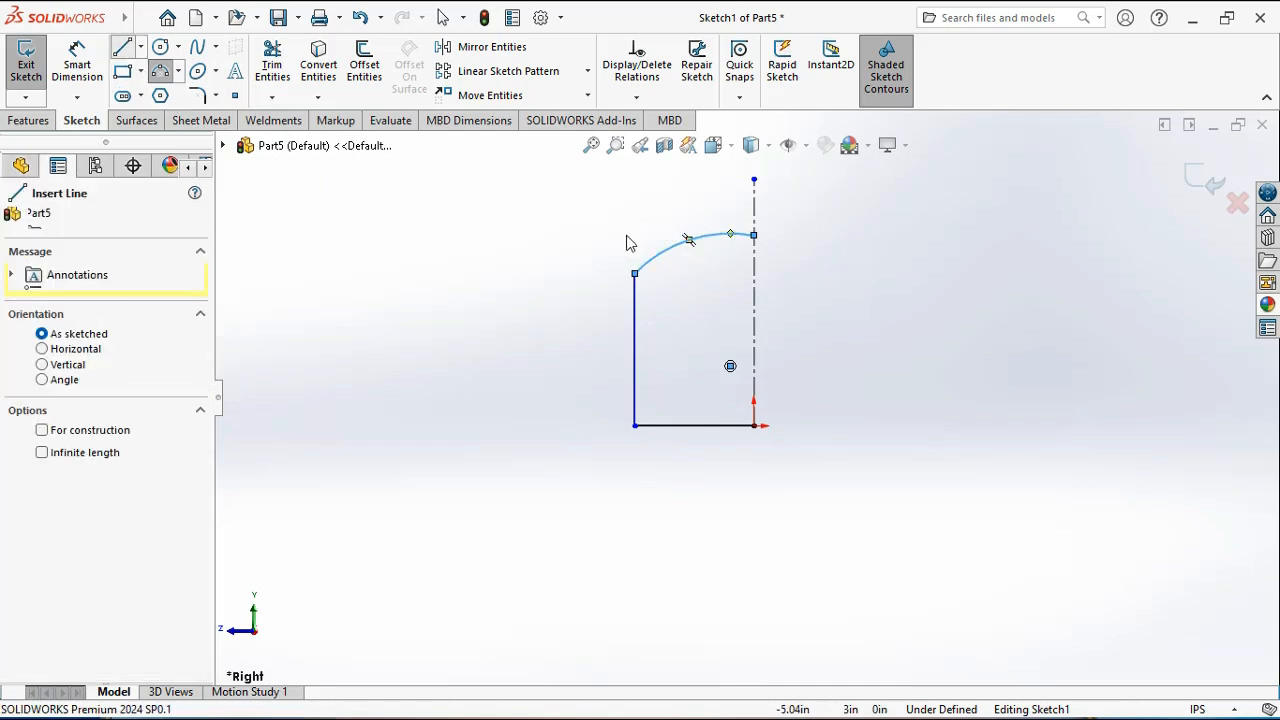
left_click(755, 426)
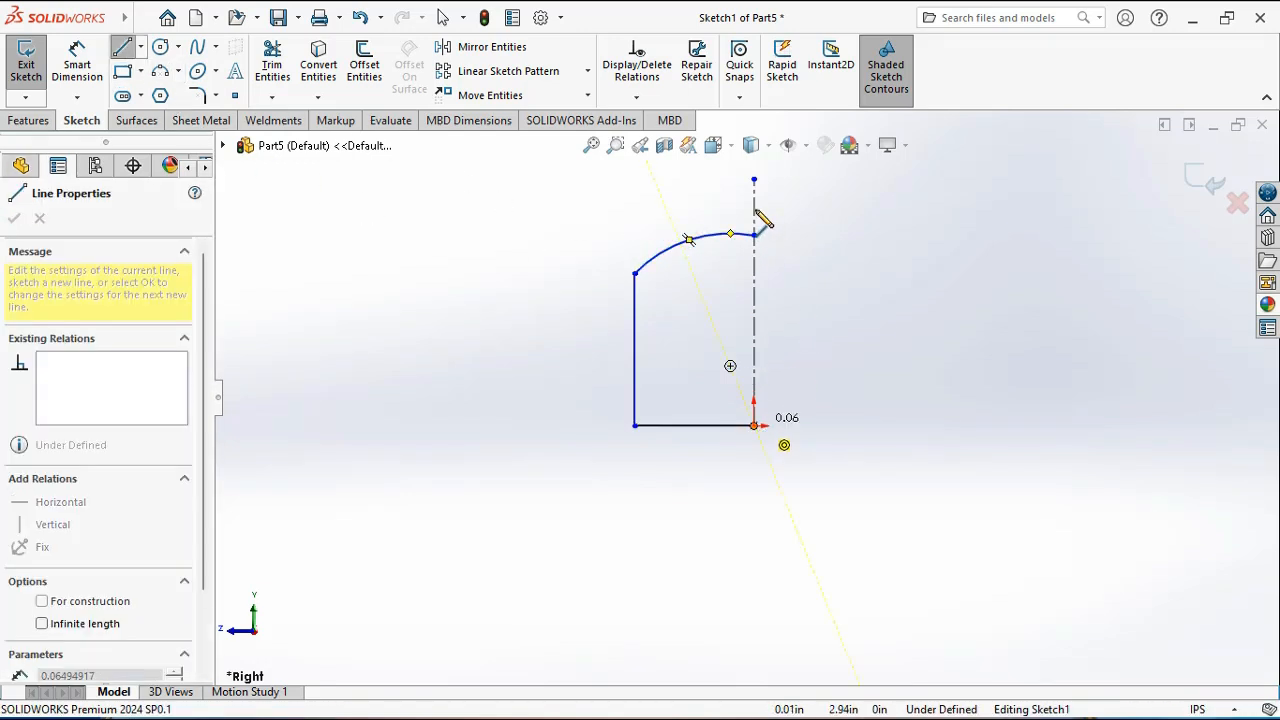
left_click(755, 201)
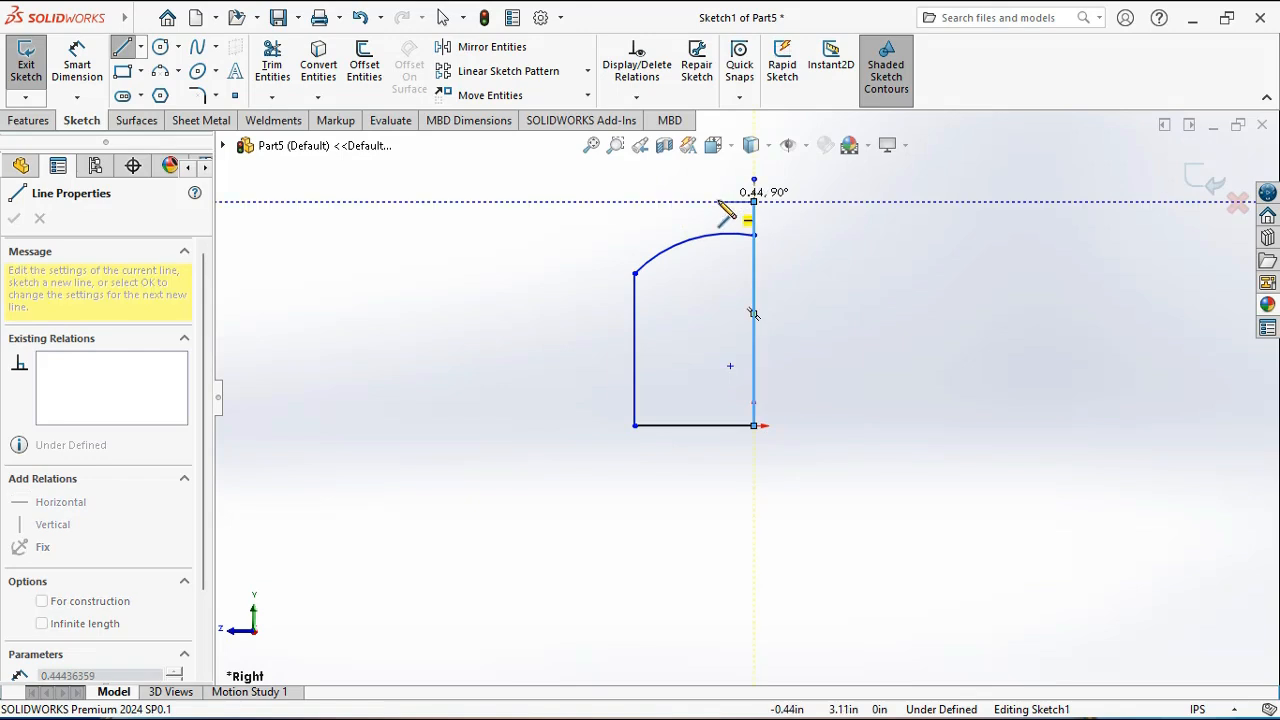
left_click(709, 201)
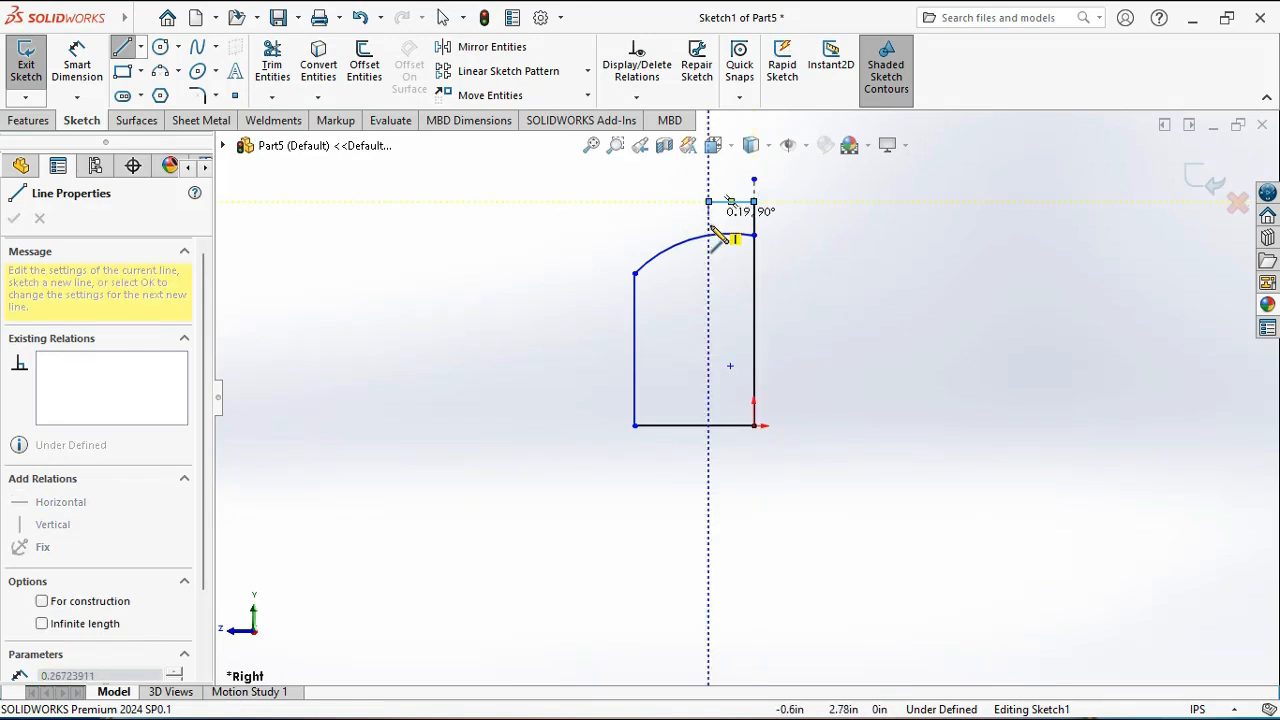
left_click(709, 236)
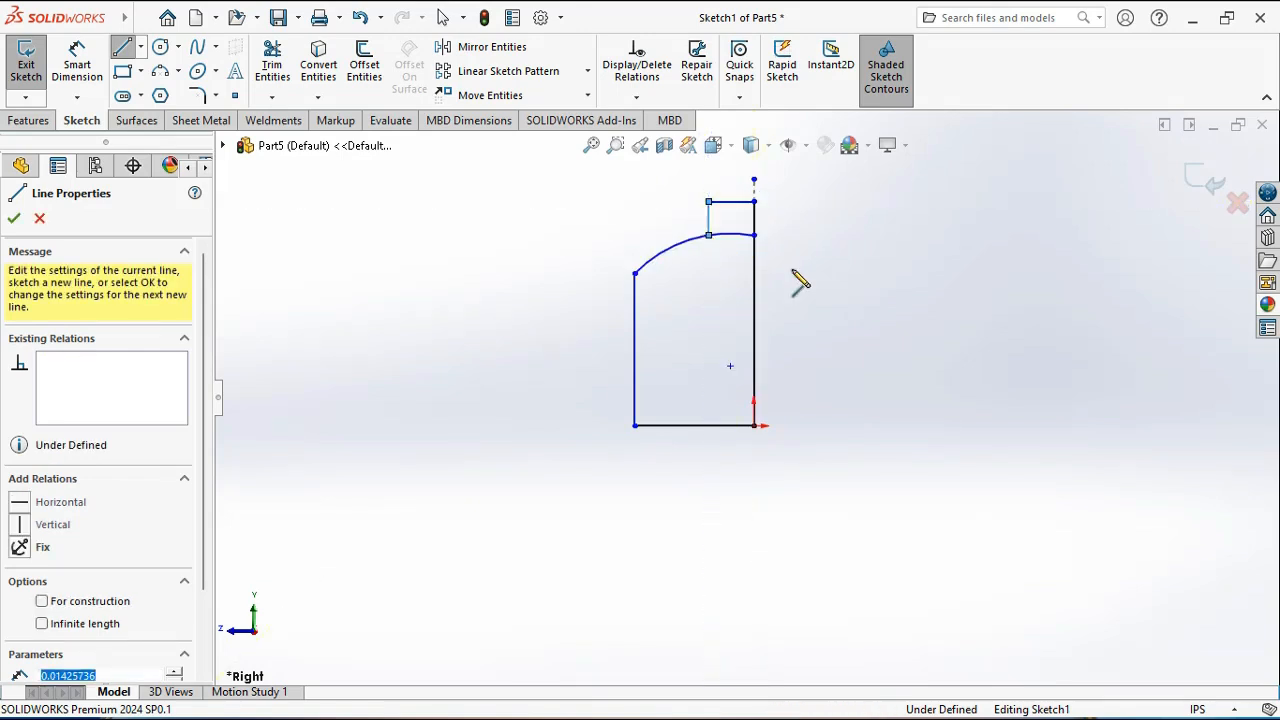
right_click(843, 287)
left_click(877, 290)
scroll(717, 185, "down", 2)
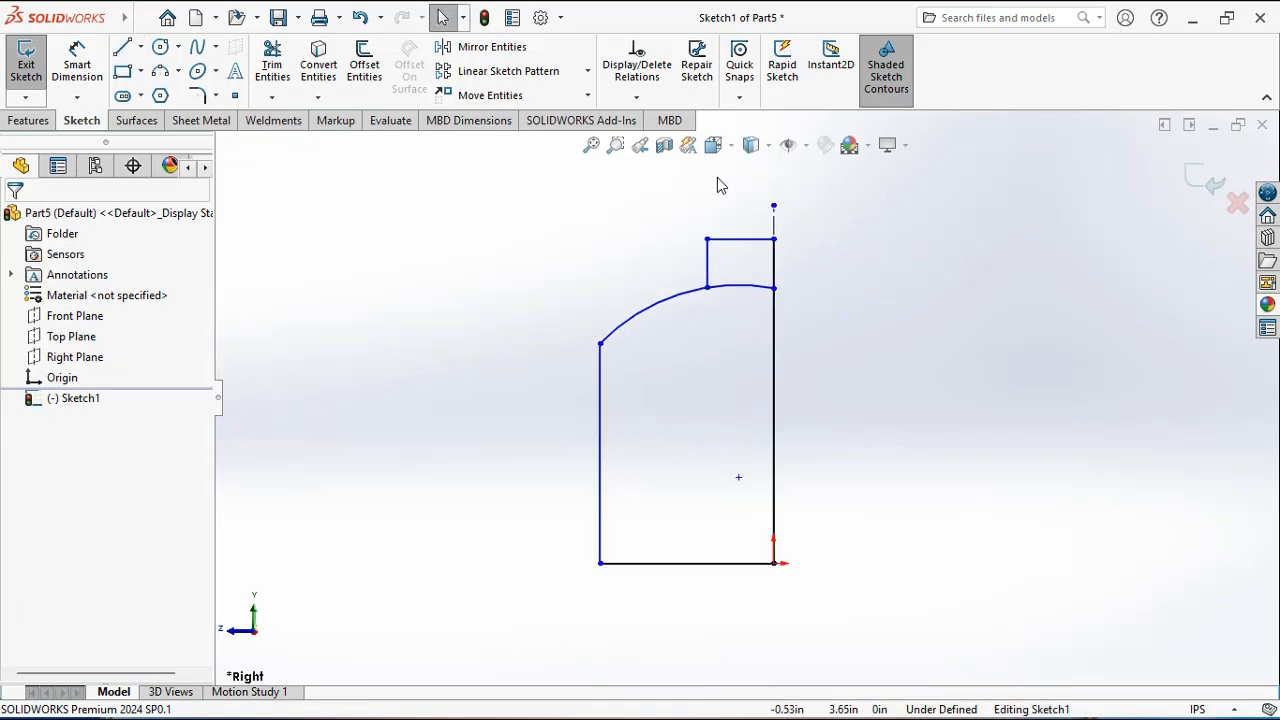
Trim away the arc segment inside the neck using Trim to closest, leaving a single closed profile.
left_click(272, 65)
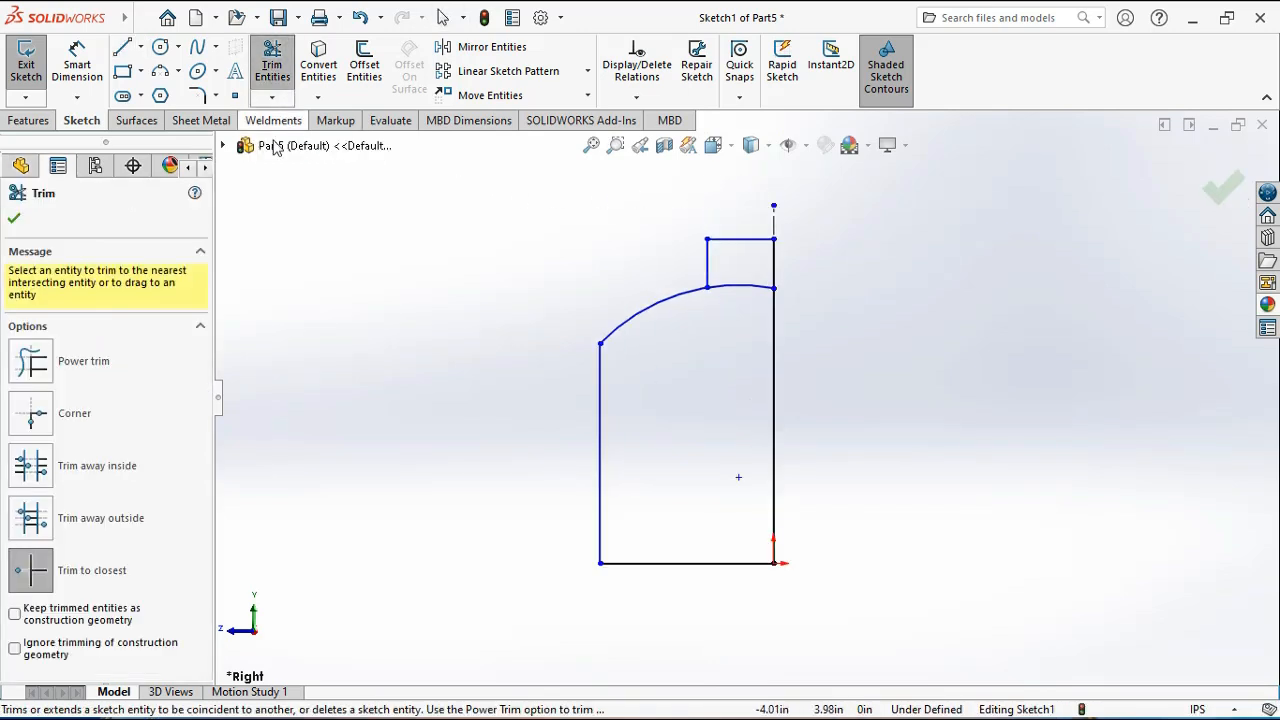
left_click(122, 557)
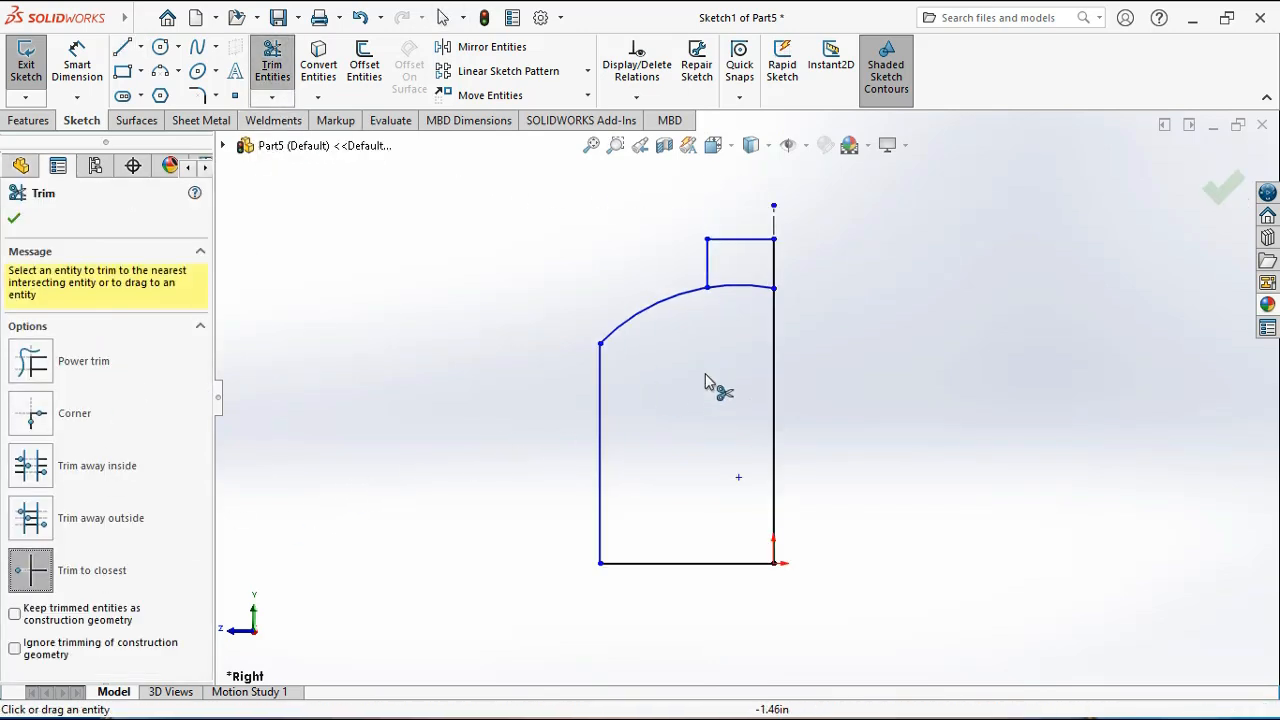
left_click(745, 289)
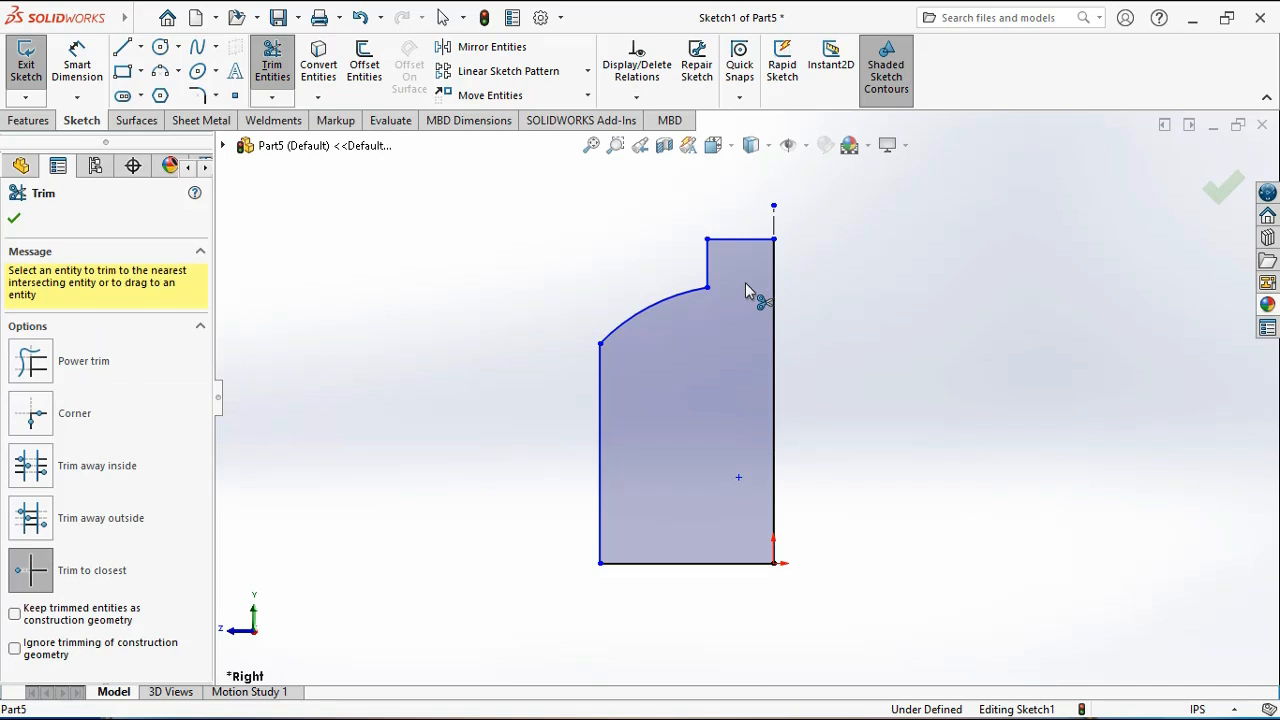
key("z")
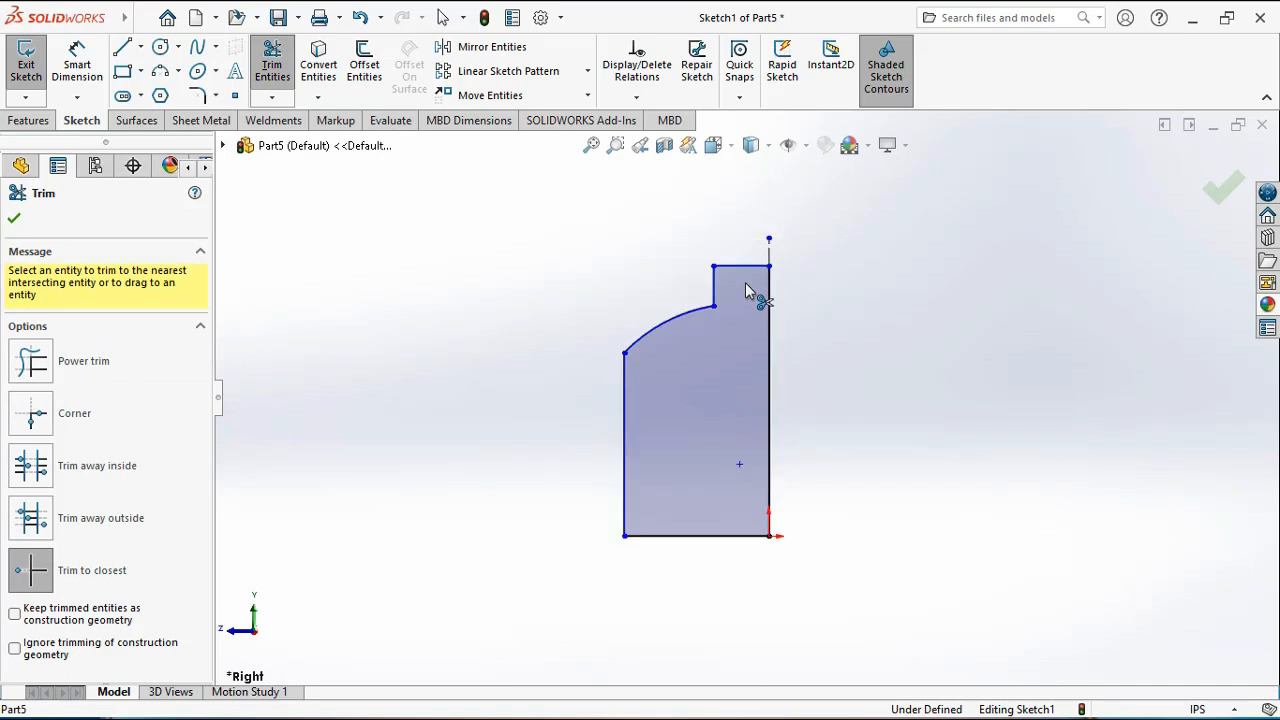
left_click(14, 221)
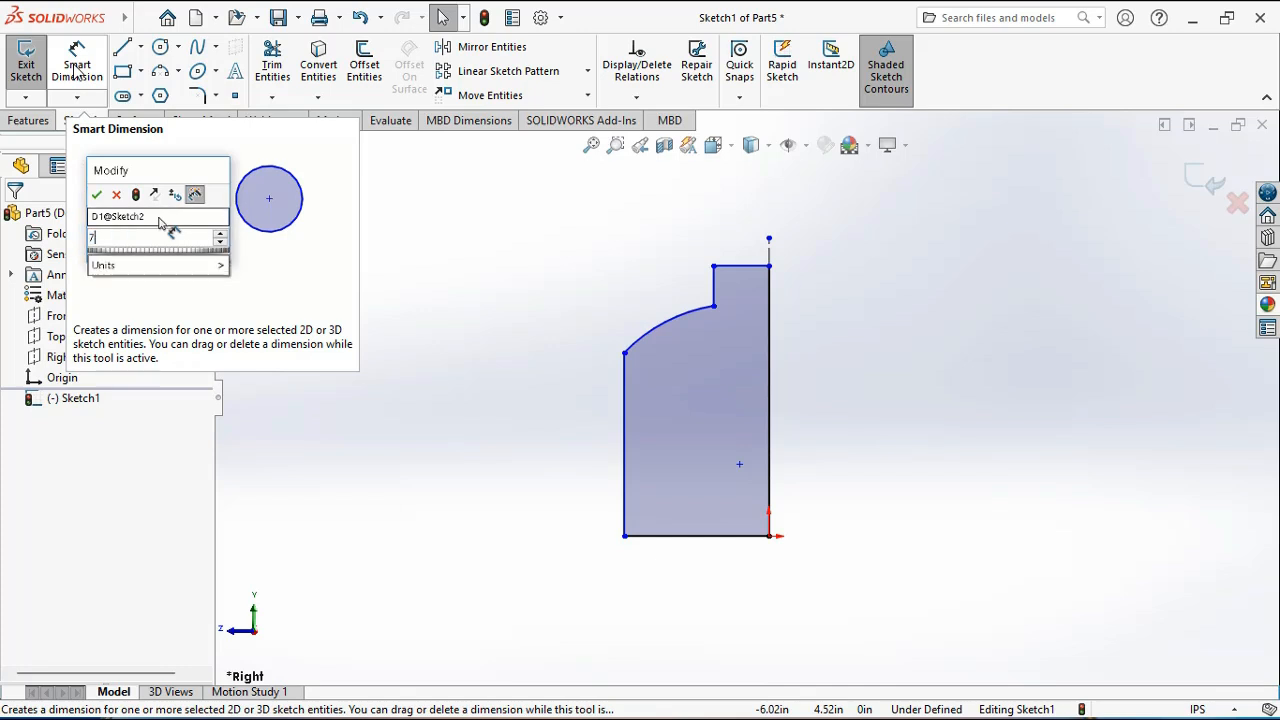
Dimension the full-height vertical line on the centerline to 6.5 in.
left_click(75, 72)
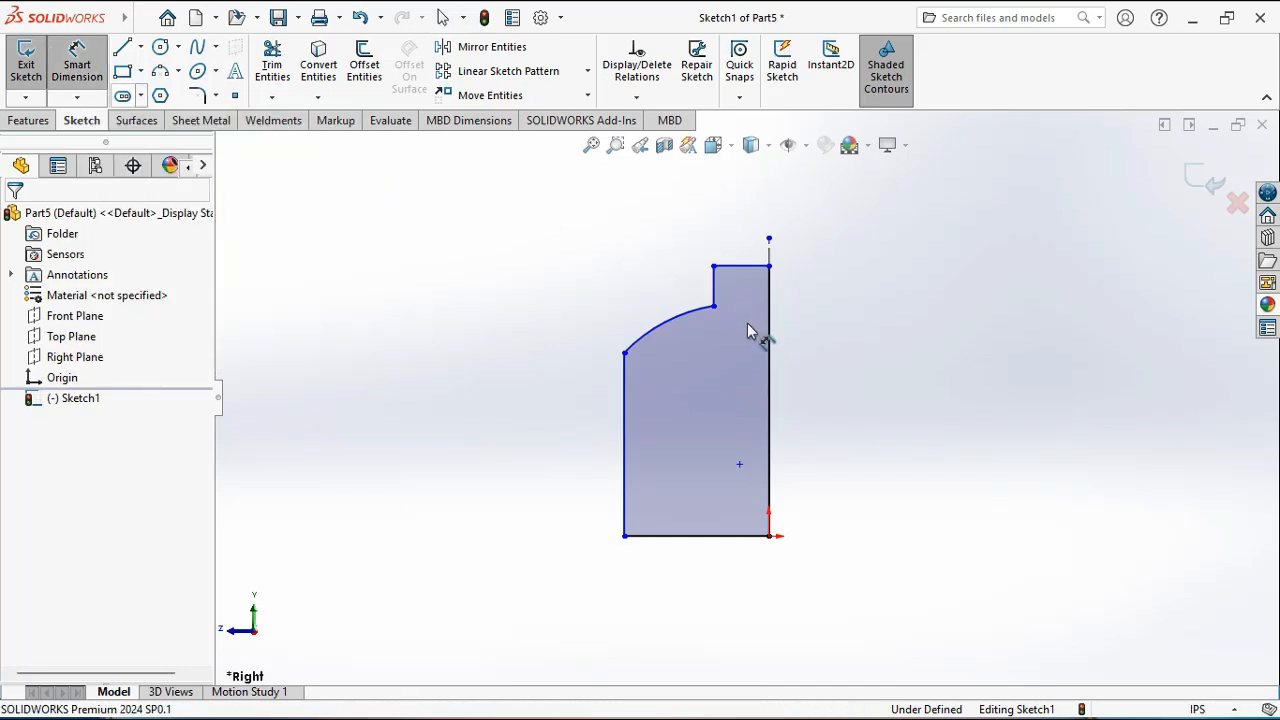
left_click(770, 334)
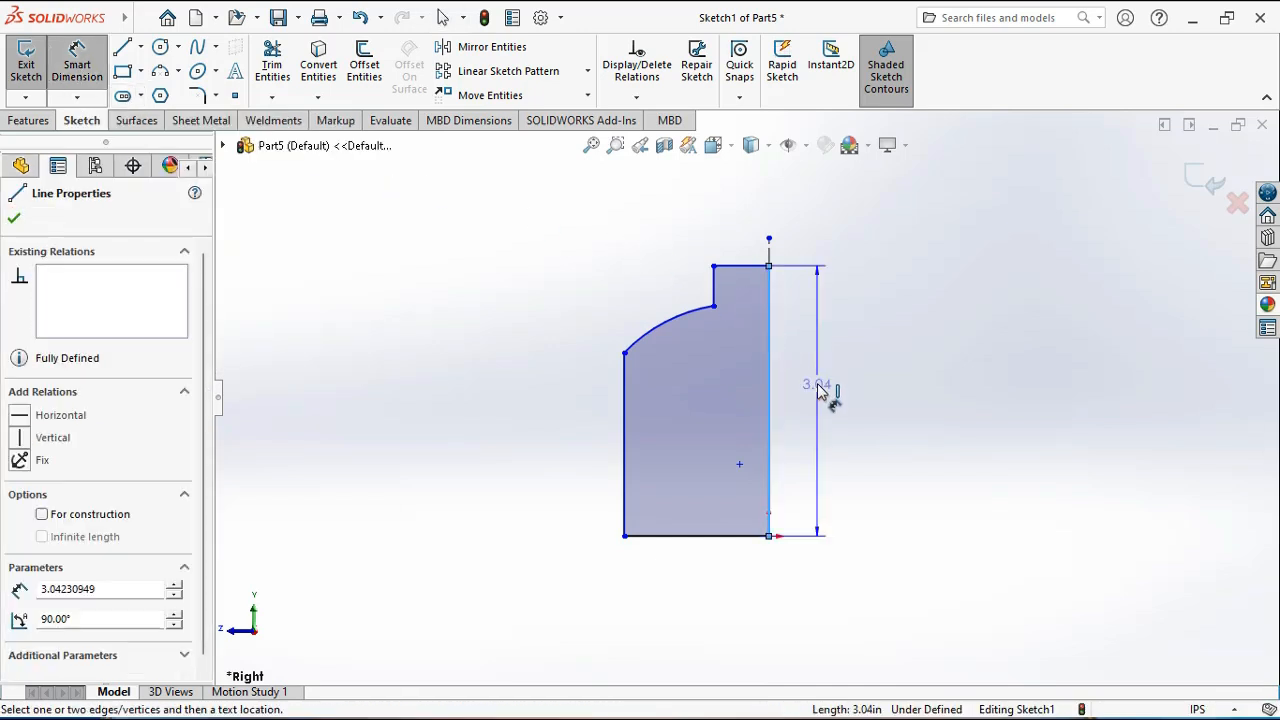
left_click(818, 392)
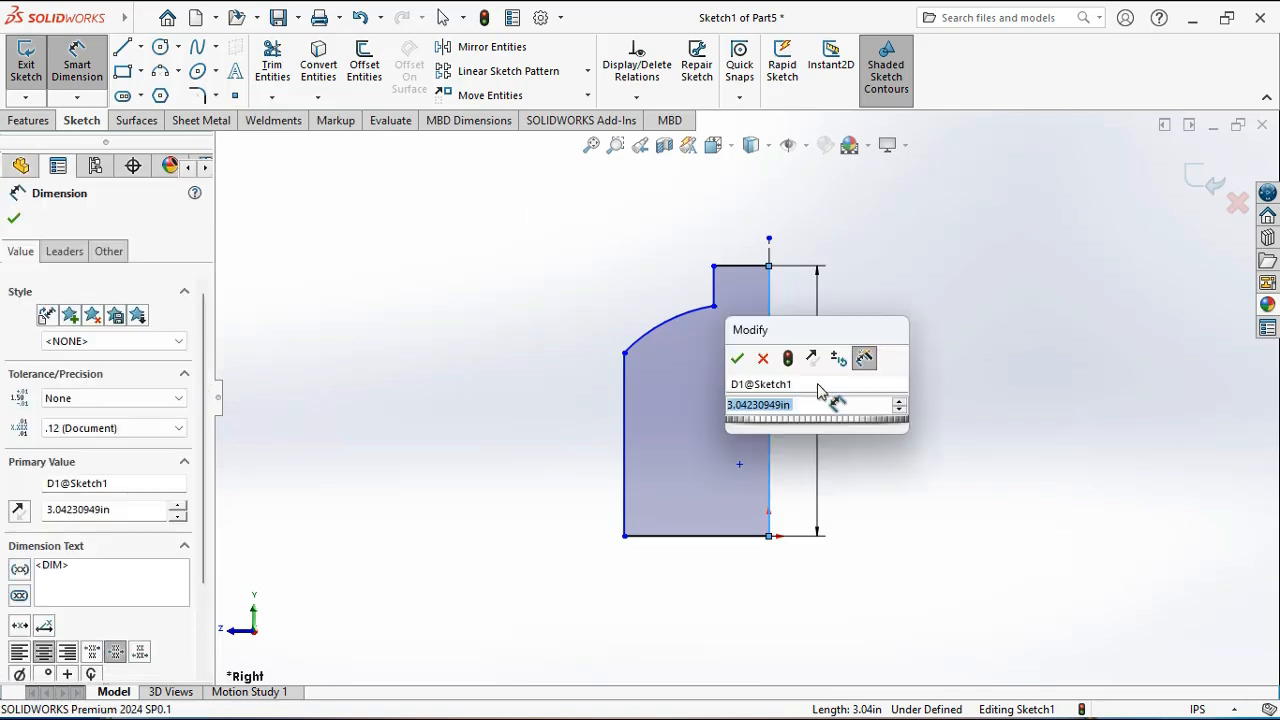
type("6.5")
key("Return")
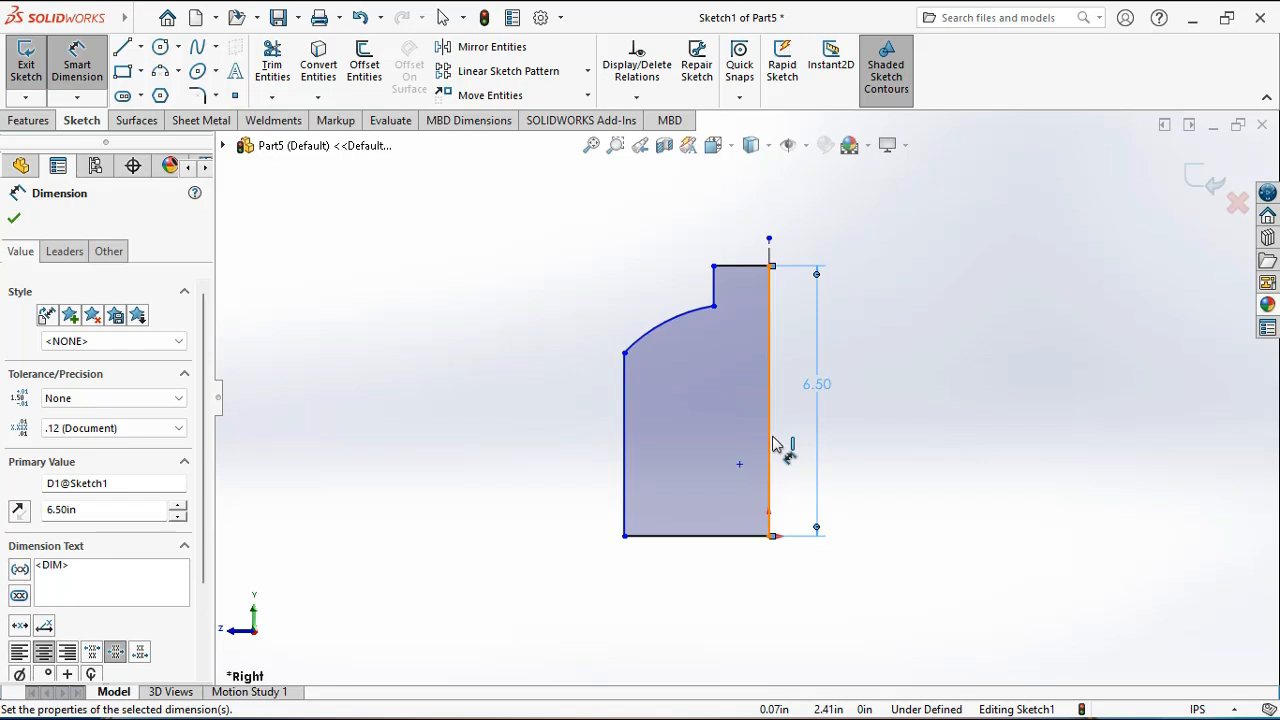
Dimension the neck's short vertical line to 0.5 in and its top horizontal line to 2 in.
left_click(695, 286)
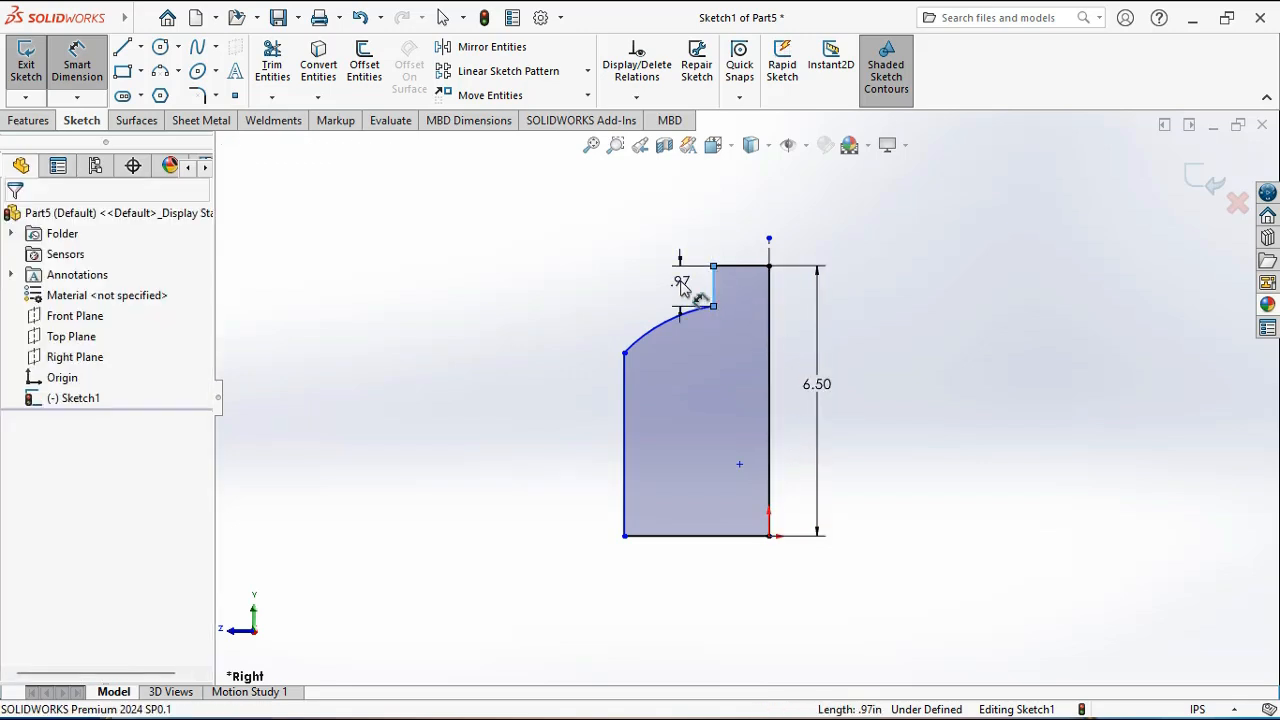
left_click(681, 287)
type("0.5")
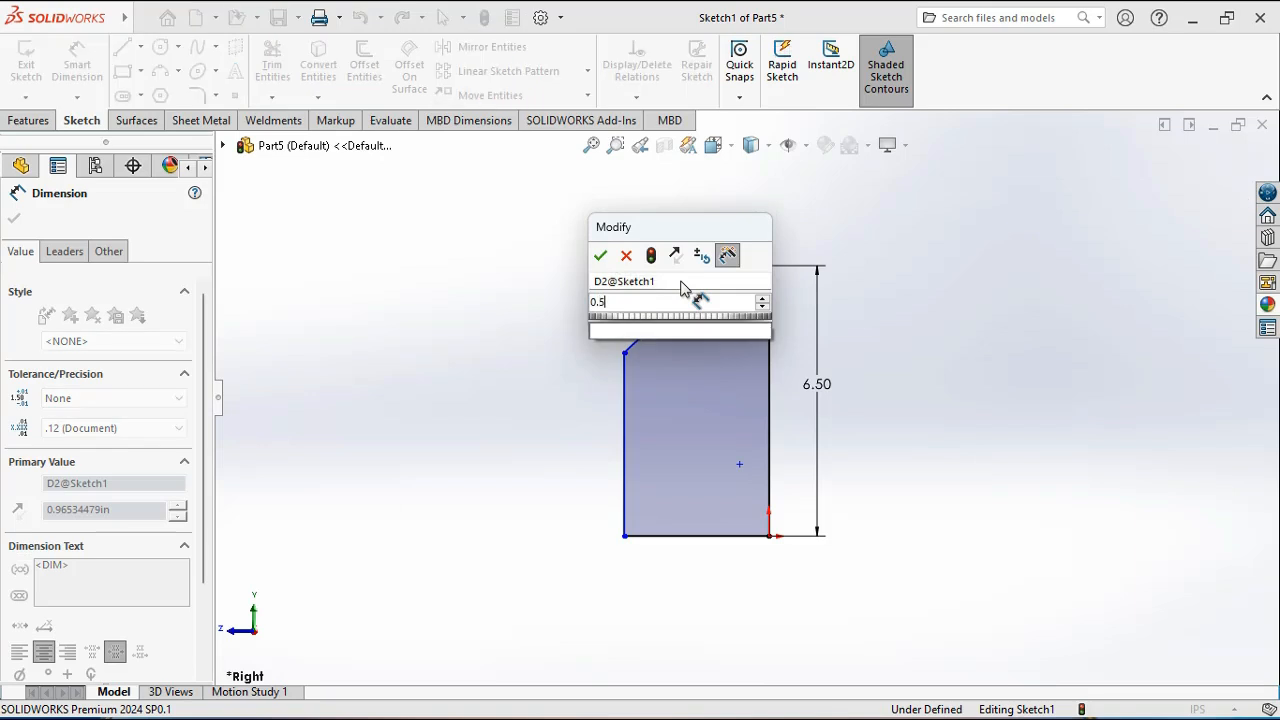
key("Return")
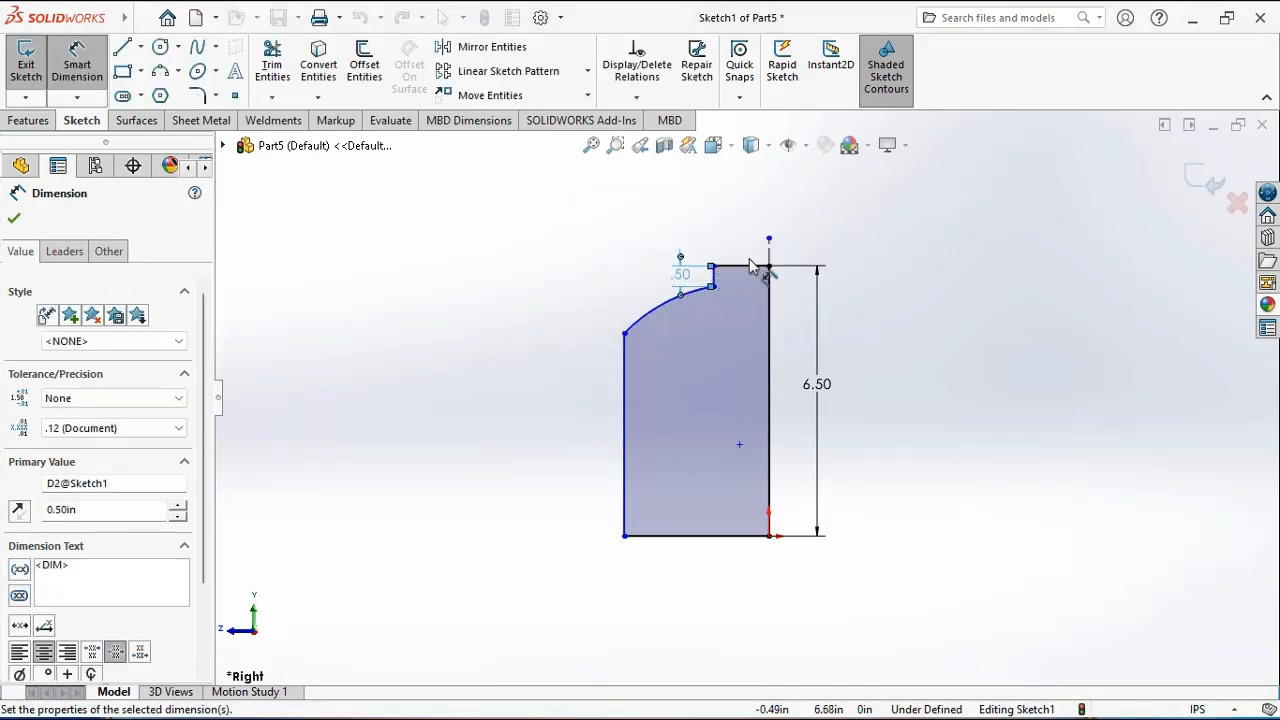
left_click(748, 266)
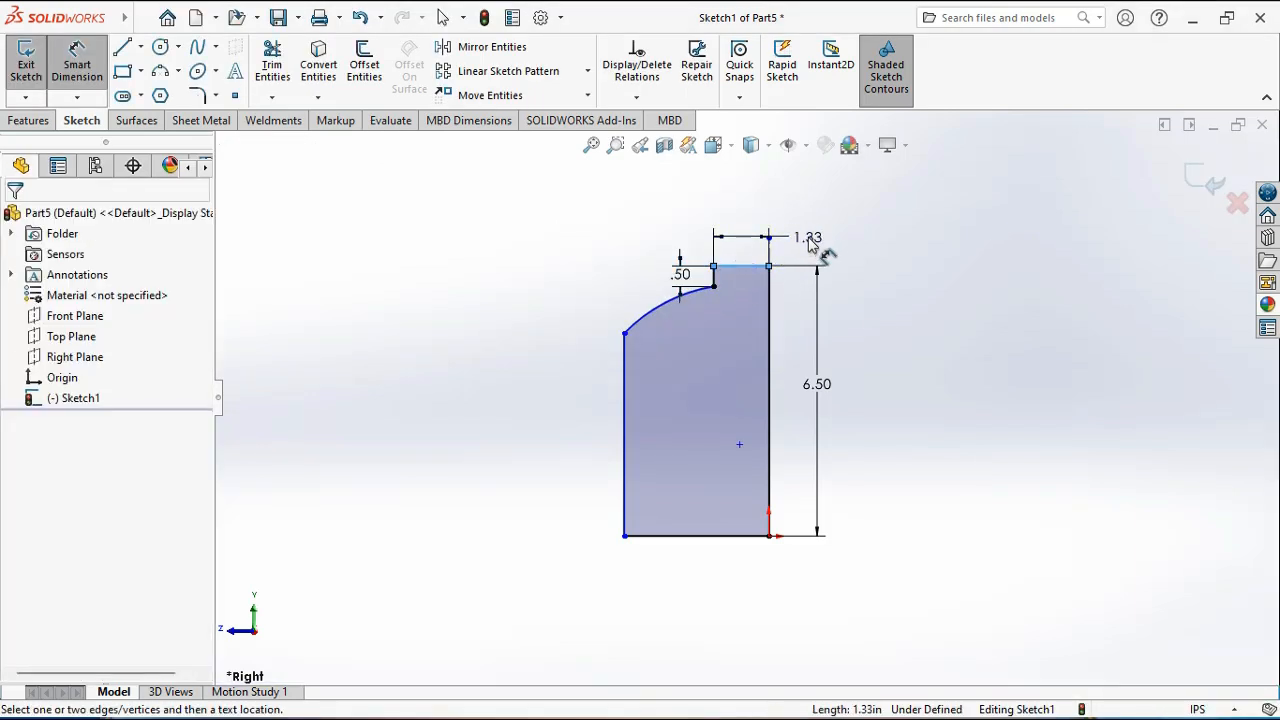
left_click(810, 245)
type("2")
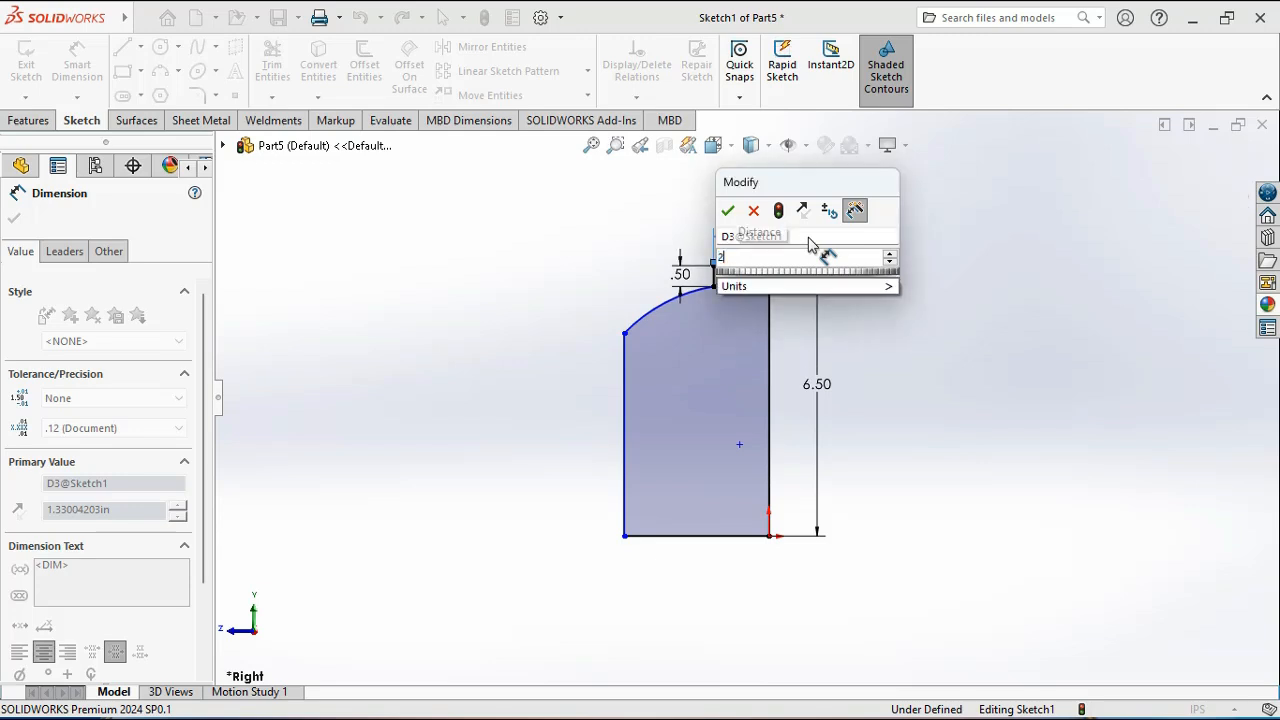
key("Return")
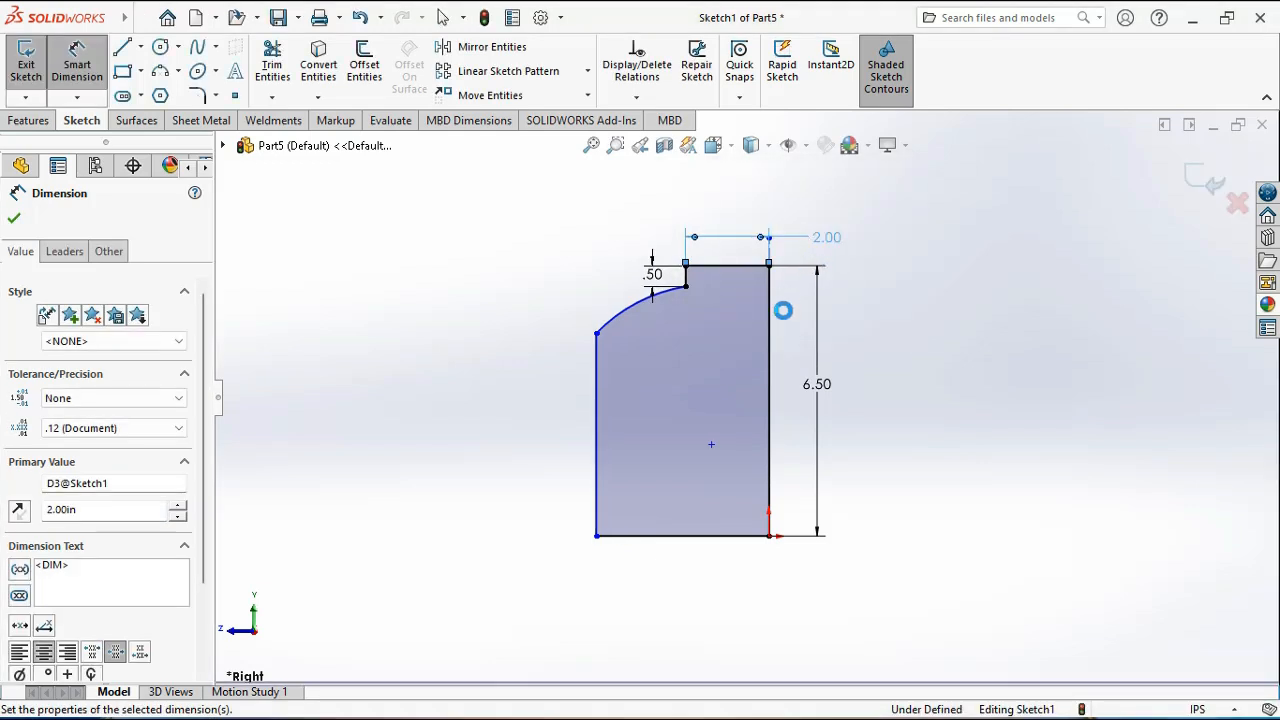
Dimension the profile's bottom line to 4 in and its outer wall line to 5 in.
left_click(678, 537)
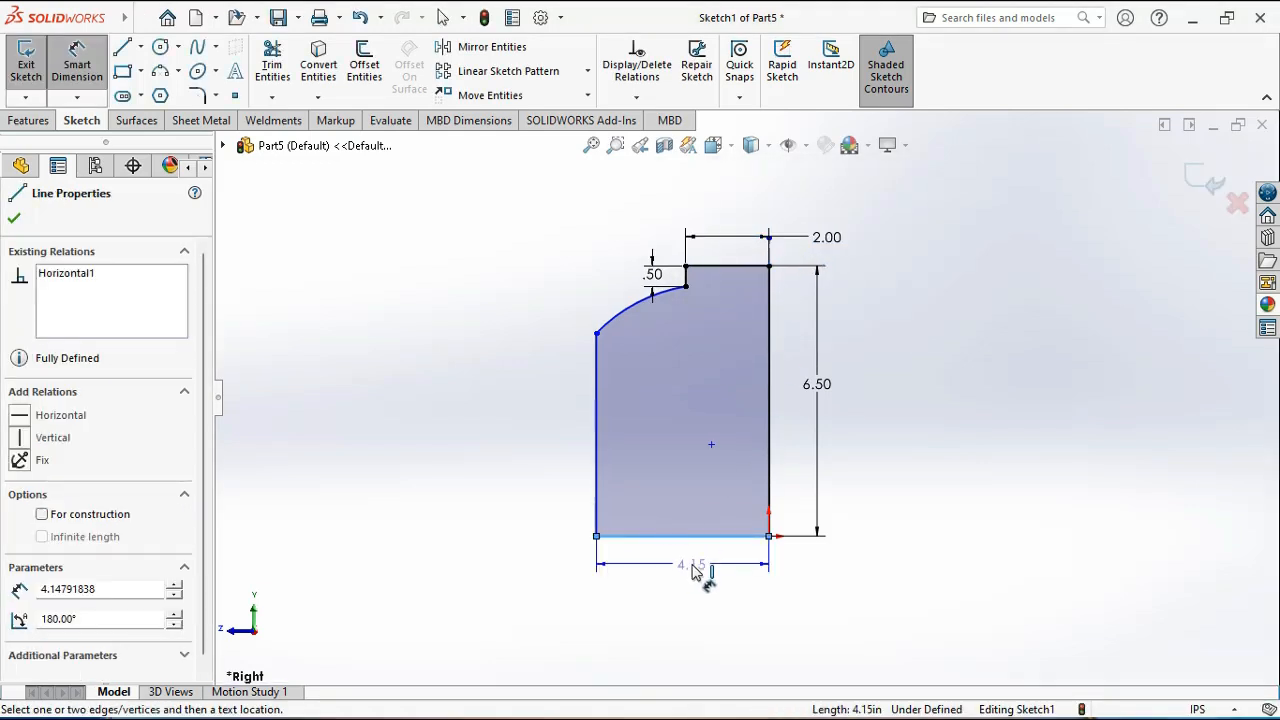
left_click(697, 570)
type("4")
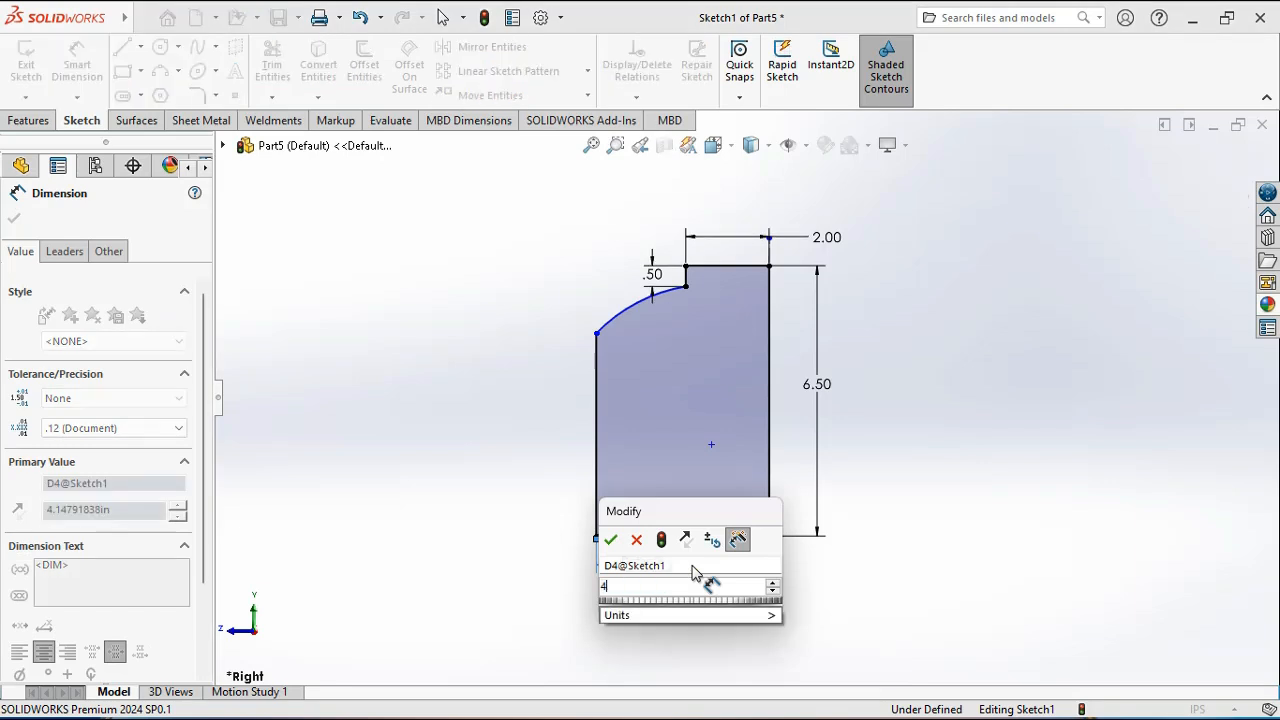
key("Return")
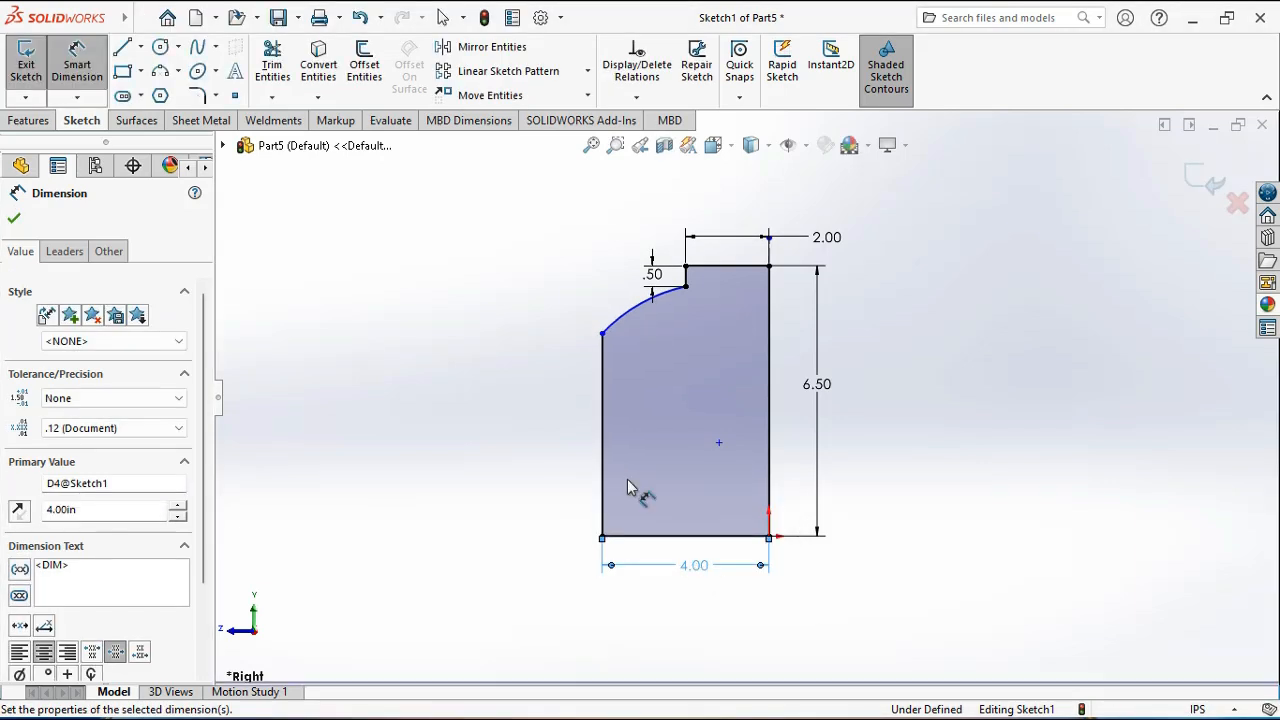
left_click(603, 437)
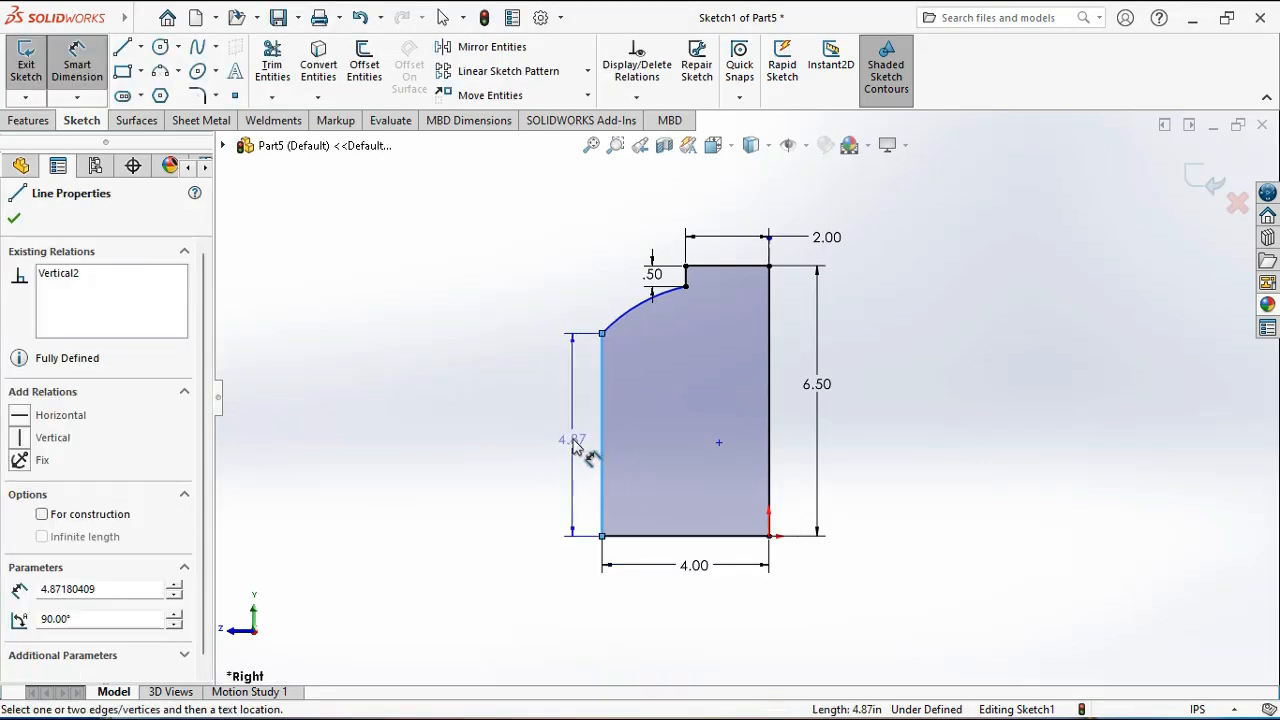
left_click(568, 443)
type("4")
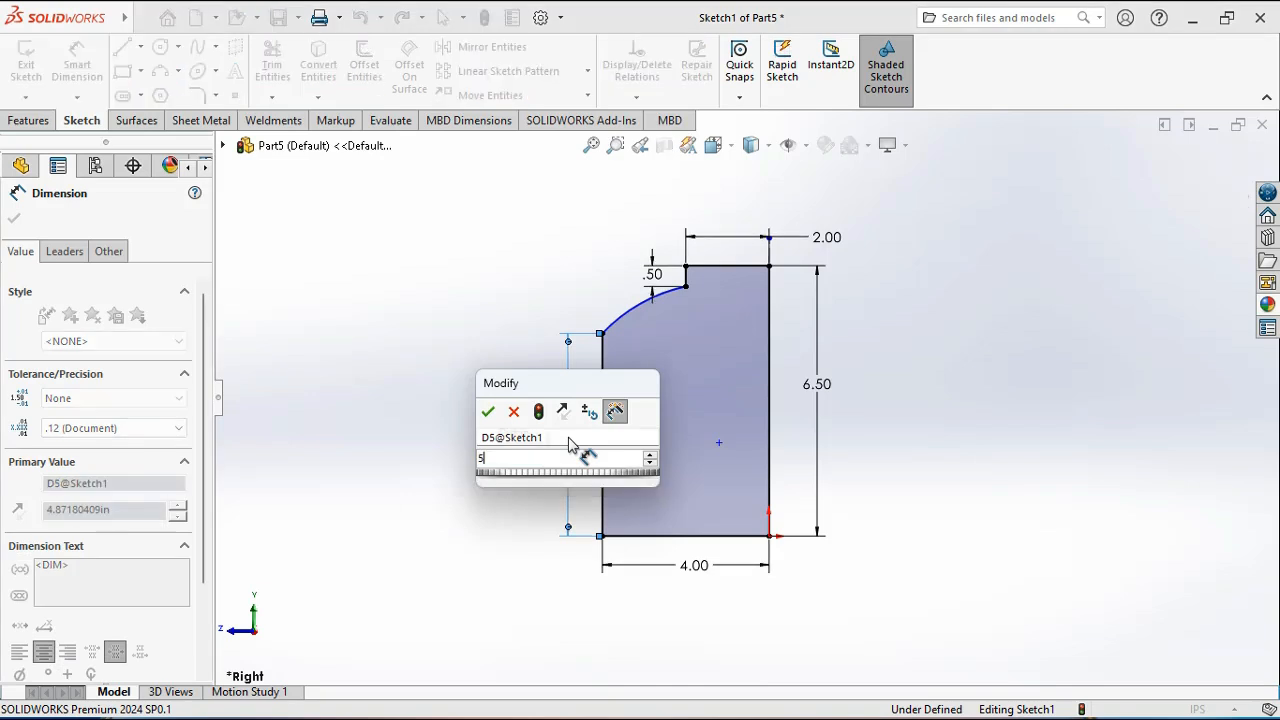
key("Return")
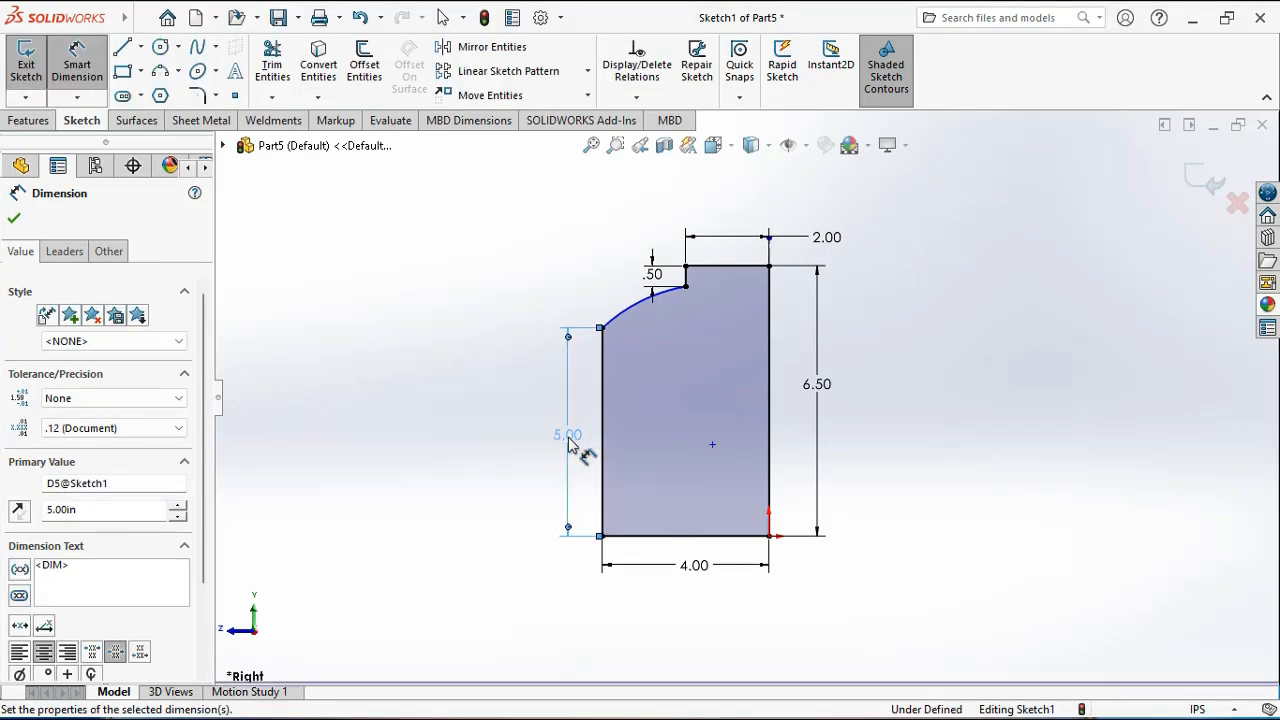
Dimension the shoulder arc's radius to 8 in and move the radius and neck-height dimensions clear of the profile.
left_click(634, 316)
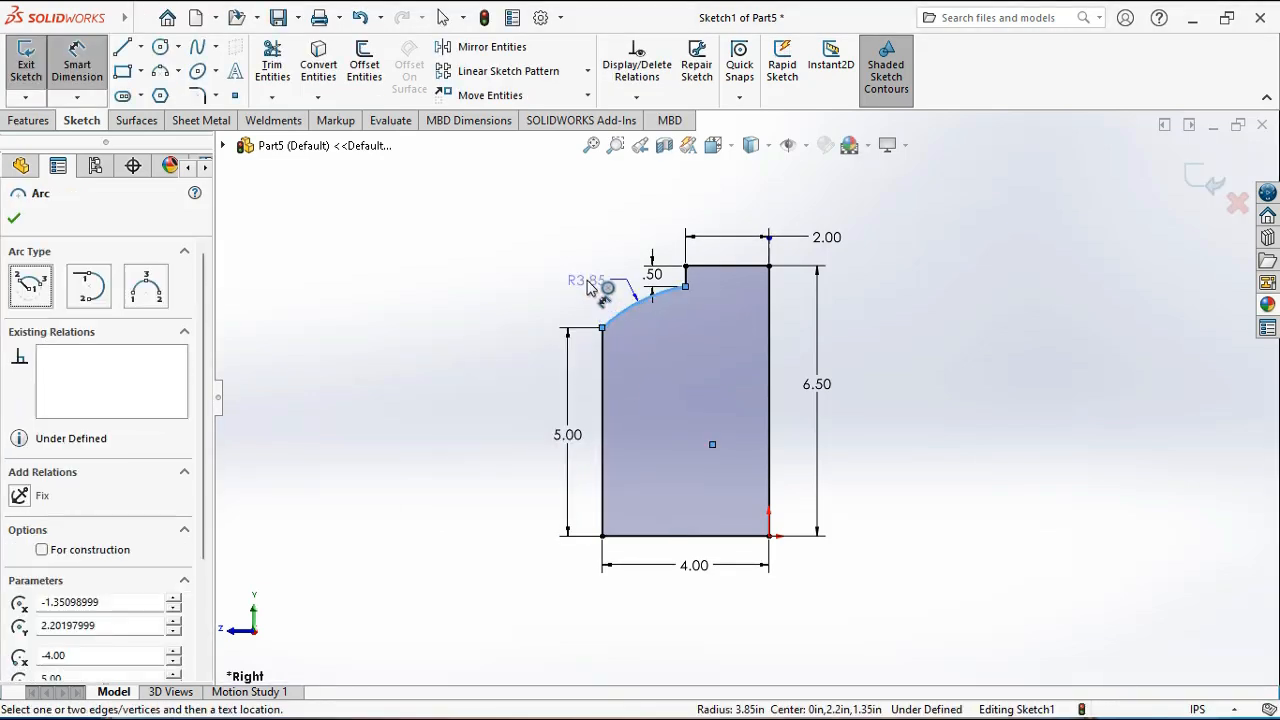
left_click(588, 285)
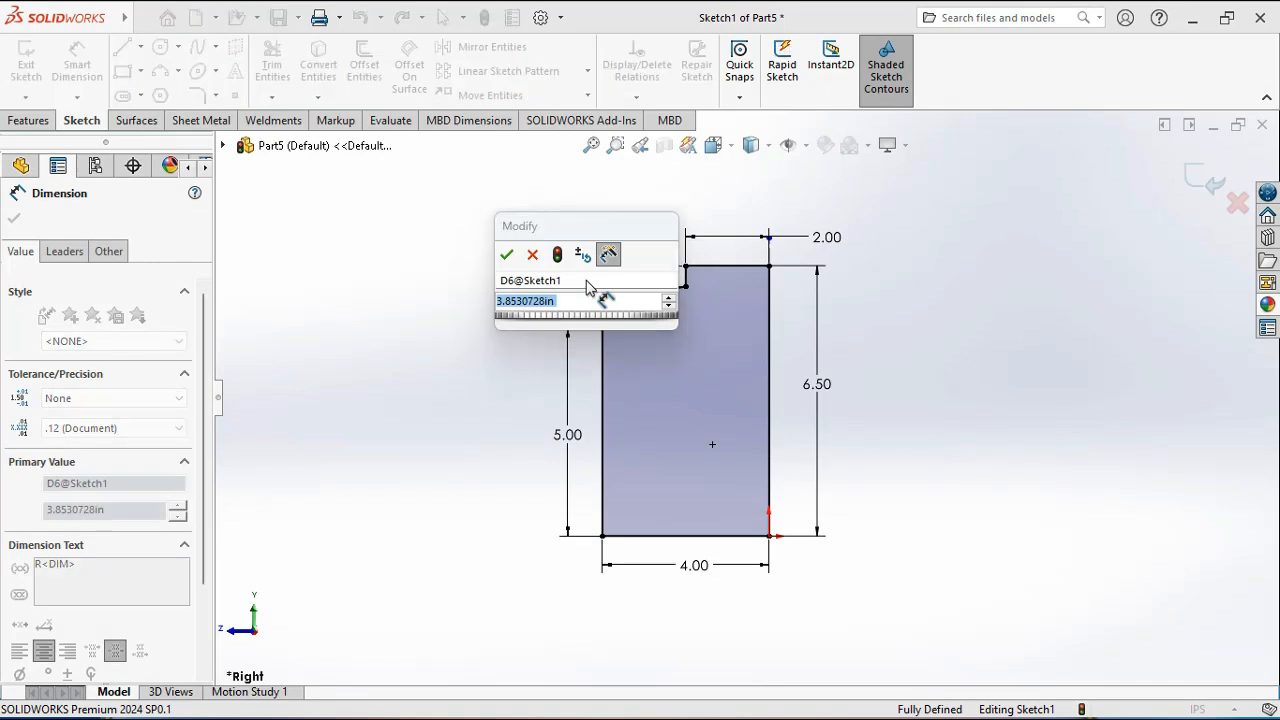
type("8")
left_click(507, 255)
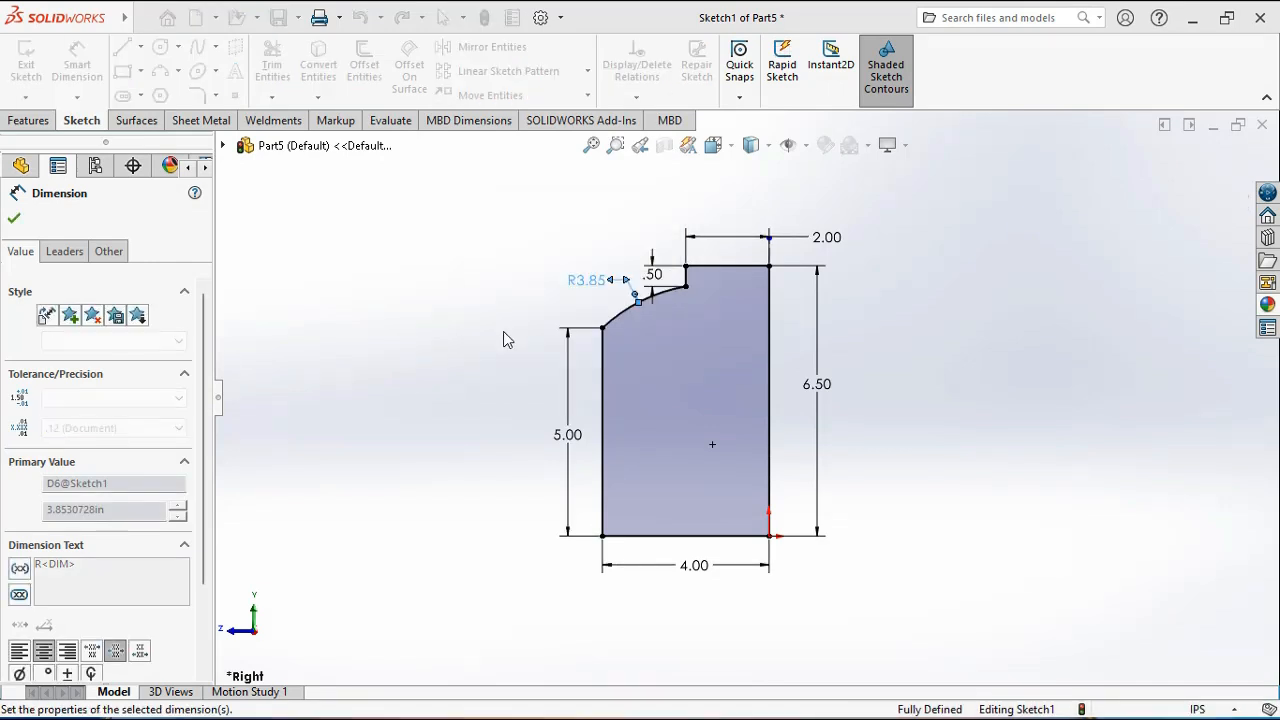
left_click(517, 351)
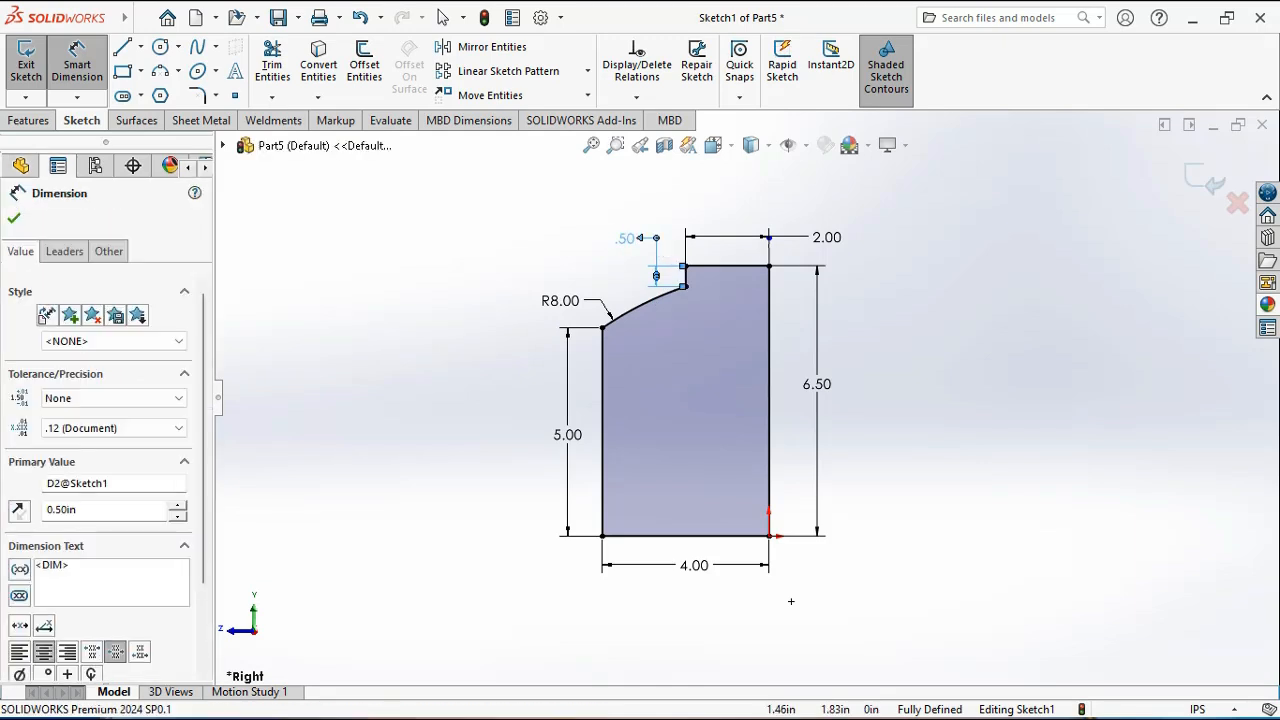
left_click(831, 461)
scroll(834, 482, "up", 2)
scroll(868, 370, "down", 1)
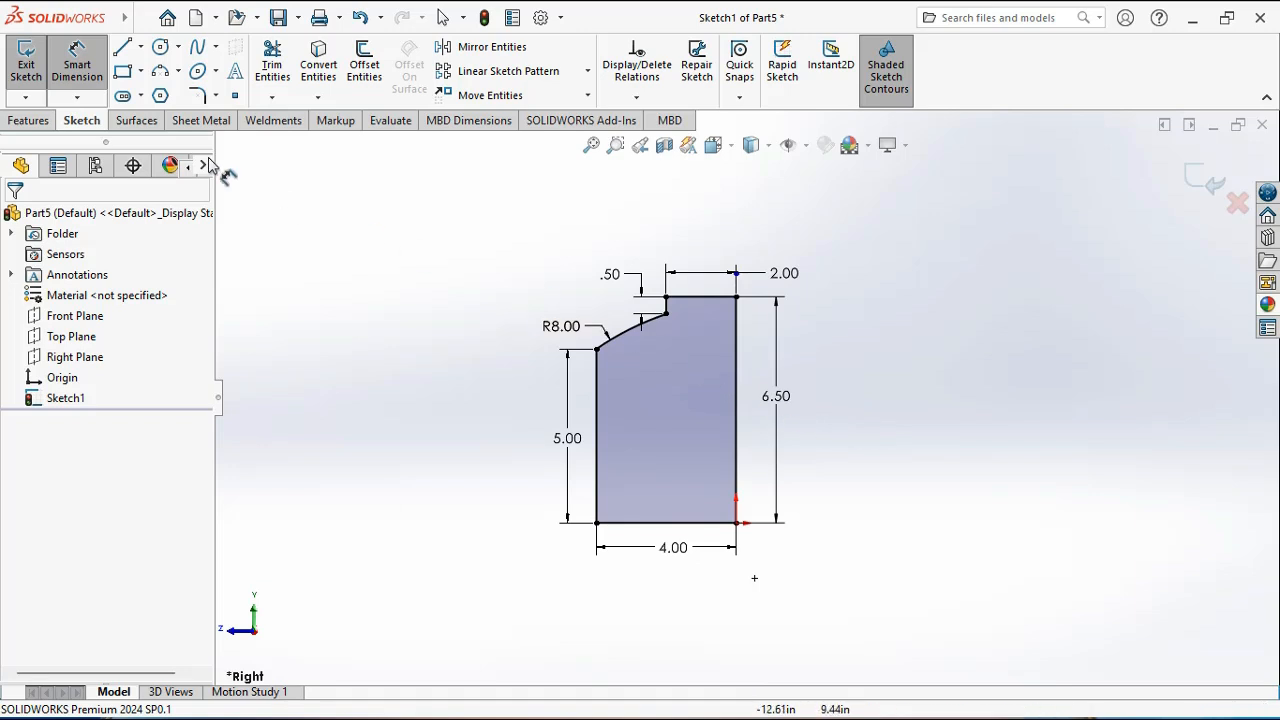
Revolve the closed profile 360 degrees around the vertical centerline to form the solid tank body.
left_click(30, 121)
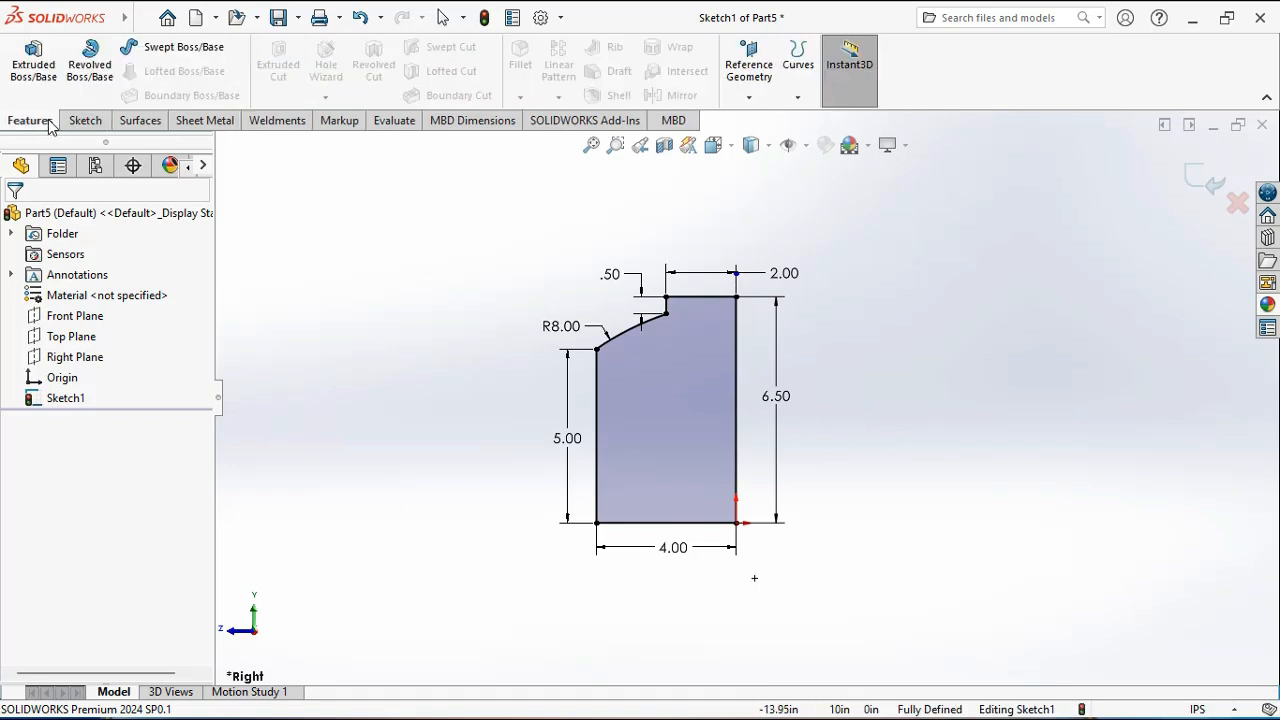
left_click(90, 62)
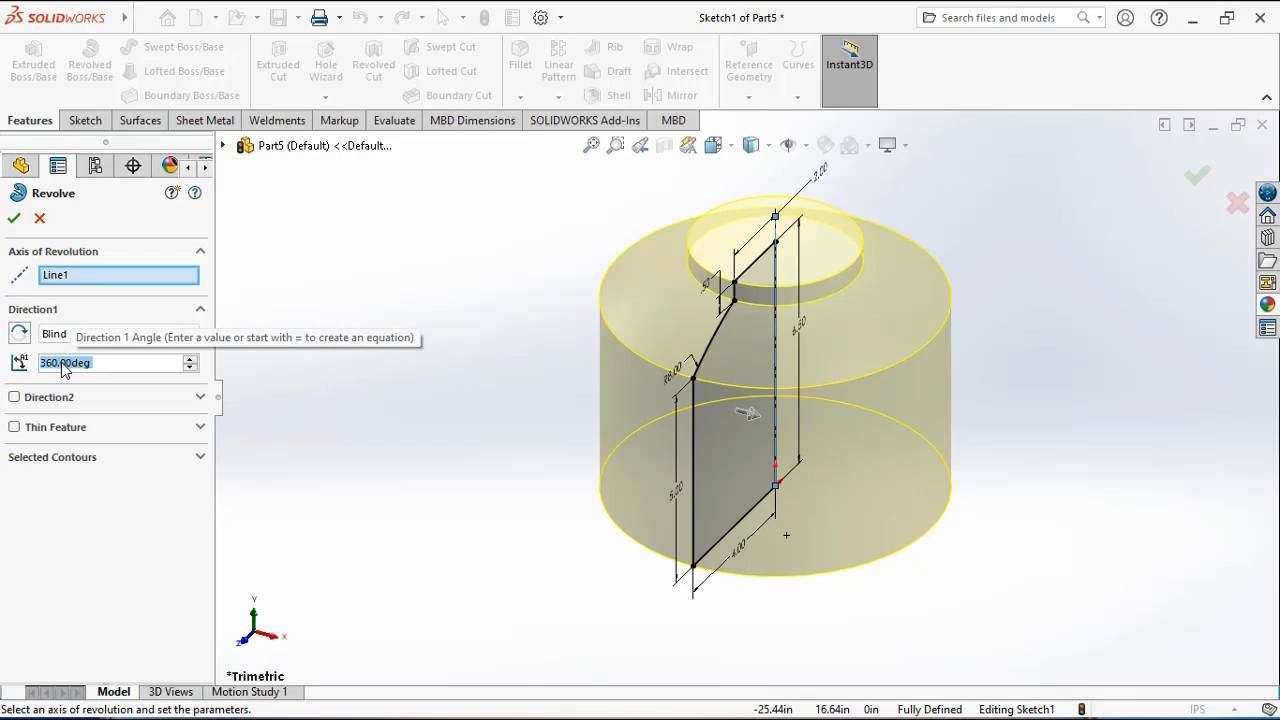
scroll(319, 380, "up", 1)
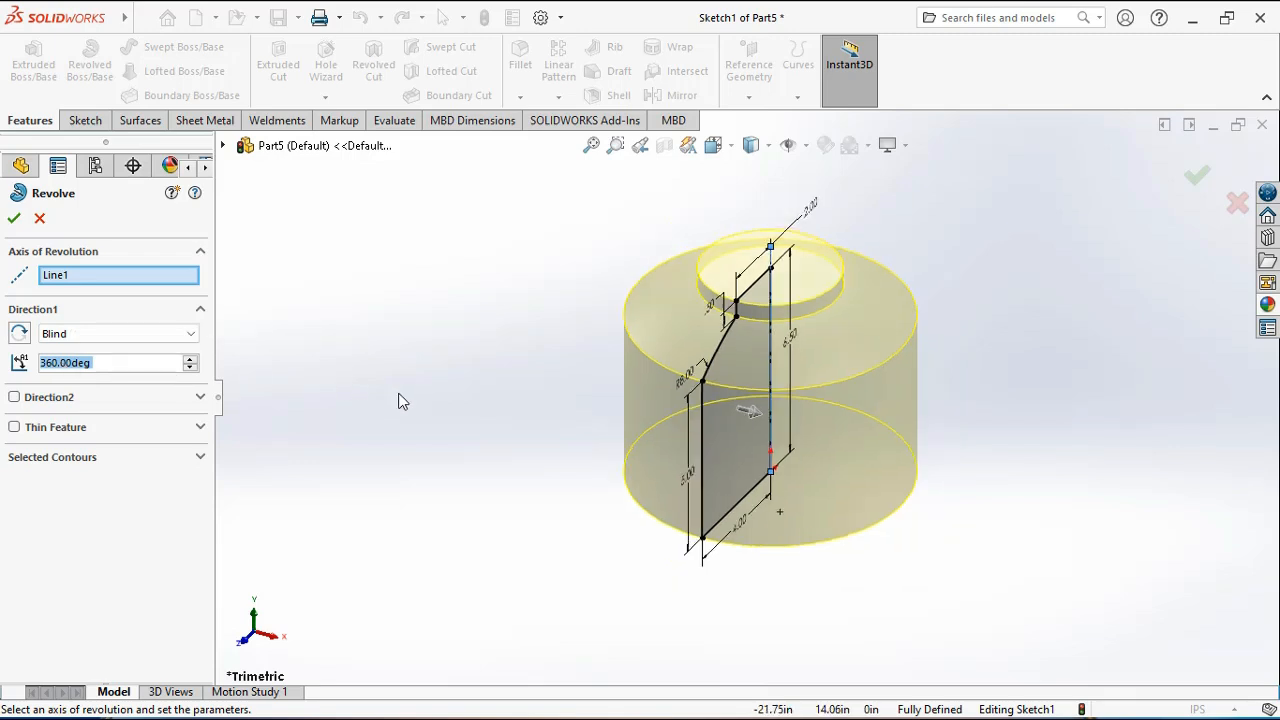
left_click(14, 219)
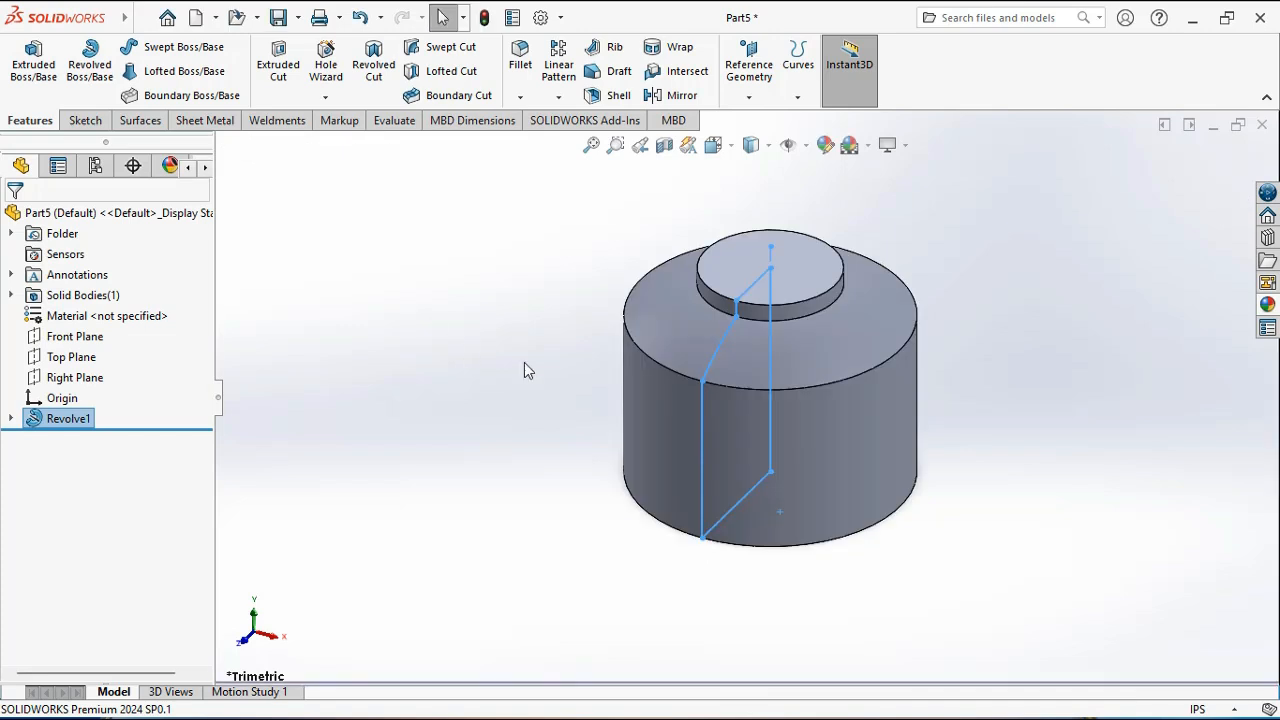
left_click(524, 362)
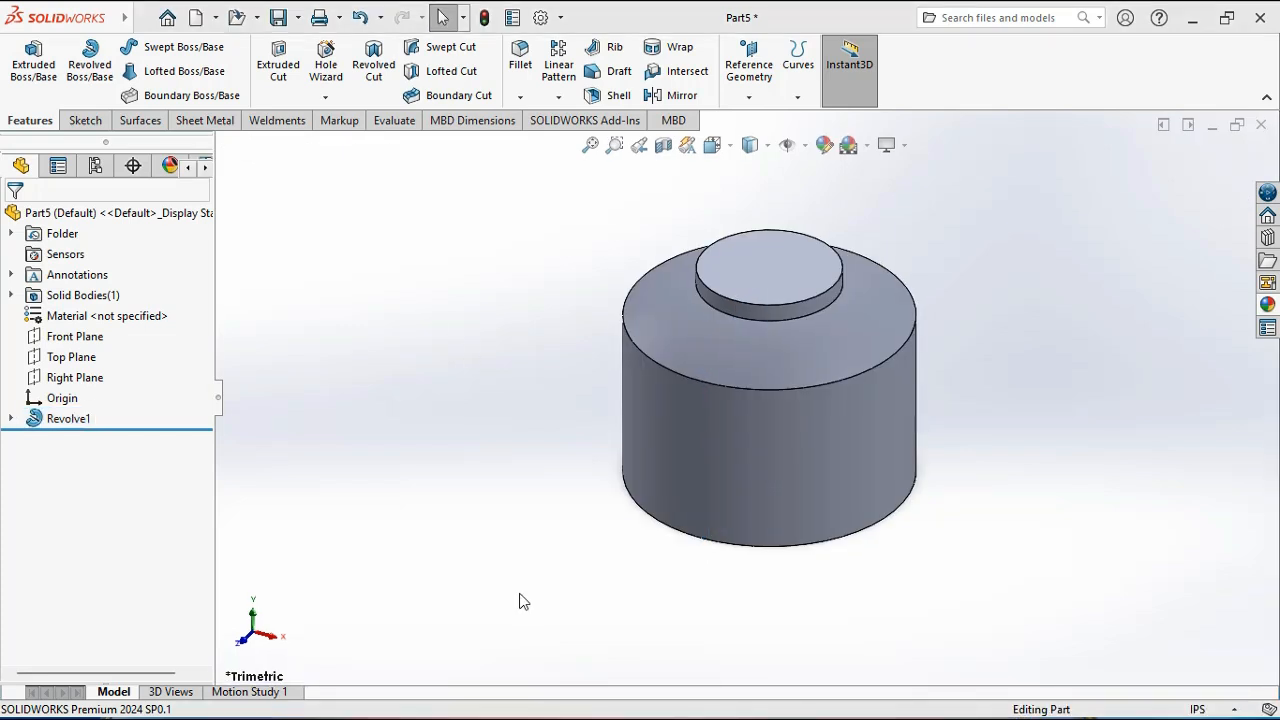
Start a sketch on the Front Plane and draw a vertical centerline about 7.59 in long upward from the origin.
left_click(80, 337)
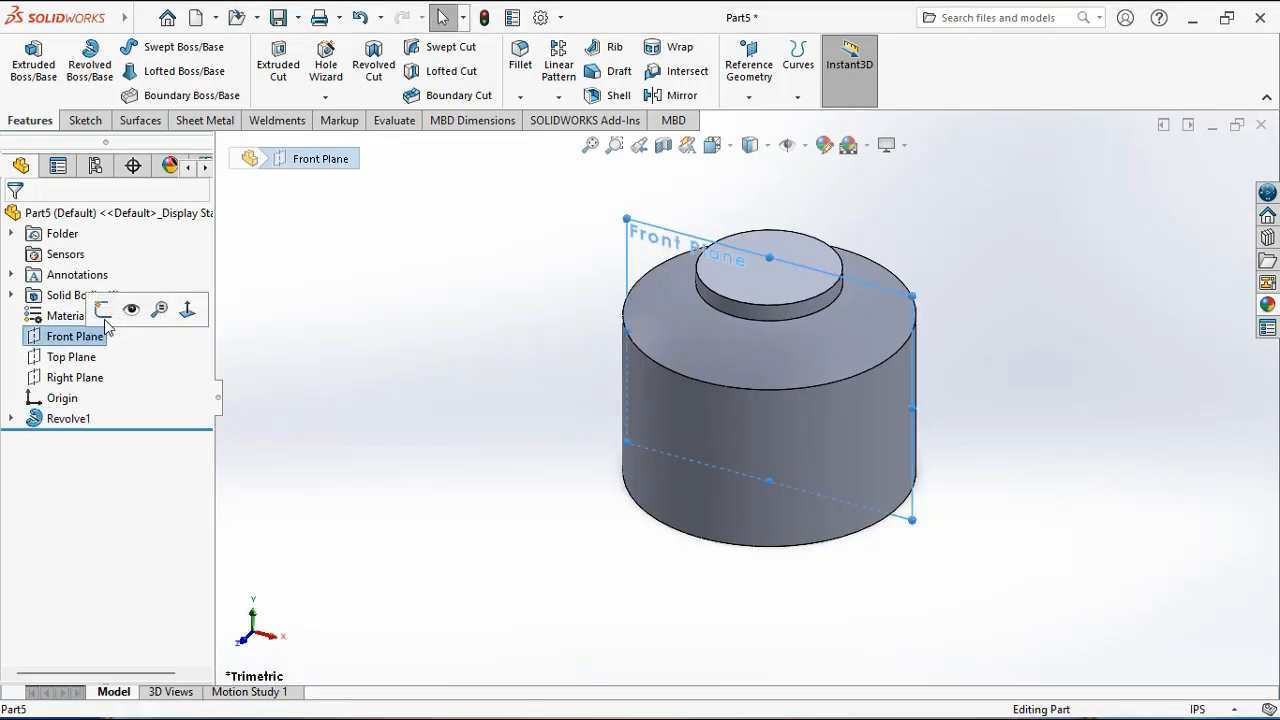
left_click(103, 305)
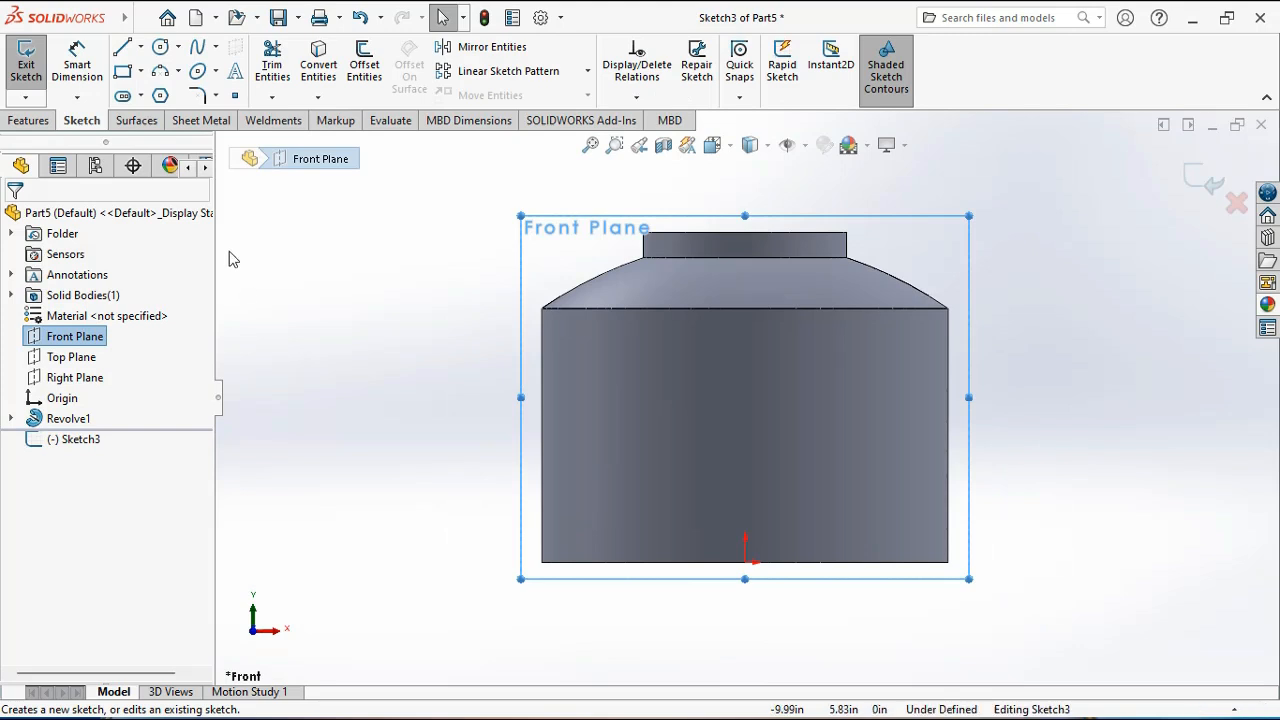
left_click(142, 47)
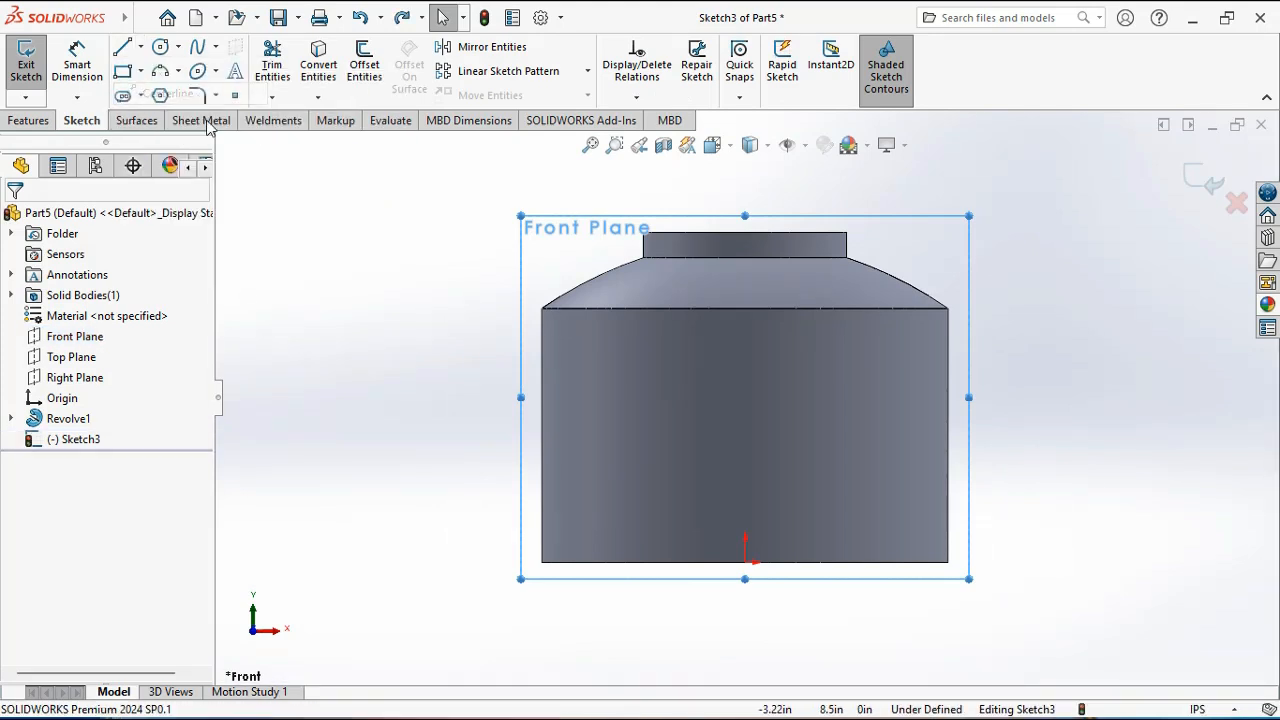
left_click(745, 562)
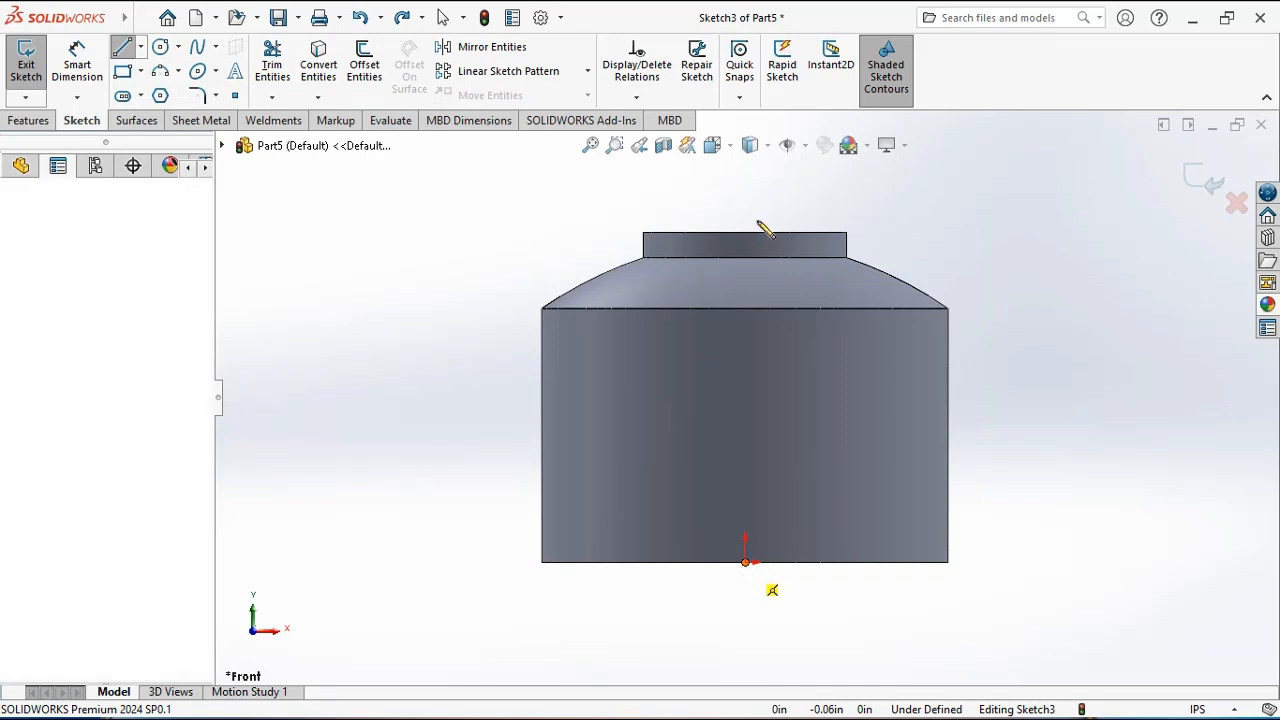
left_click(745, 180)
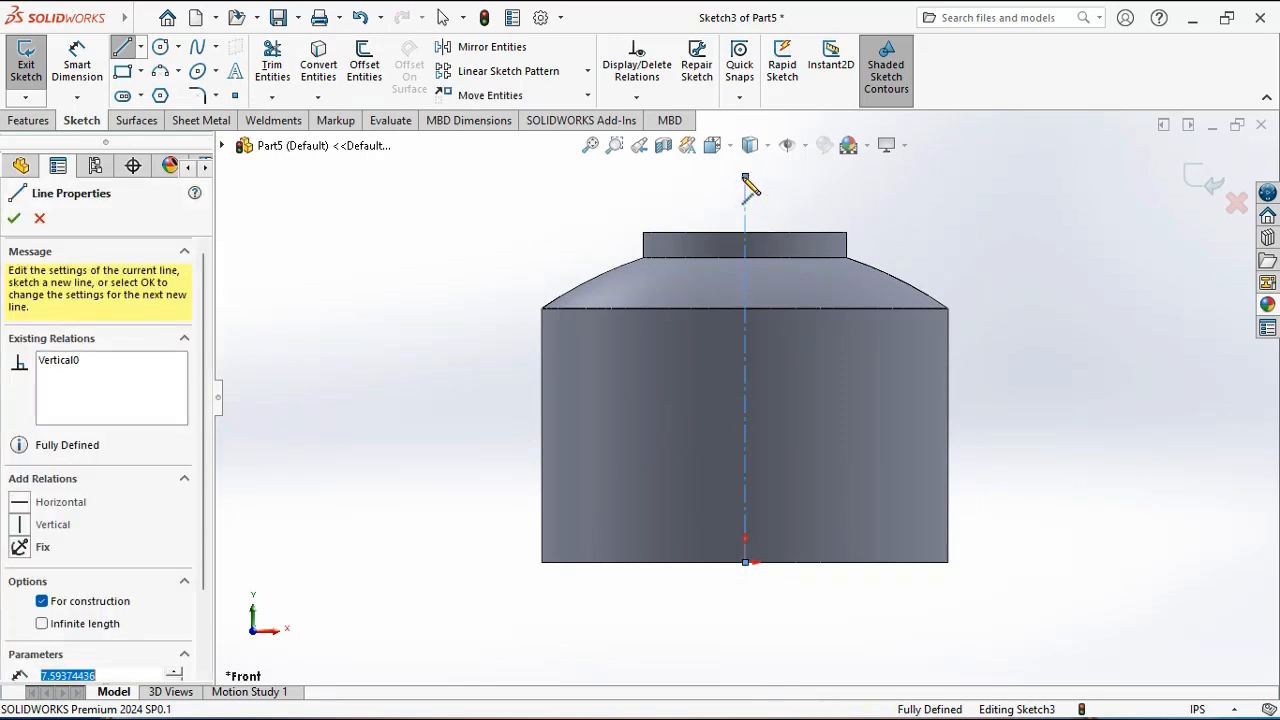
right_click(750, 184)
left_click(787, 192)
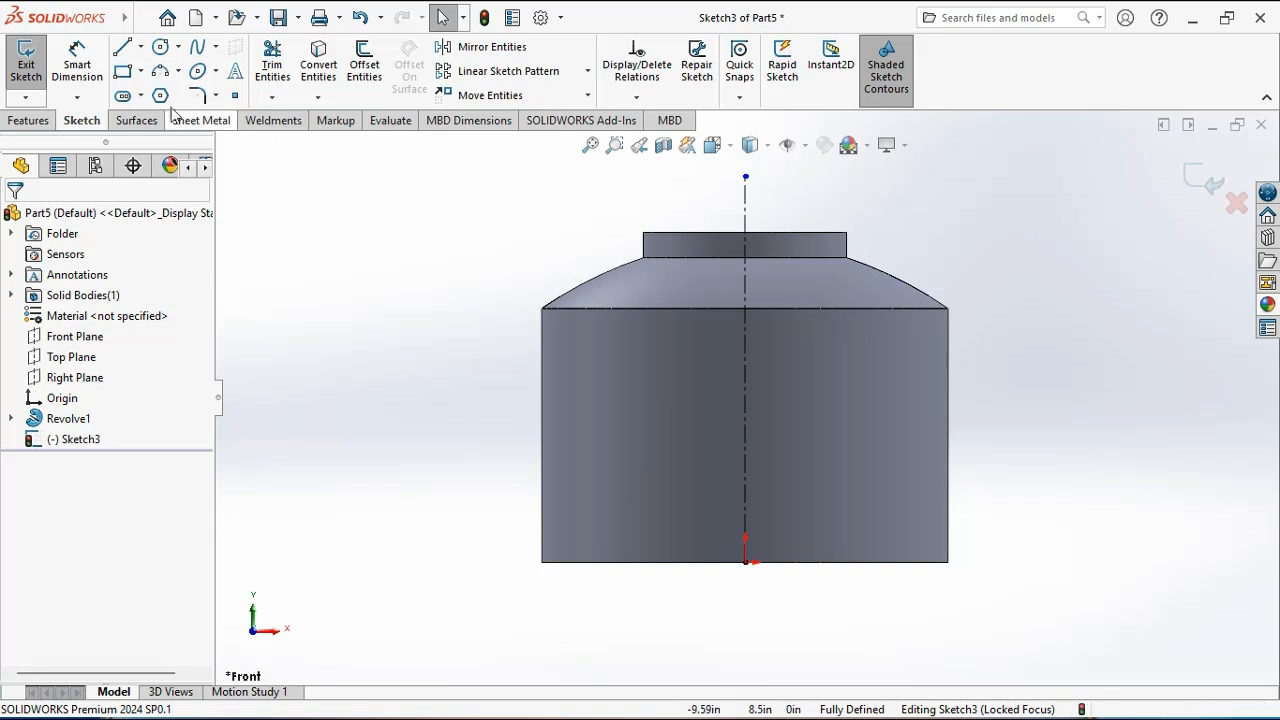
Sketch two narrow corner rectangles about 0.2 in wide, one above the other, just inside the tank's right wall edge.
left_click(122, 72)
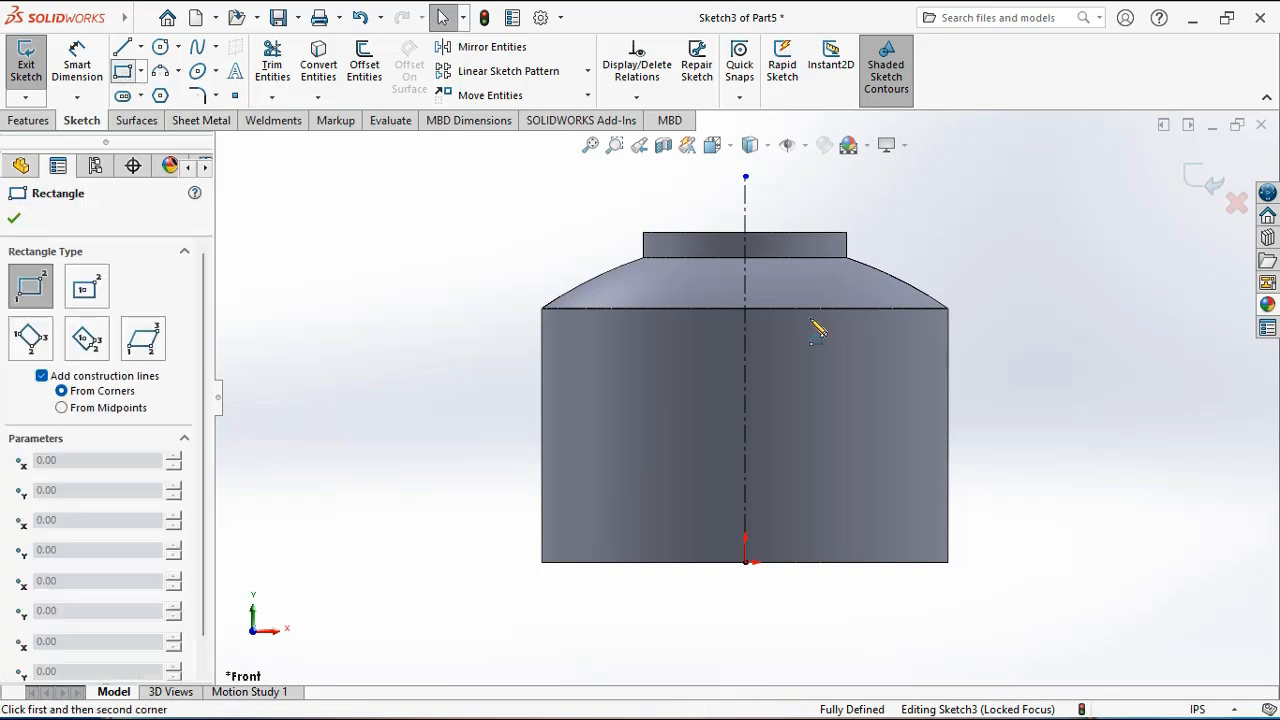
left_click(948, 507)
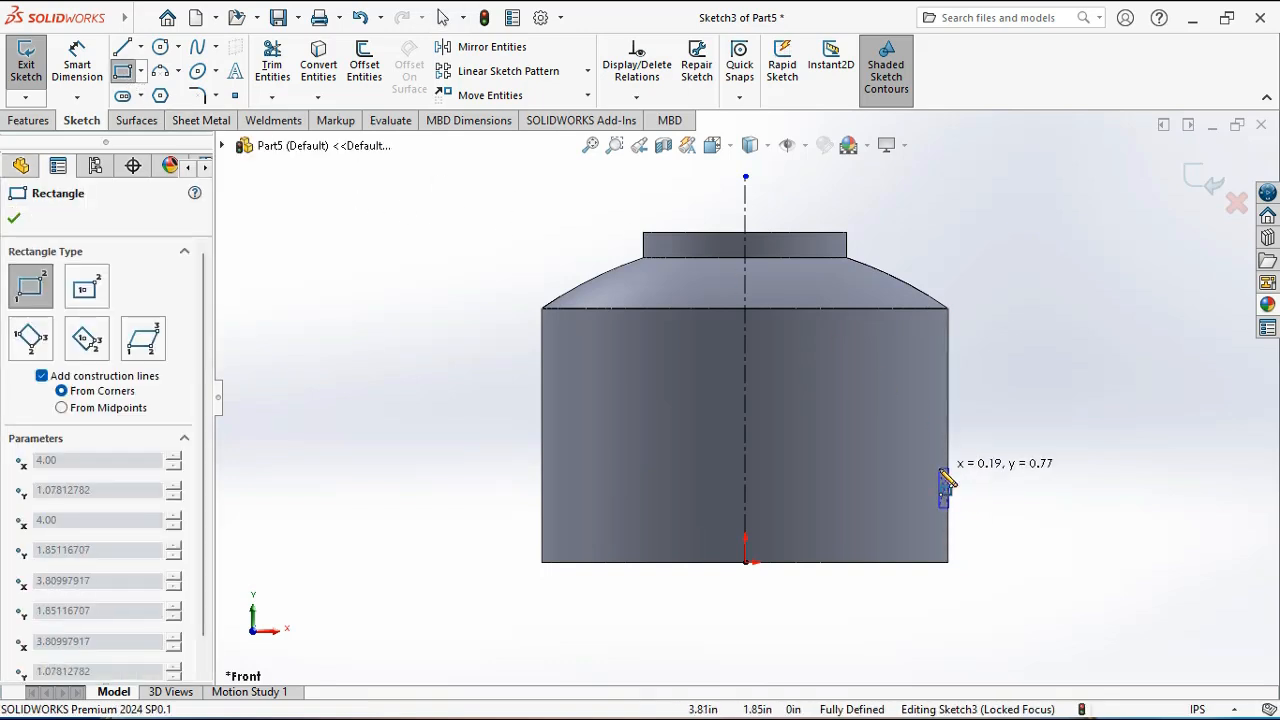
left_click(937, 462)
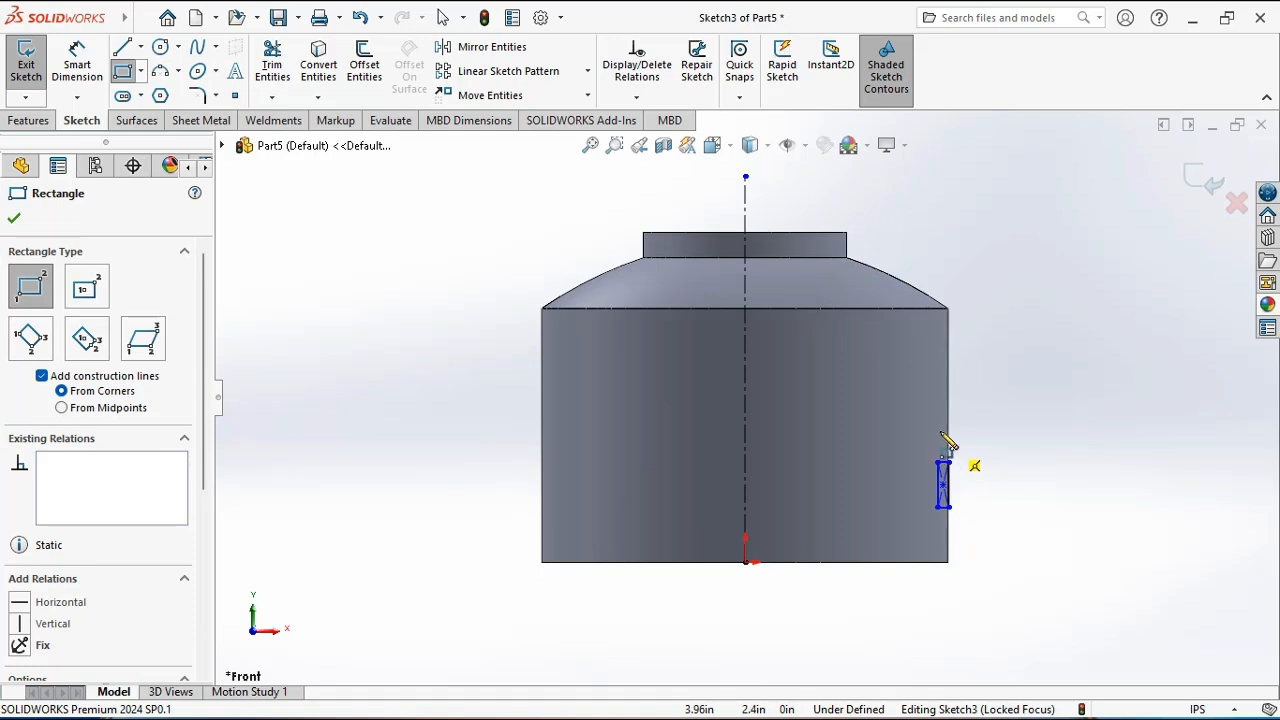
left_click(948, 442)
left_click(937, 403)
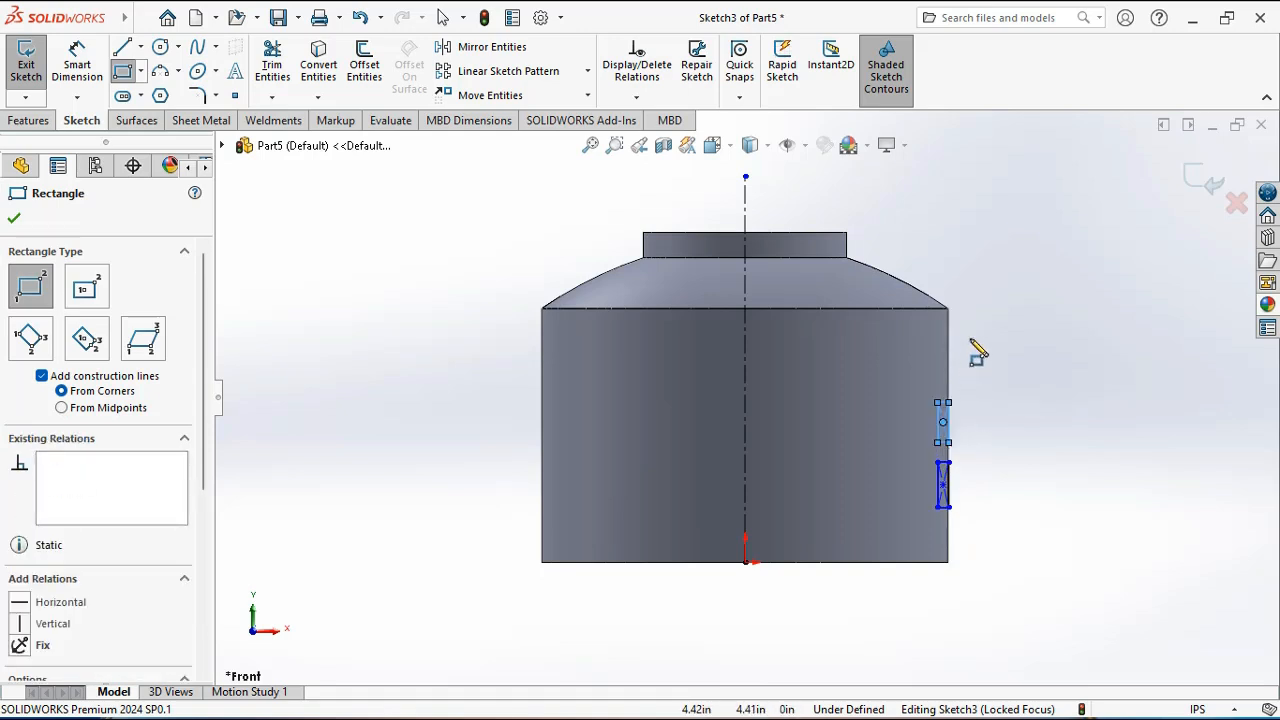
right_click(969, 266)
left_click(1003, 308)
Dimension the lower rectangle's bottom edge 1.5 in above the origin at the tank's base.
scroll(940, 540, "down", 3)
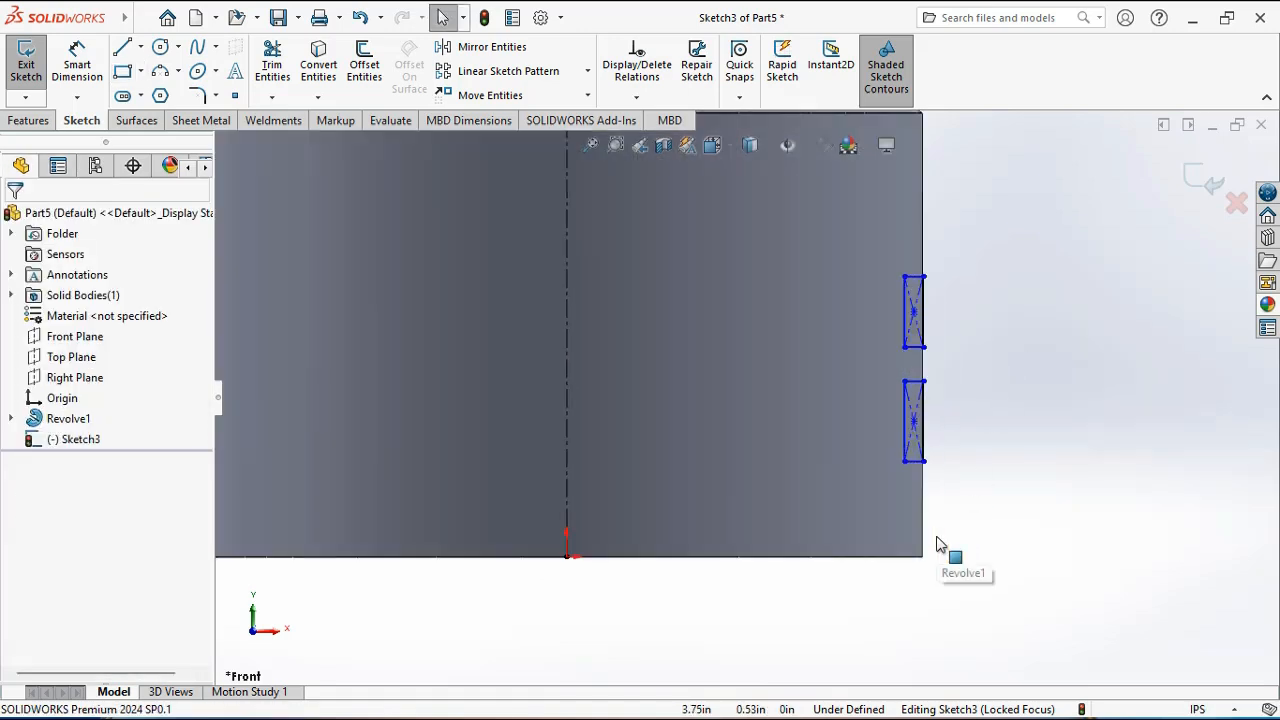
left_click(77, 65)
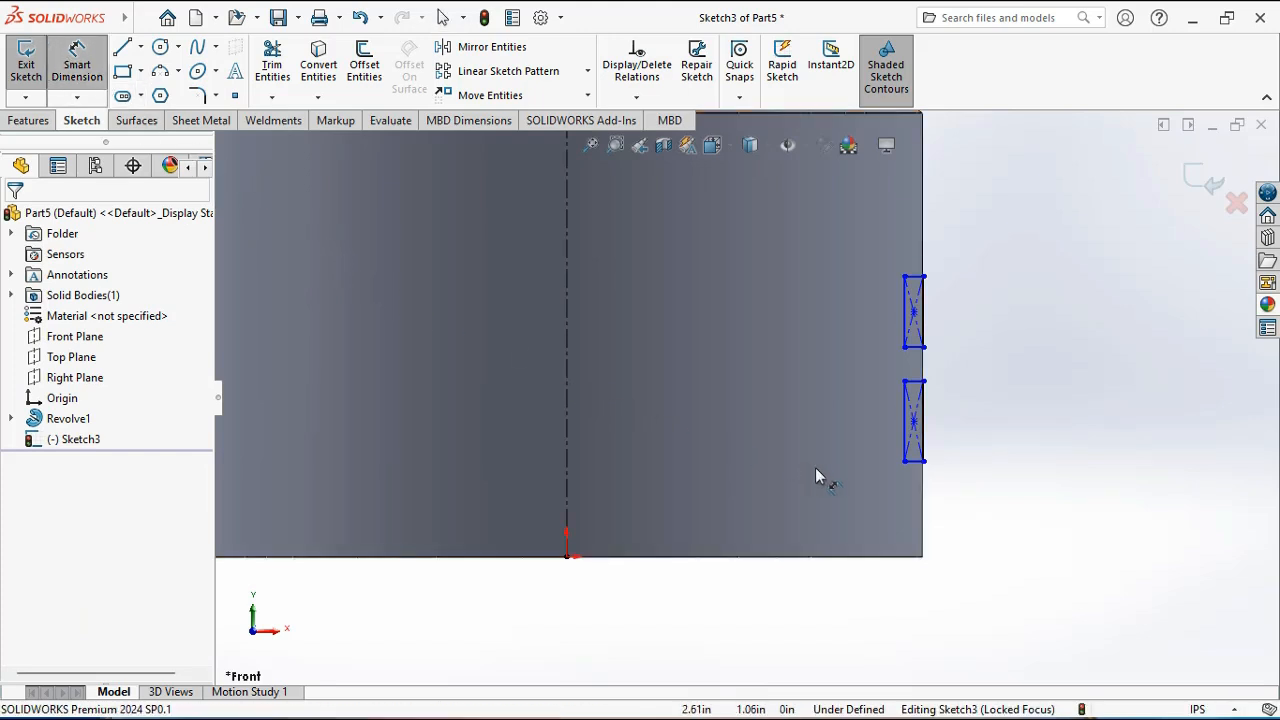
left_click(567, 557)
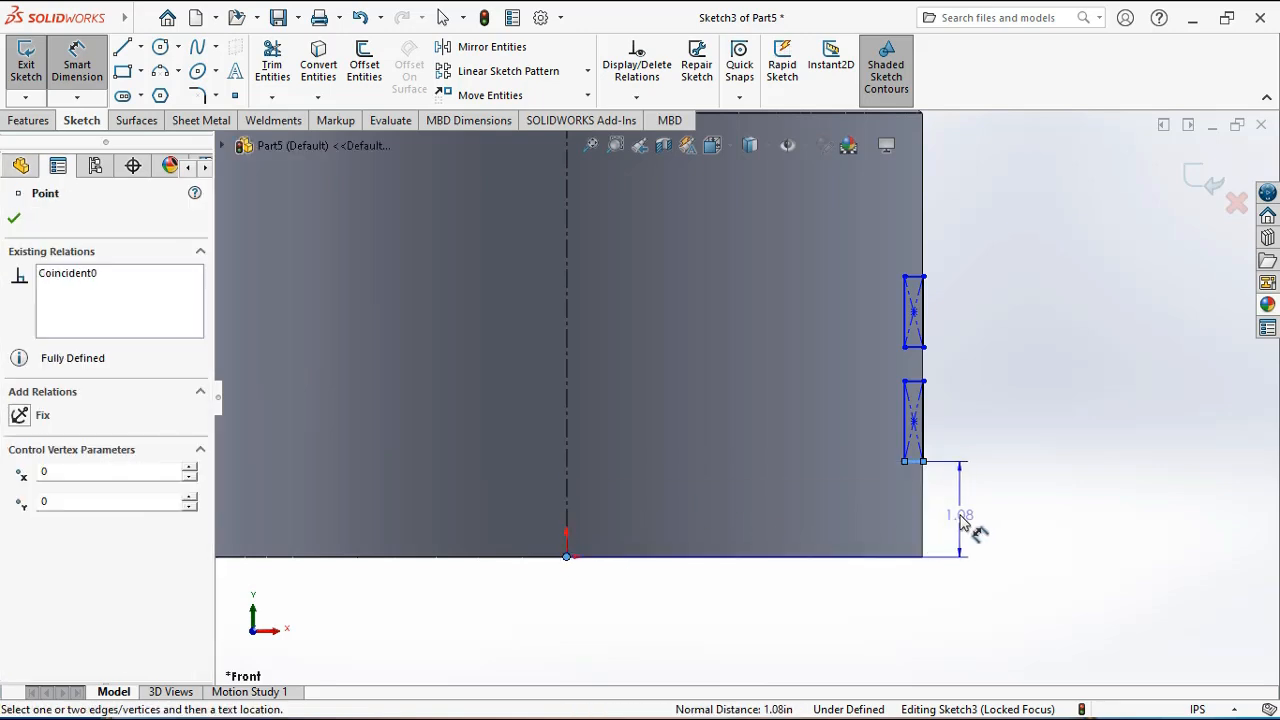
left_click(960, 518)
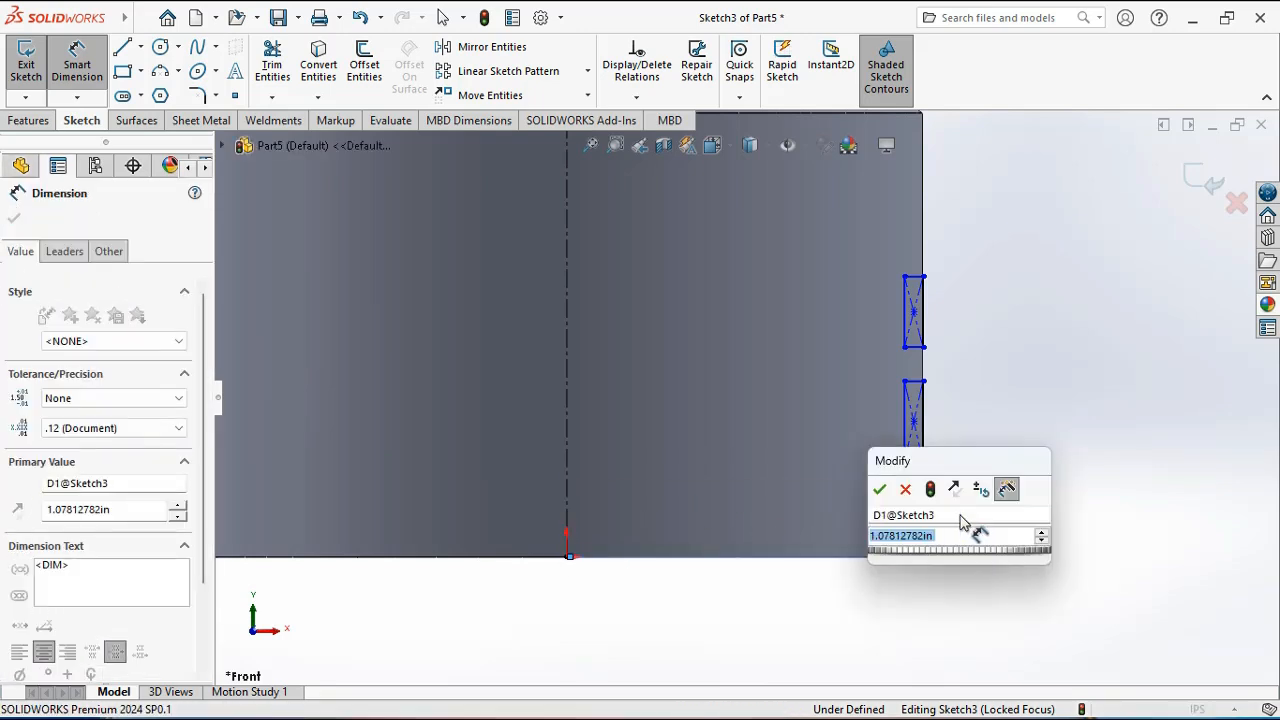
type("1.5")
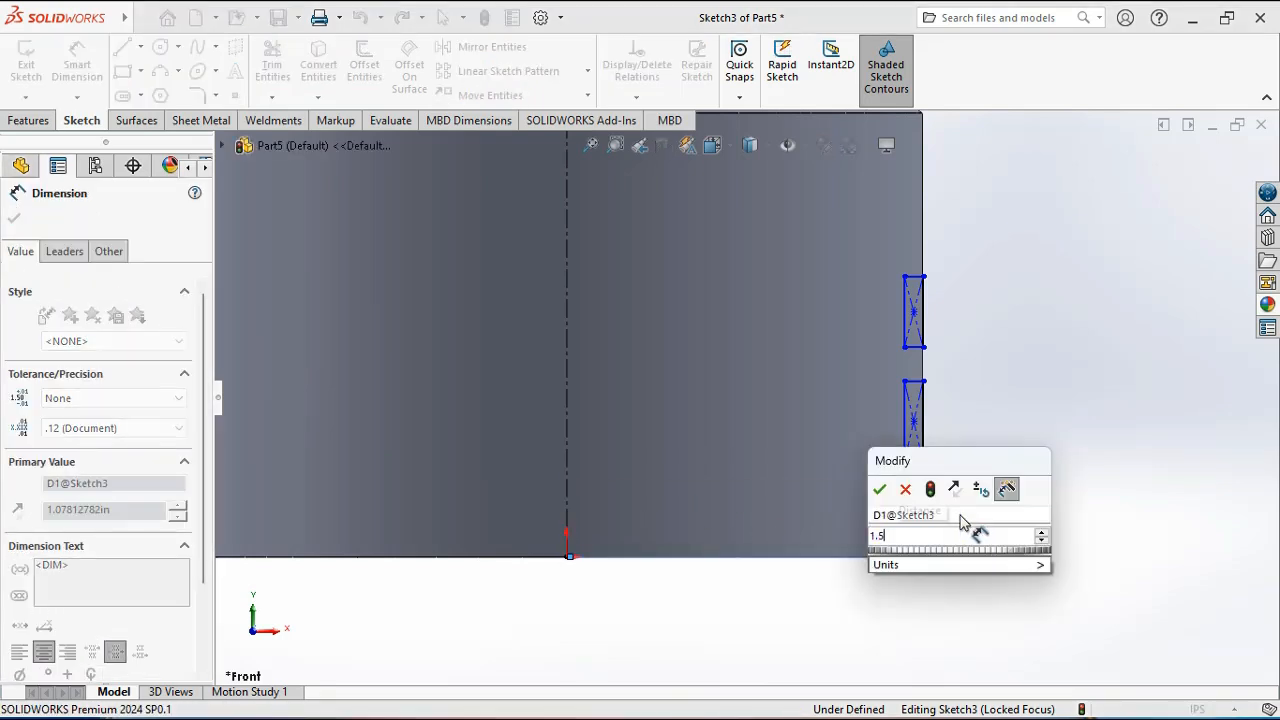
left_click(880, 489)
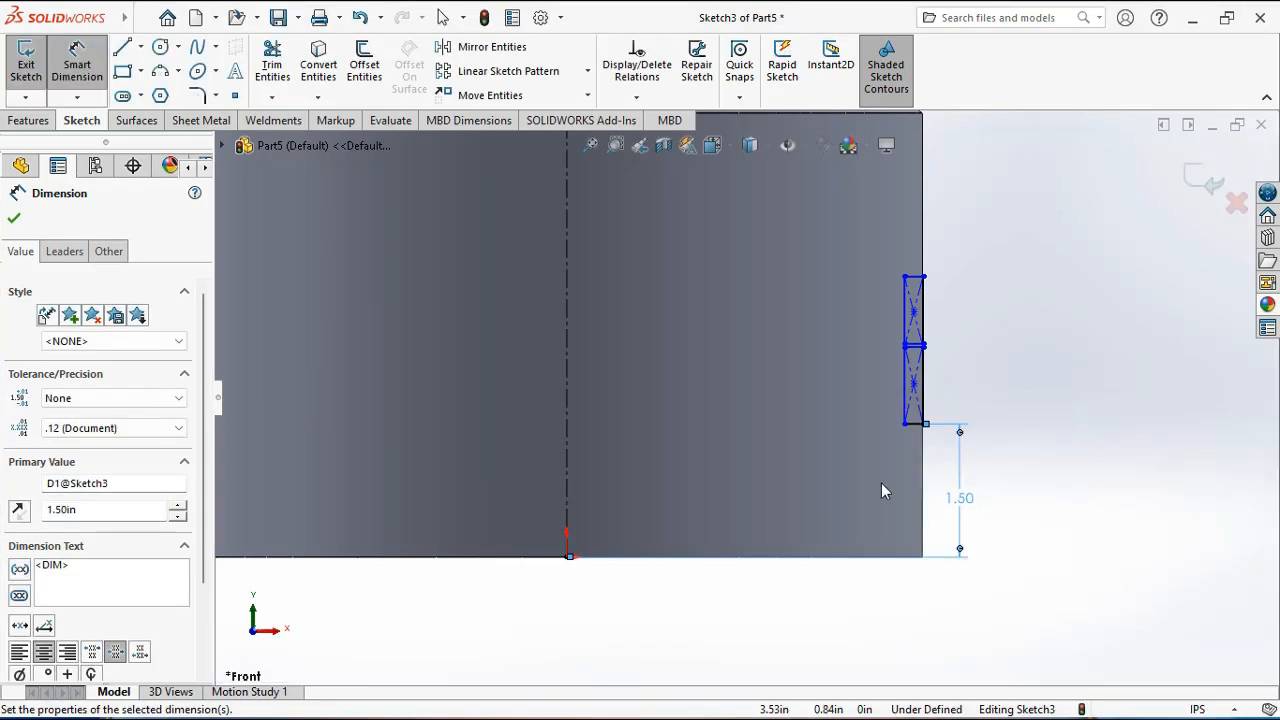
Dimension the lower rectangle to 0.5 in high and 0.05 in wide.
scroll(960, 420, "down", 2)
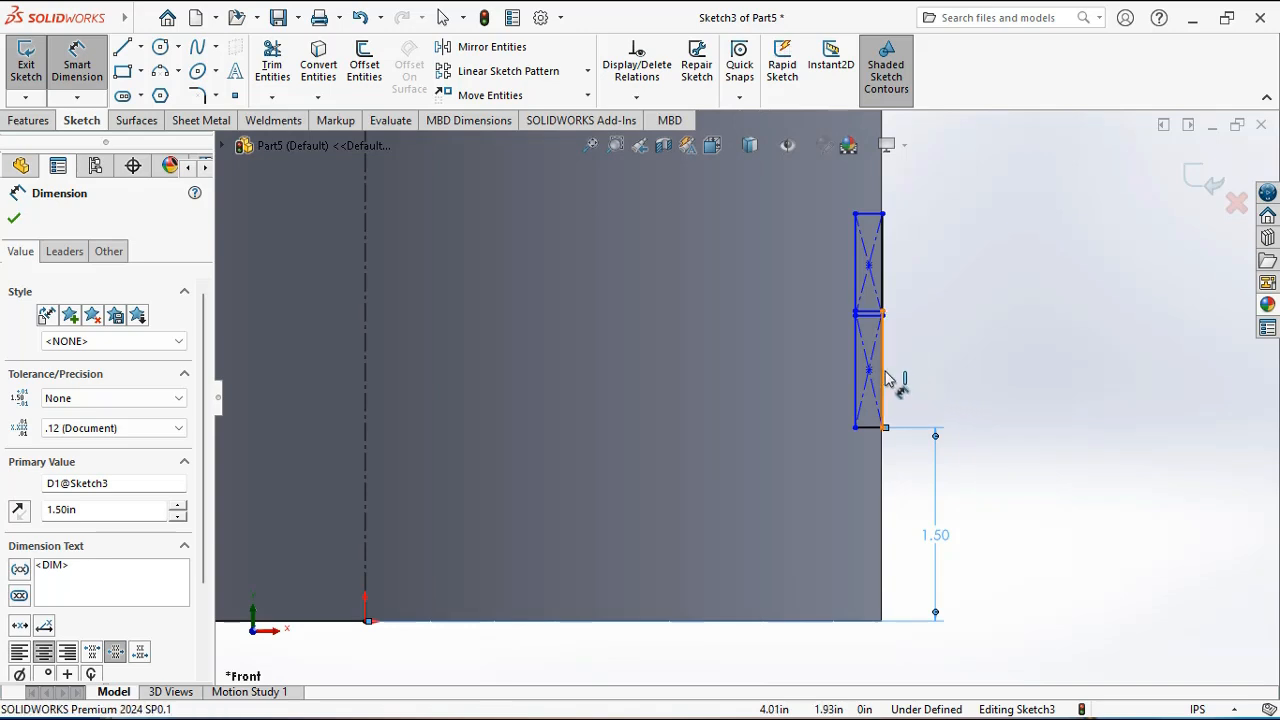
left_click(884, 372)
left_click(920, 388)
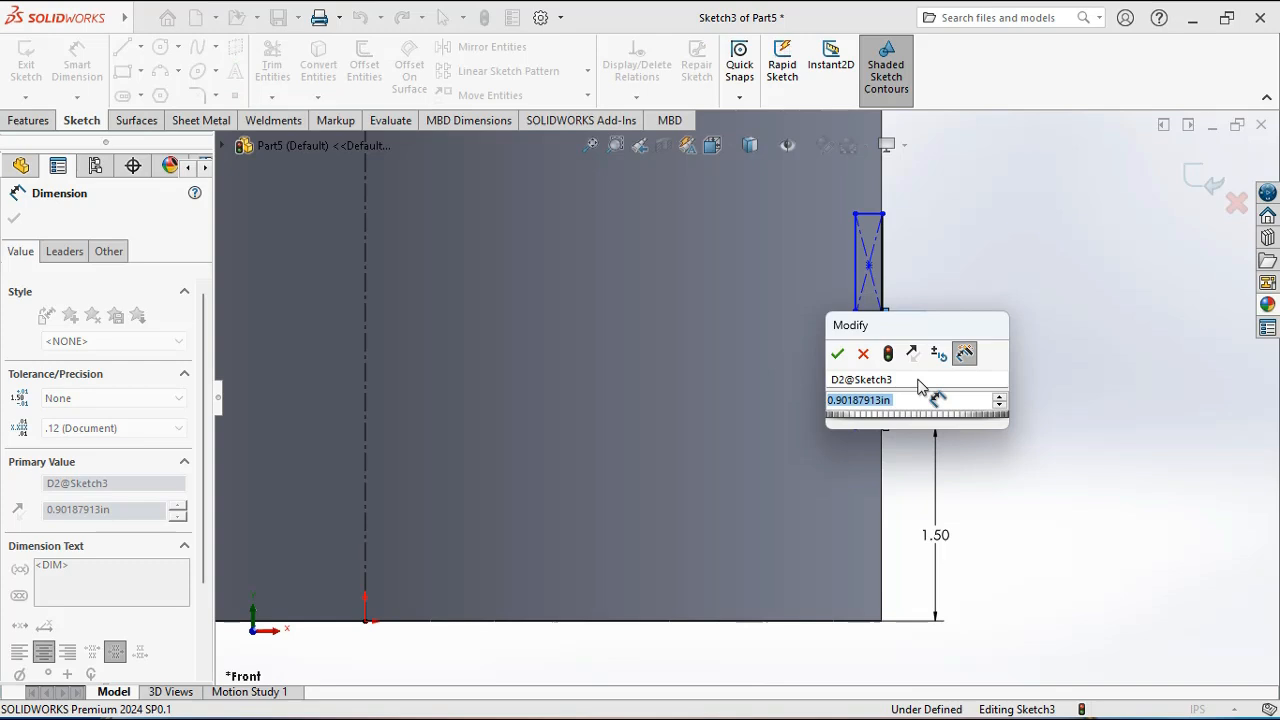
type("0.5")
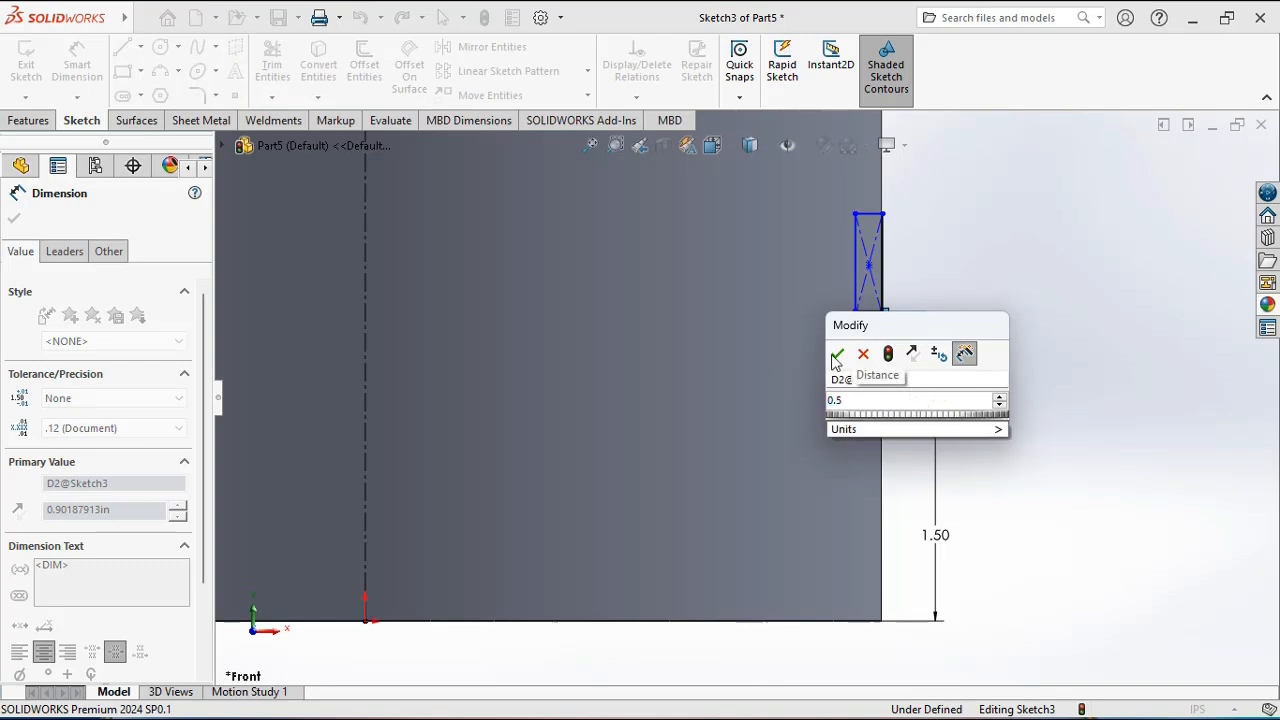
left_click(836, 355)
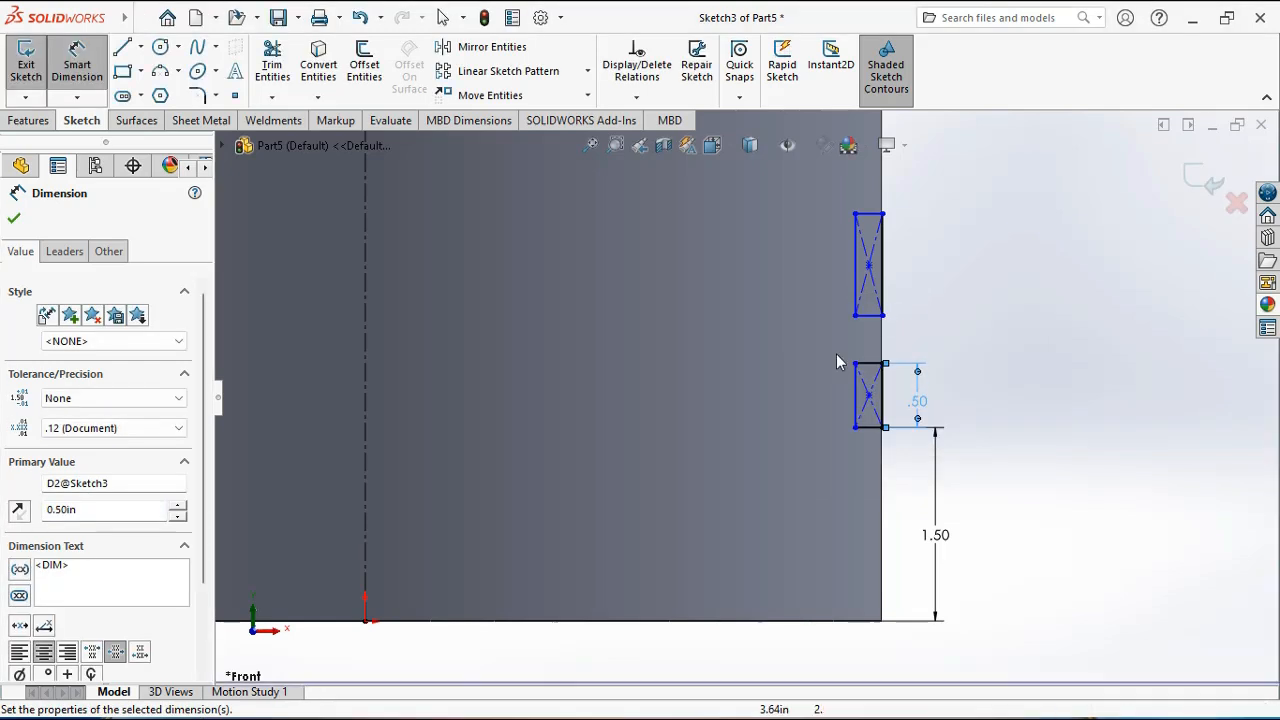
left_click(878, 363)
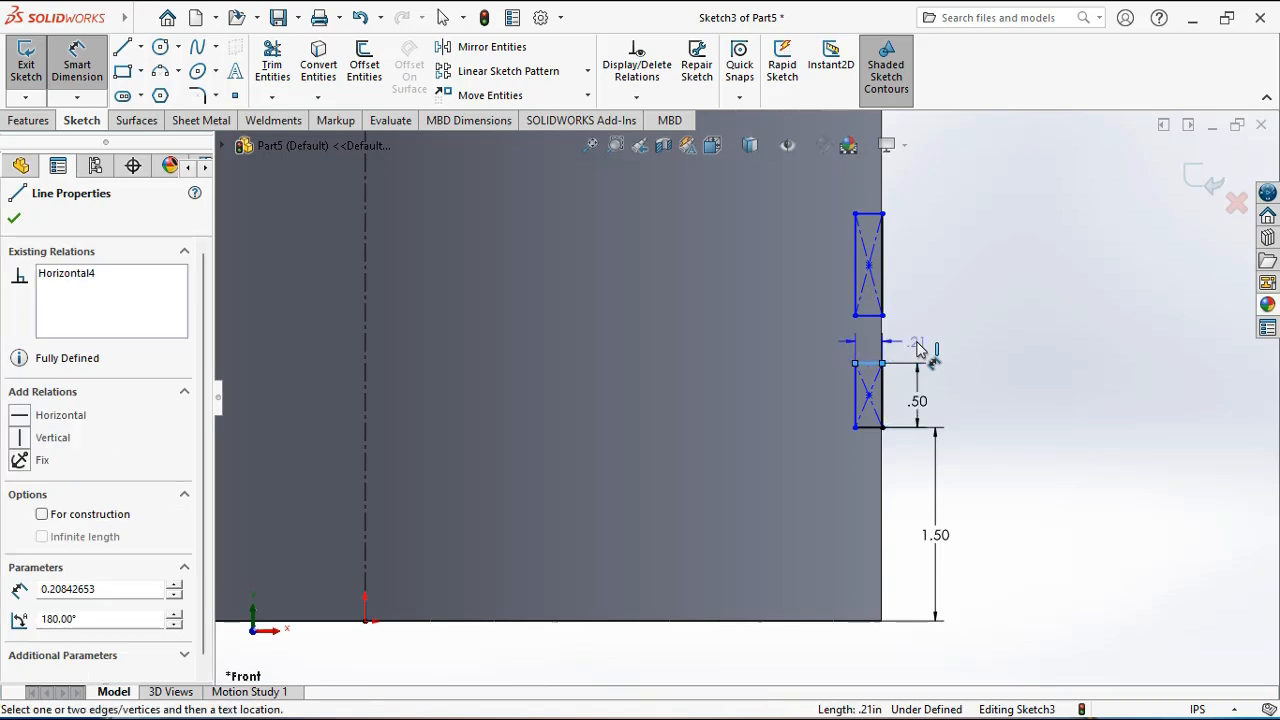
left_click(918, 348)
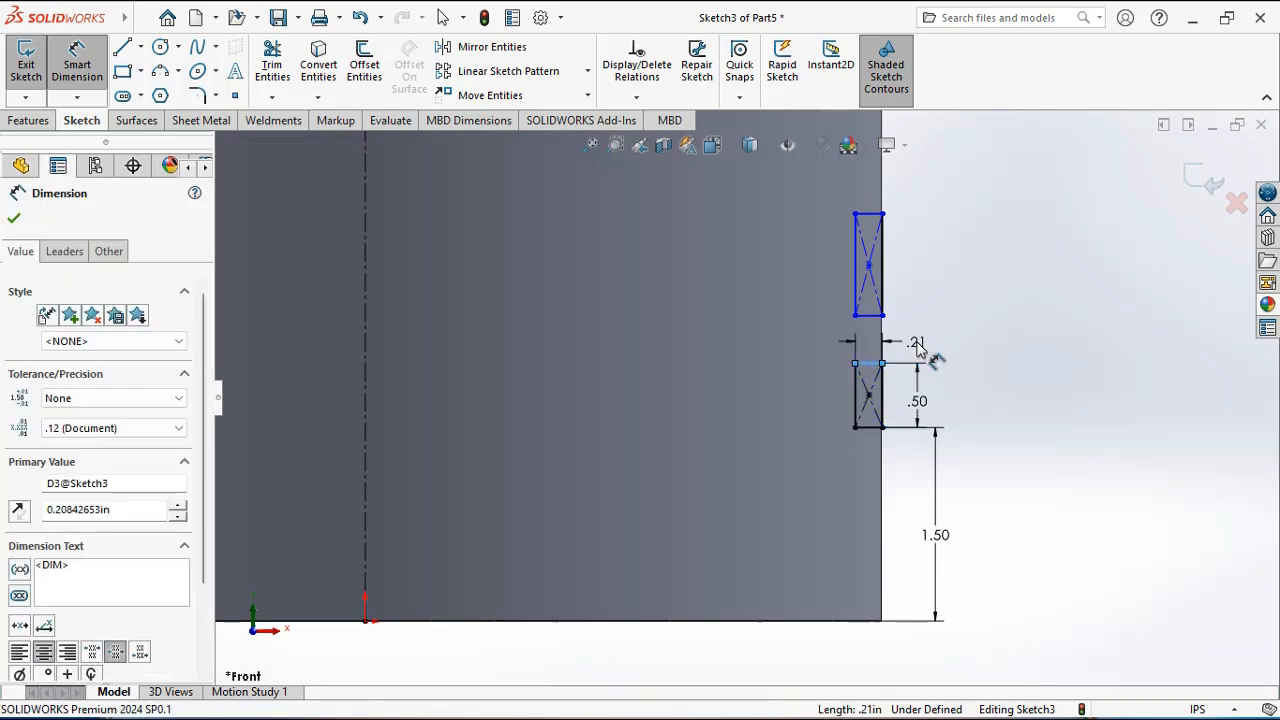
type("0.05")
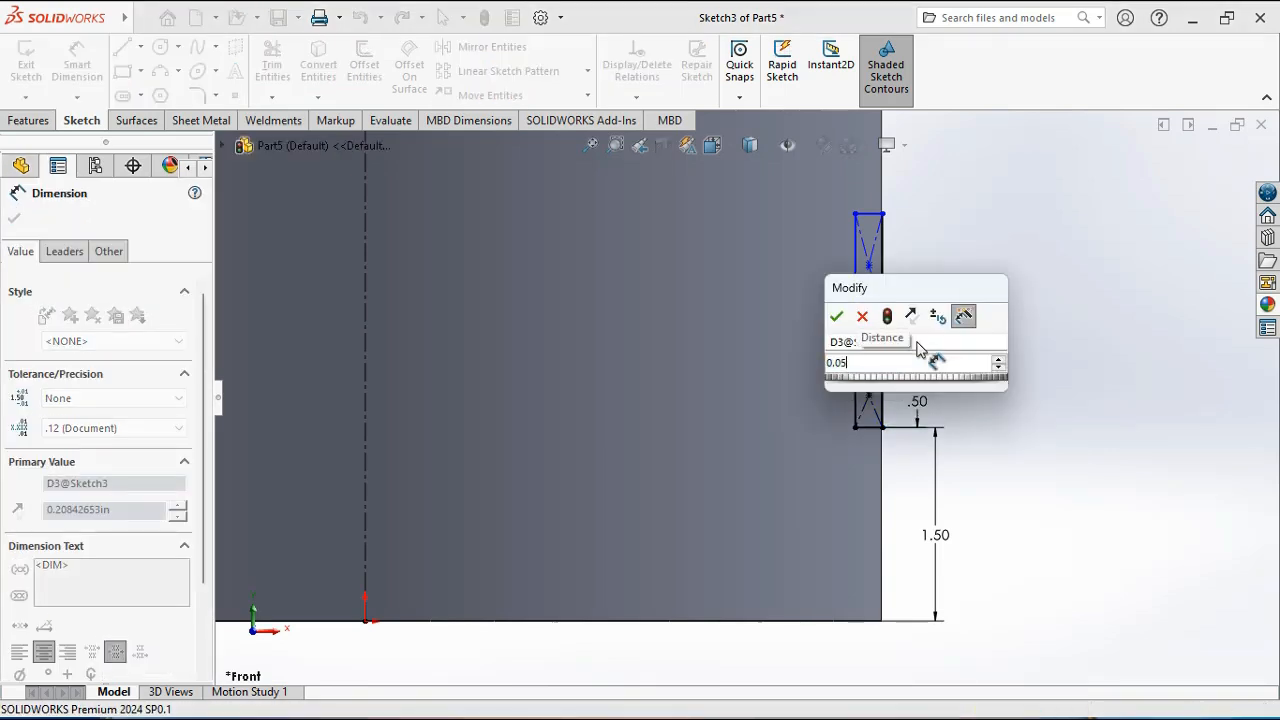
key("Return")
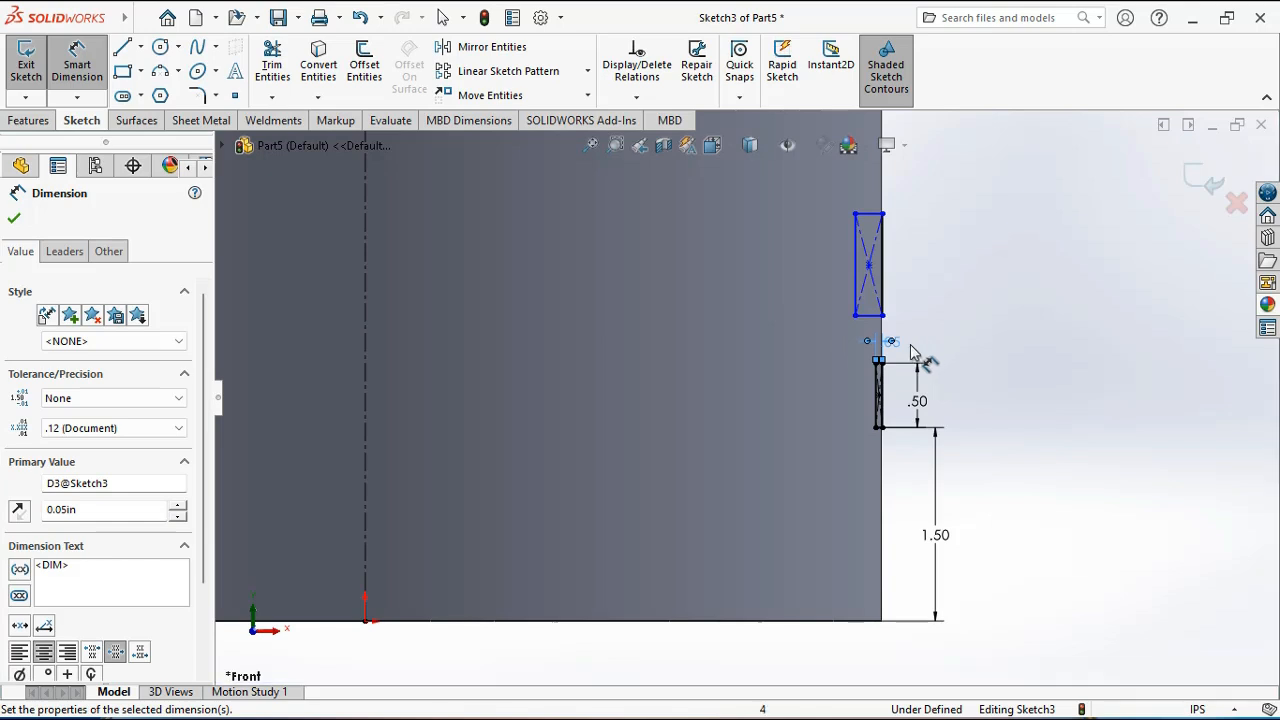
Dimension the upper rectangle's bottom edge 3 in above the origin at the tank's base.
left_click(861, 317)
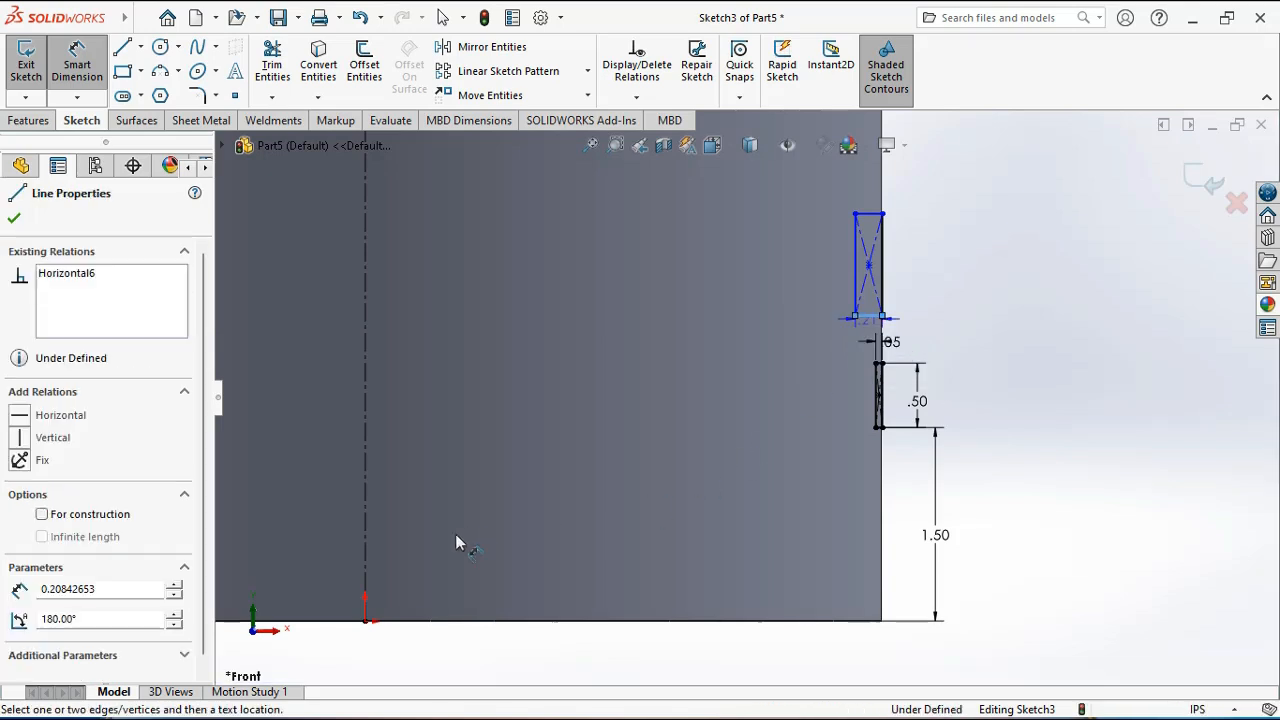
left_click(366, 621)
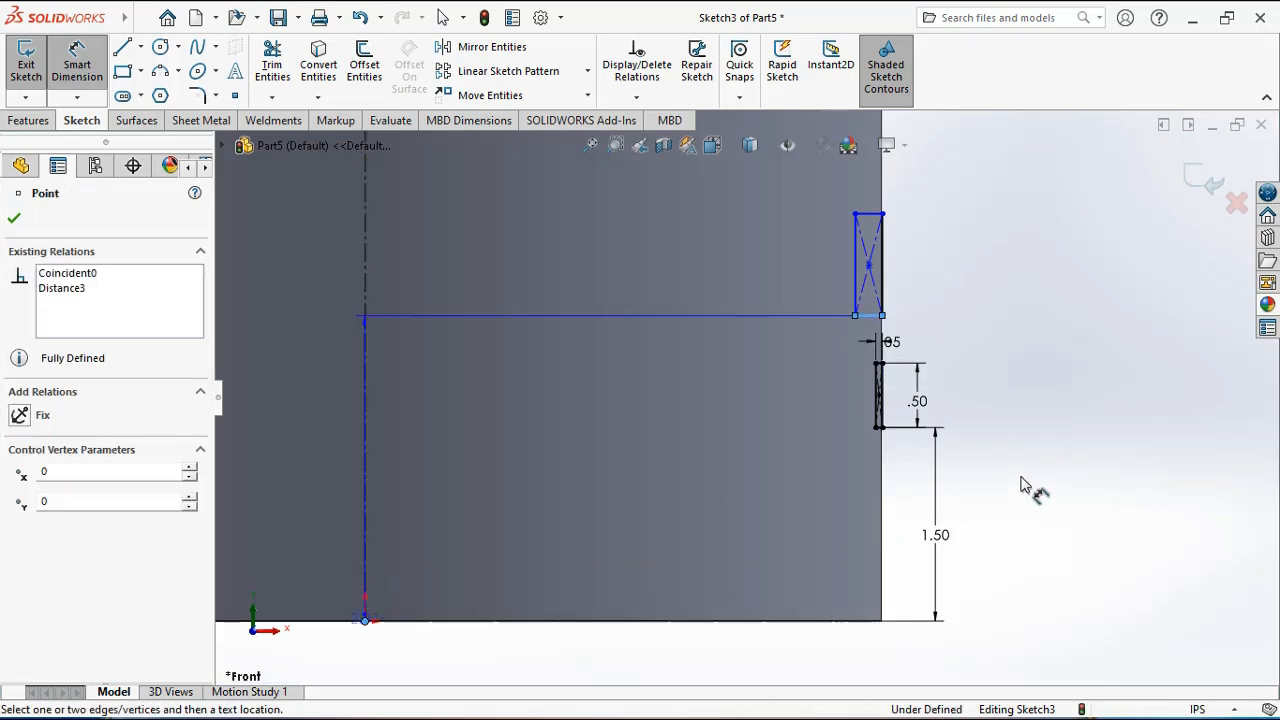
left_click(988, 480)
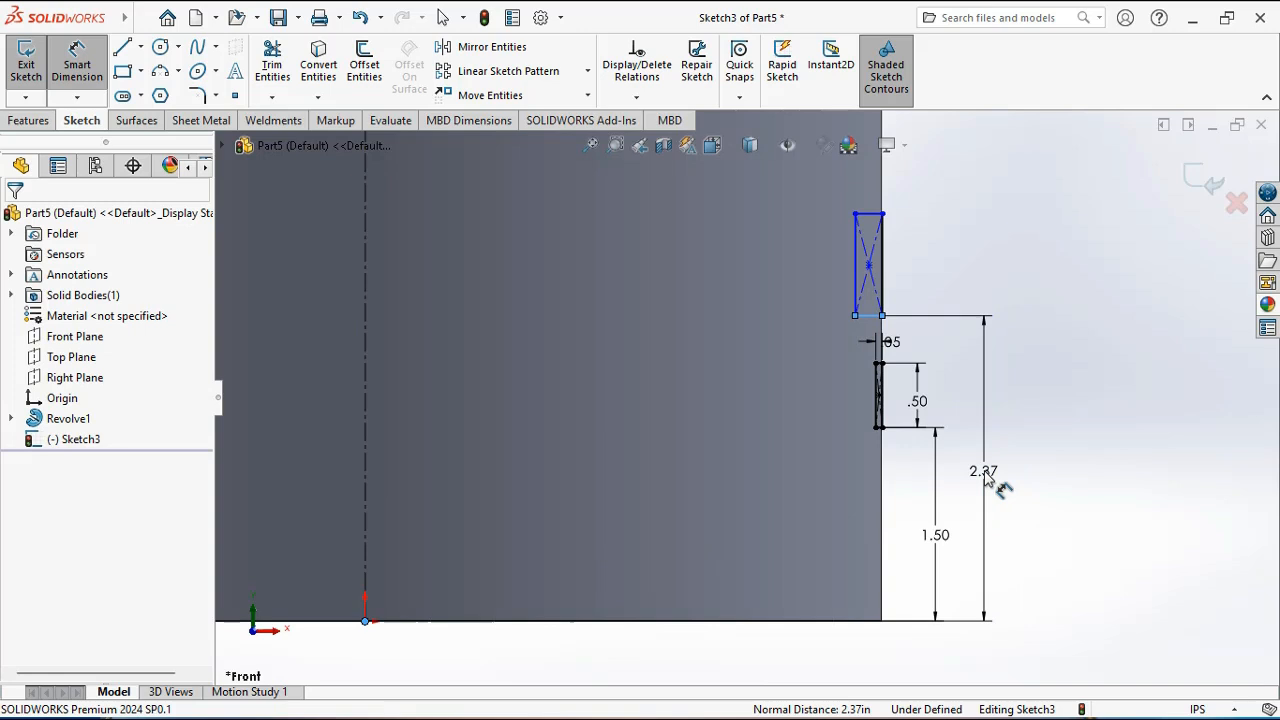
type("3")
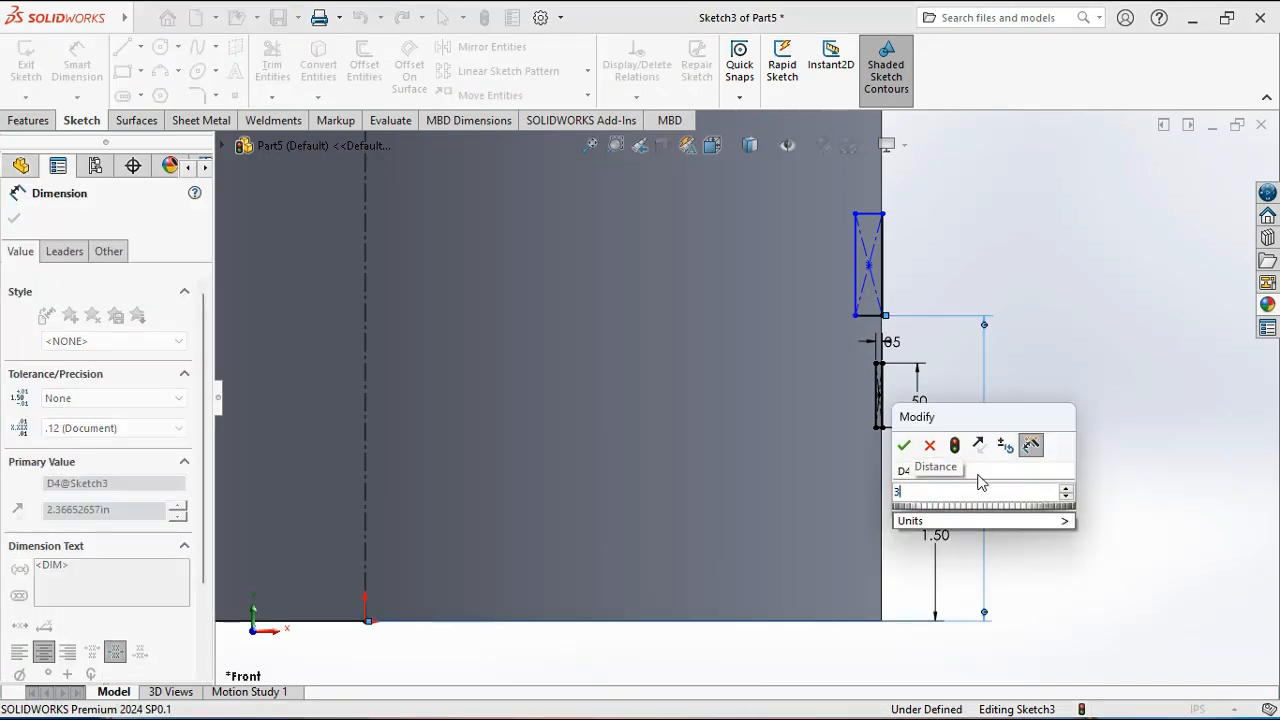
left_click(906, 445)
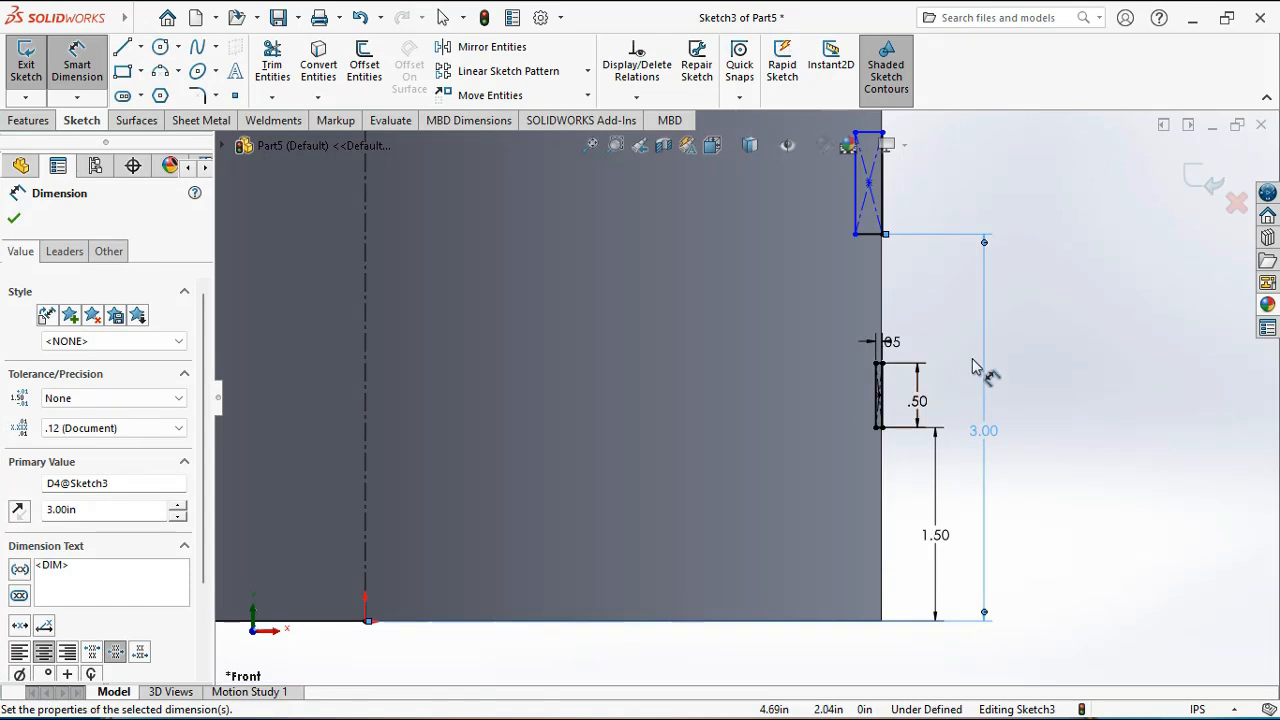
Move the lower rectangle's 0.05 in width dimension outside the tank wall, clear of the other dimensions.
scroll(897, 362, "down", 2)
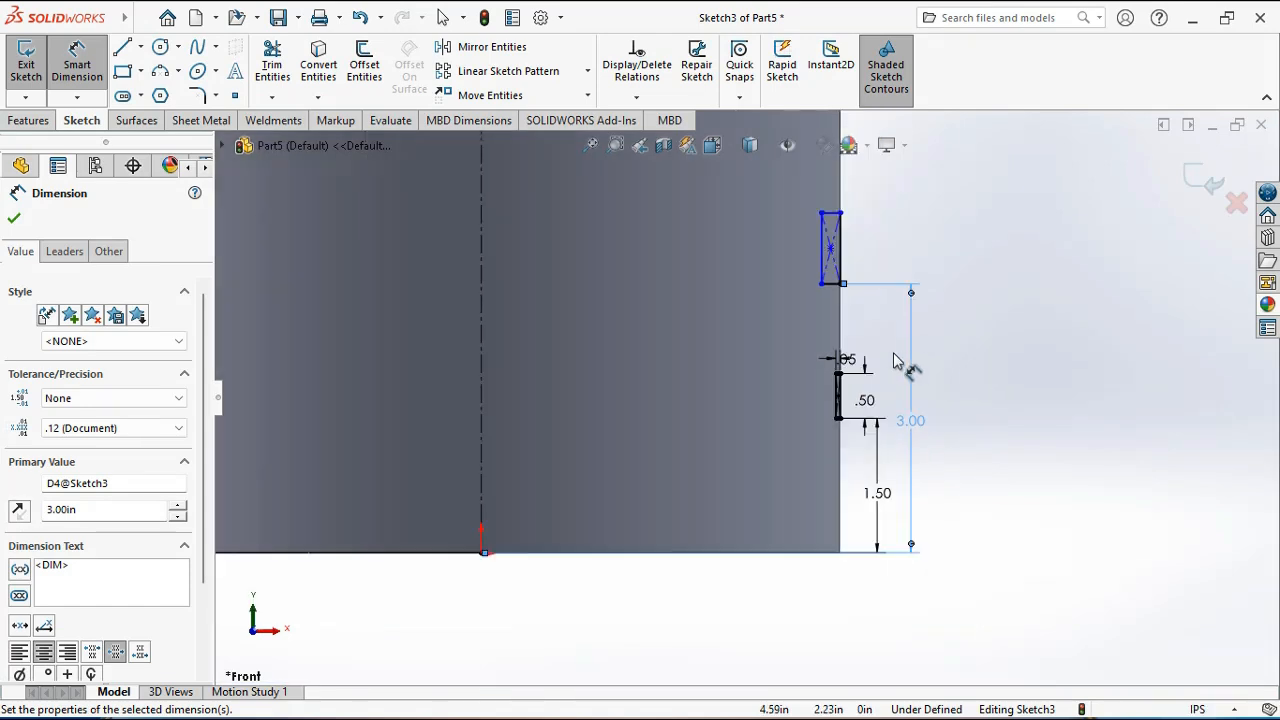
left_click_drag(846, 360, 870, 357)
left_click(967, 410)
left_click(864, 346)
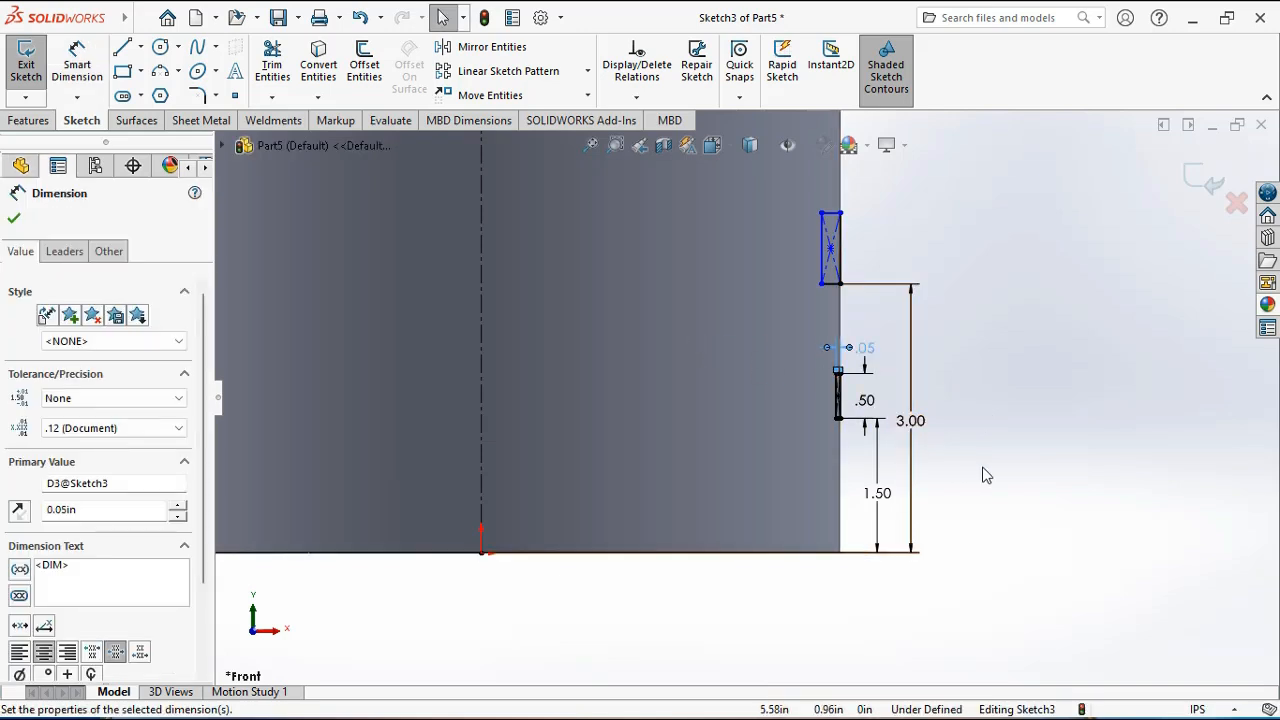
left_click(11, 218)
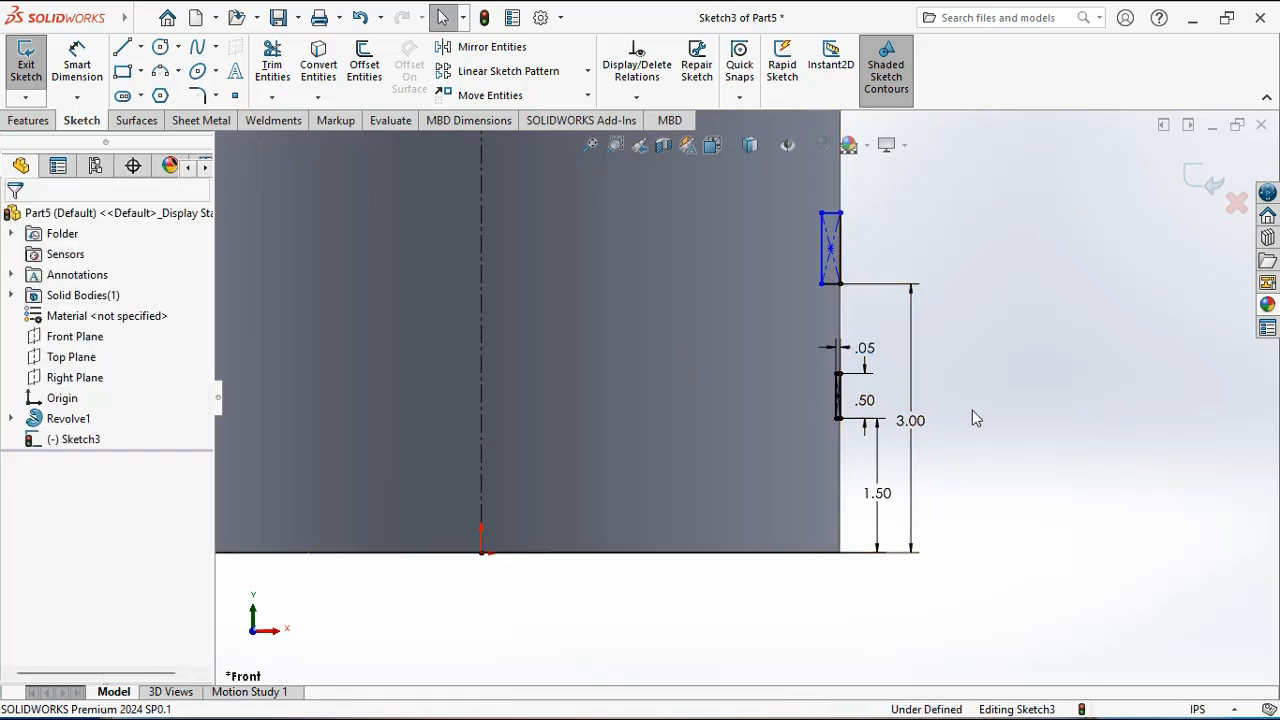
Make the outer vertical edges of the two rectangles equal in length.
scroll(955, 348, "down", 3)
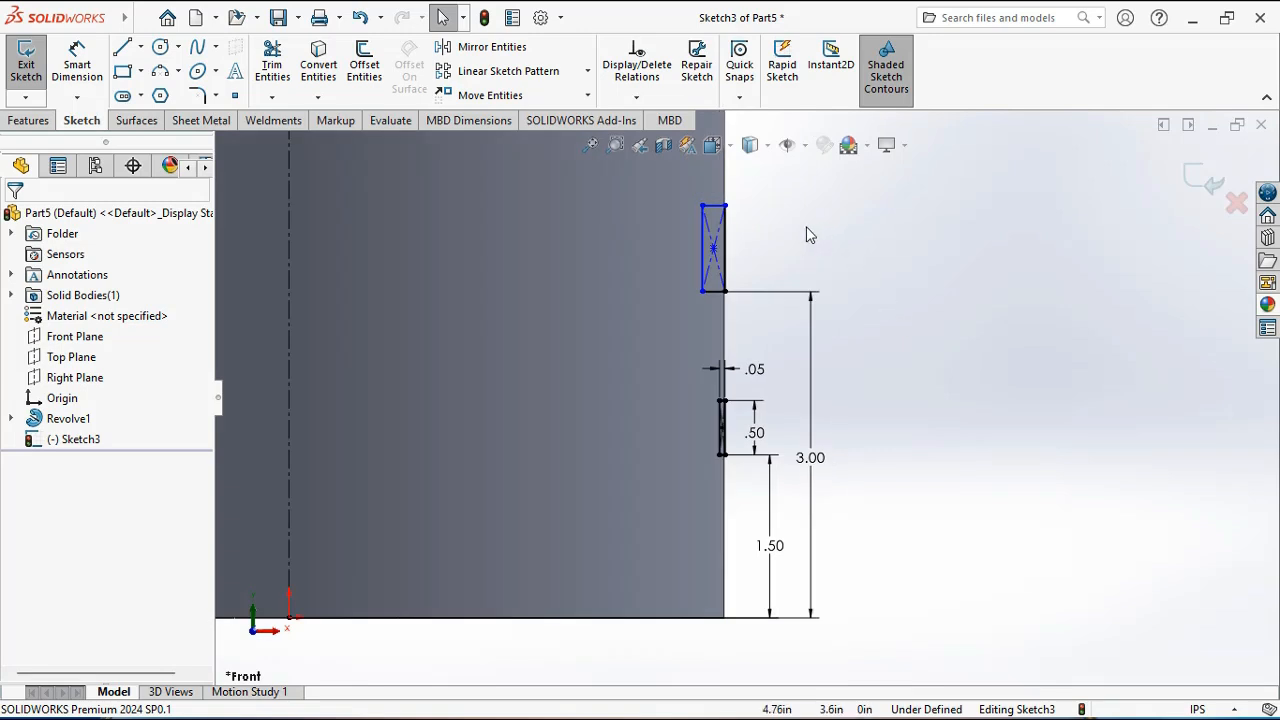
scroll(791, 266, "down", 3)
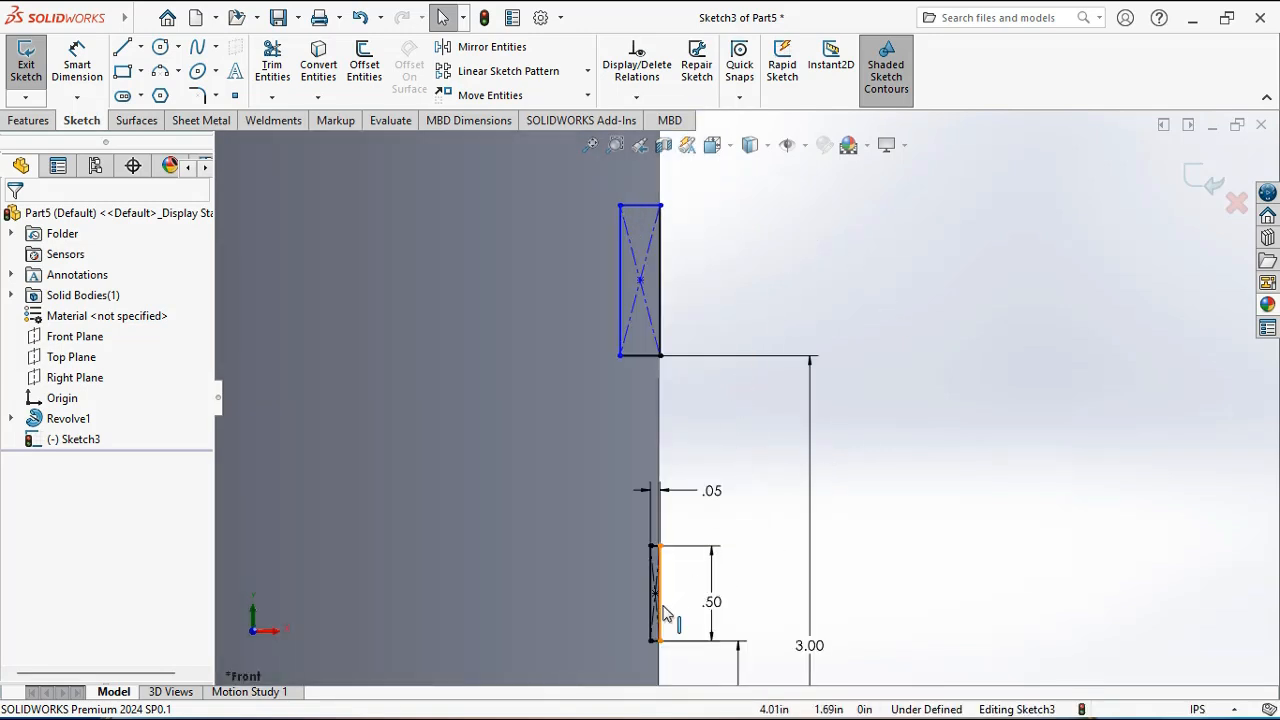
left_click(660, 600)
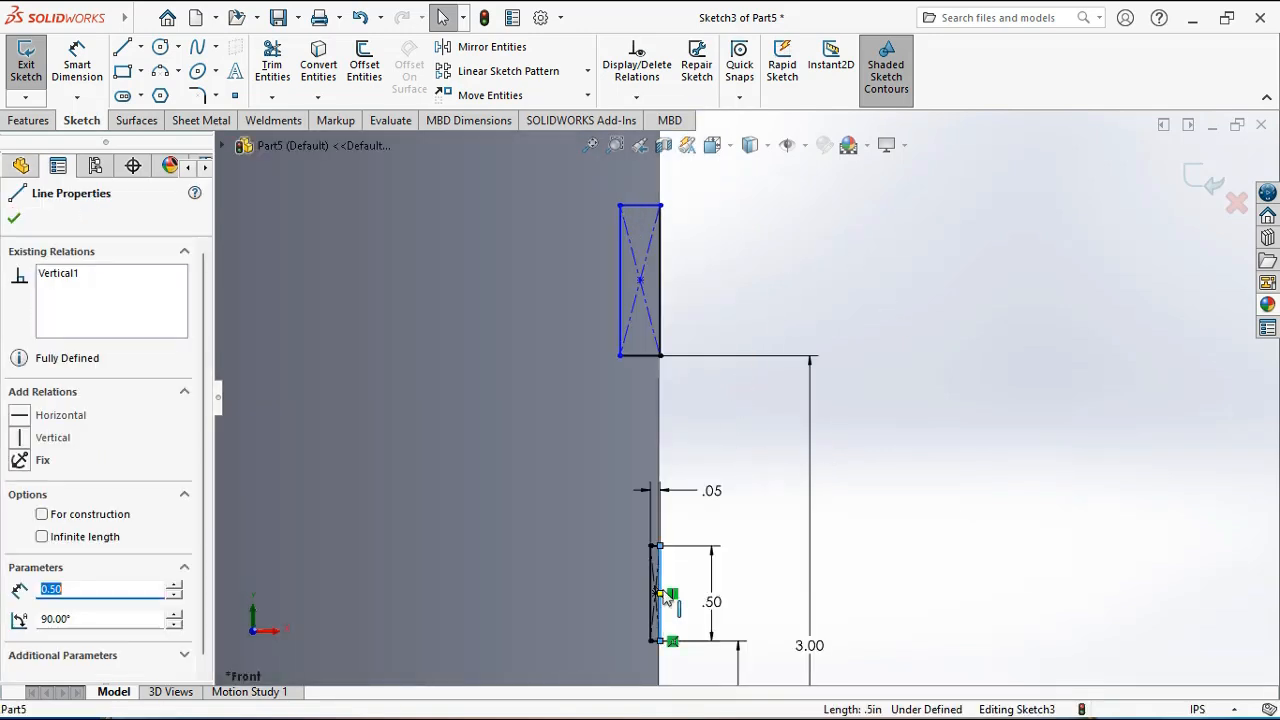
left_click(668, 338, "ctrl")
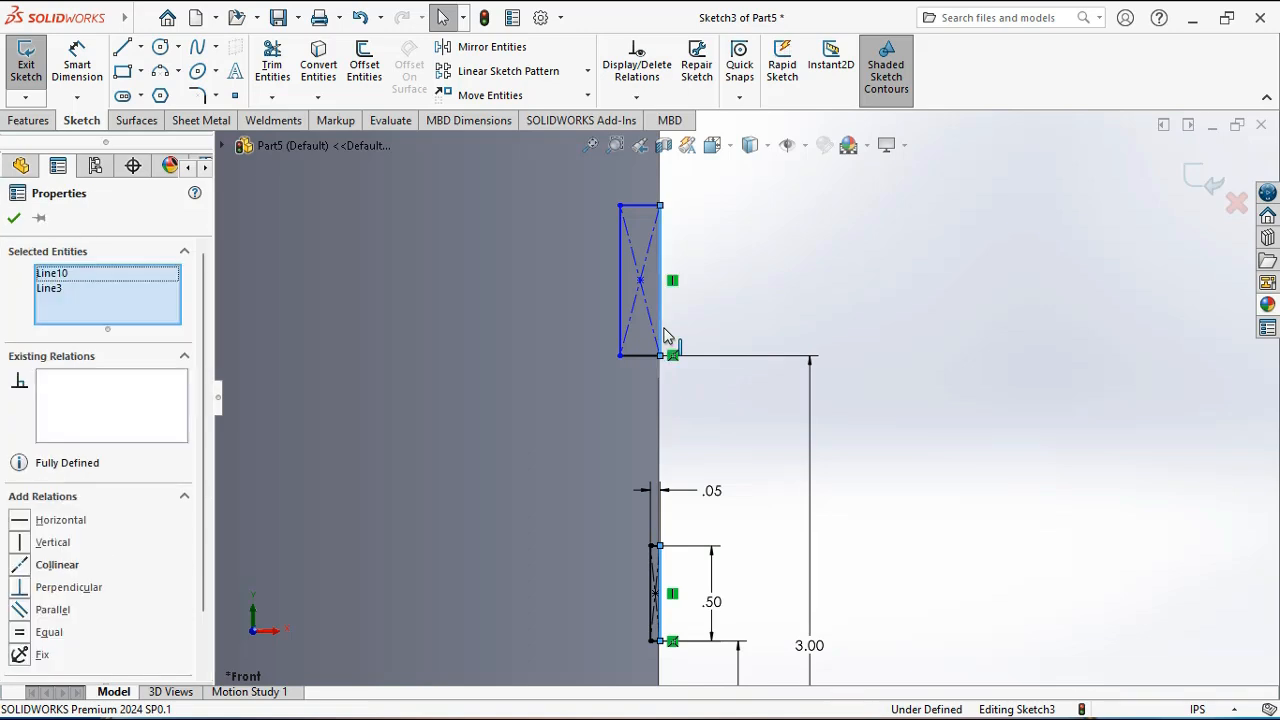
left_click(858, 244)
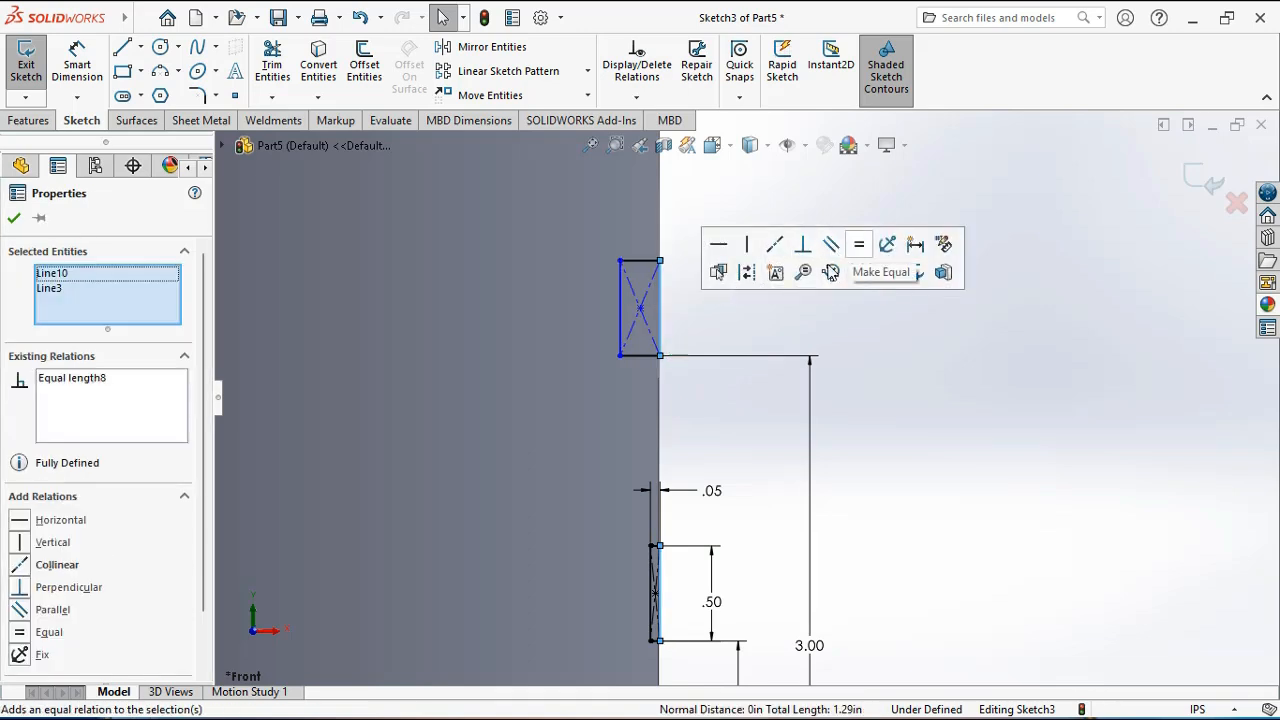
left_click(668, 410)
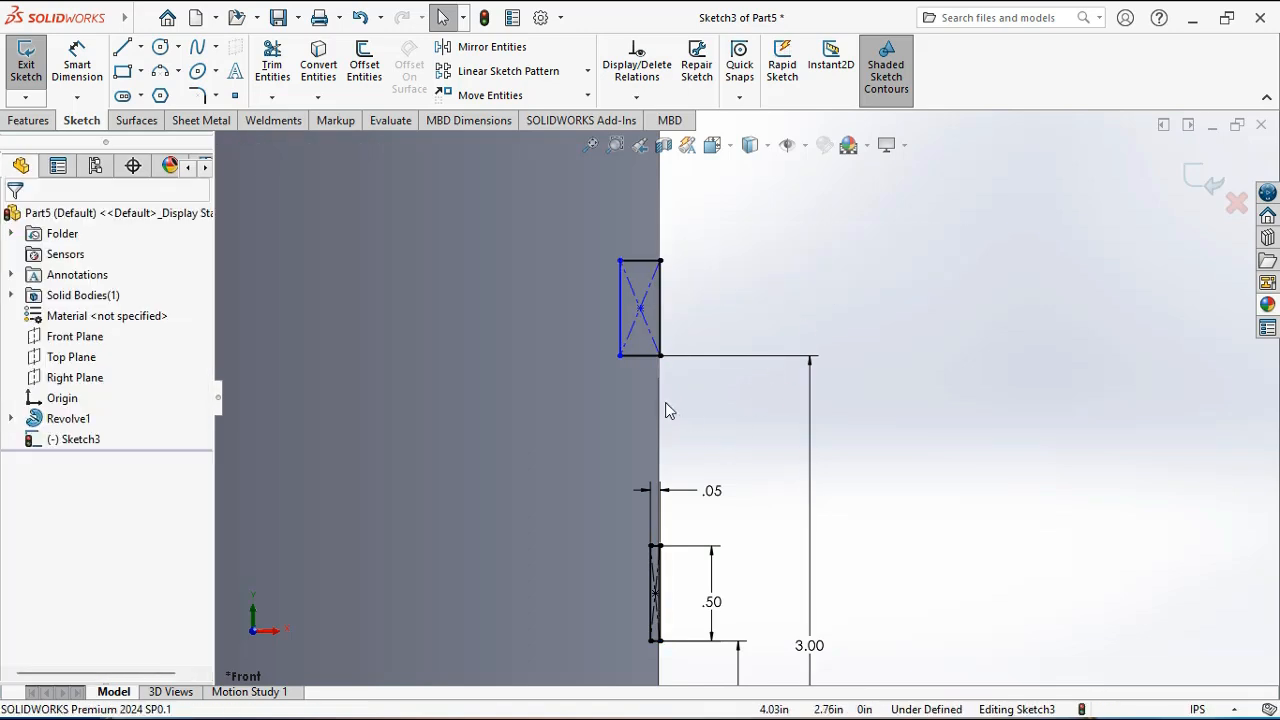
Make the upper rectangle's bottom edge equal in length to the lower rectangle's top edge.
left_click(641, 355)
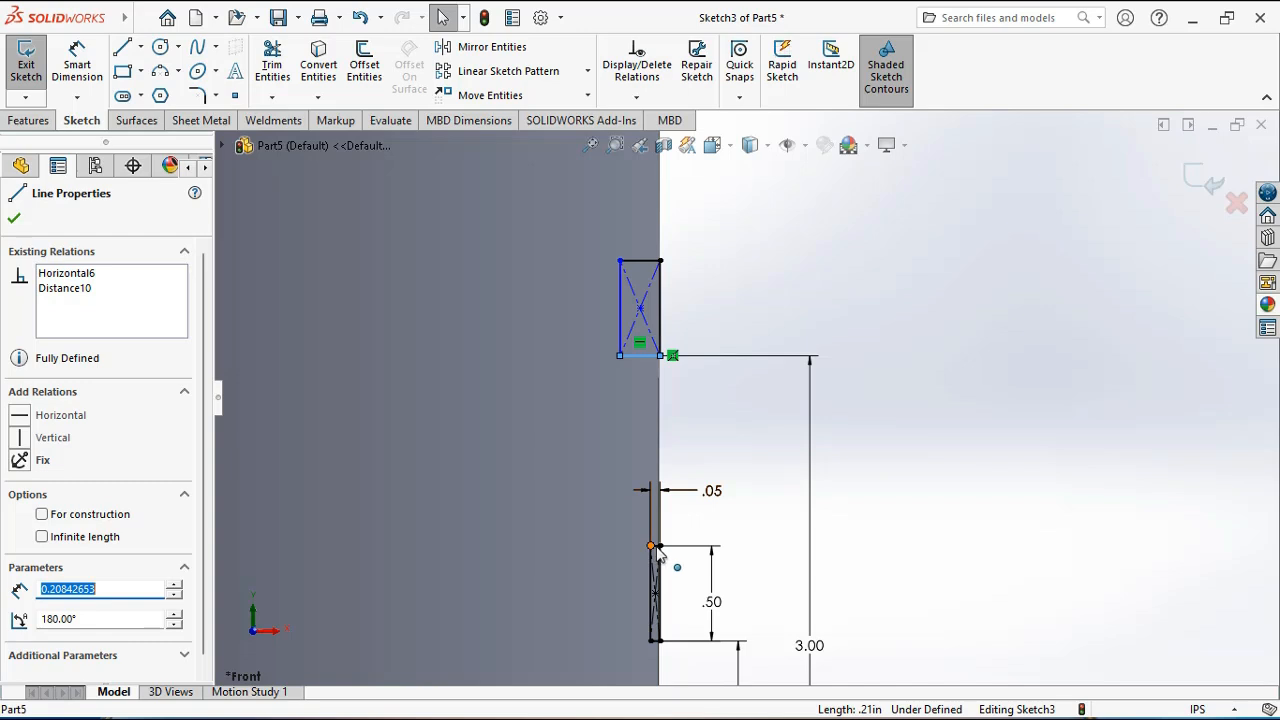
scroll(658, 552, "down", 4)
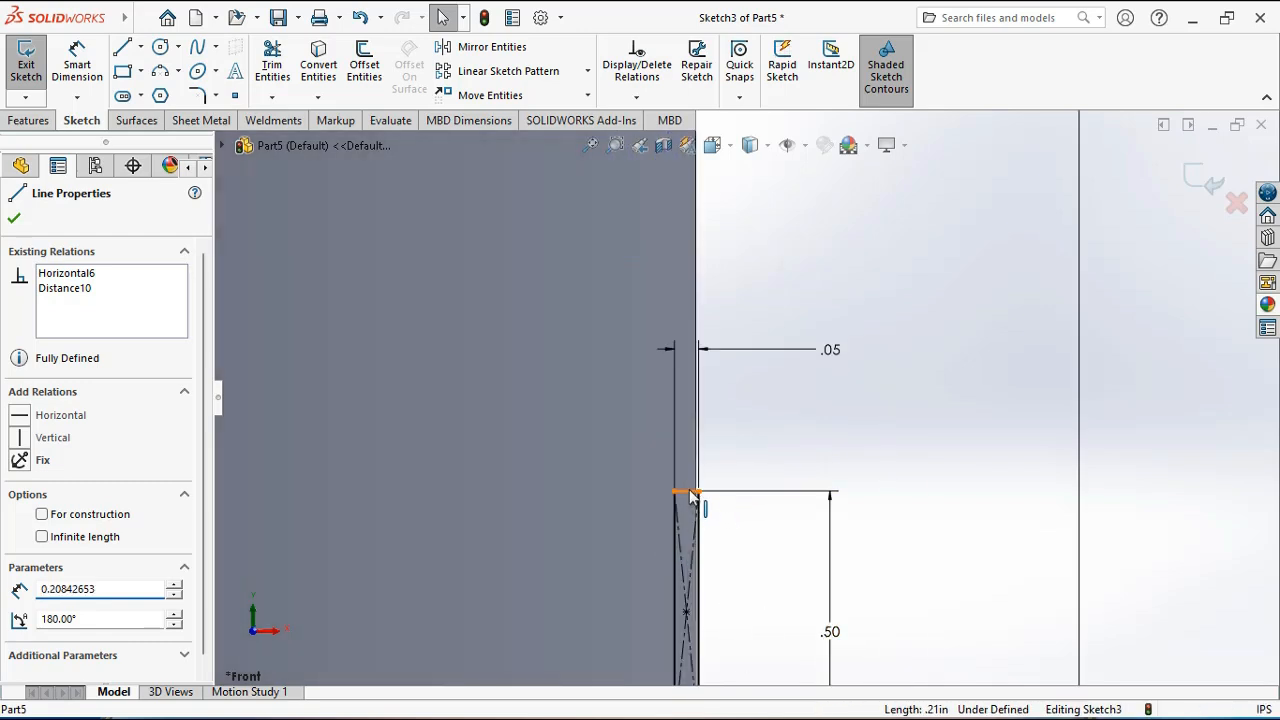
left_click(690, 493, "ctrl")
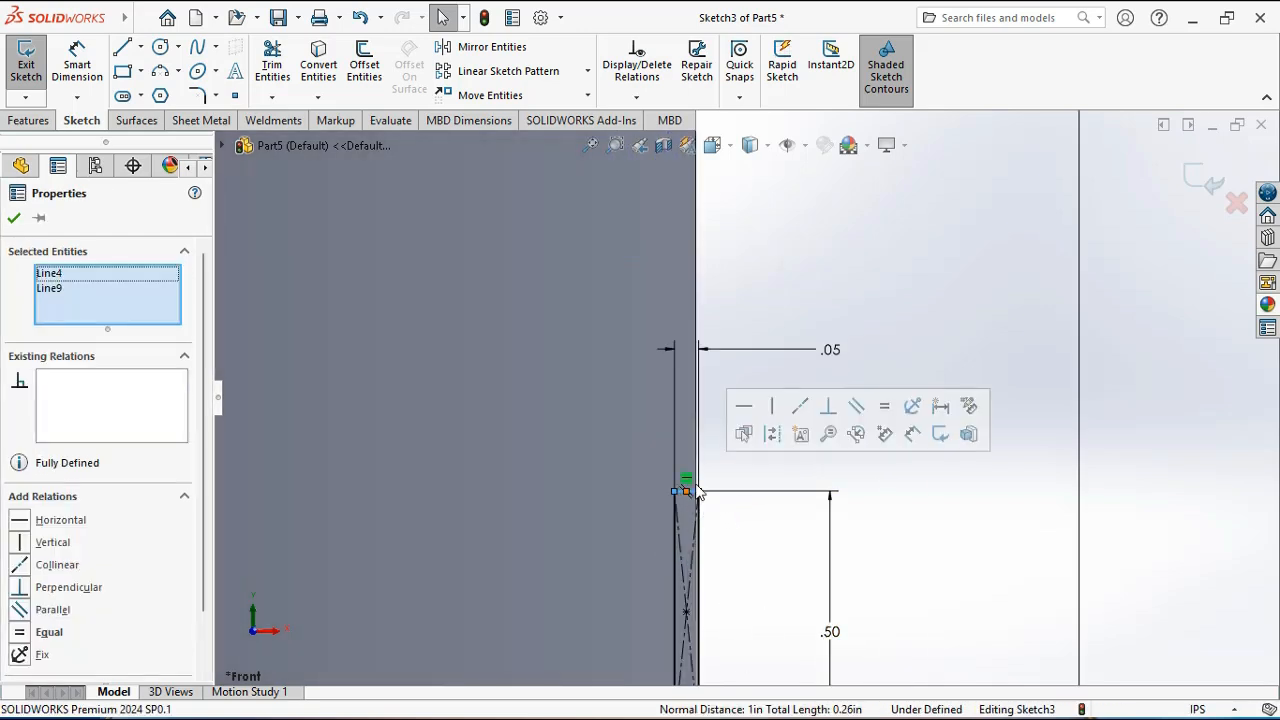
left_click(885, 407)
left_click(864, 380)
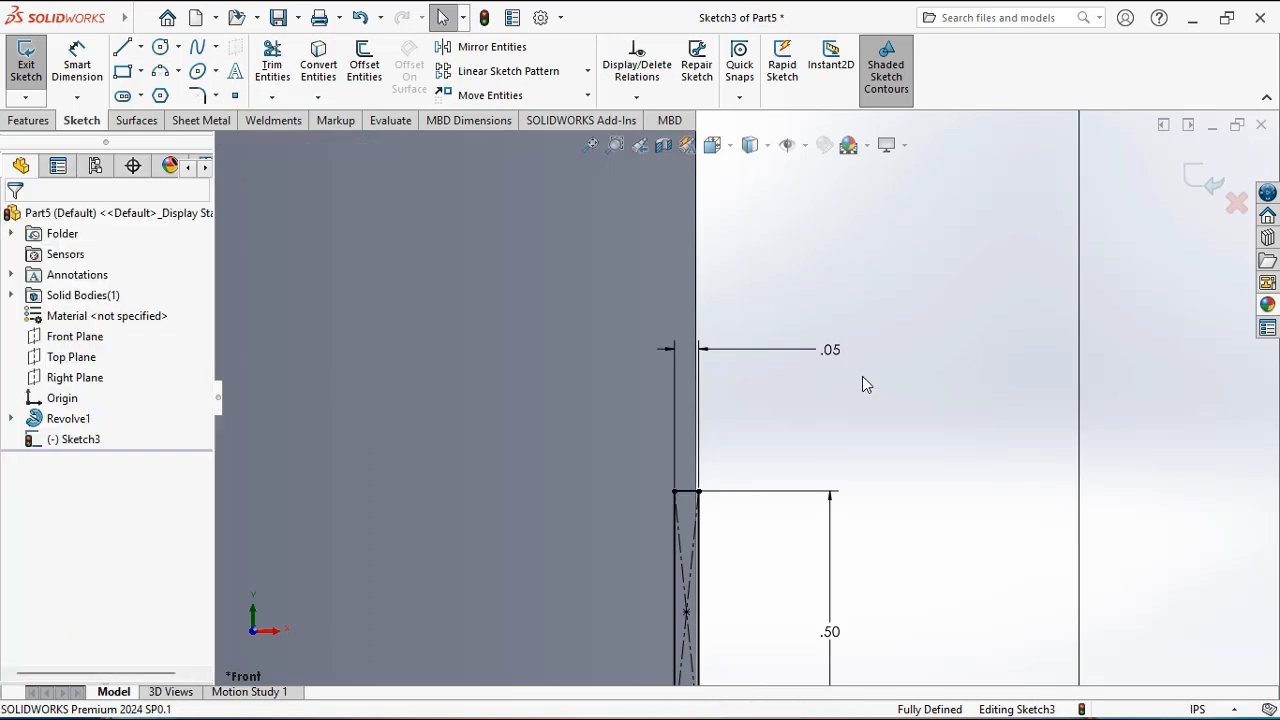
Revolve-cut the two rectangles 360 degrees around the tank's vertical centerline to form the ring grooves.
scroll(853, 398, "up", 3)
scroll(815, 430, "up", 4)
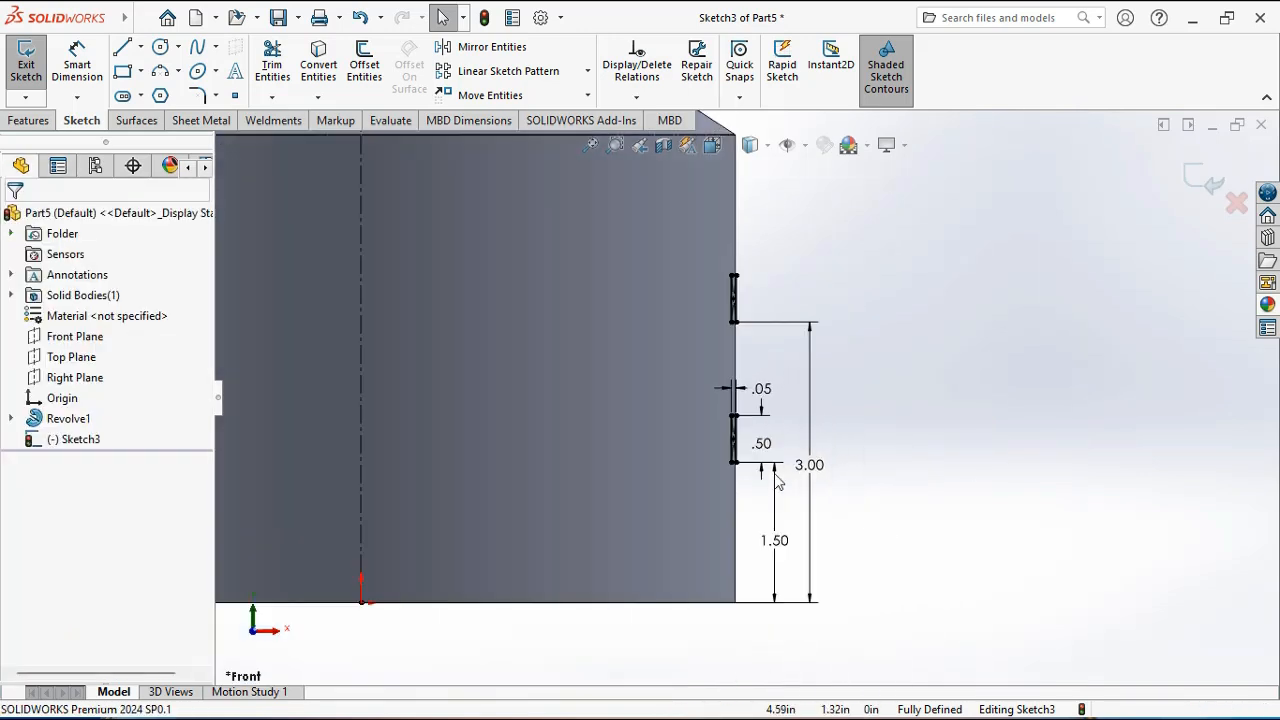
scroll(758, 372, "down", 2)
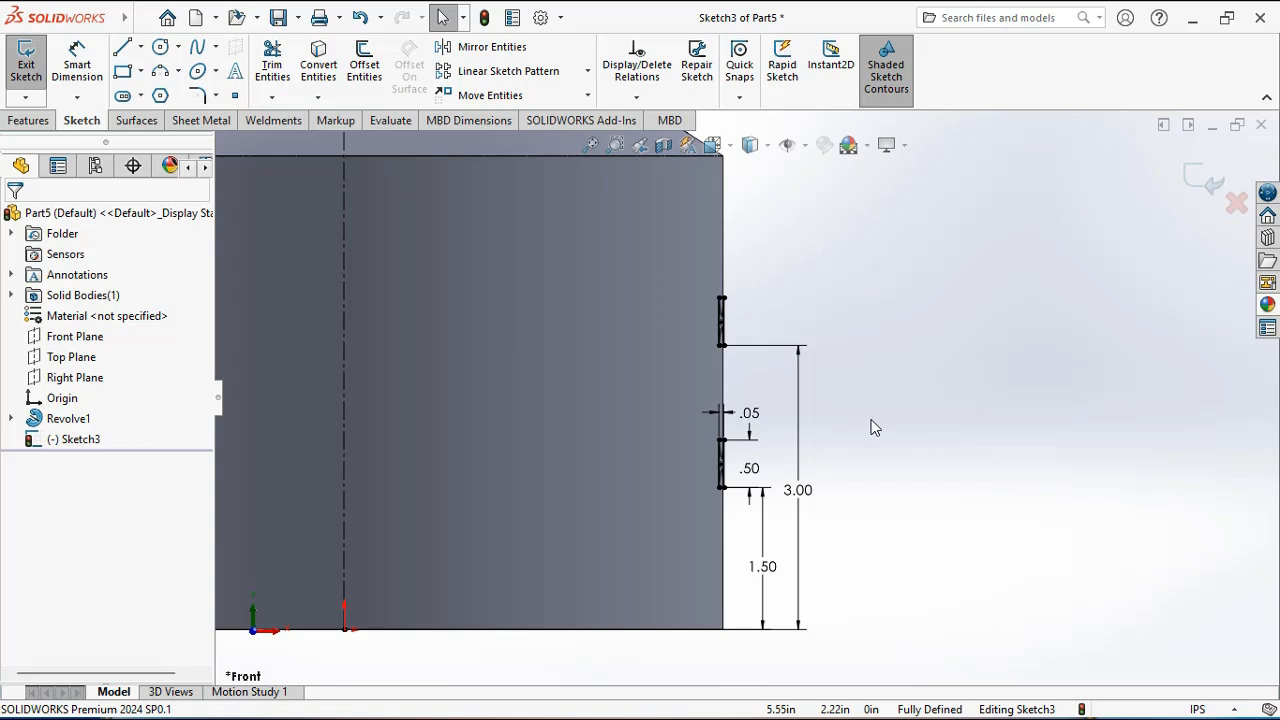
left_click(40, 122)
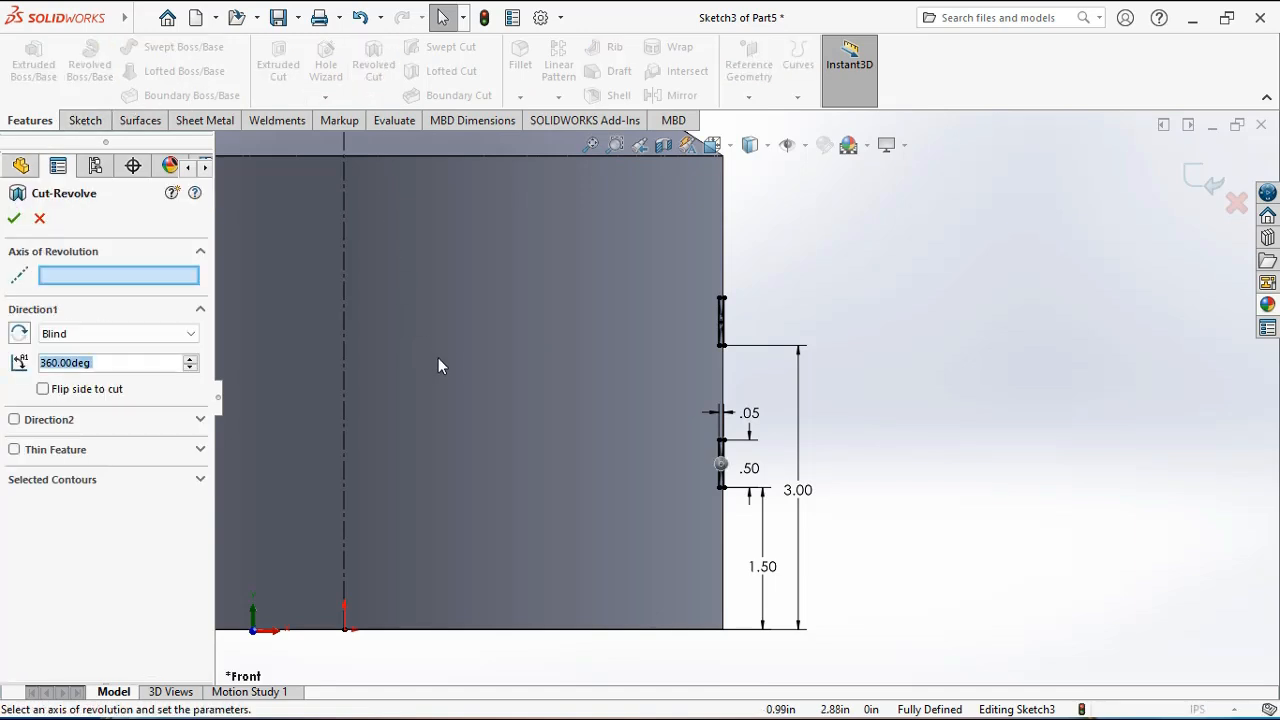
scroll(397, 344, "up", 5)
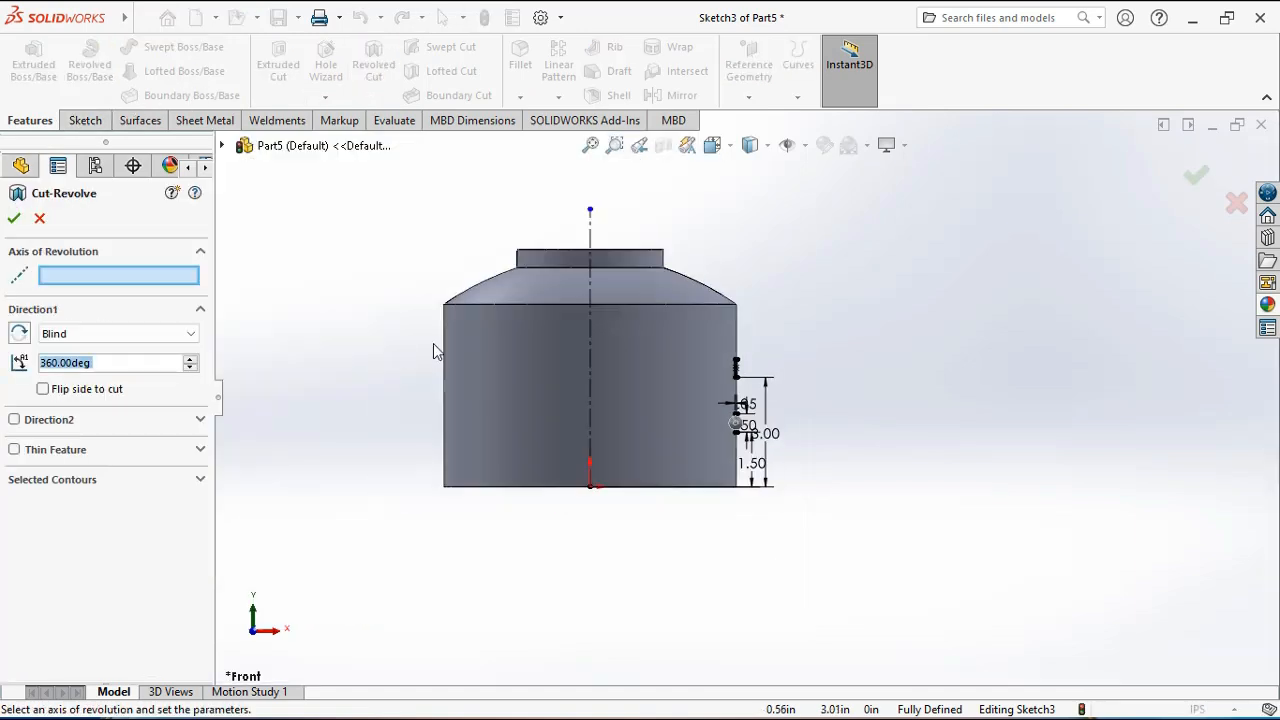
left_click(593, 362)
middle_click_drag(660, 490, 606, 495)
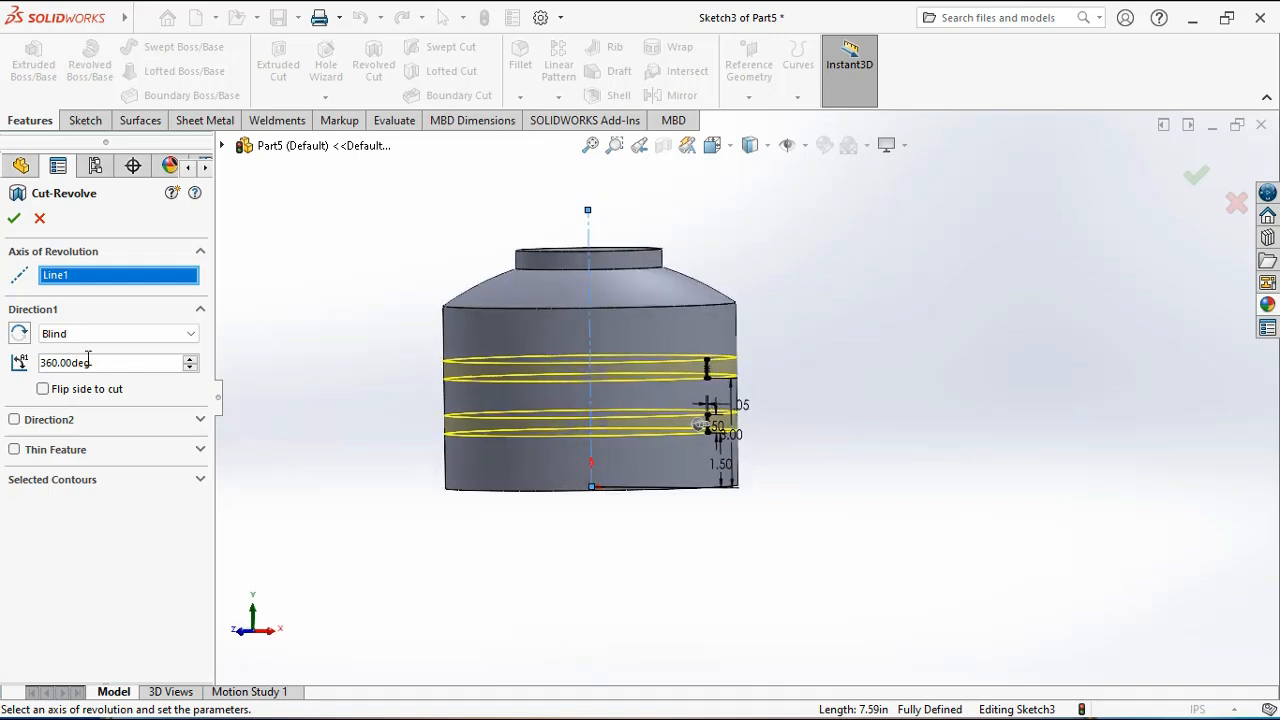
left_click(14, 219)
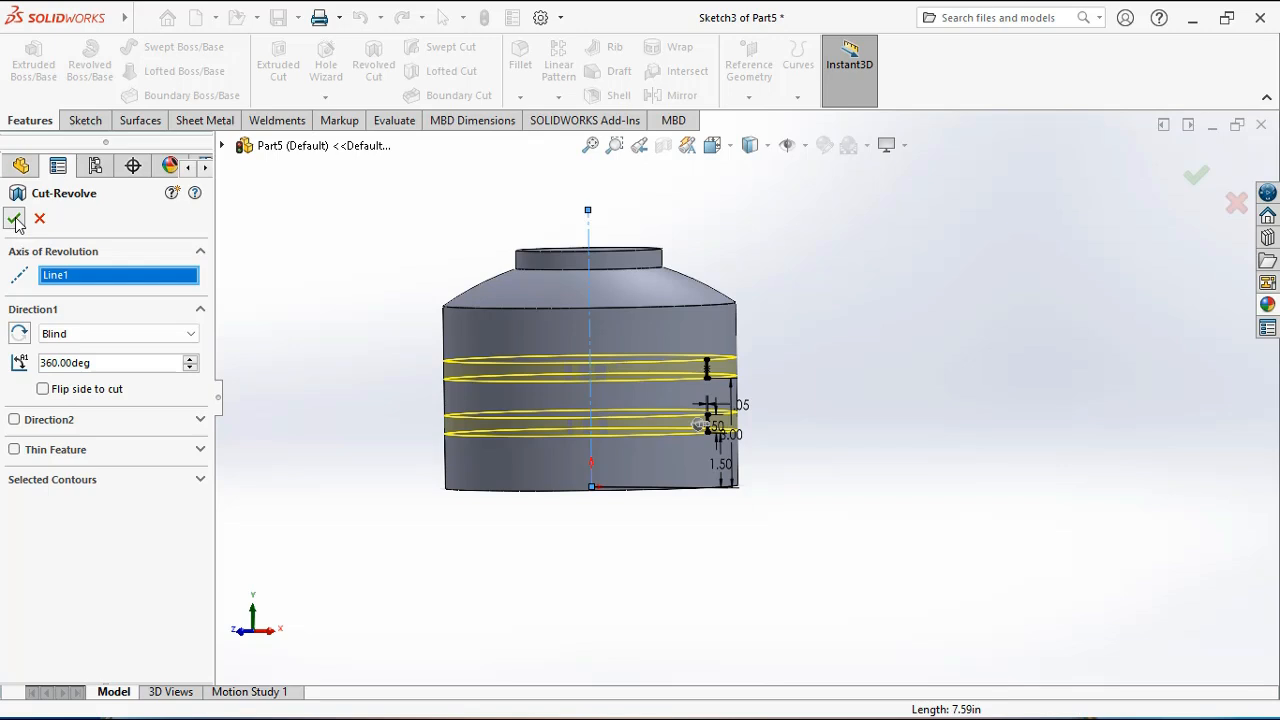
left_click(338, 367)
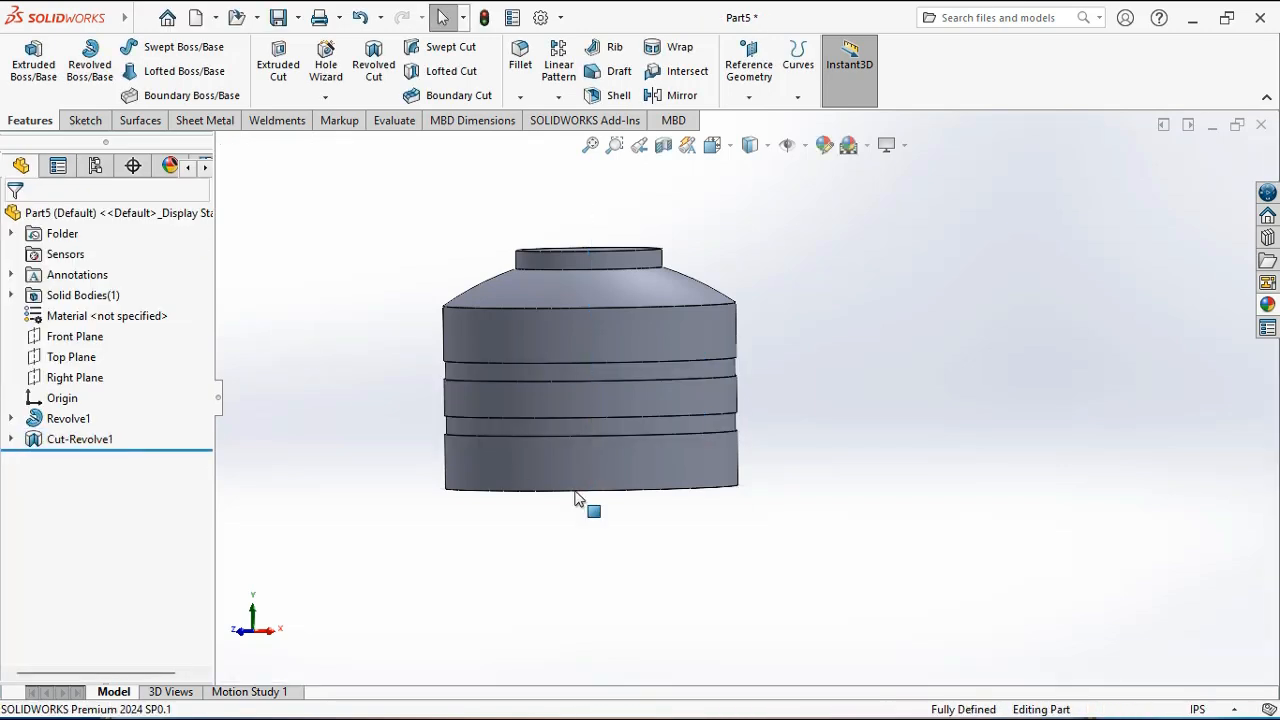
Shell the tank with a 0.1 in wall thickness, removing the top face of the neck.
middle_click_drag(806, 523, 756, 505)
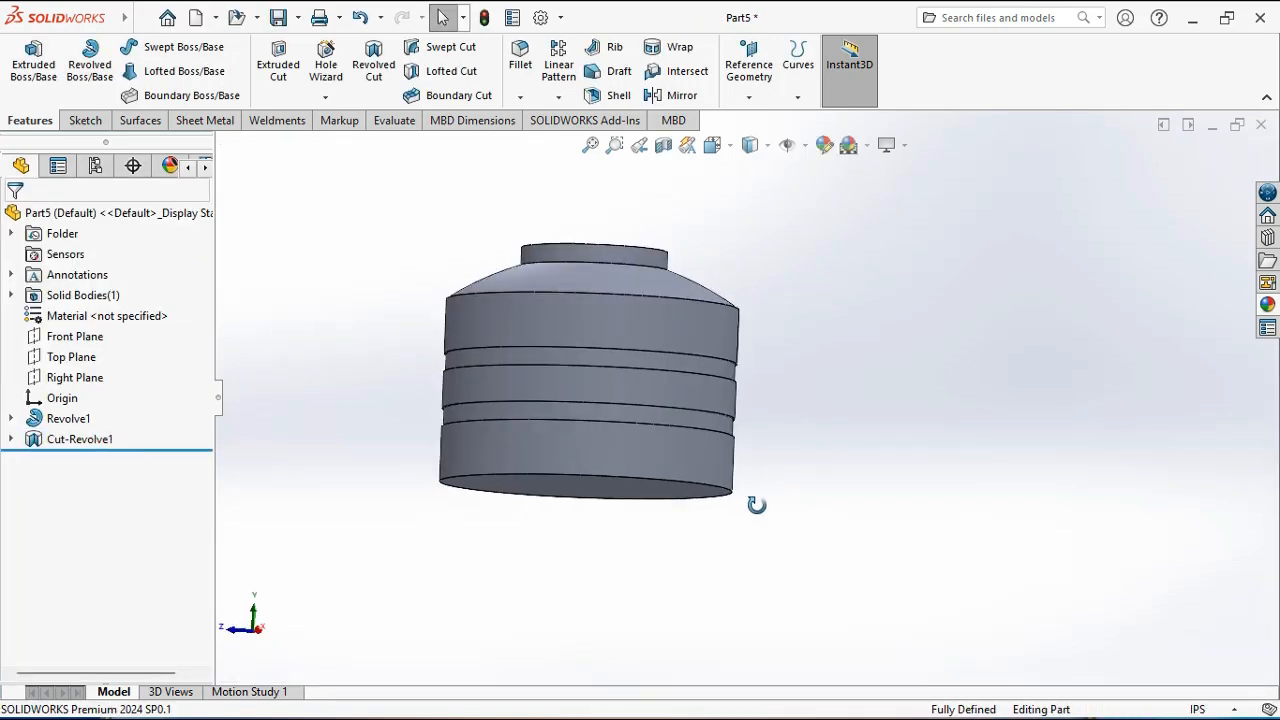
key("ctrl+7")
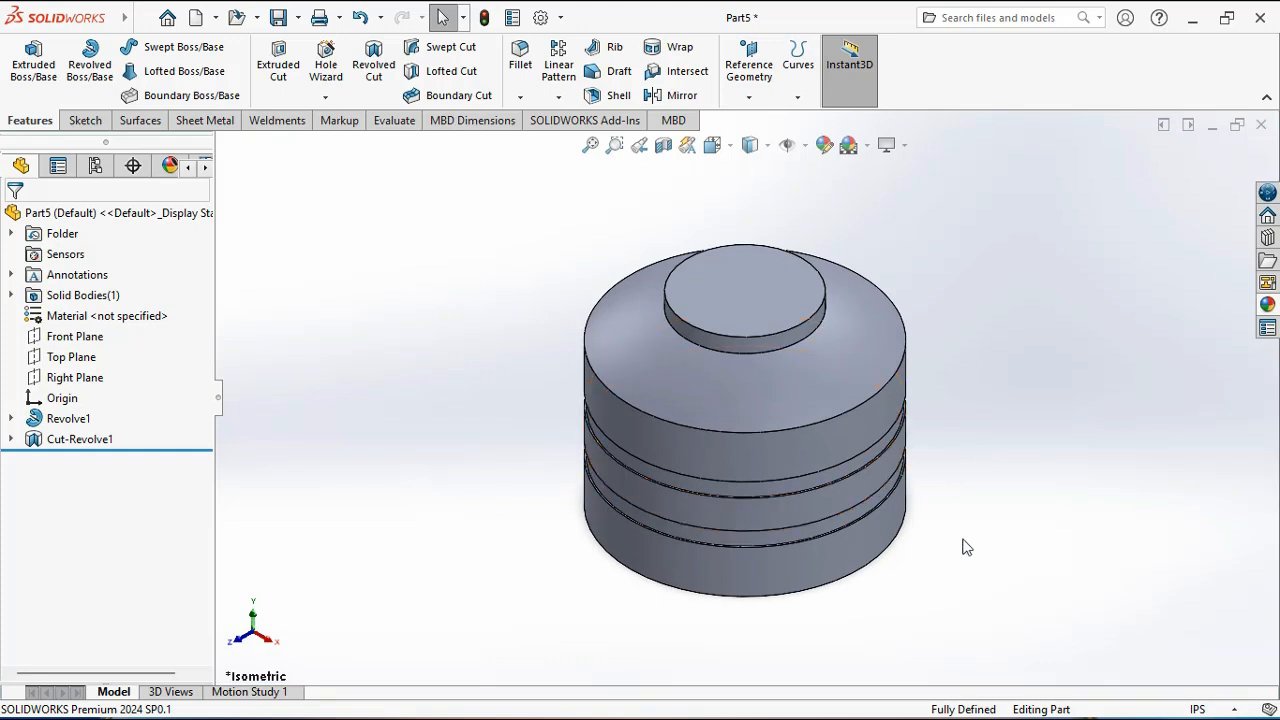
left_click(611, 95)
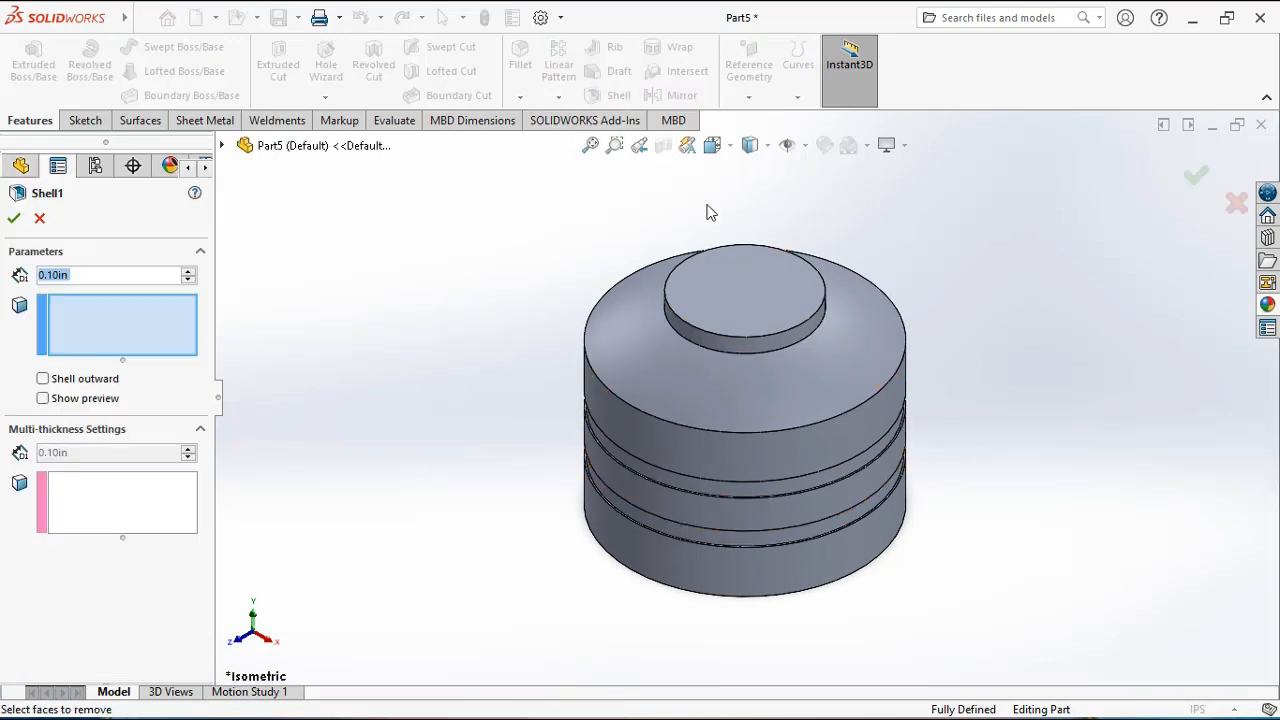
left_click(755, 306)
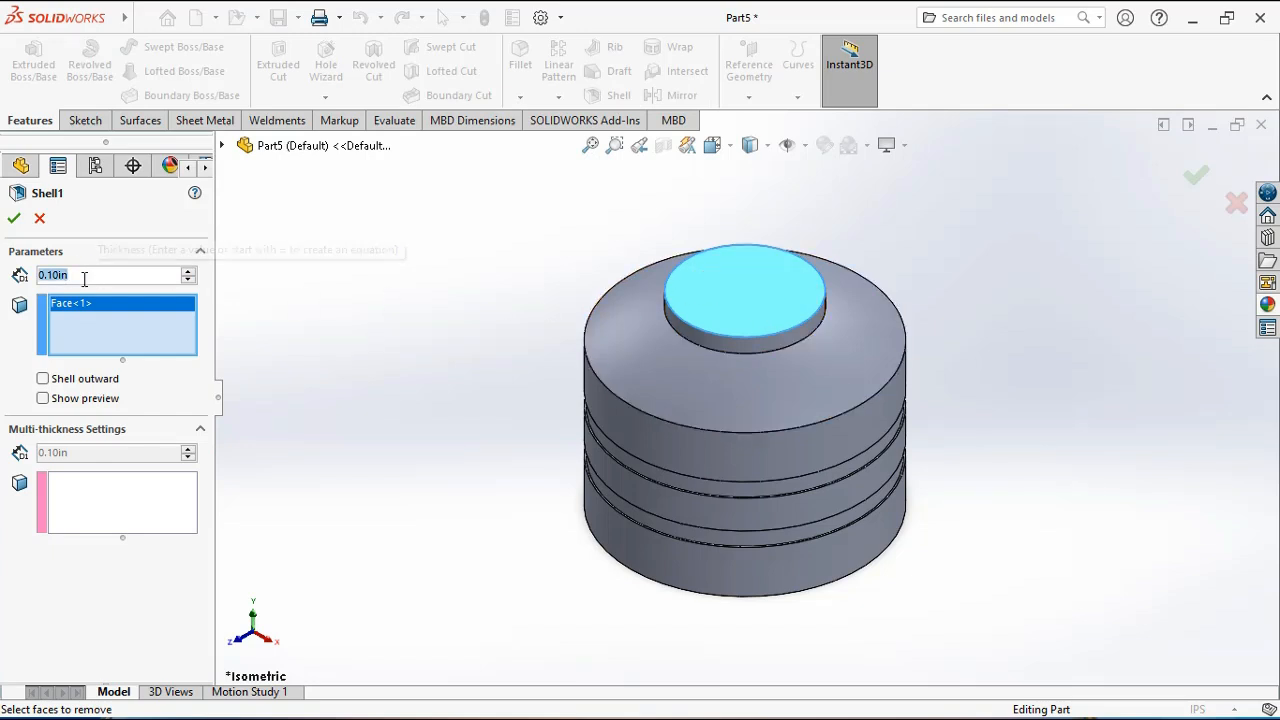
type("0.1")
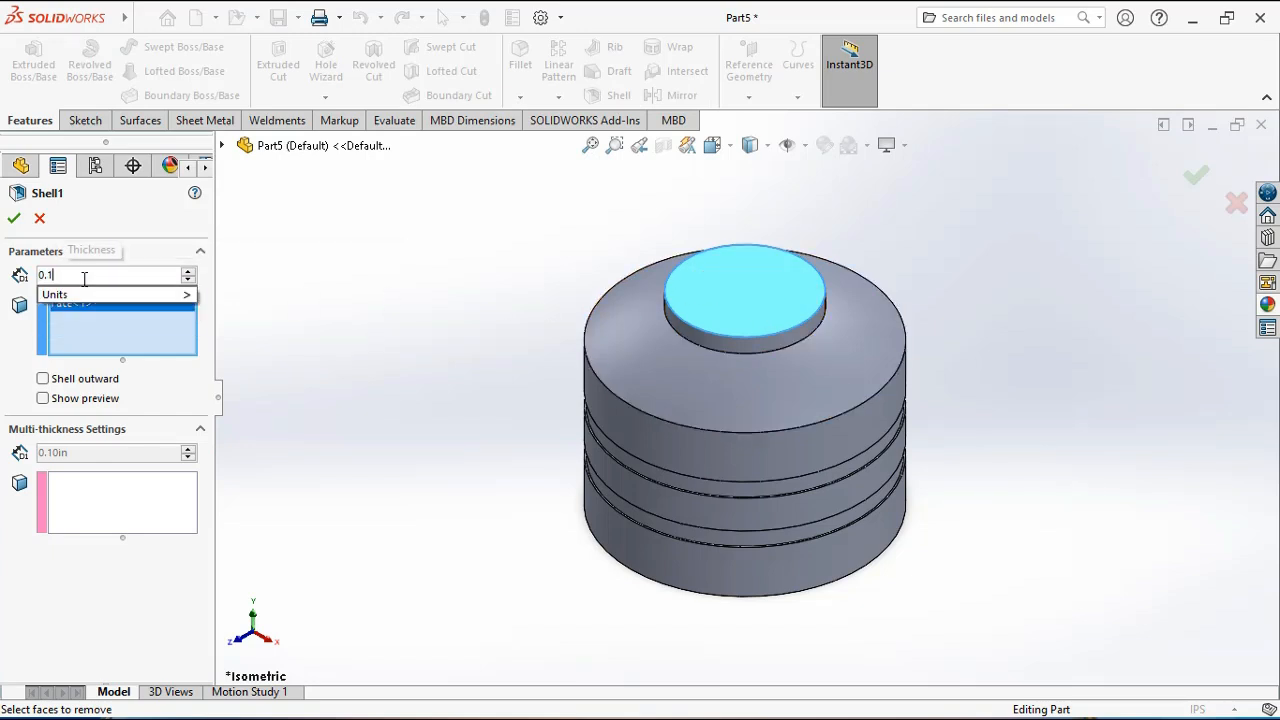
key("Return")
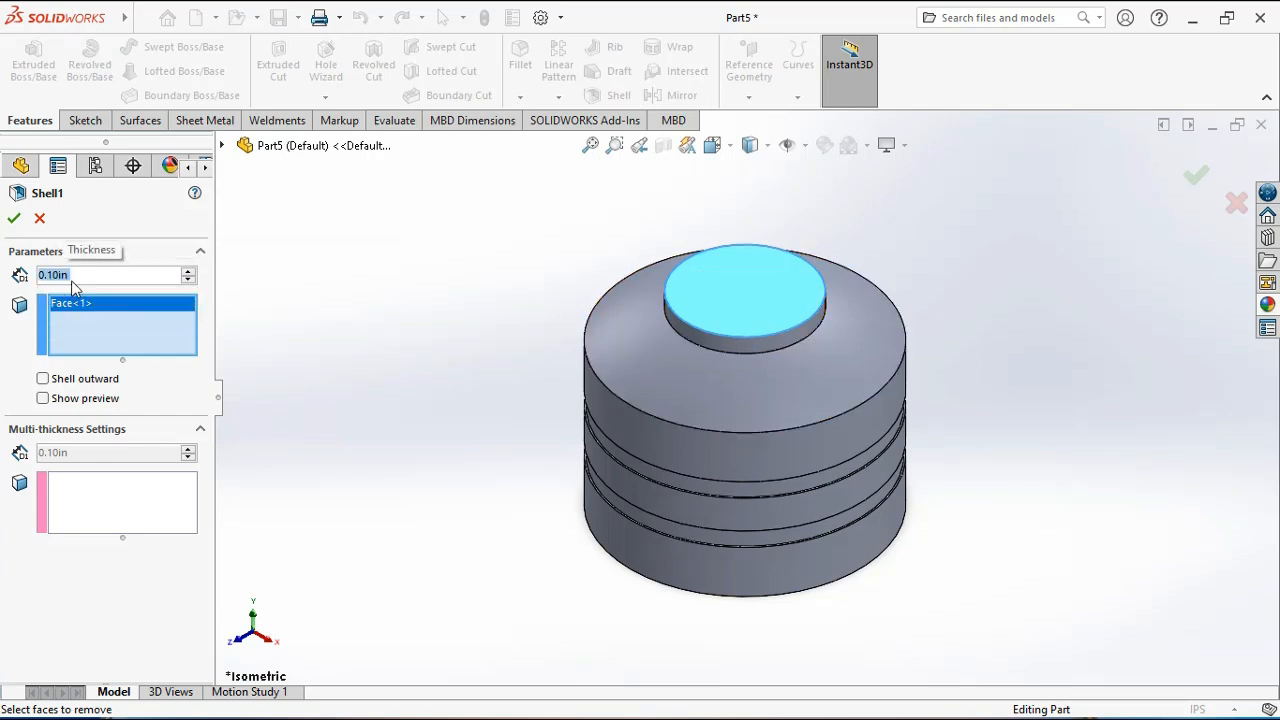
left_click(14, 219)
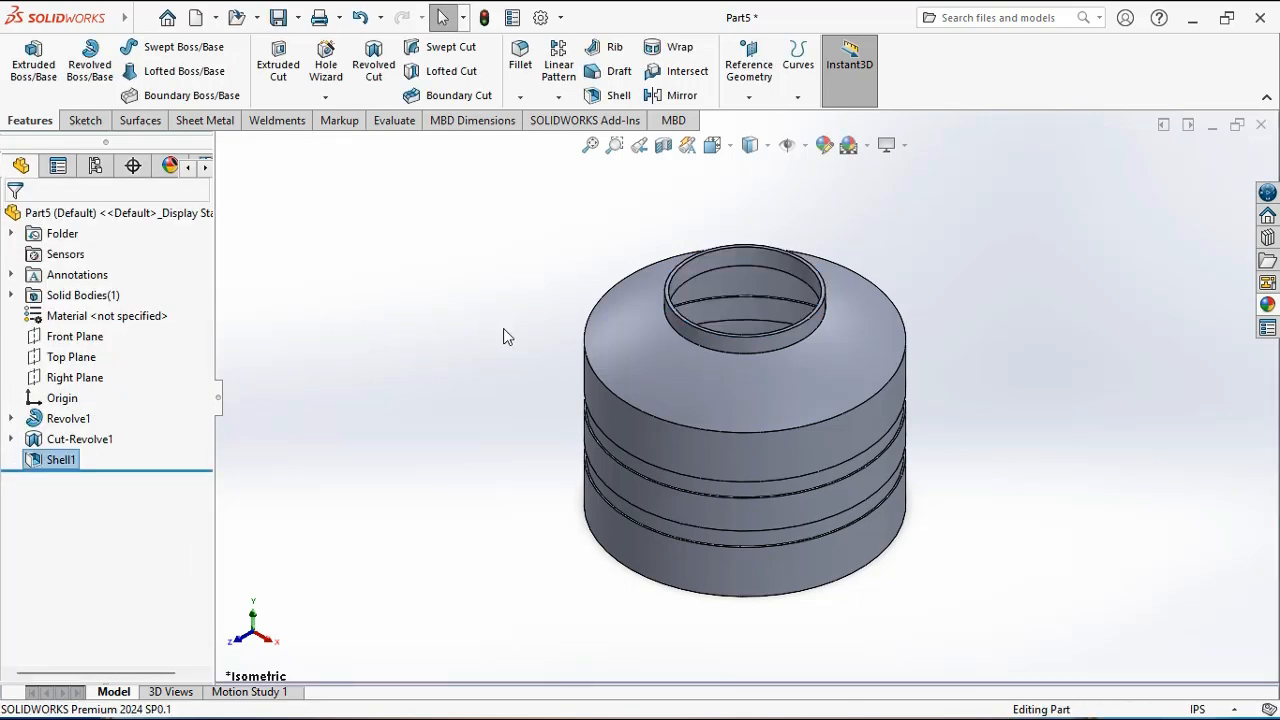
Create a reference plane offset 6 in from the tank's bottom face, flipped upward toward the neck.
middle_click_drag(700, 360, 718, 456)
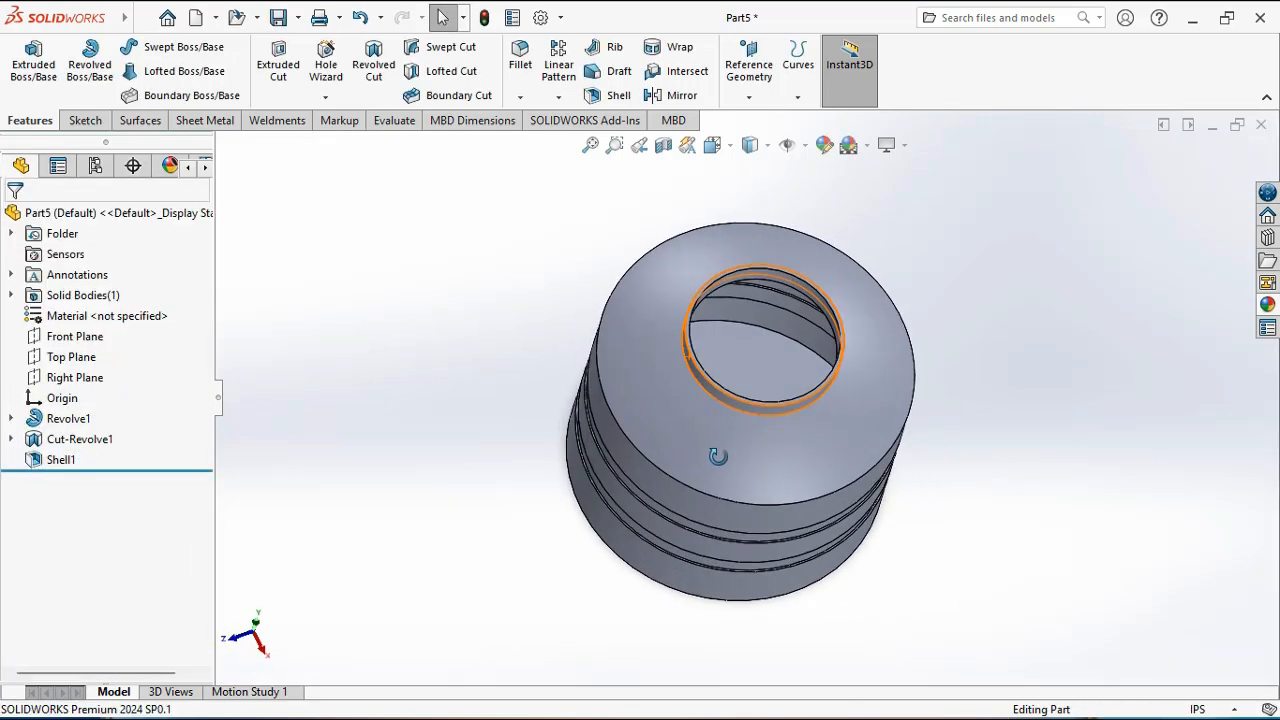
key("ctrl+7")
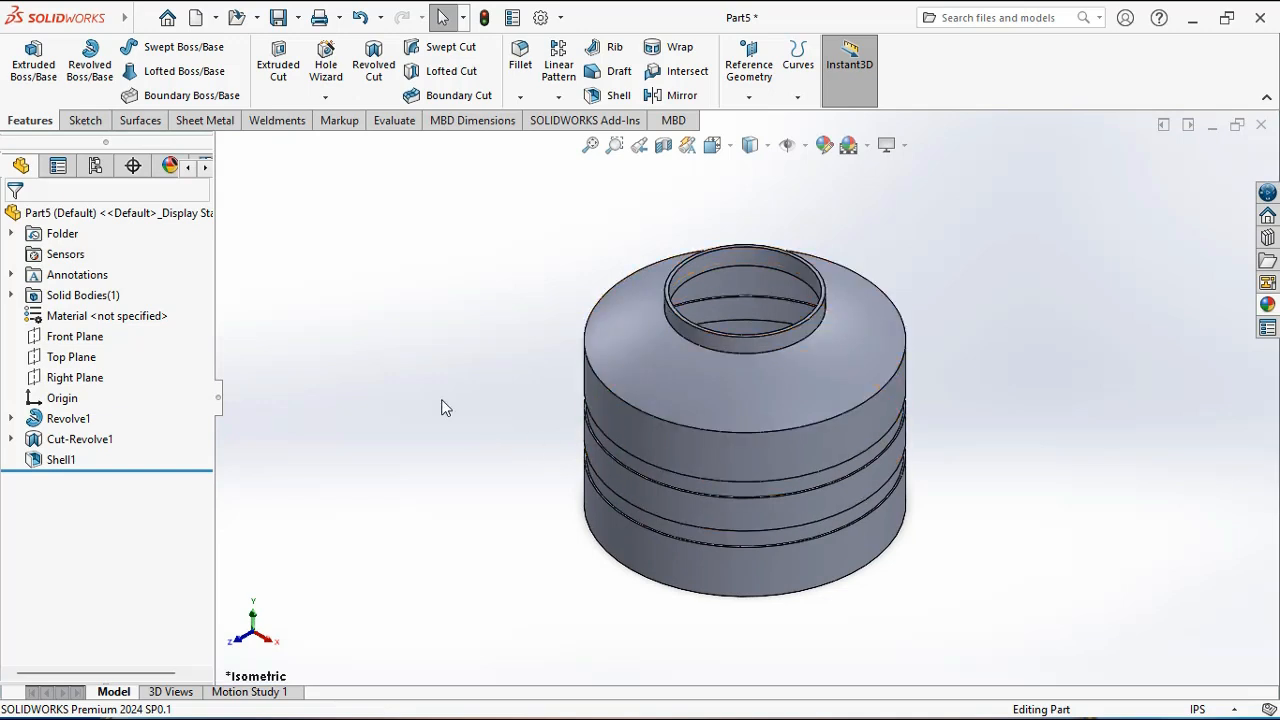
left_click(748, 97)
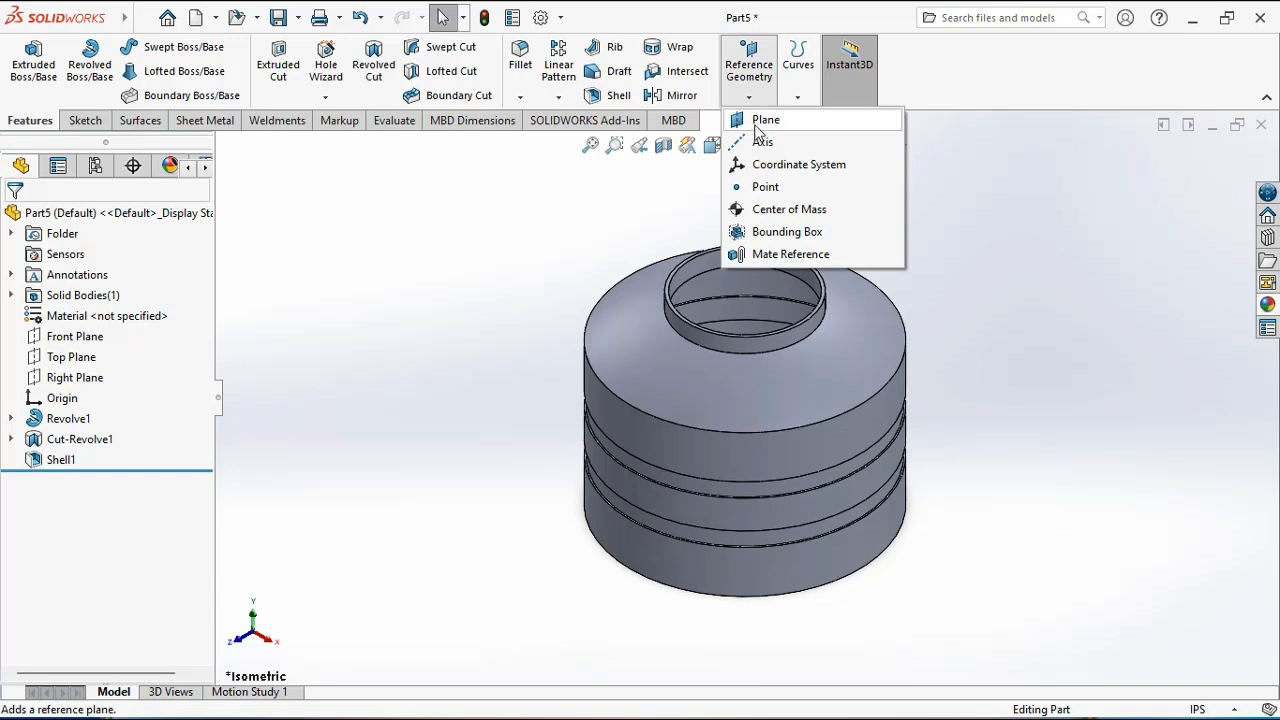
left_click(768, 118)
middle_click_drag(952, 464, 974, 234)
left_click(812, 457)
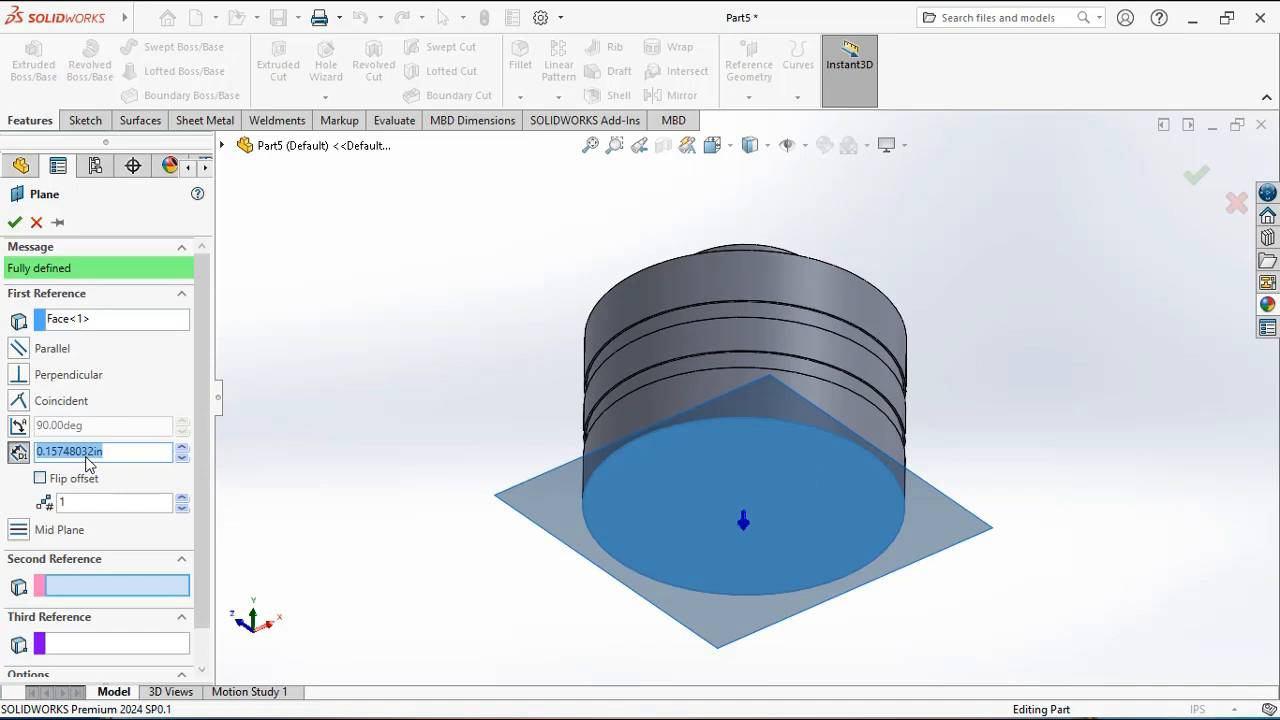
type("6")
key("Return")
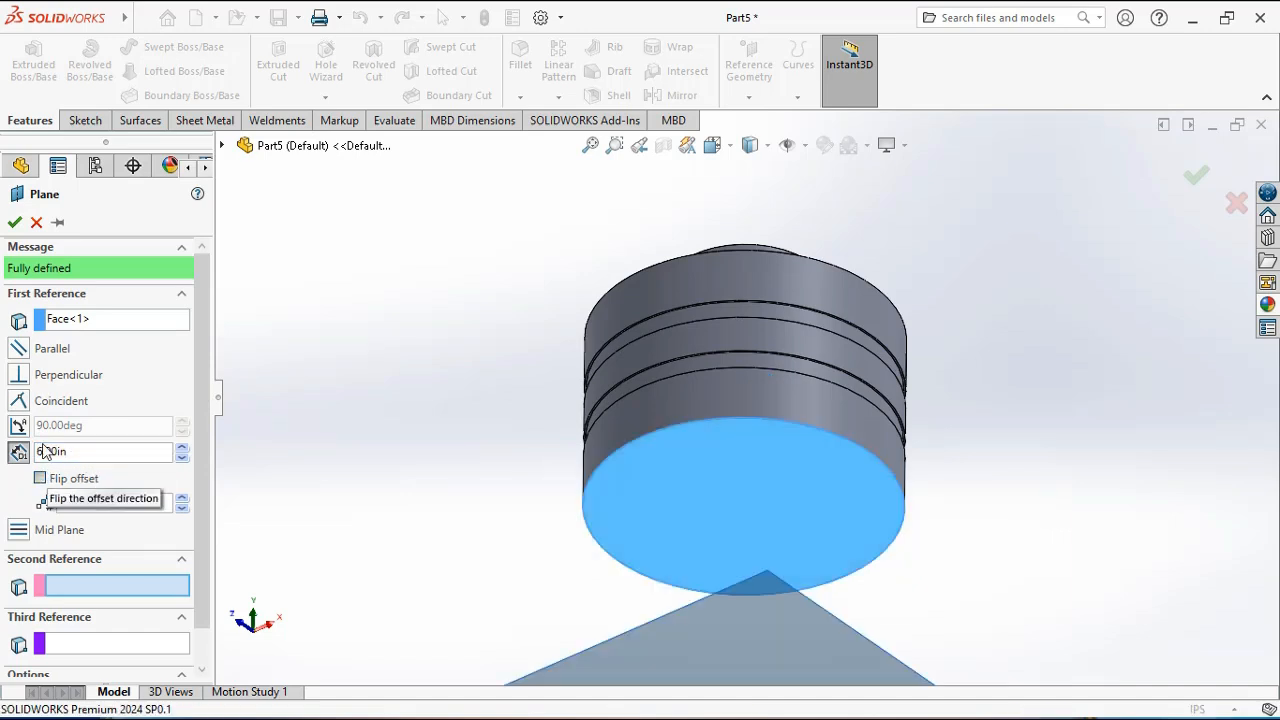
left_click(41, 477)
left_click(14, 224)
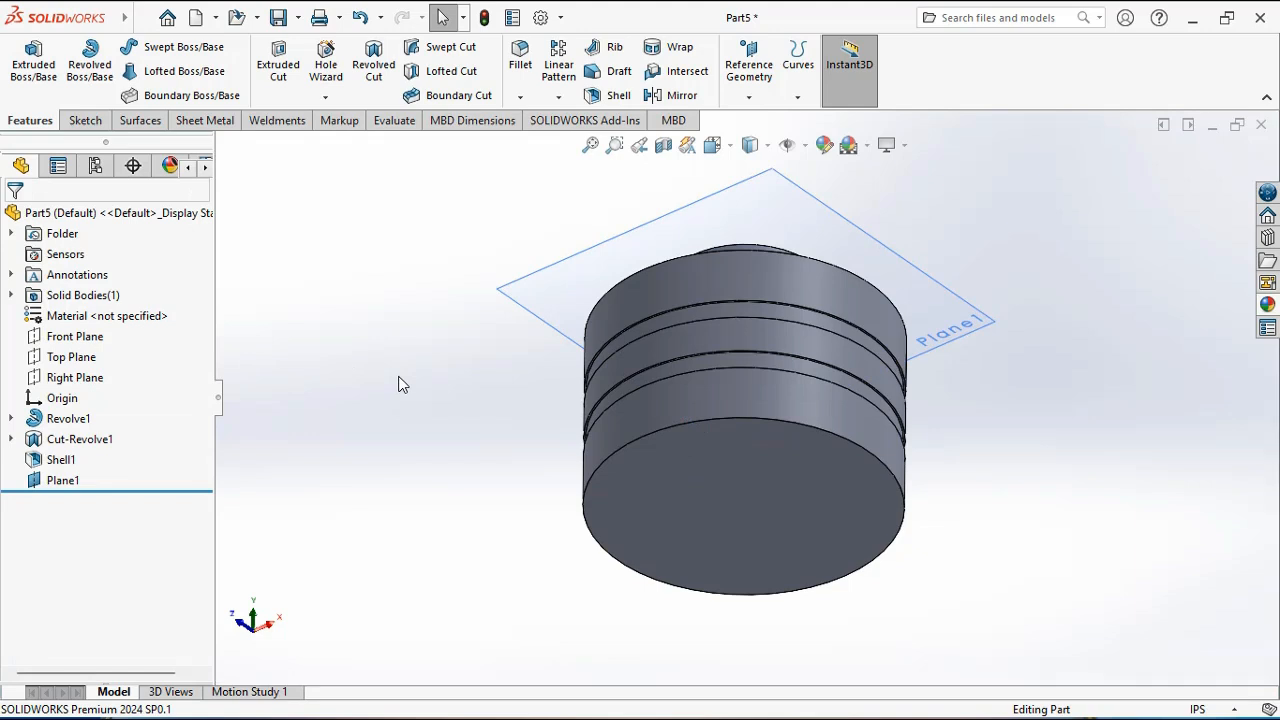
Start a sketch on Plane1 and draw a circle about 5.09 in in diameter centered on the origin.
key("ctrl+7")
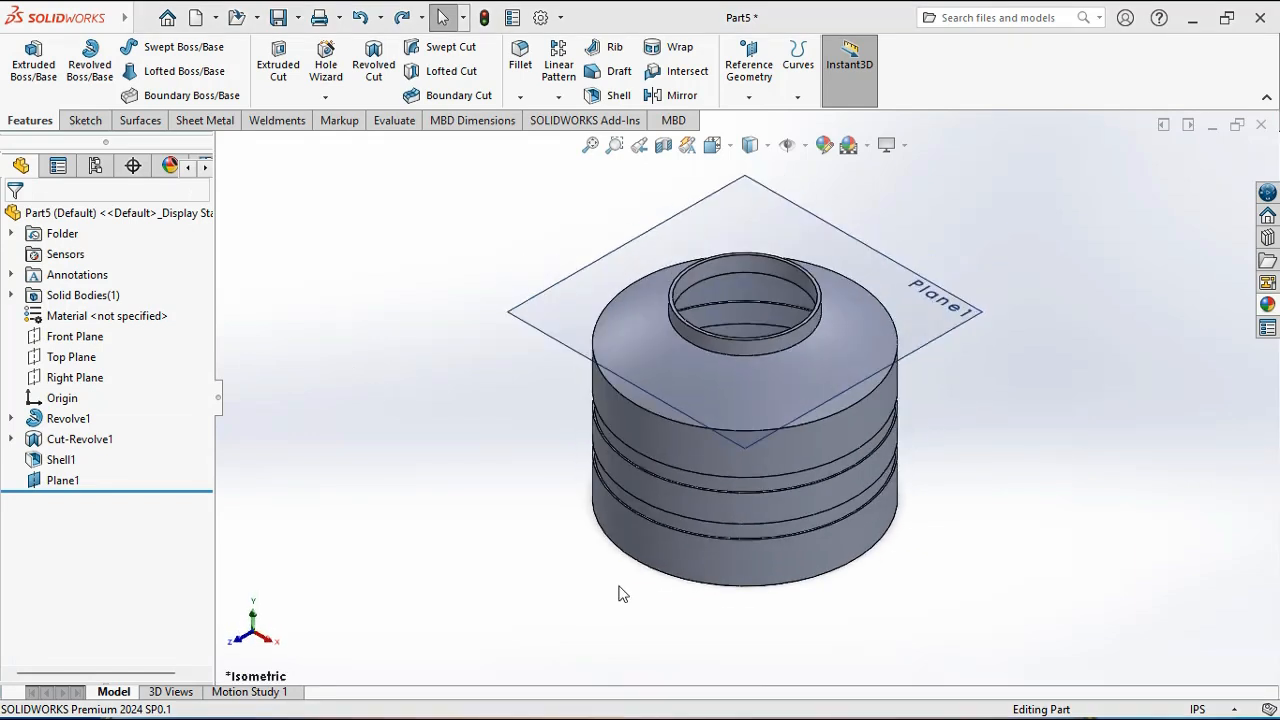
left_click(84, 121)
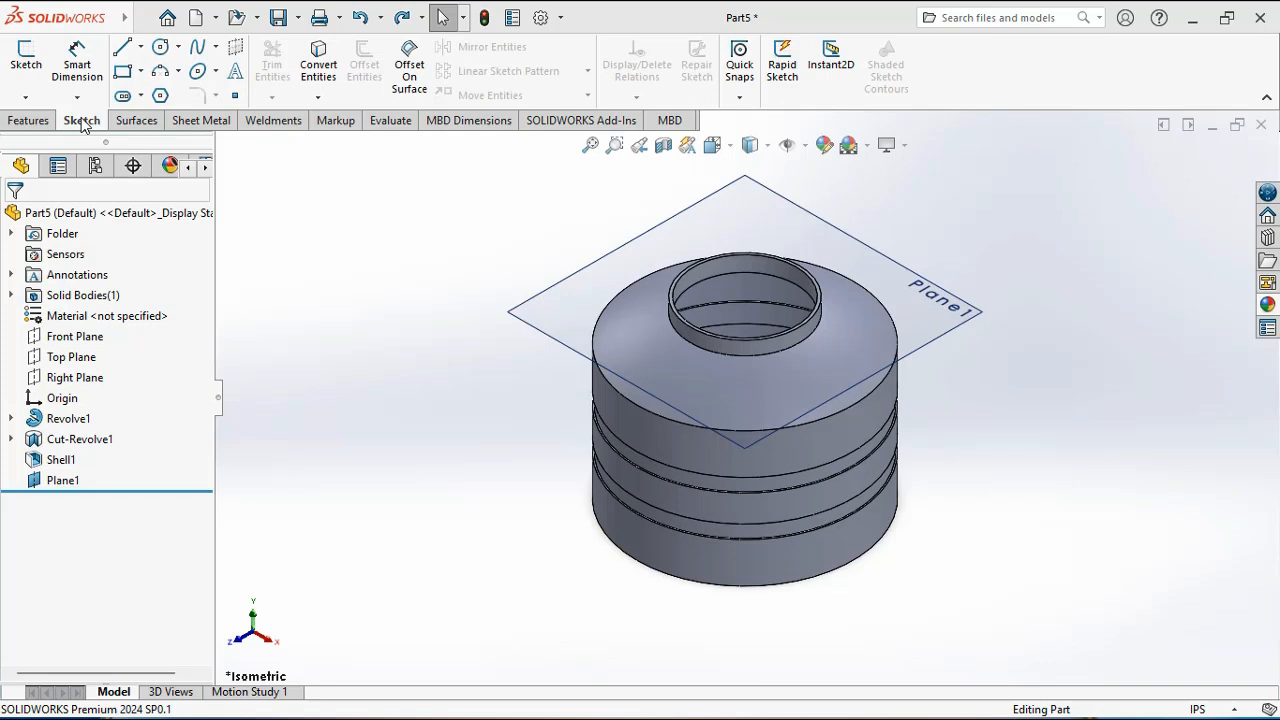
left_click(30, 62)
left_click(571, 303)
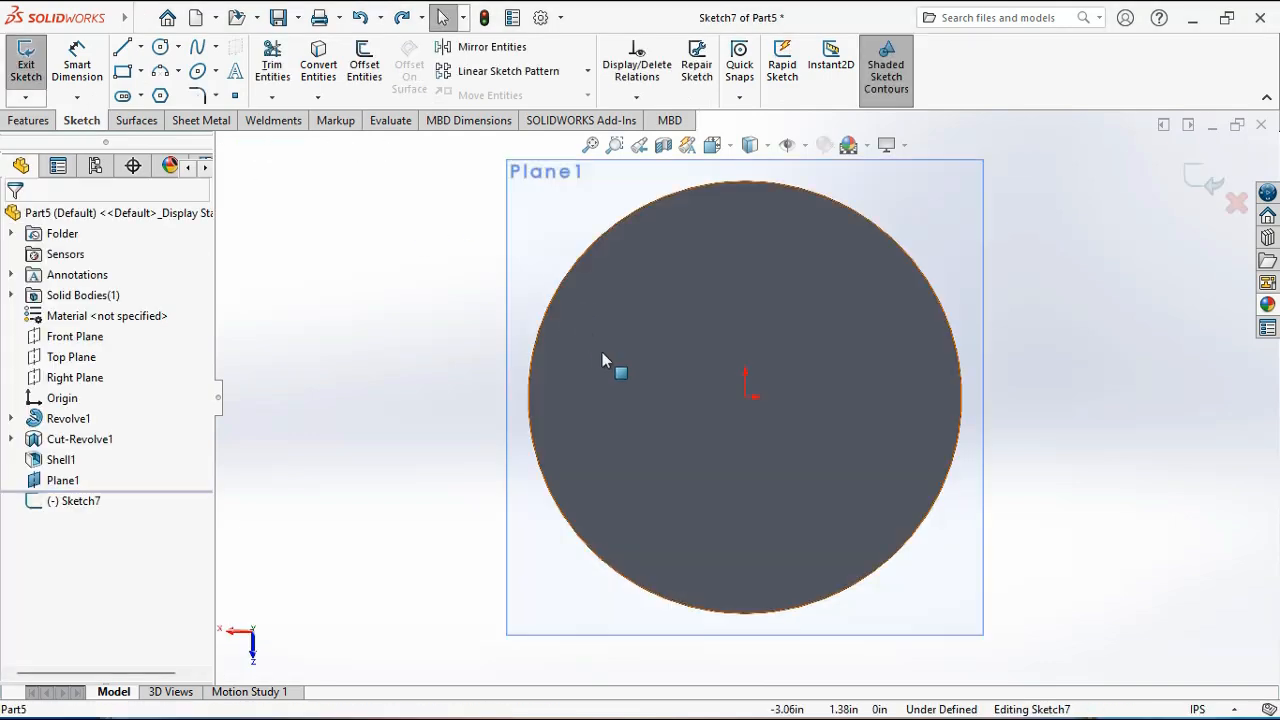
scroll(634, 387, "up", 3)
scroll(787, 331, "down", 2)
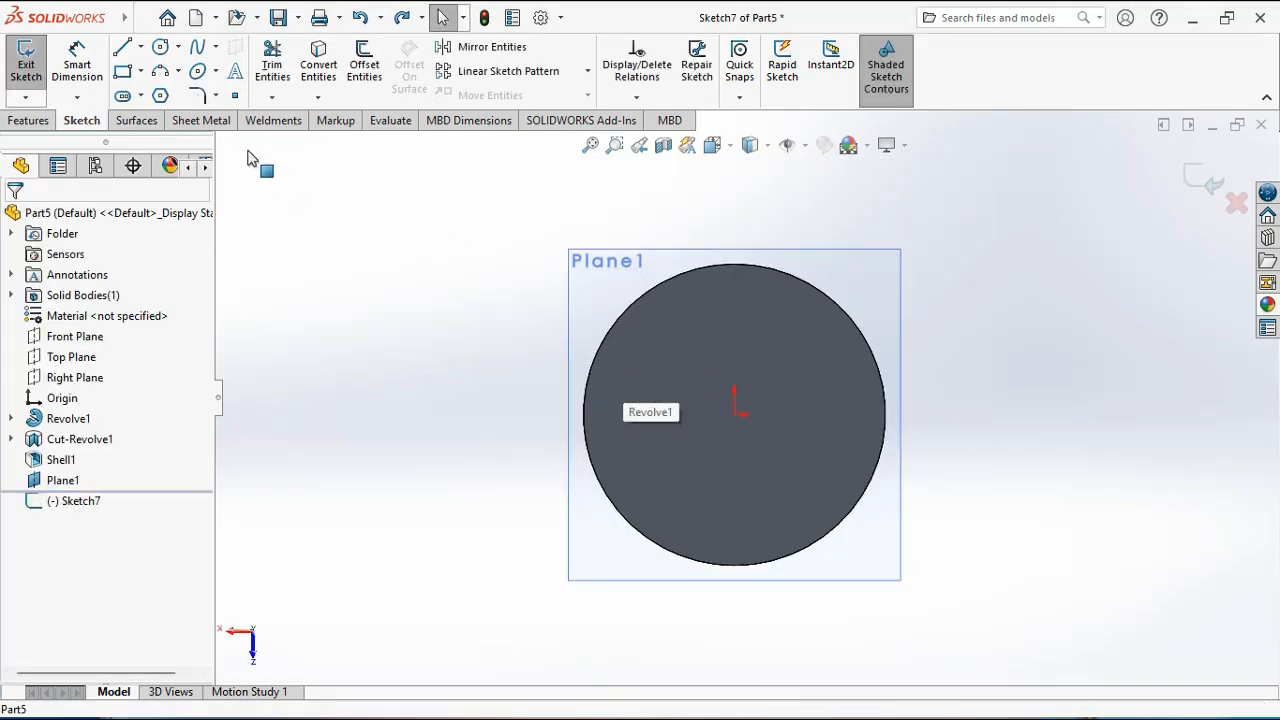
left_click(160, 47)
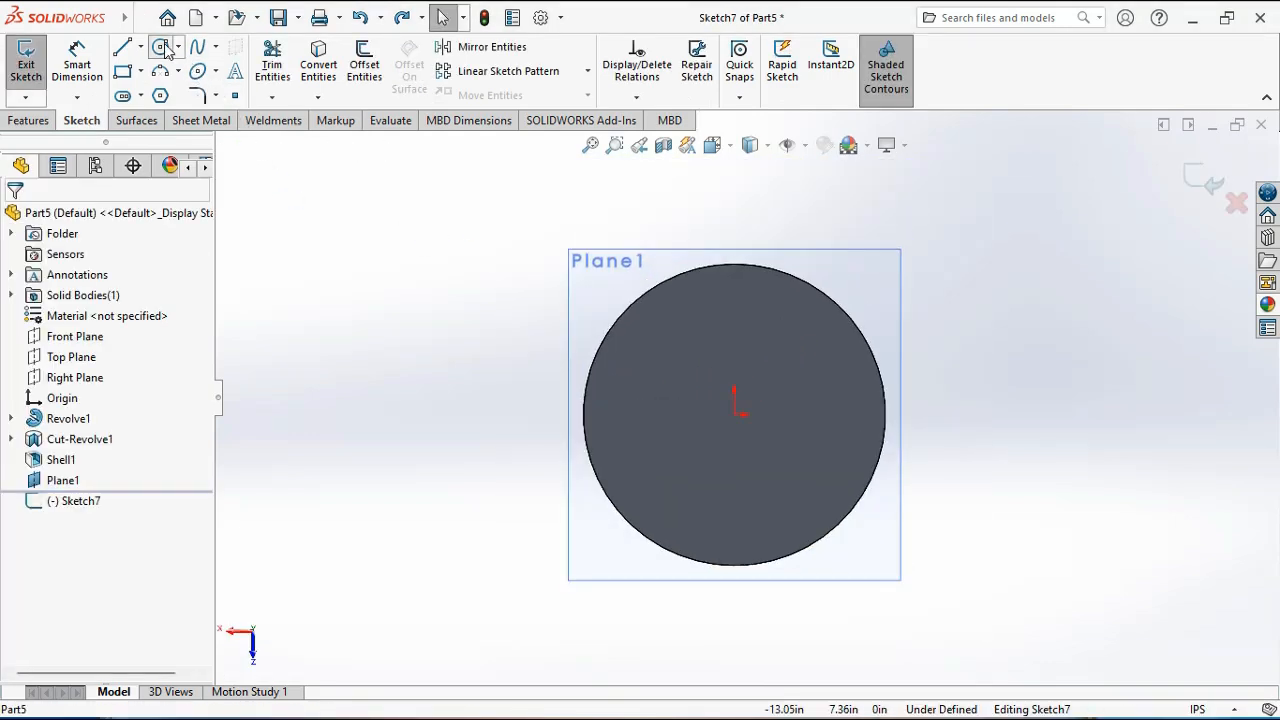
left_click(735, 411)
left_click(790, 343)
right_click(1064, 349)
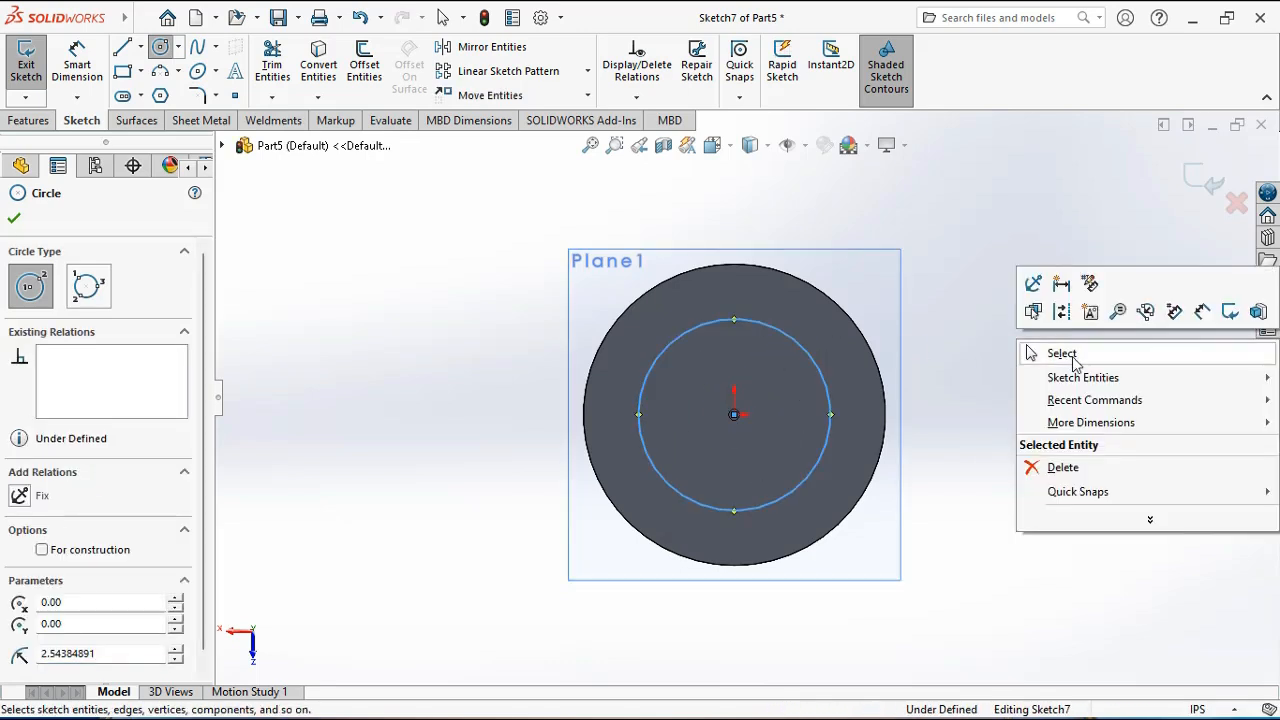
left_click(1055, 352)
Dimension the circle's diameter as 4 in.
left_click(80, 68)
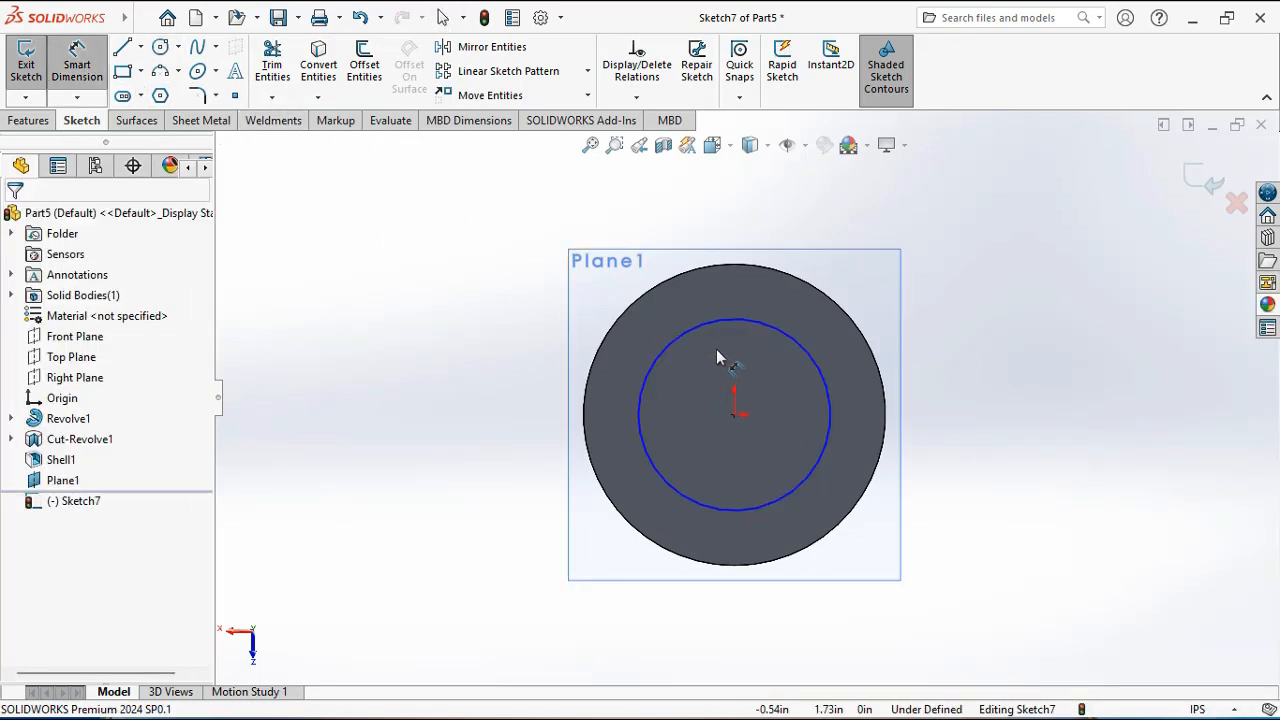
left_click(764, 328)
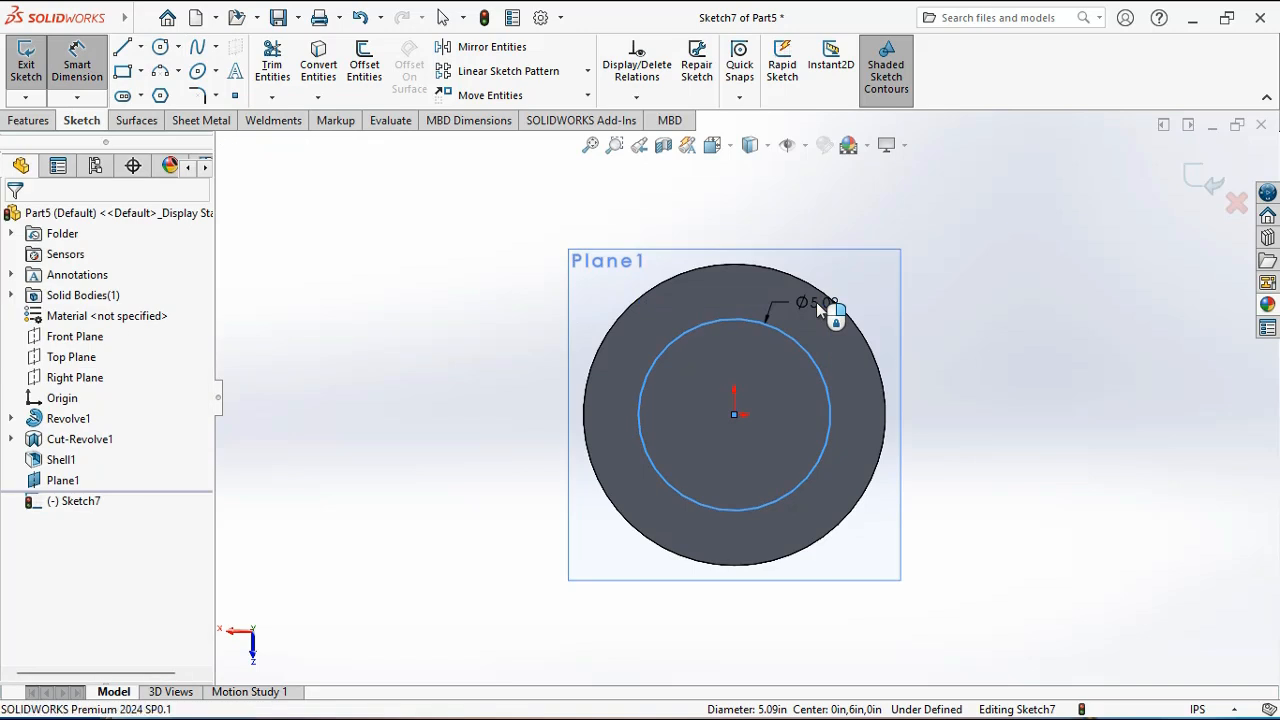
left_click(816, 302)
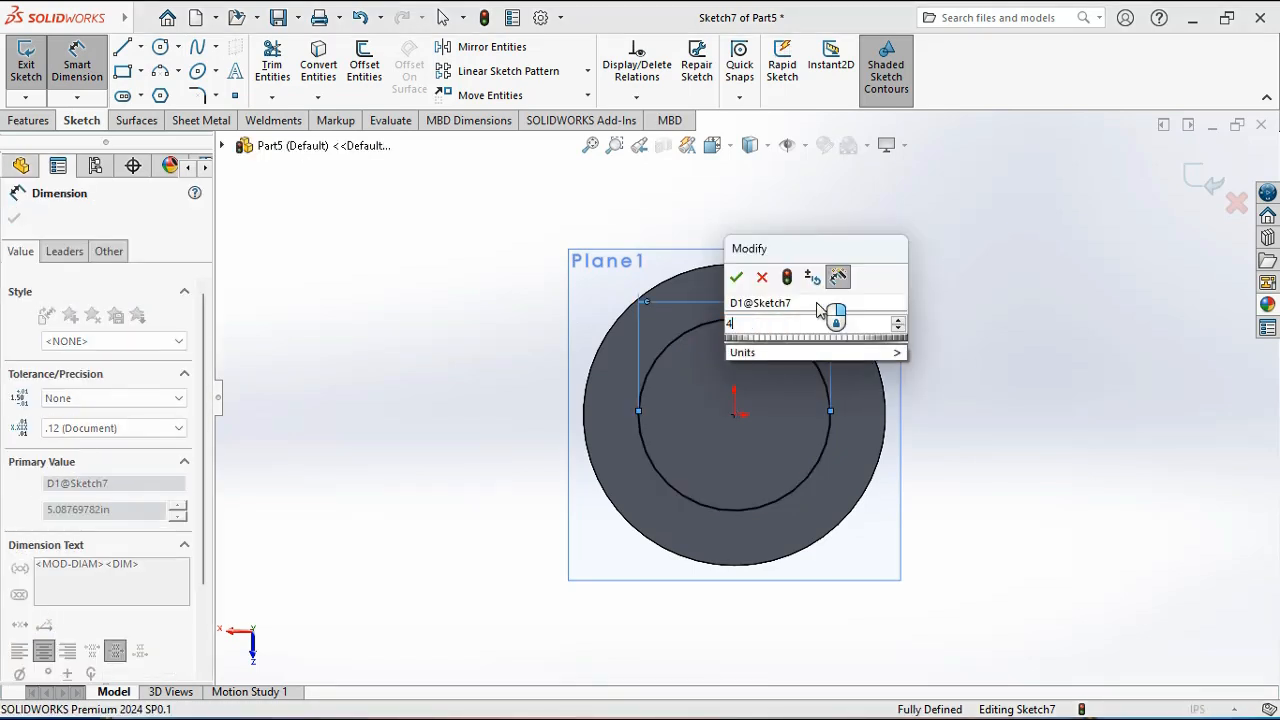
key("Return")
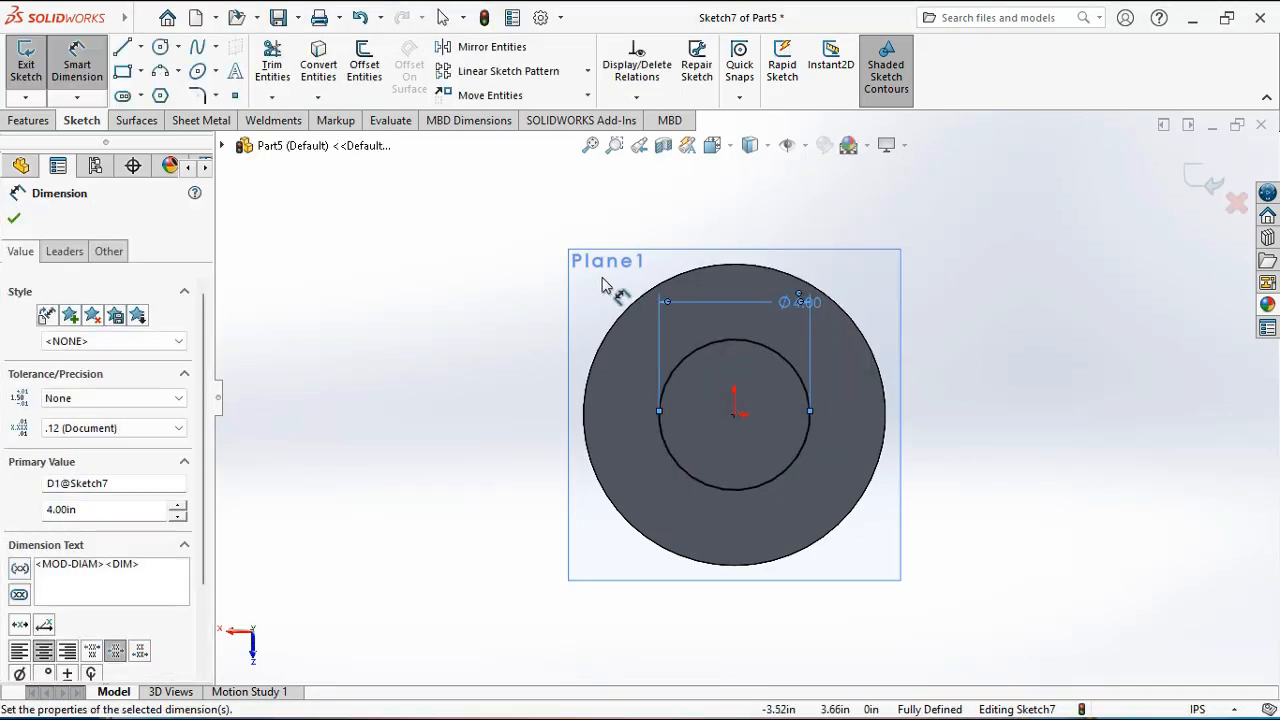
Draw a horizontal centerline from the origin past the tank's outer wall and center the circle's diameter dimension above it.
left_click(140, 47)
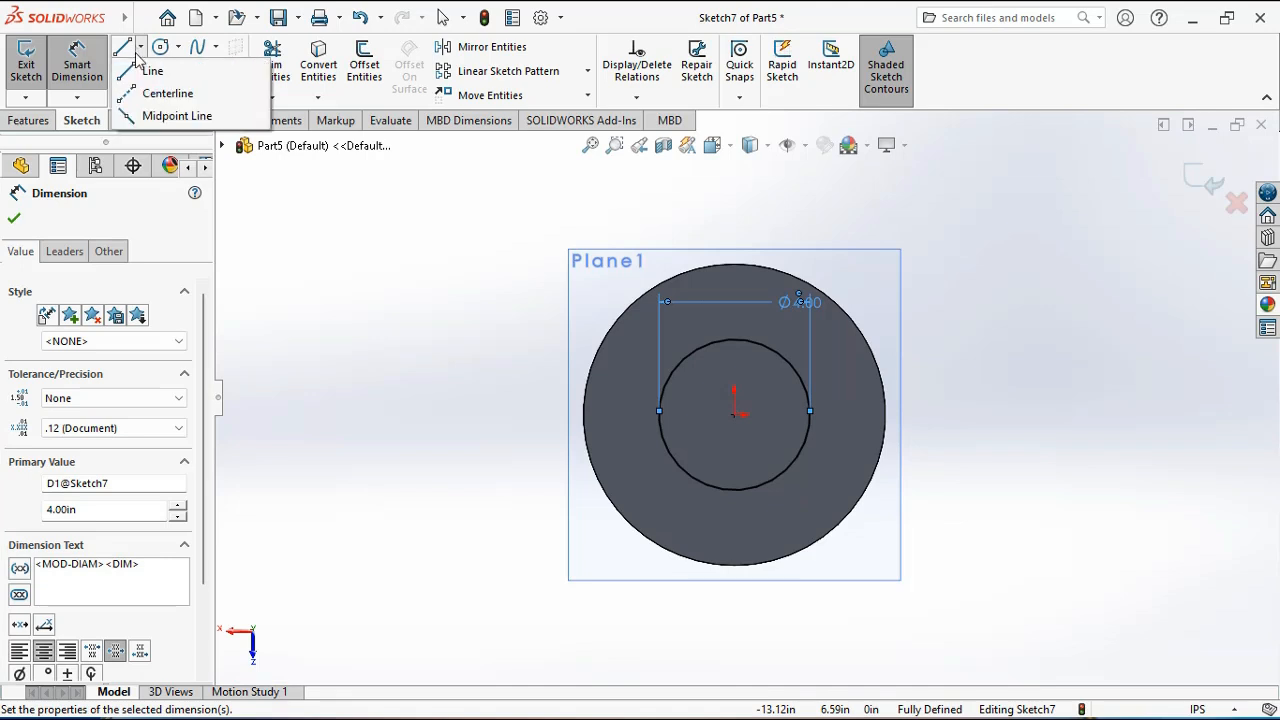
left_click(166, 91)
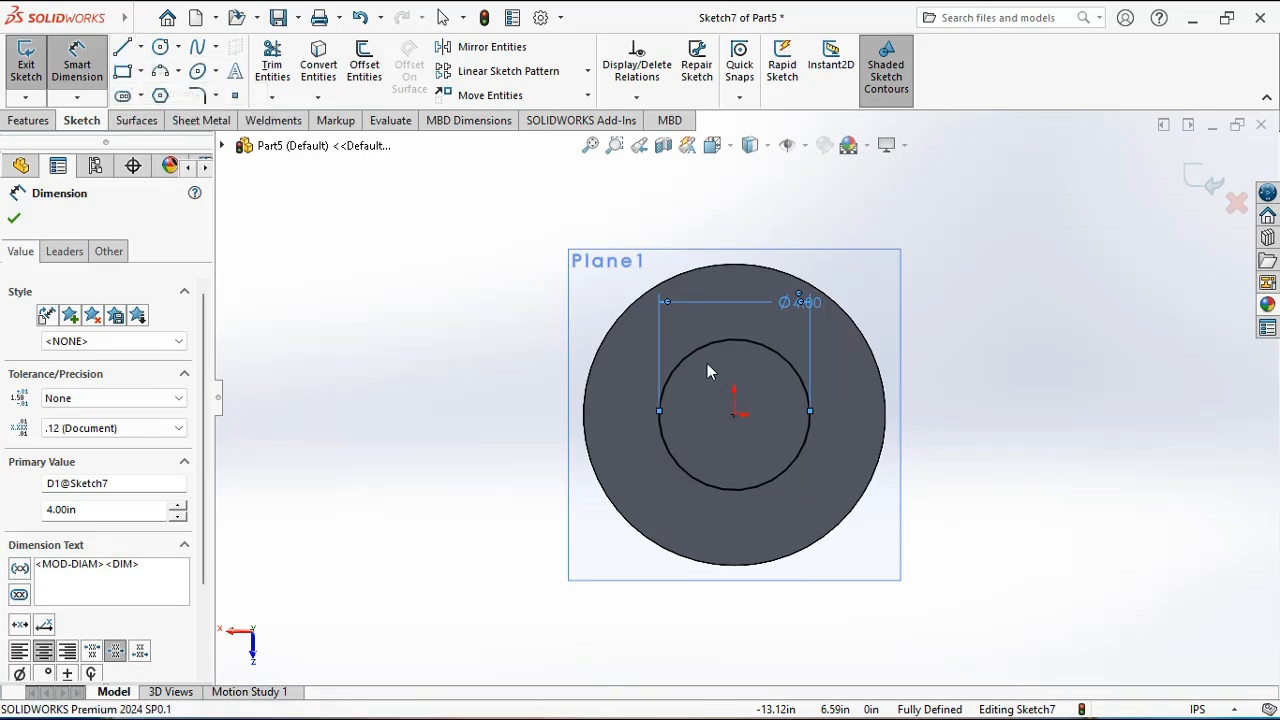
left_click(737, 415)
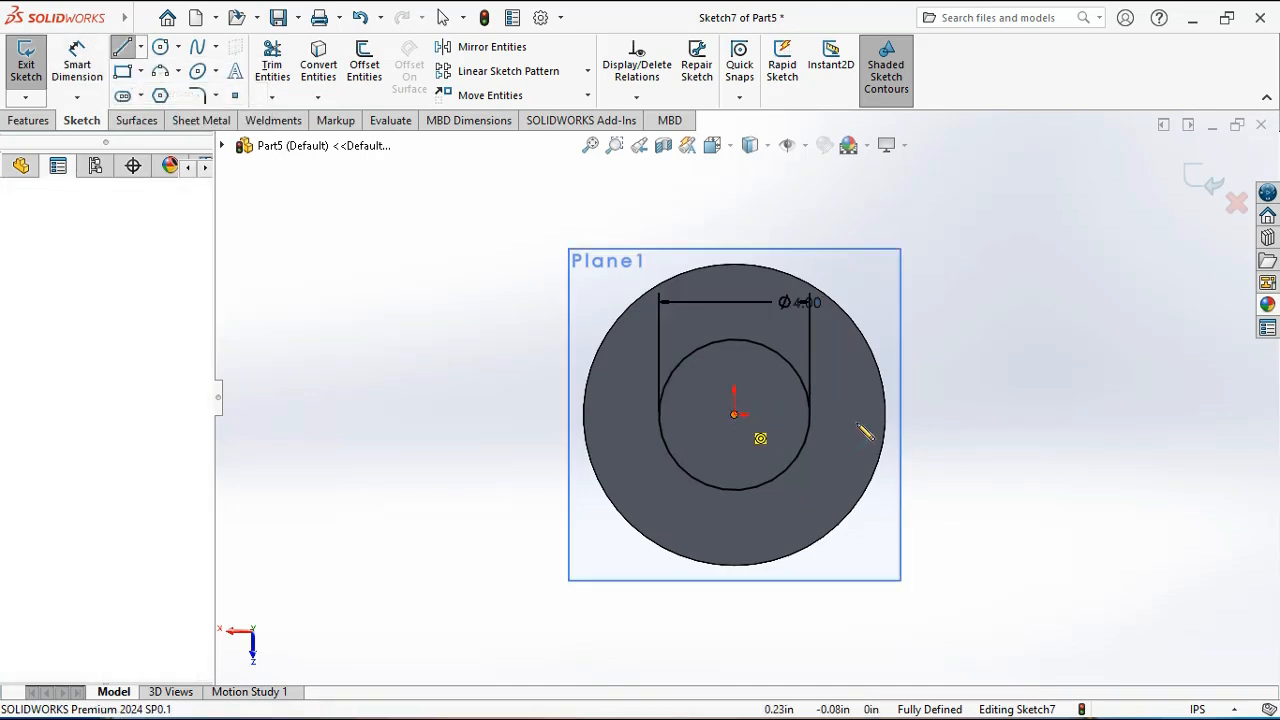
left_click(934, 416)
right_click(934, 416)
left_click(1016, 432)
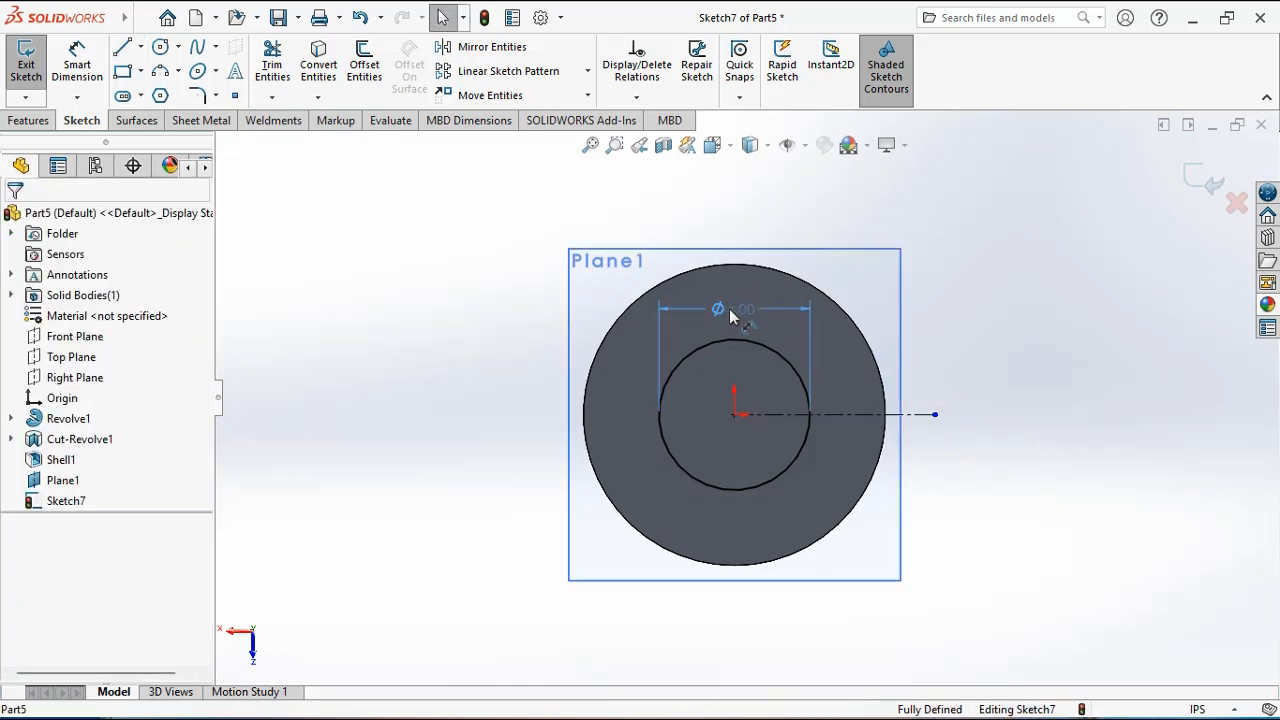
left_click(730, 309)
left_click(989, 363)
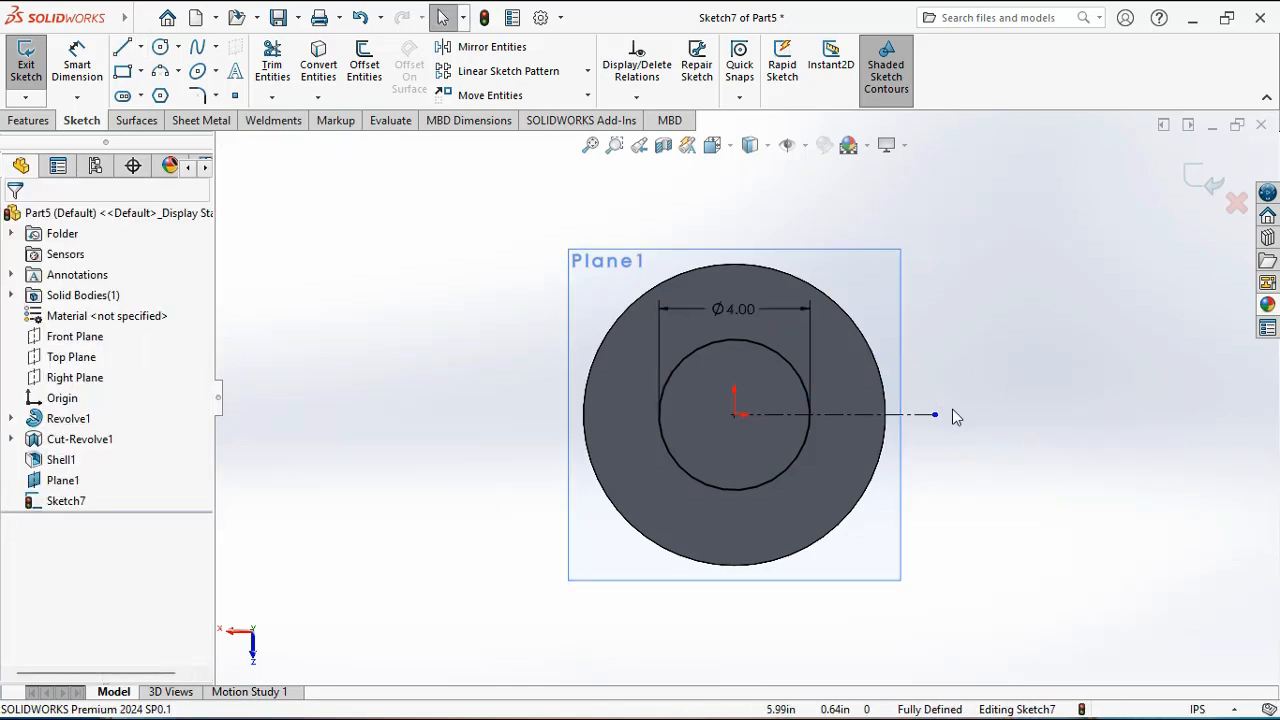
Convert the tank's outer edge into the sketch and draw two slanted lines about 2.2 in long from the inner circle to it, either side of the centerline.
left_click(861, 510)
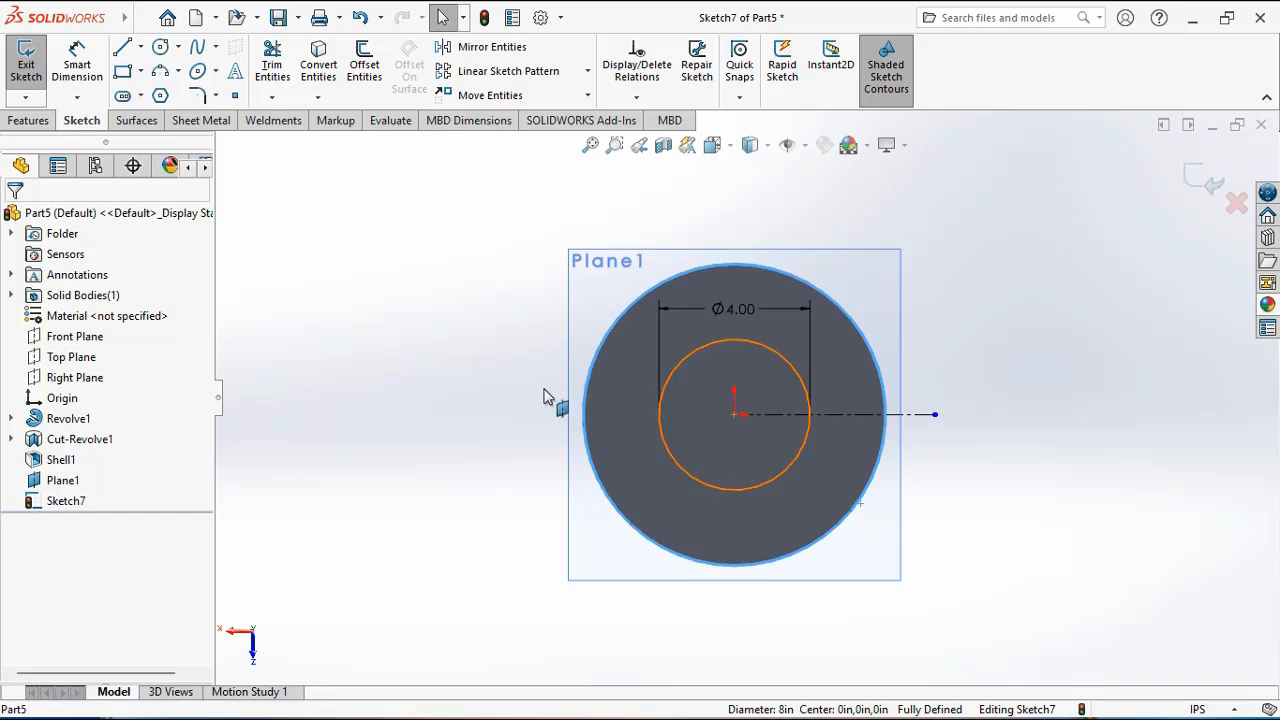
left_click(318, 68)
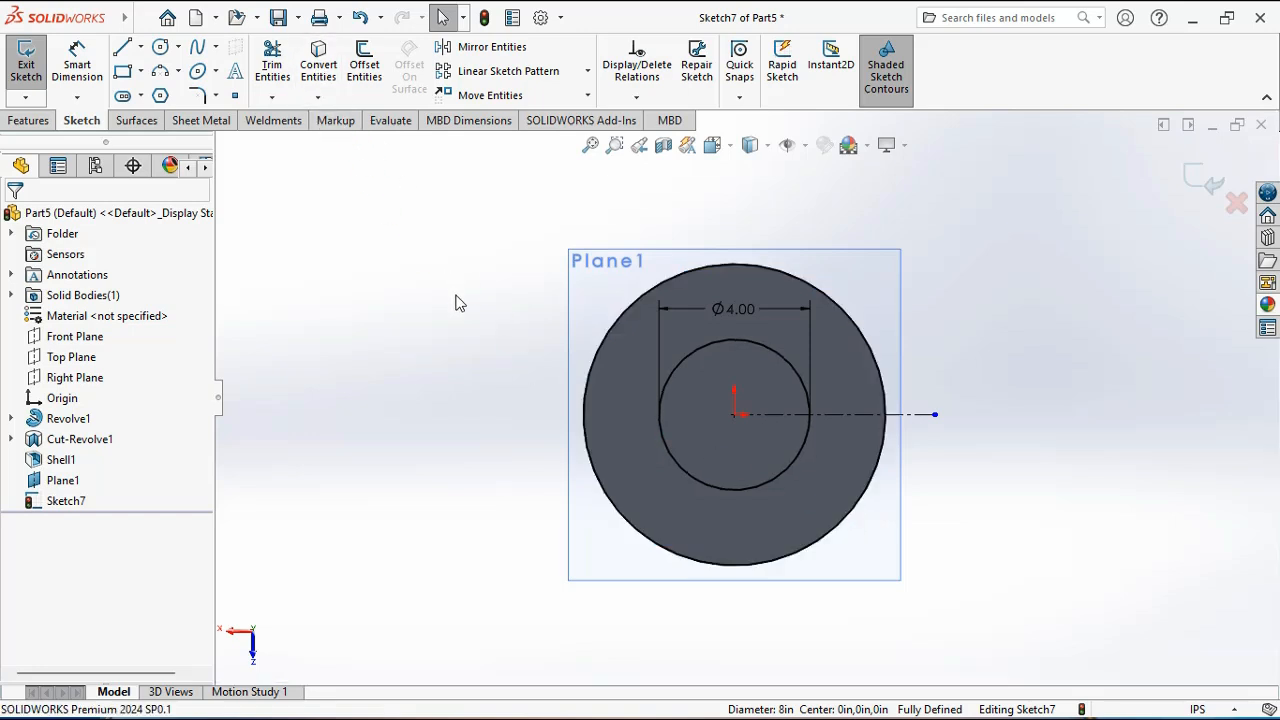
left_click(122, 50)
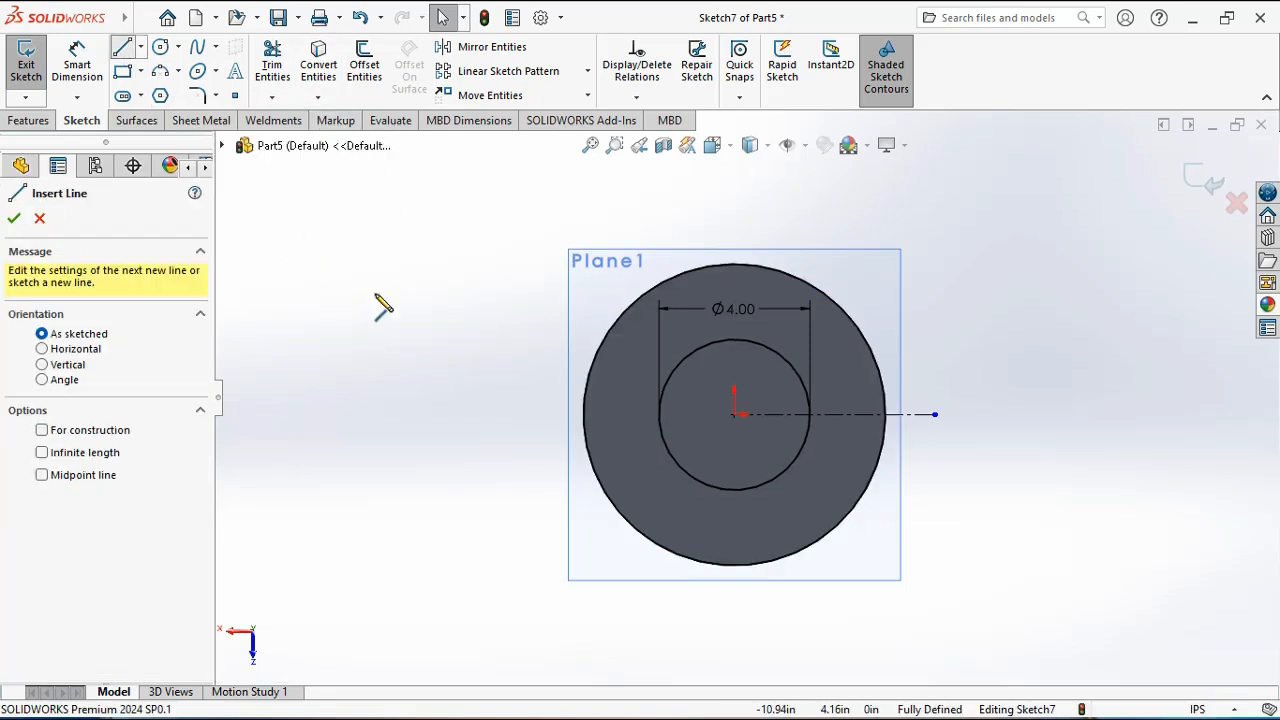
left_click(802, 379)
left_click(884, 389)
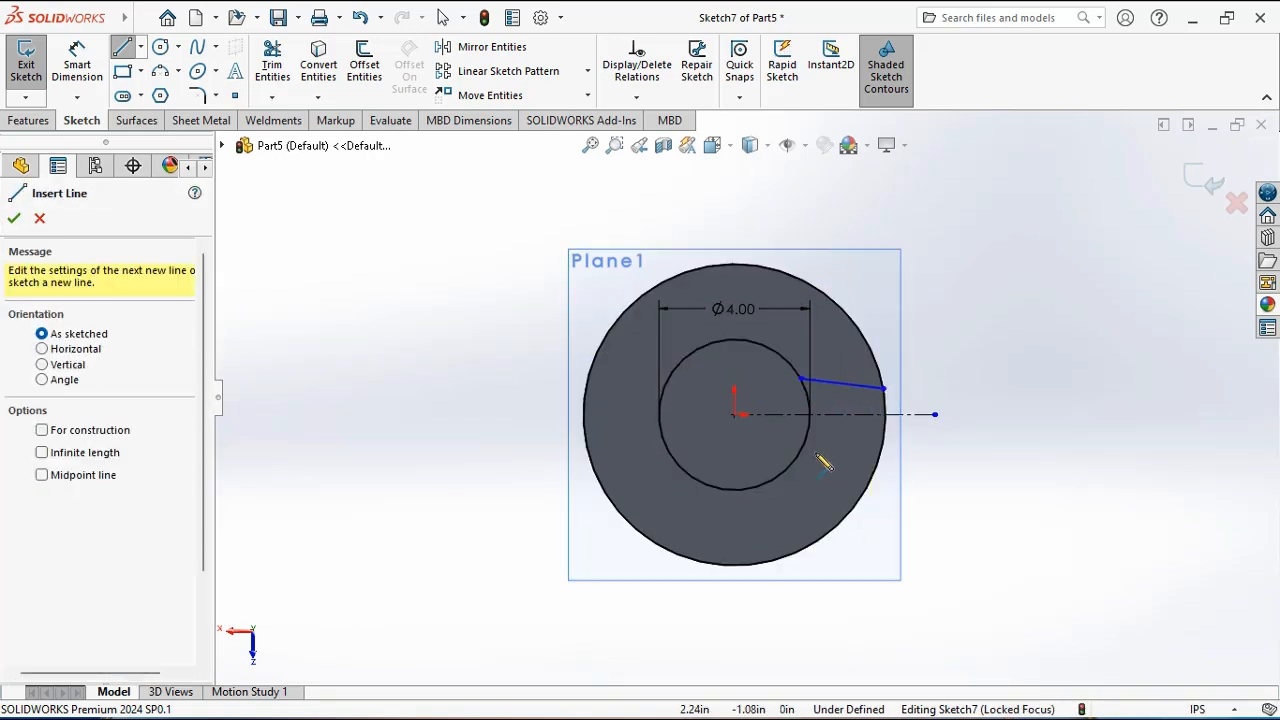
left_click(802, 448)
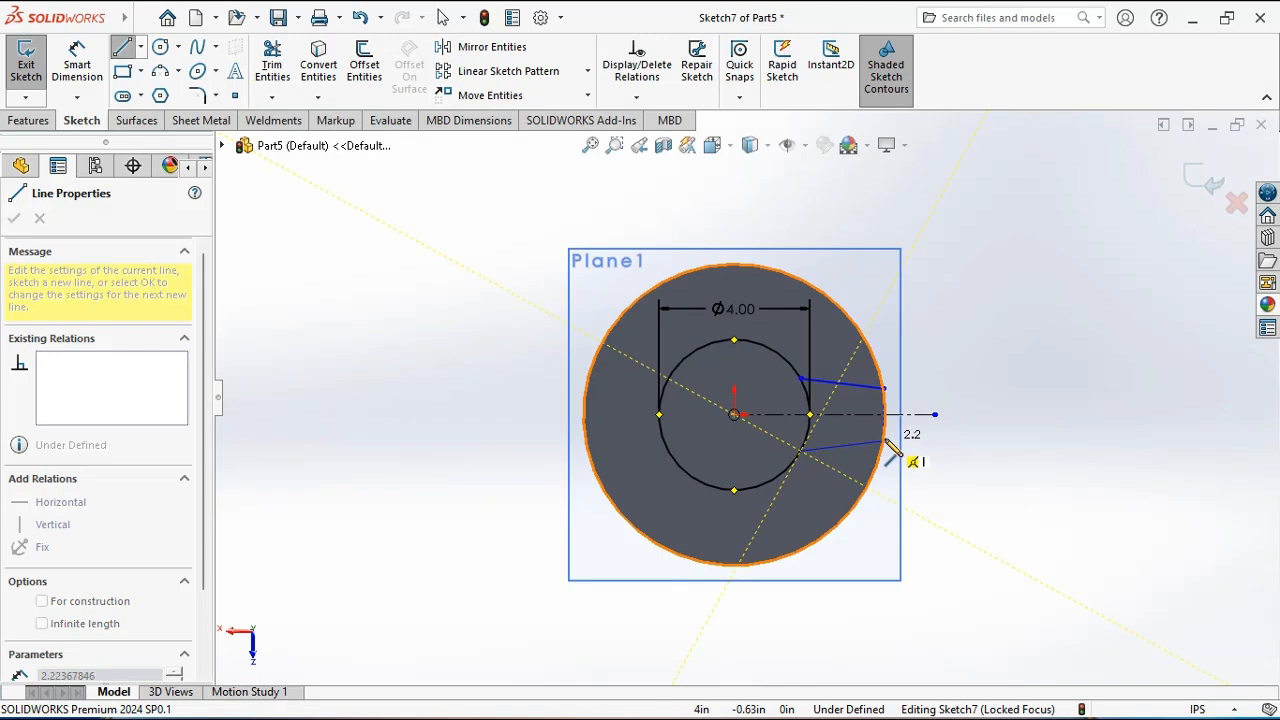
left_click(884, 440)
right_click(920, 442)
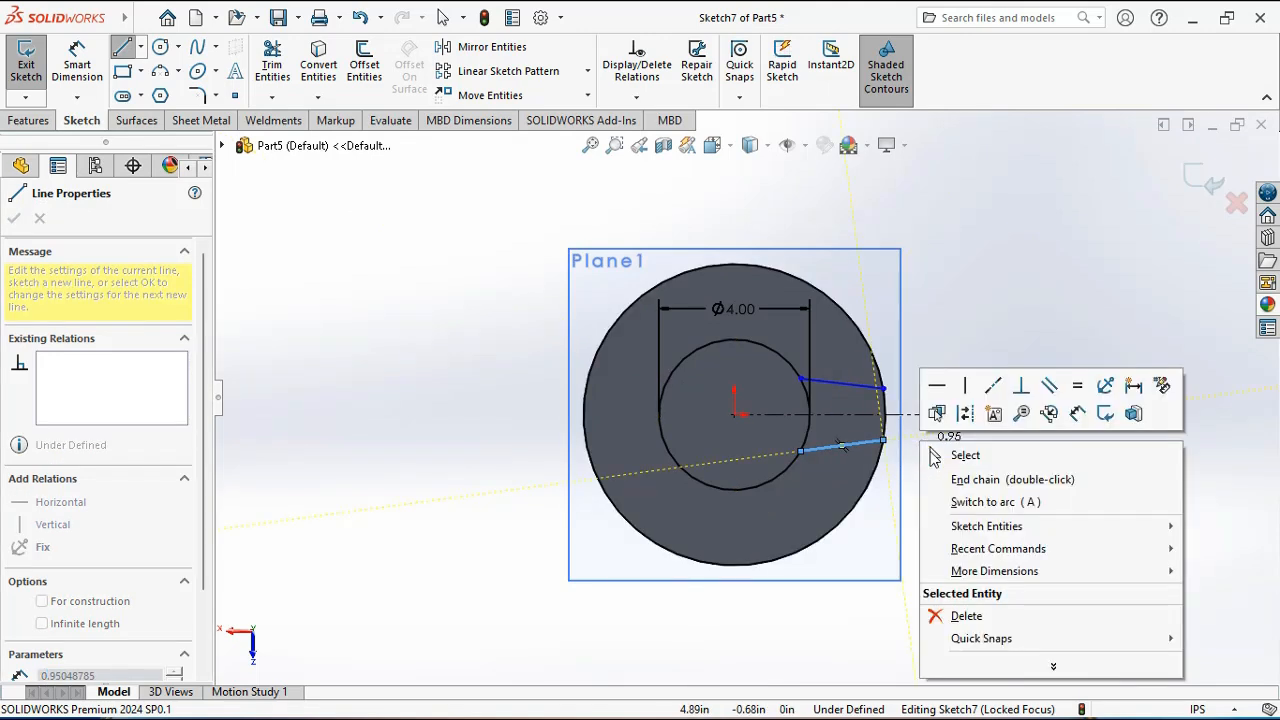
left_click(950, 457)
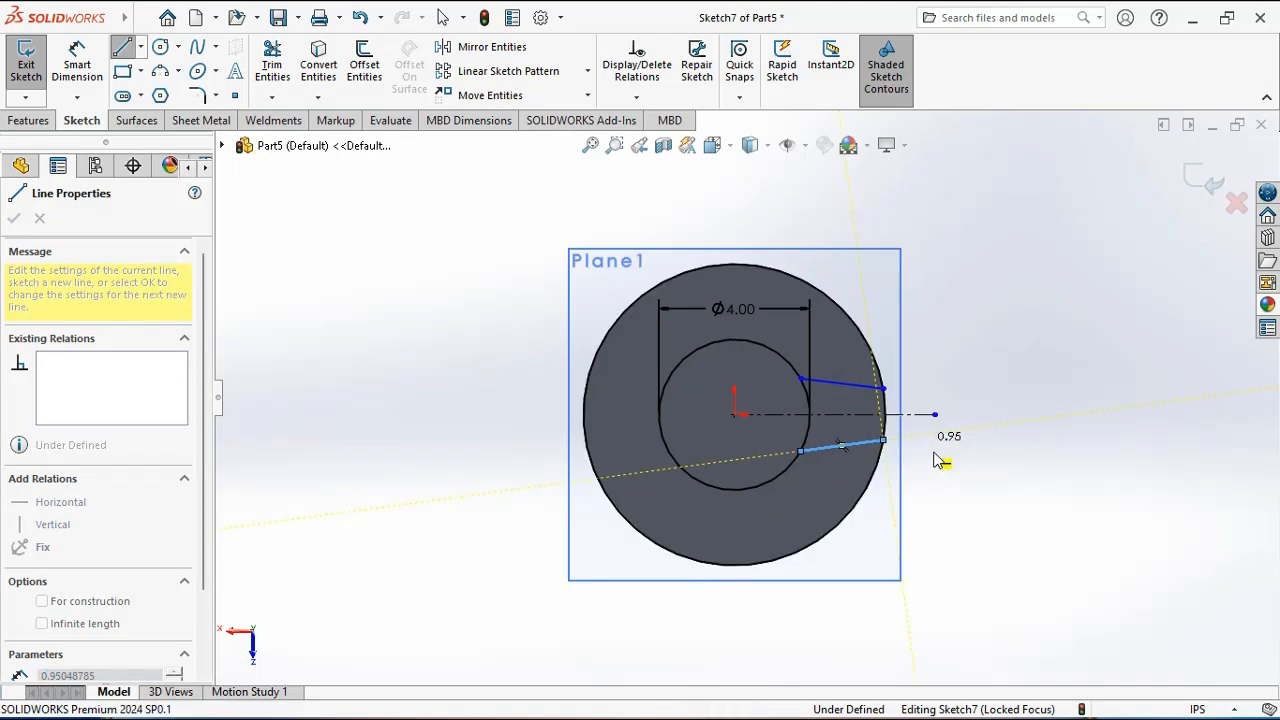
Make the two slanted lines symmetric about the horizontal centerline.
left_click(845, 382)
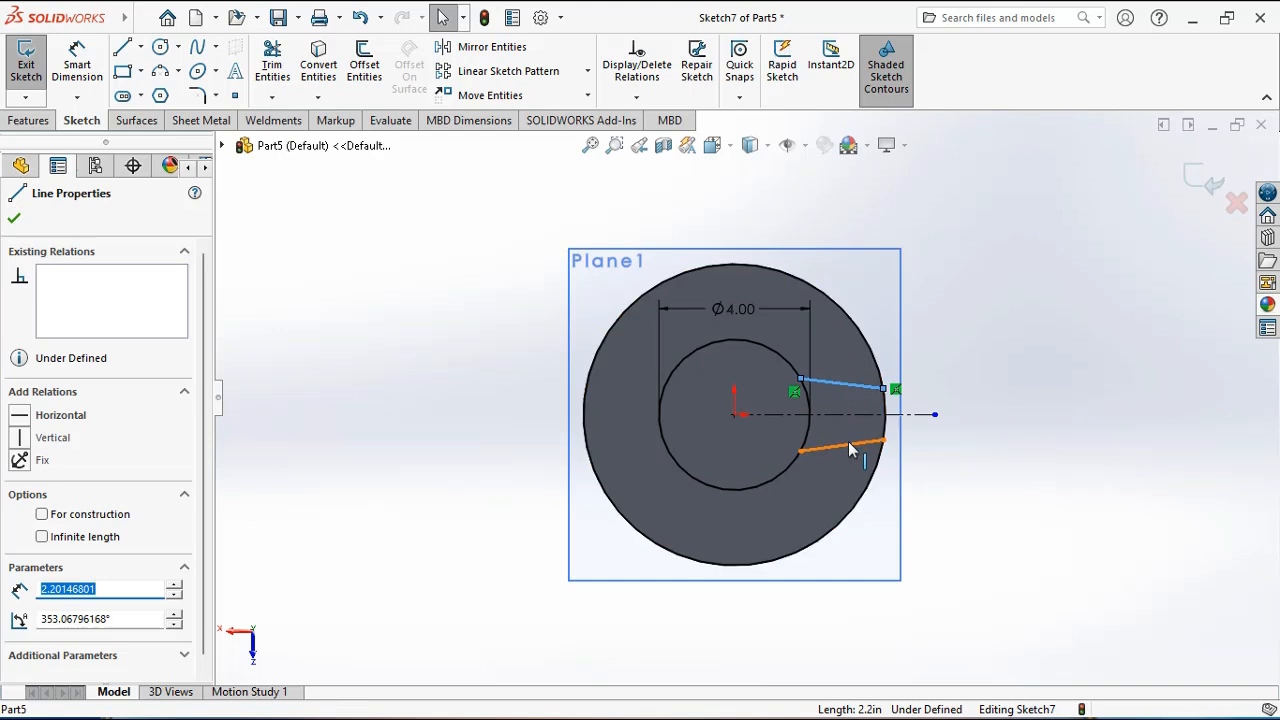
left_click(848, 443, "ctrl")
left_click(868, 424, "ctrl")
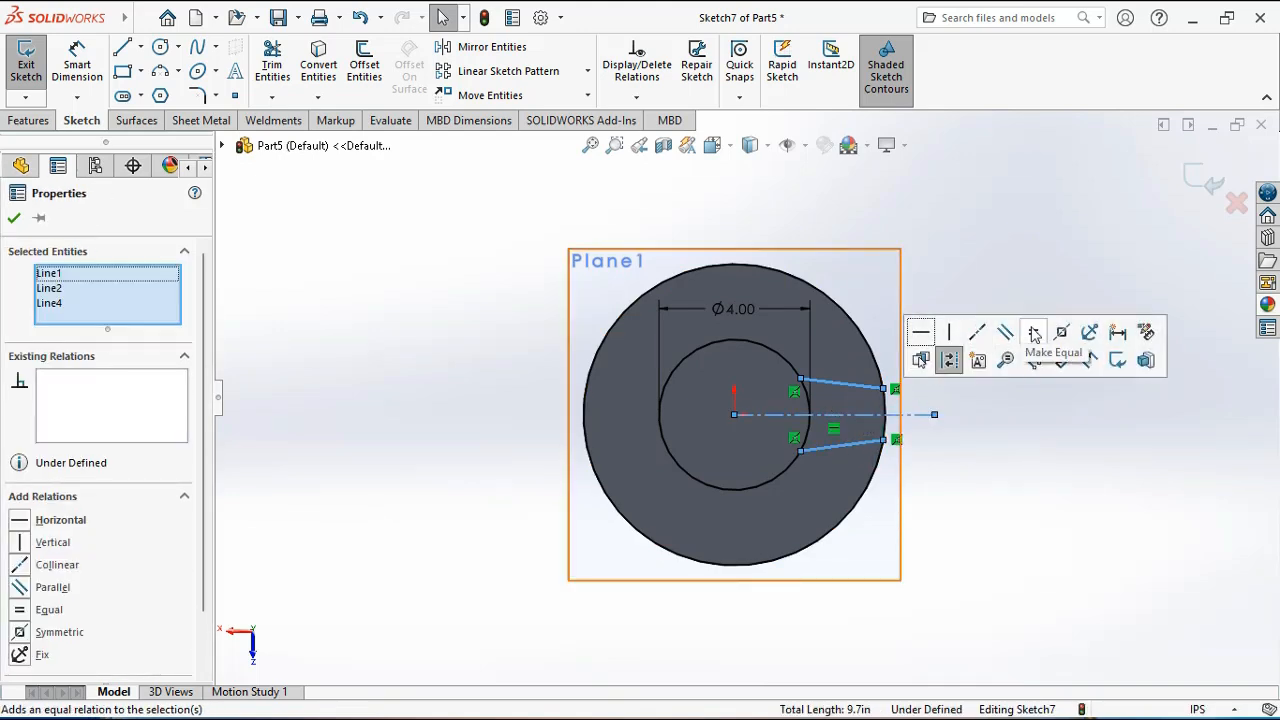
left_click(1061, 336)
key("Escape")
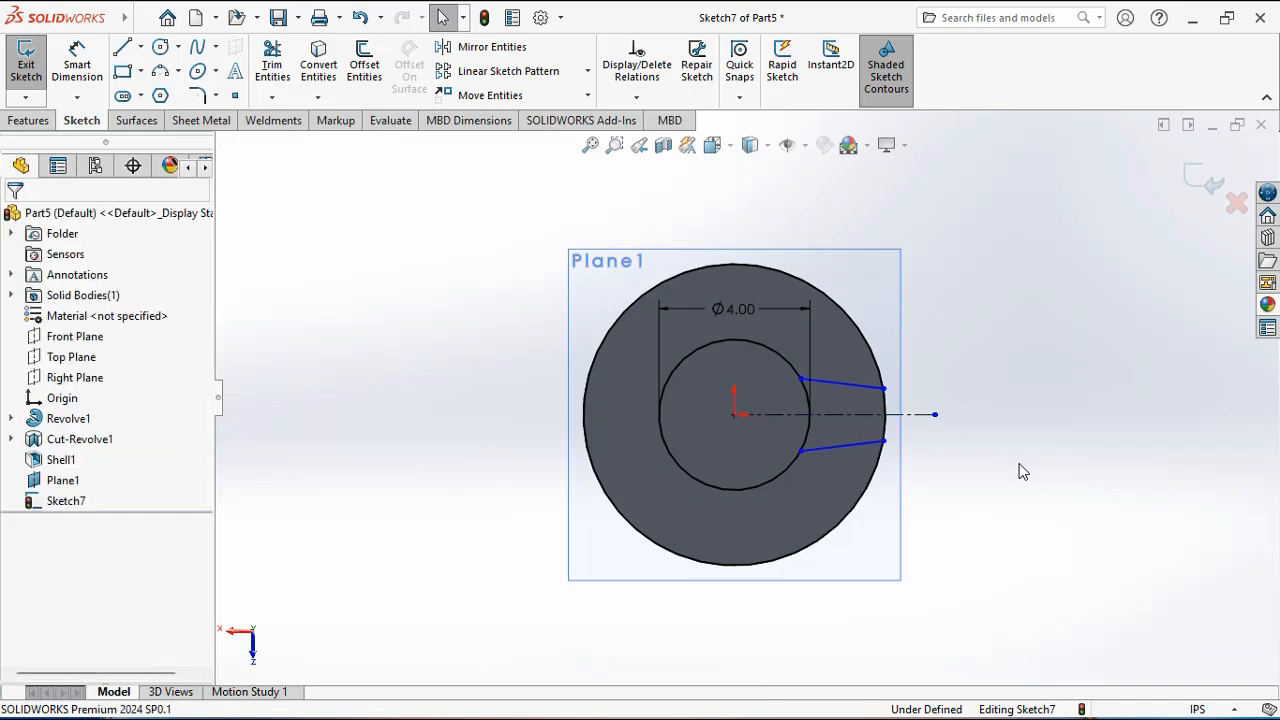
Dimension the horizontal length of the lower slanted line as 2 in.
left_click(100, 72)
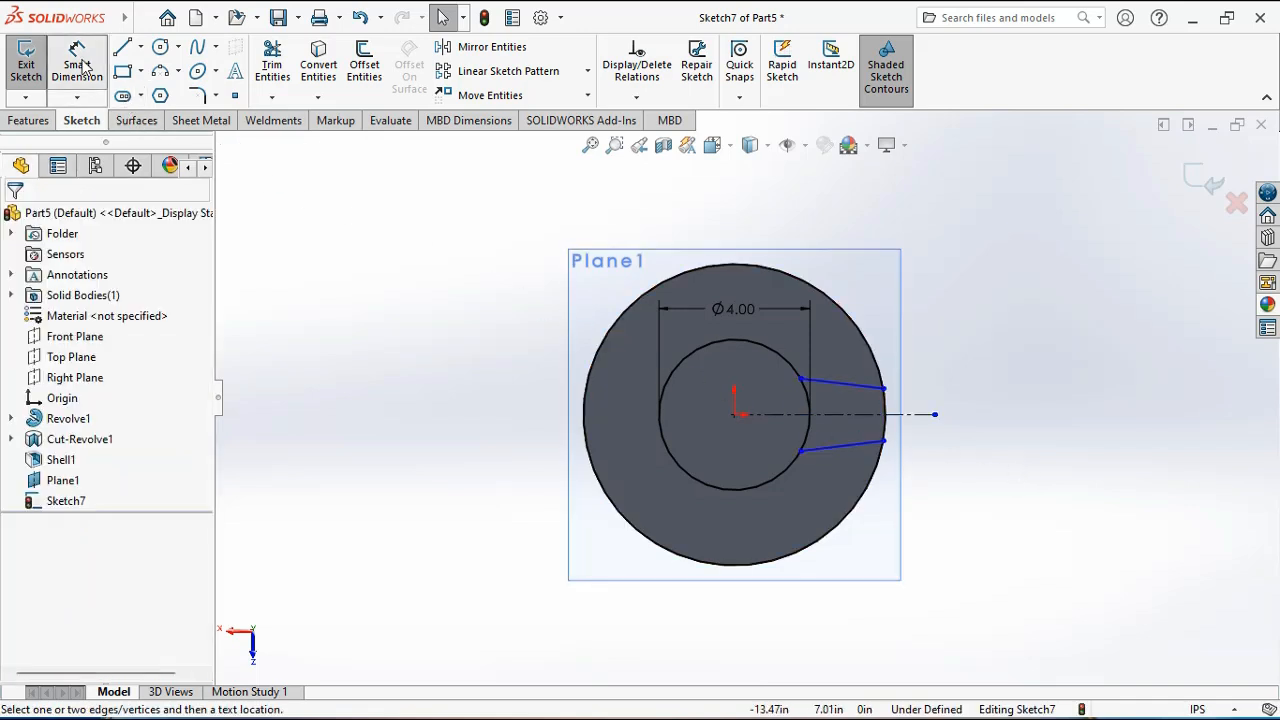
left_click(843, 449)
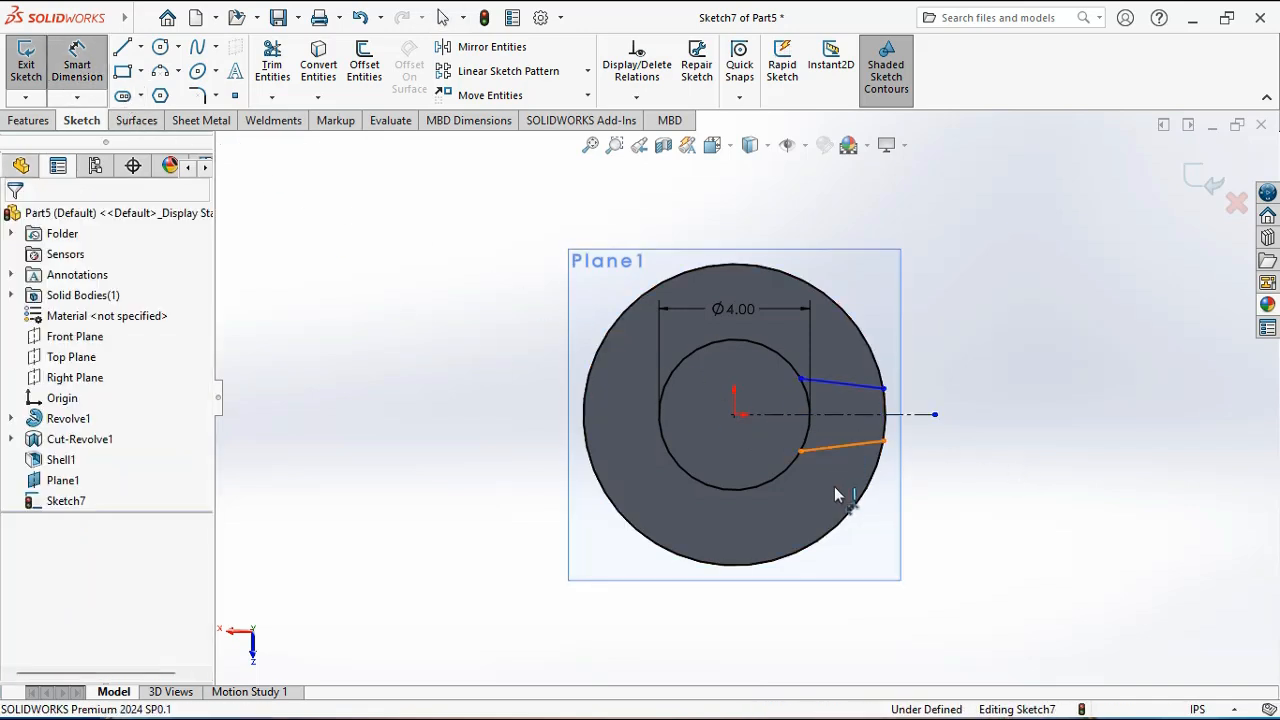
left_click(834, 486)
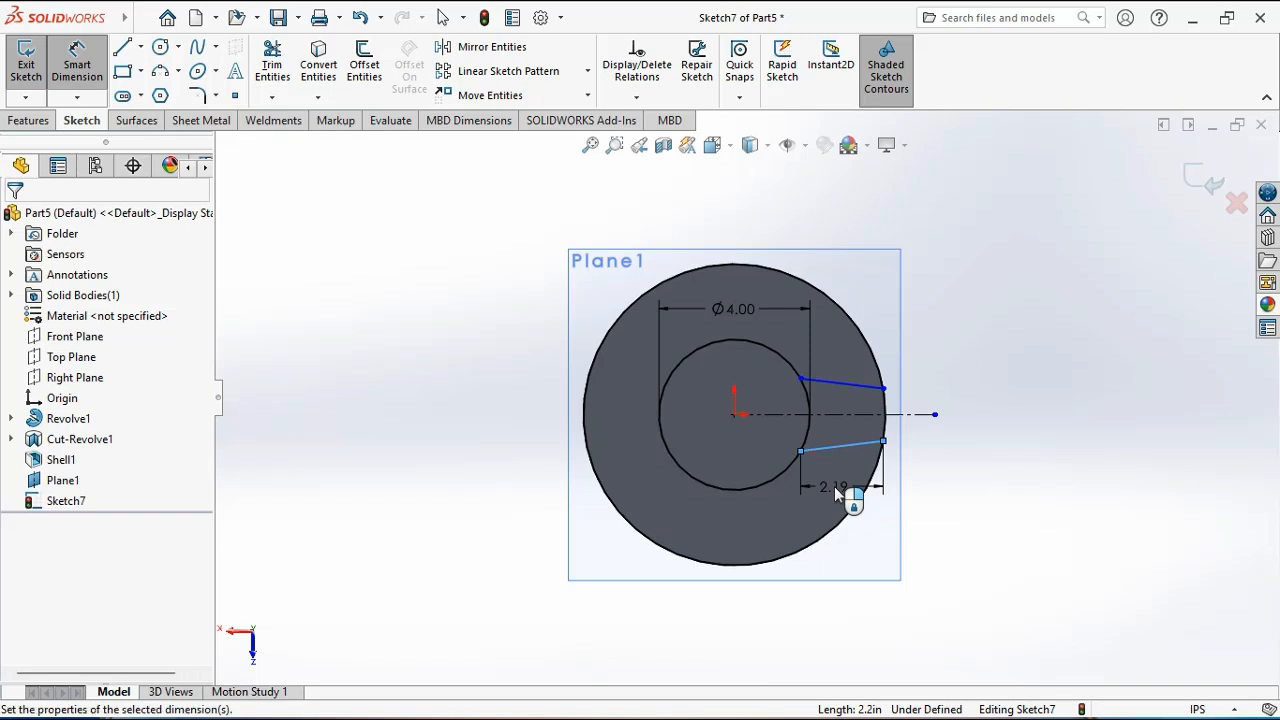
type("2")
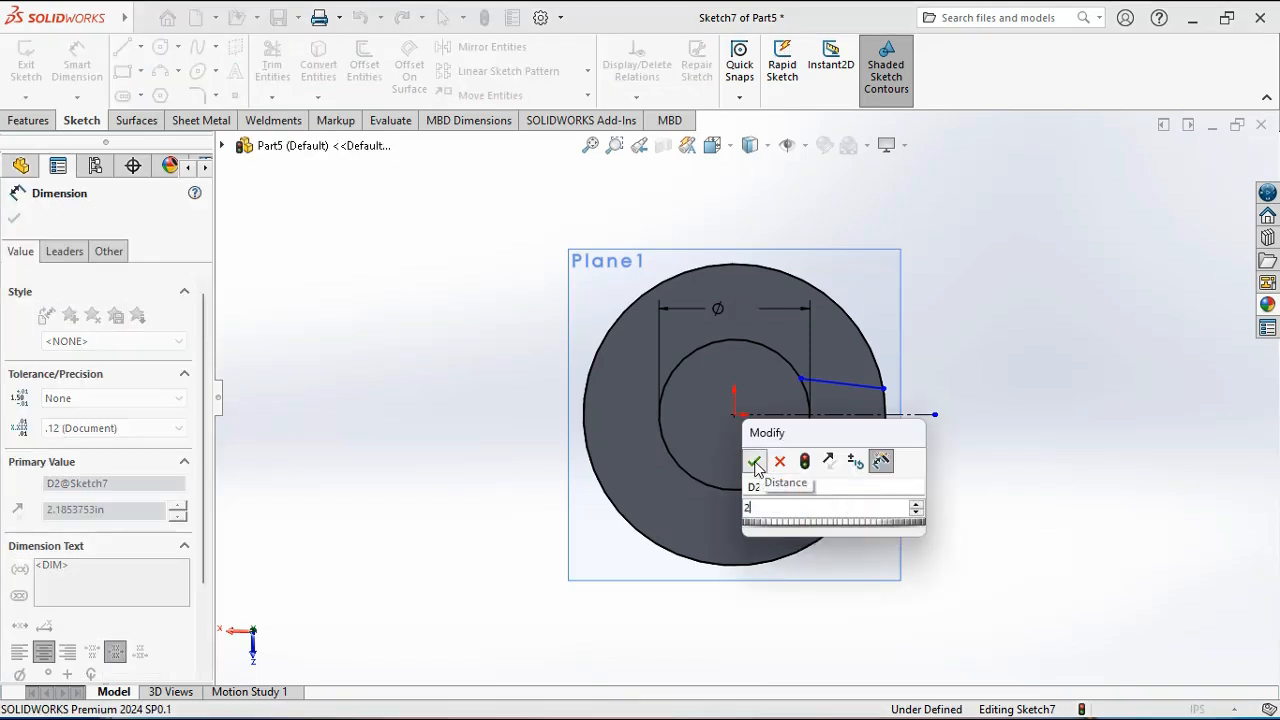
left_click(754, 461)
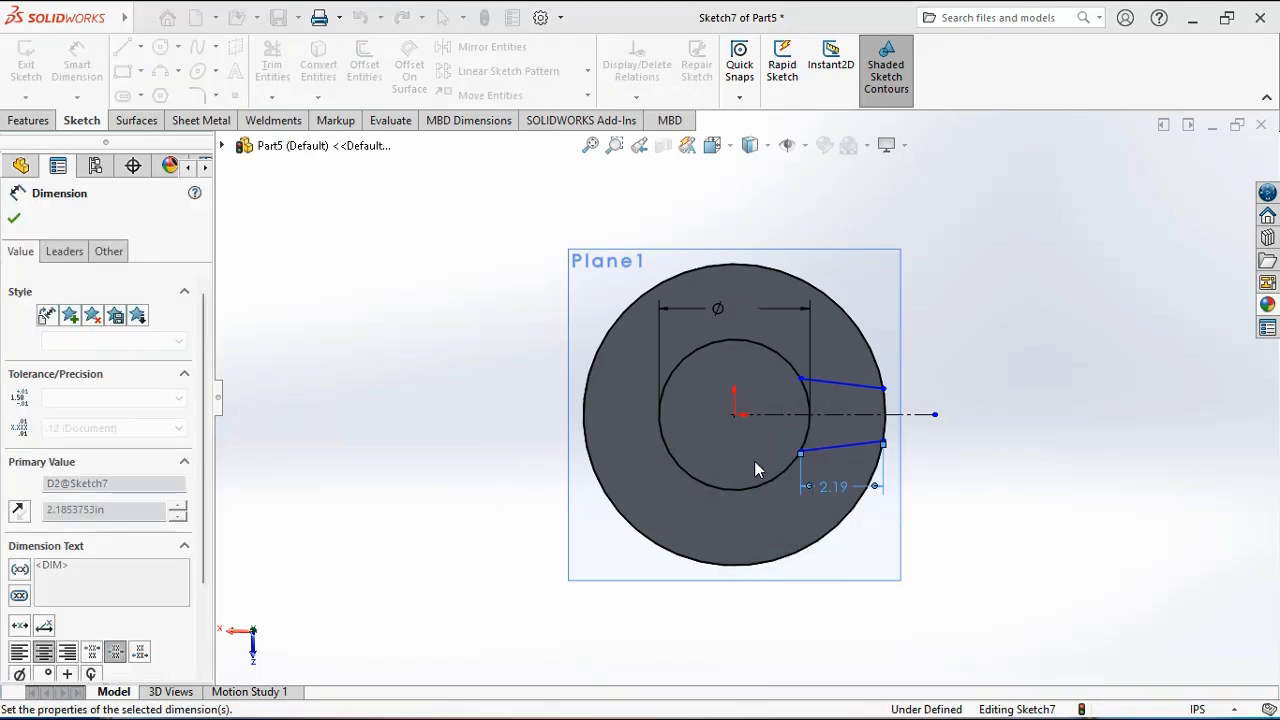
Dimension the vertical distance between the outer ends of the two slanted lines as 1.4 in.
left_click(884, 440)
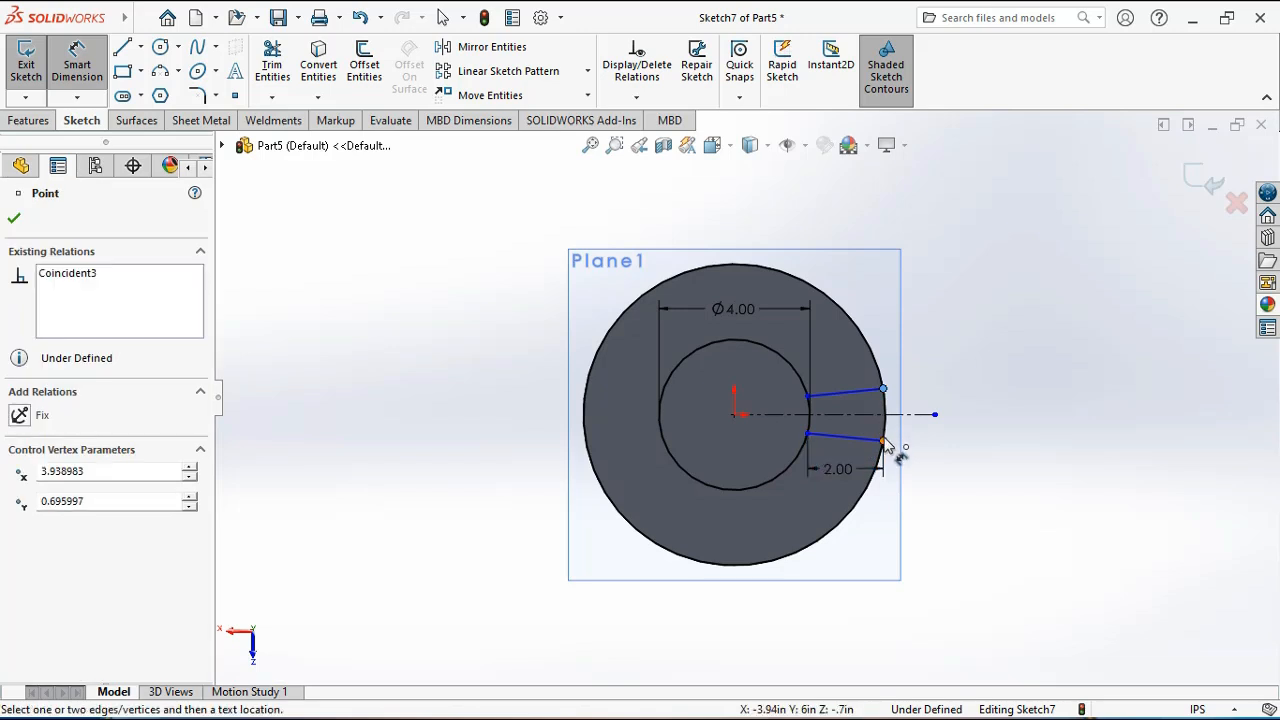
left_click(920, 377)
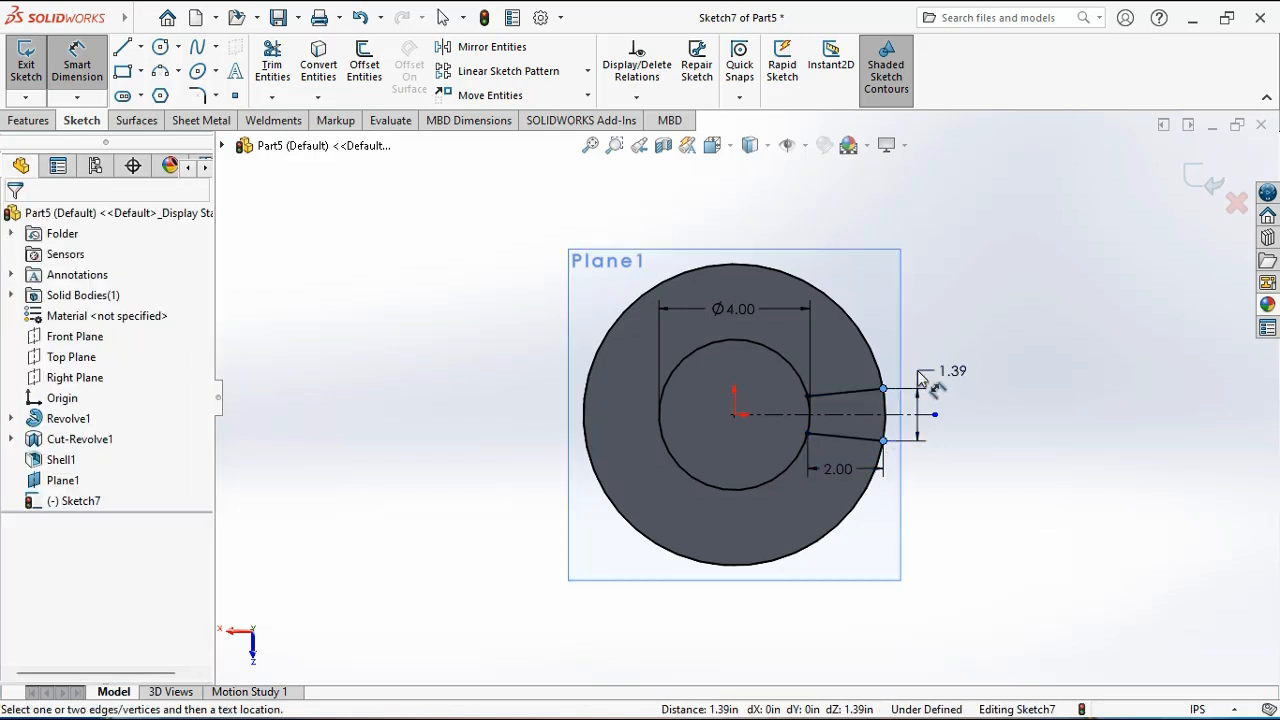
type("1.4")
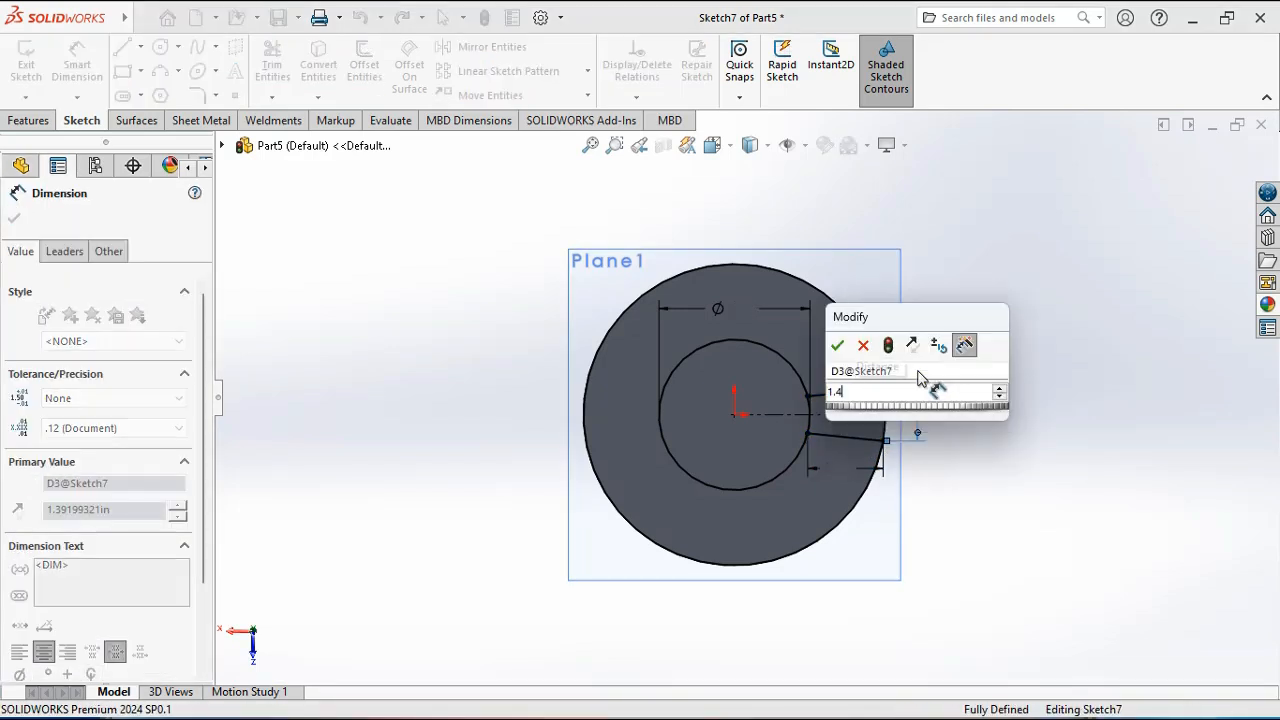
key("Return")
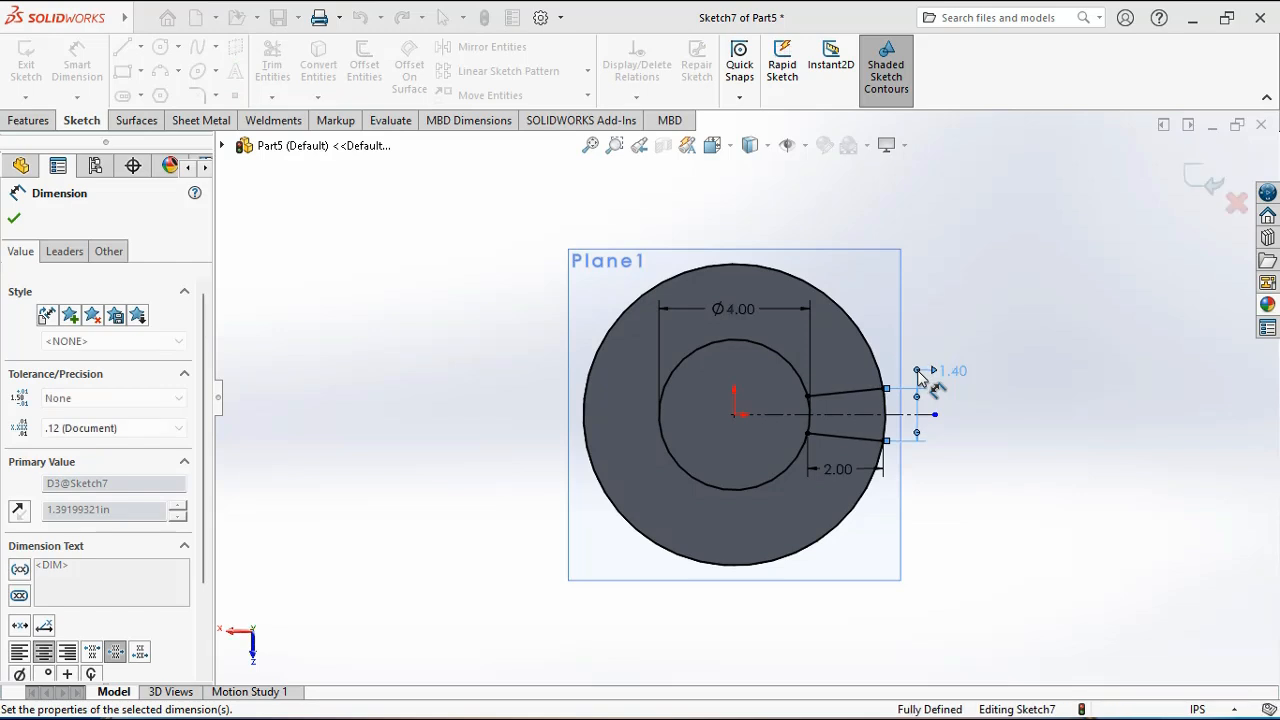
left_click(410, 283)
Trim the inner and outer circles to closest, keeping only the arcs that close the wedge between the two slanted lines.
left_click(272, 63)
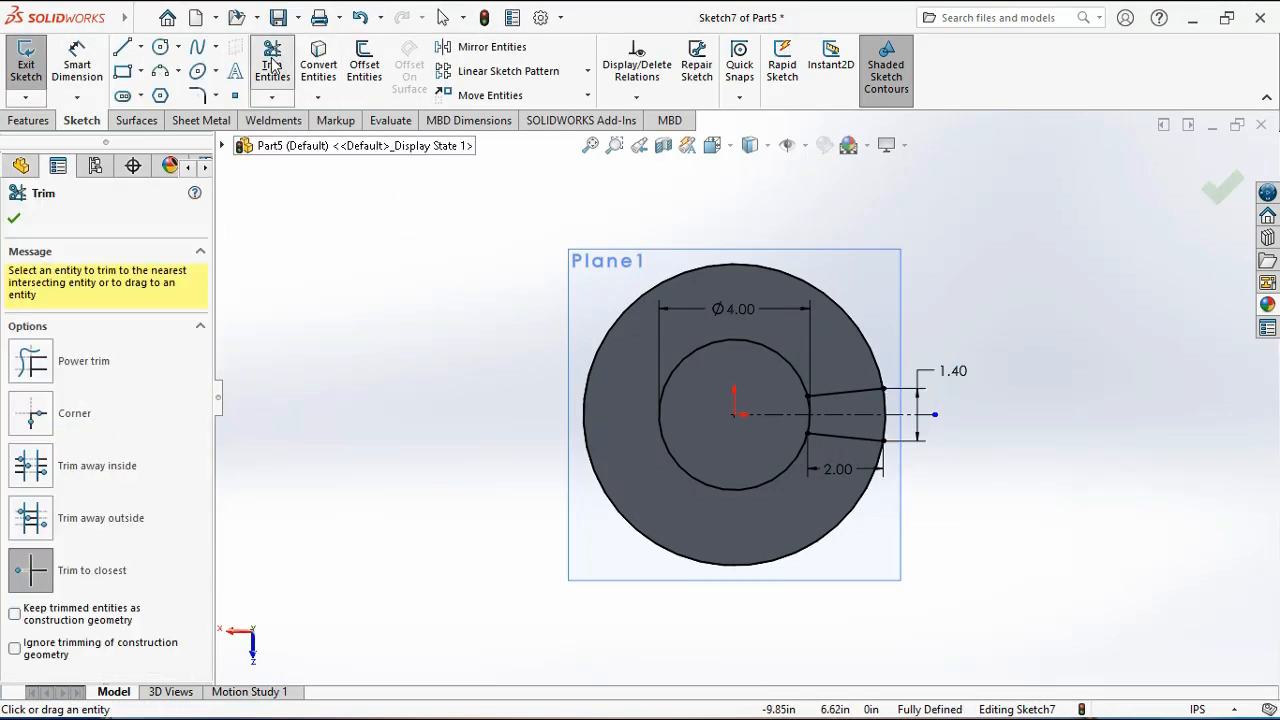
left_click(70, 575)
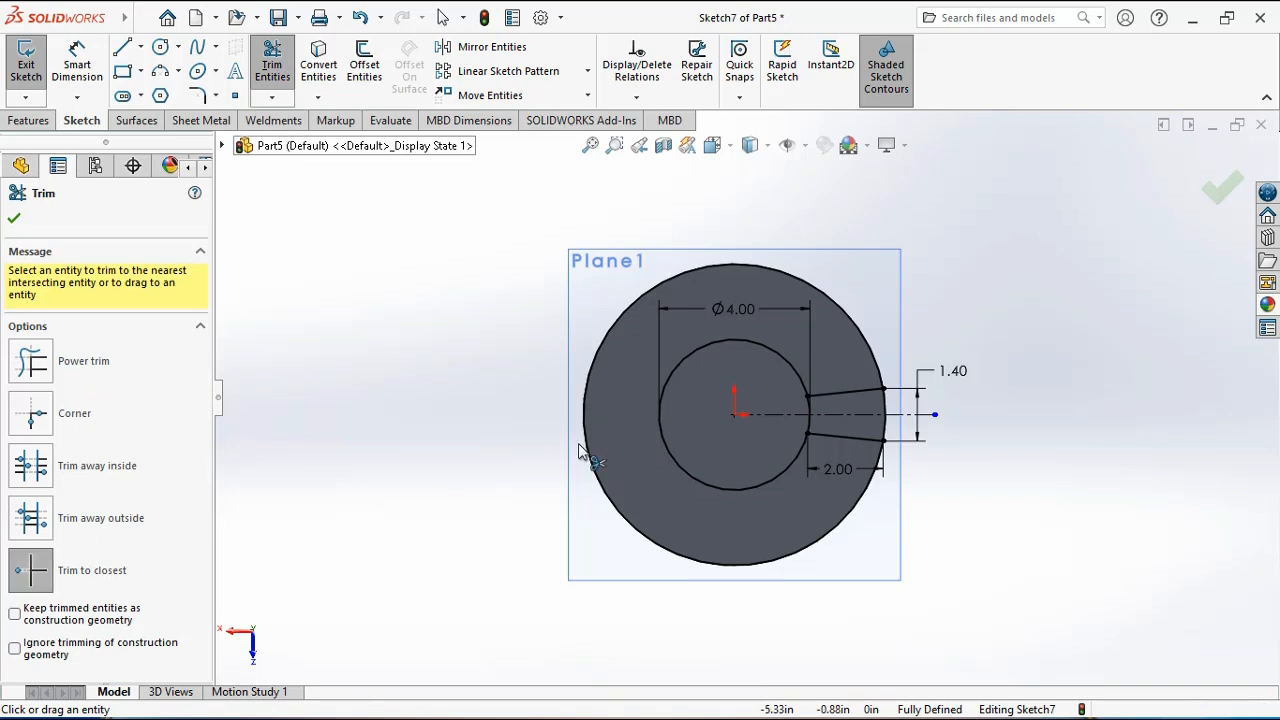
left_click(769, 351)
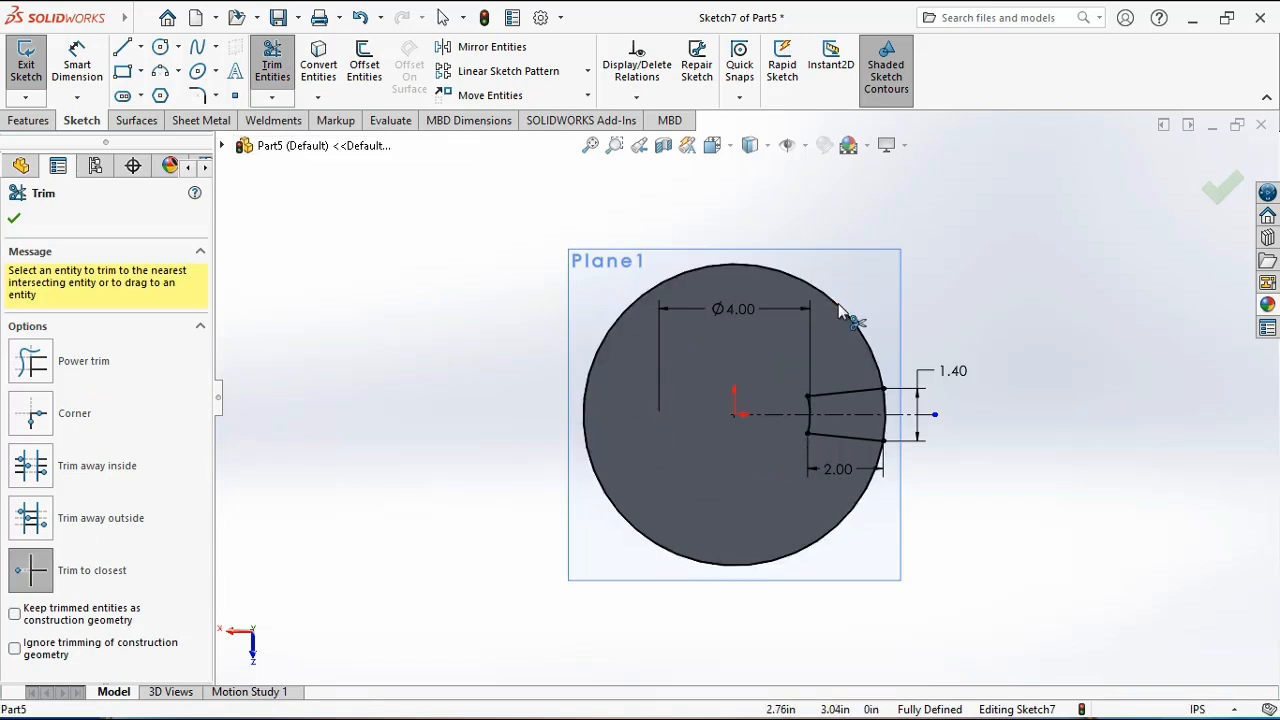
left_click(838, 303)
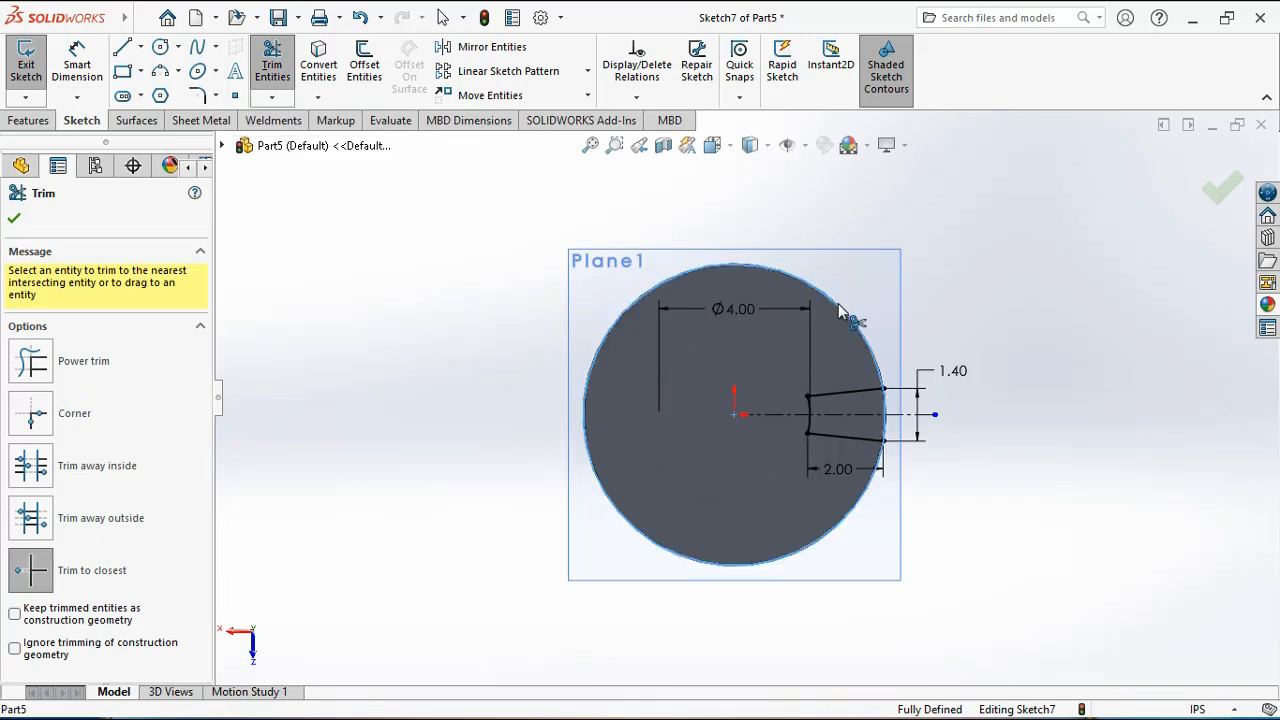
left_click(8, 222)
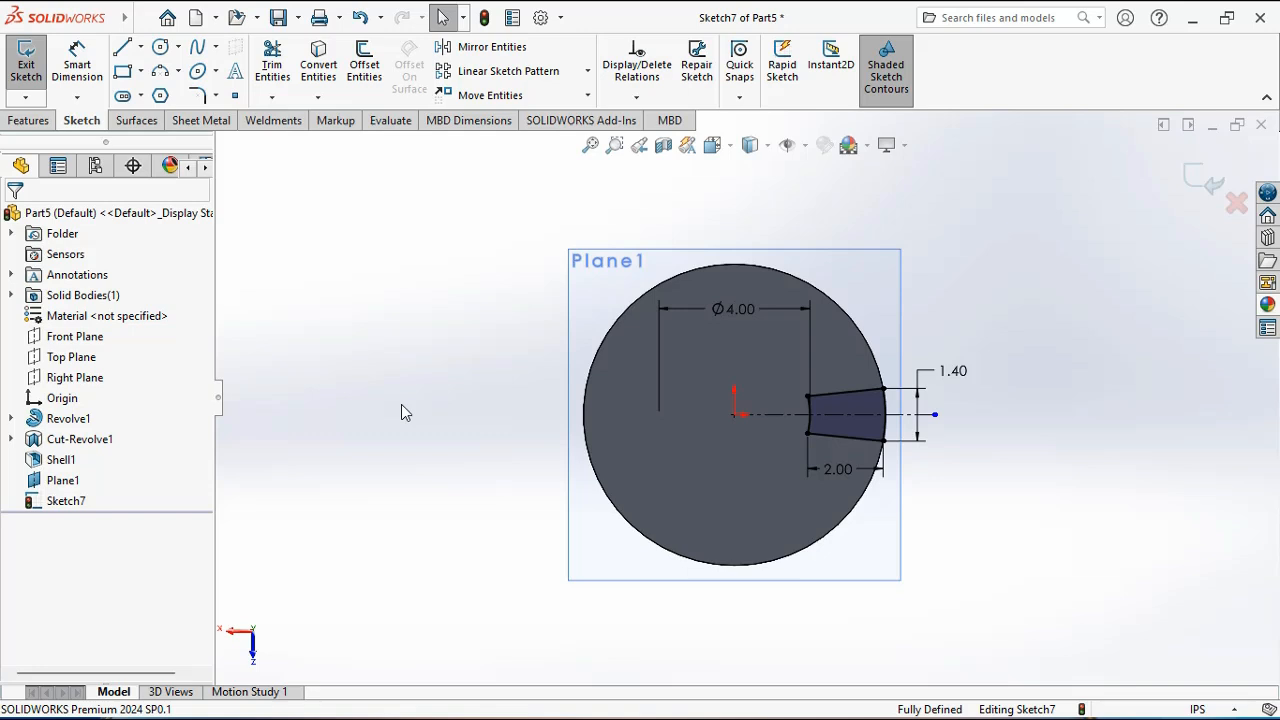
Extrude the wedge profile from the sketch plane with Up To Surface, ending at the tank's sloped shoulder face, with the result merged.
scroll(401, 404, "up", 1)
scroll(482, 466, "down", 1)
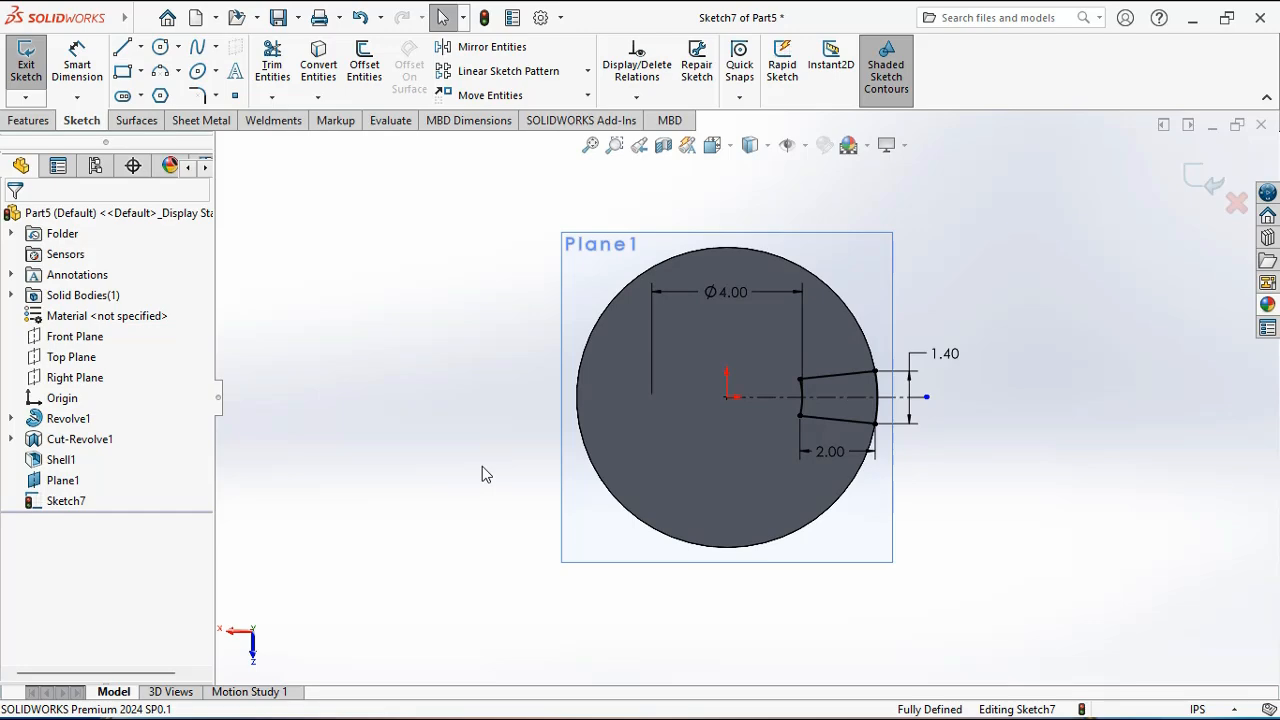
key("ctrl+7")
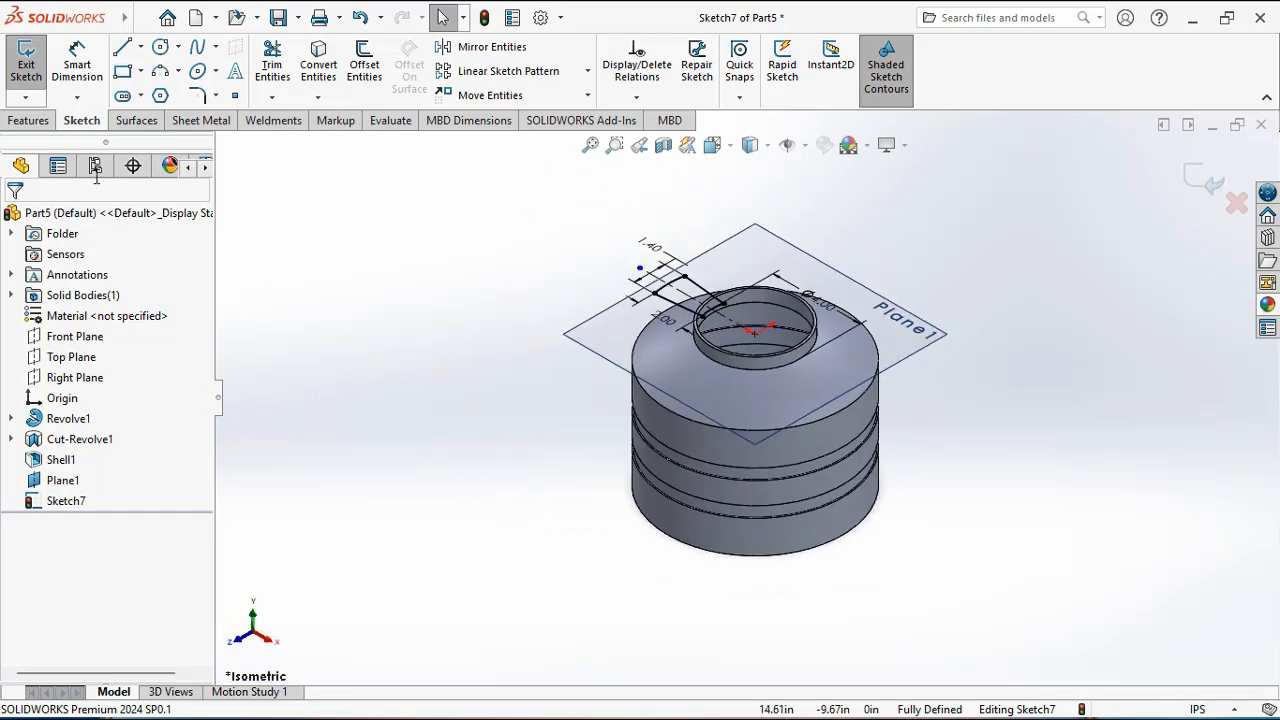
left_click(33, 121)
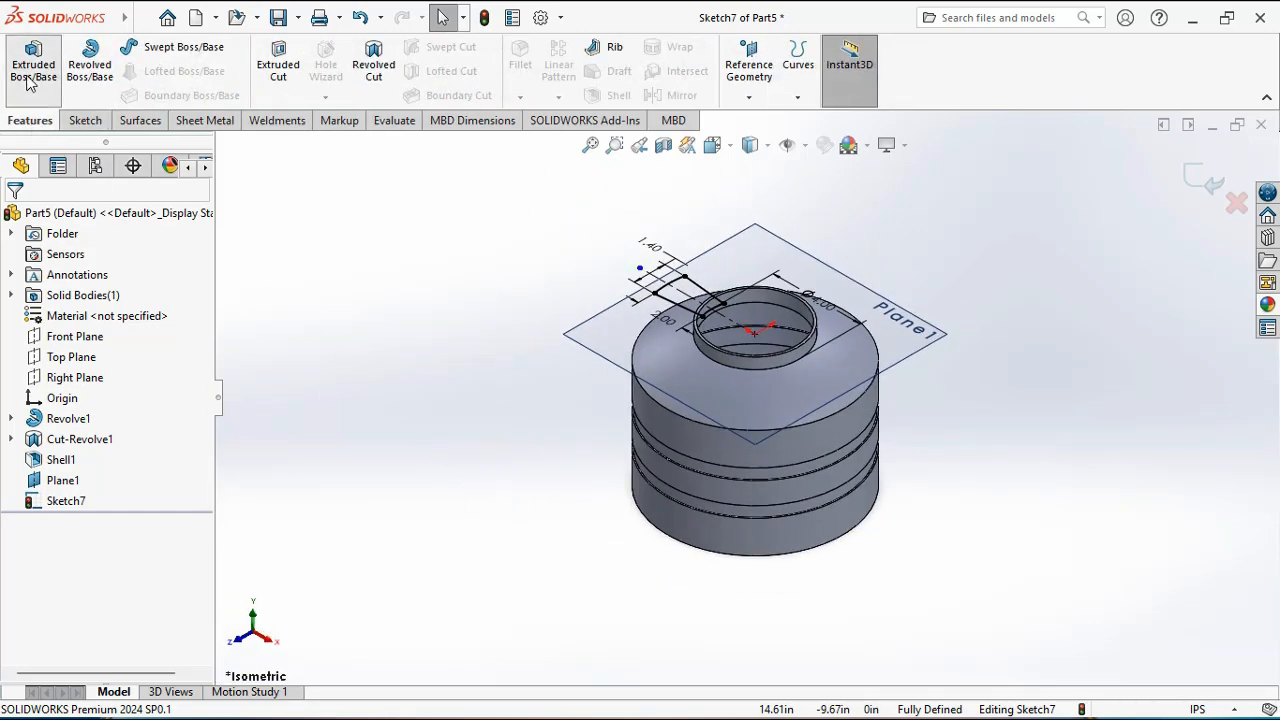
left_click(33, 70)
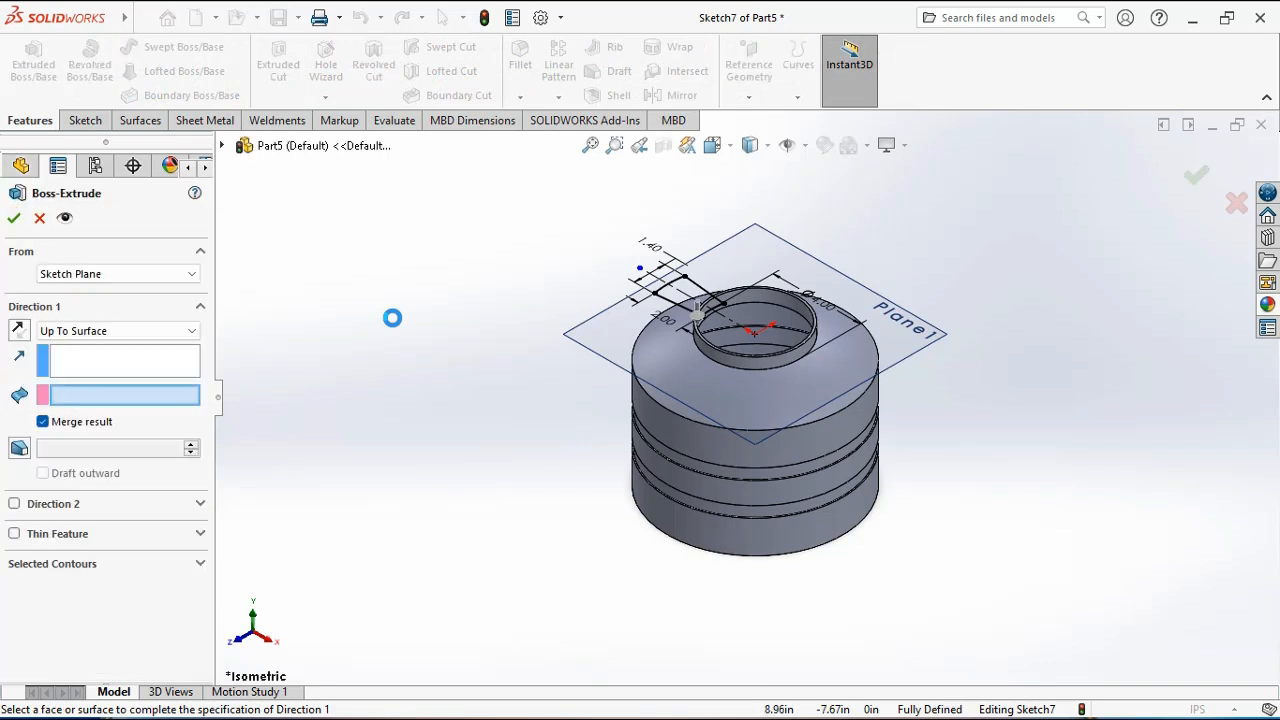
left_click(185, 331)
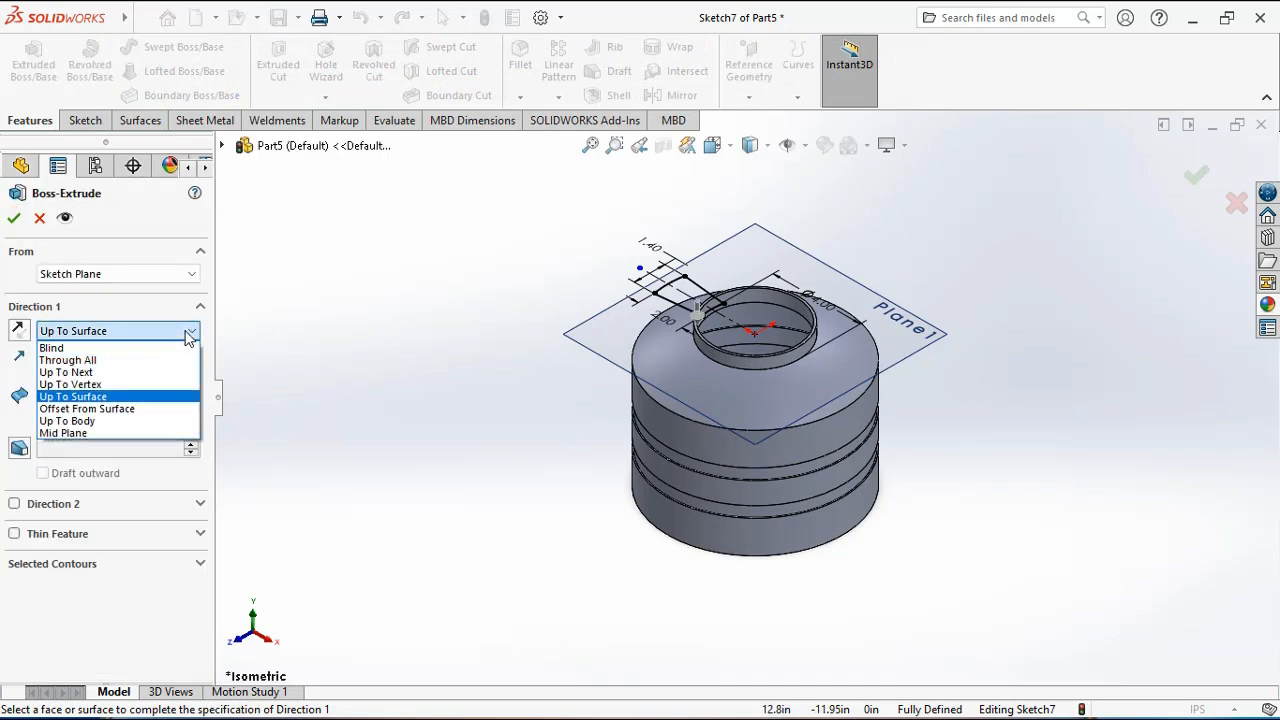
left_click(72, 397)
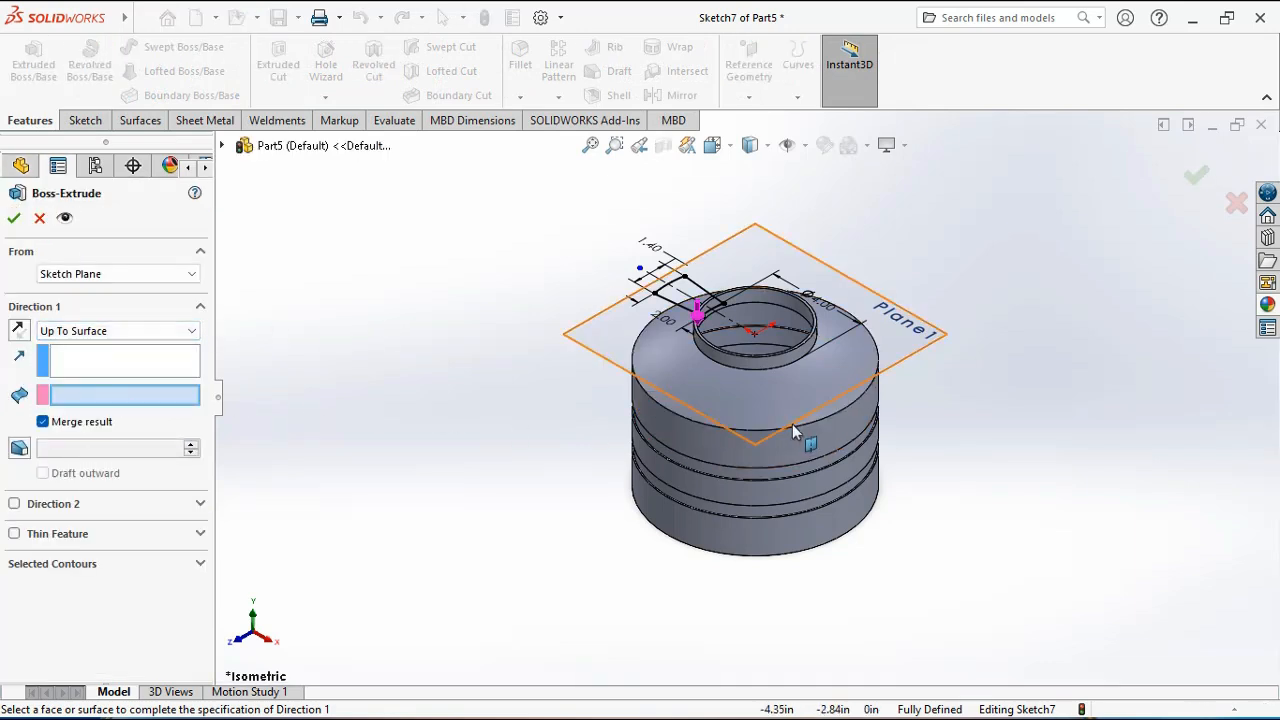
left_click(845, 410)
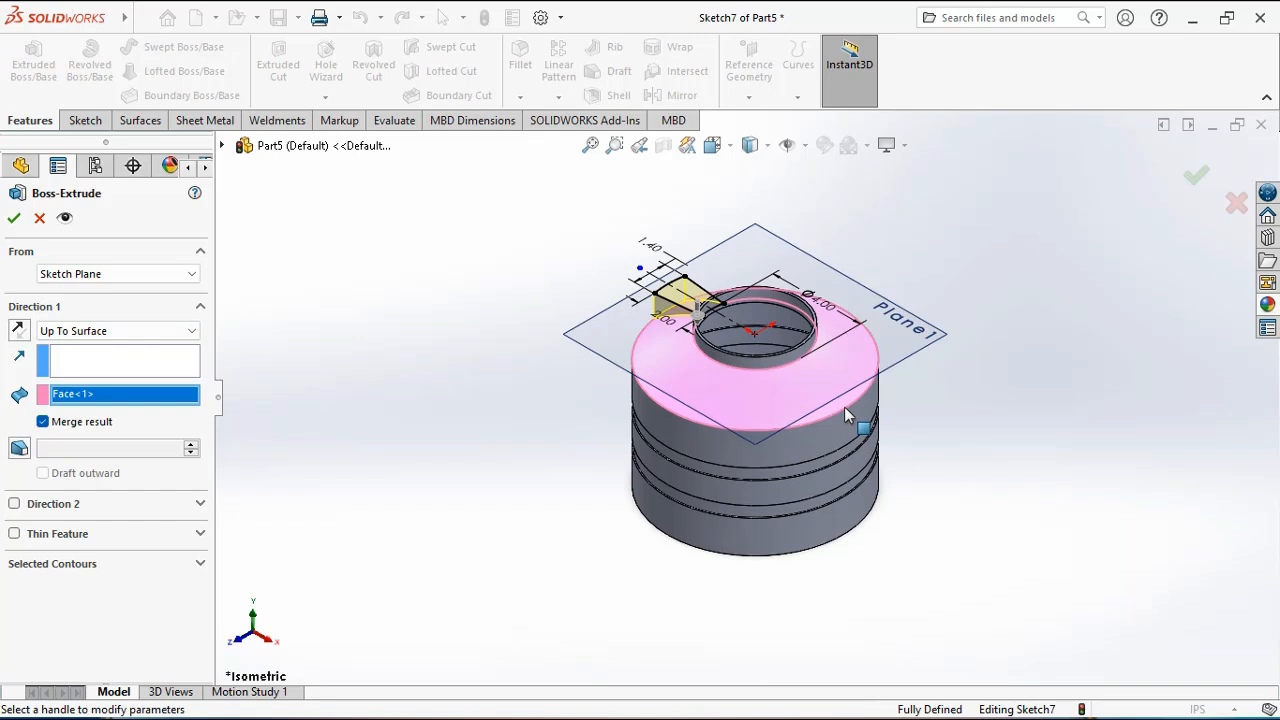
left_click(13, 222)
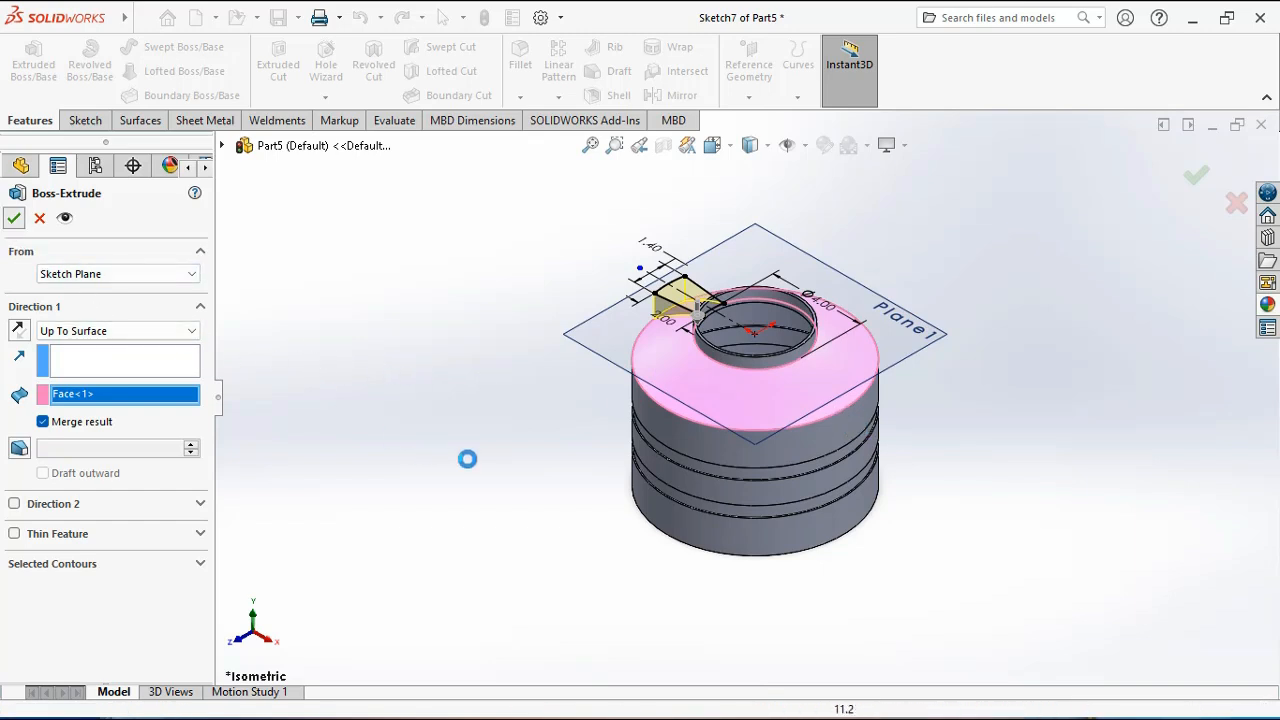
Hide the reference plane Plane1.
left_click(539, 453)
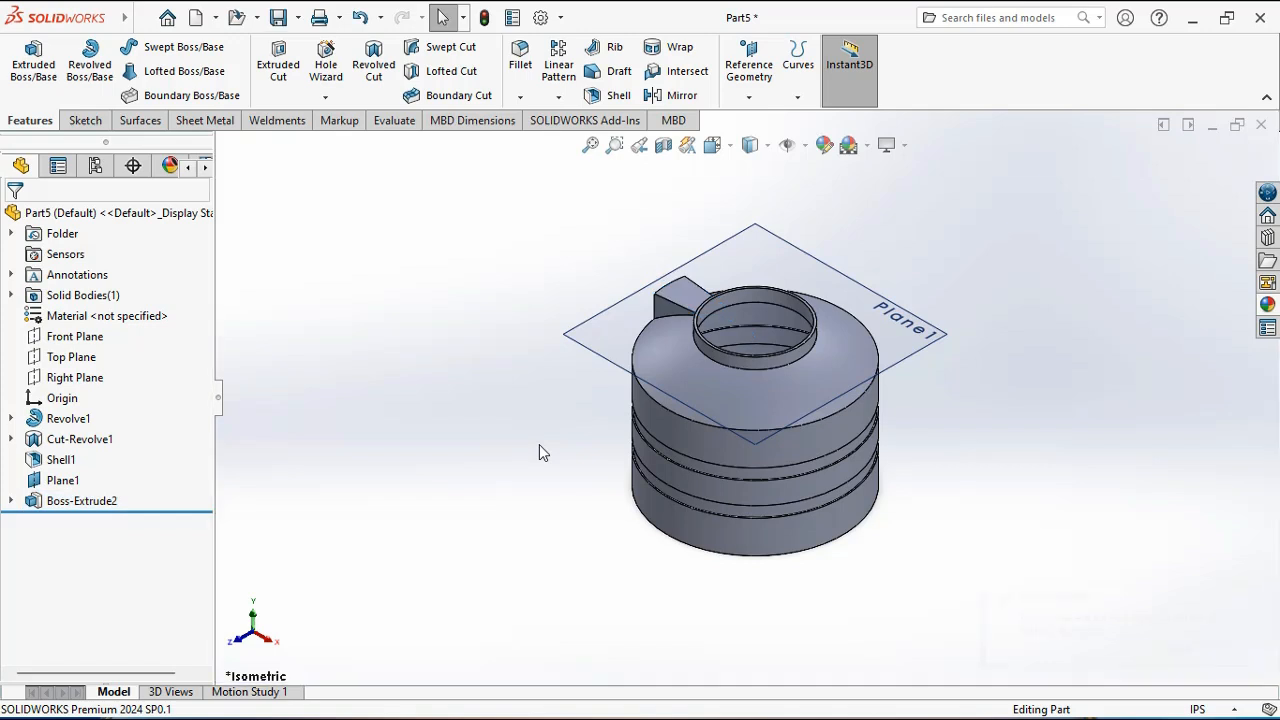
left_click(60, 480)
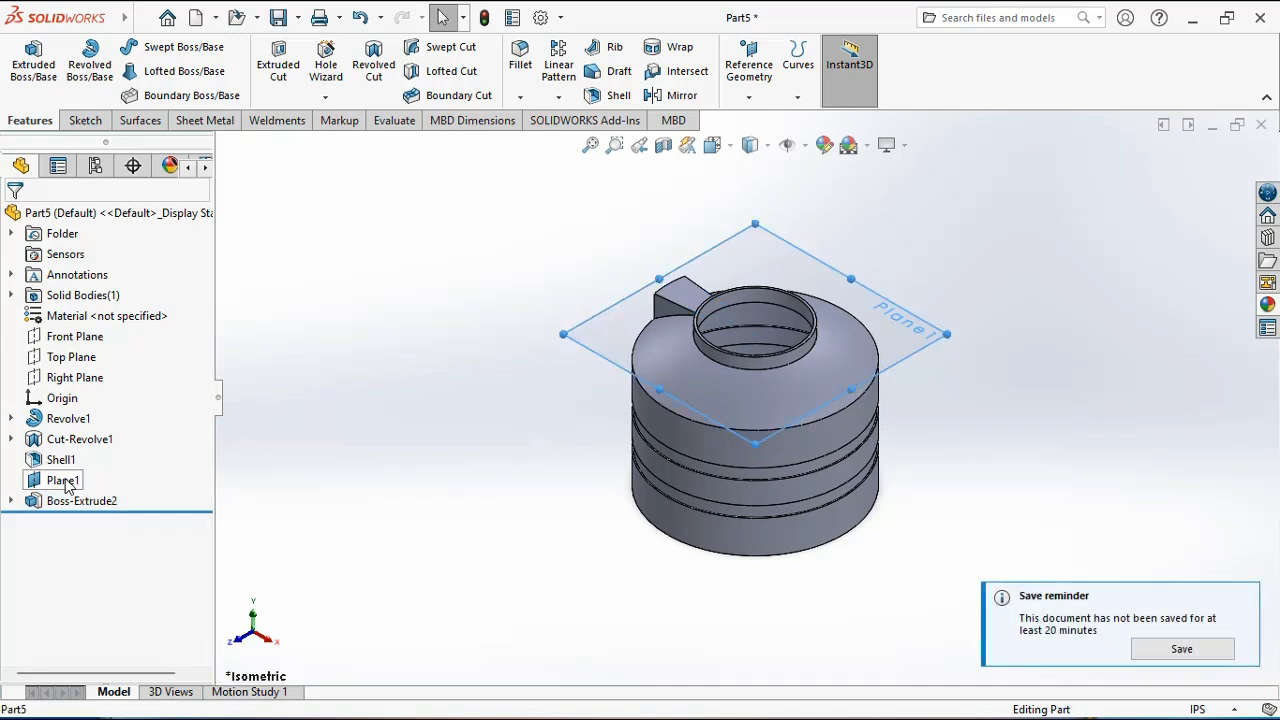
left_click(112, 452)
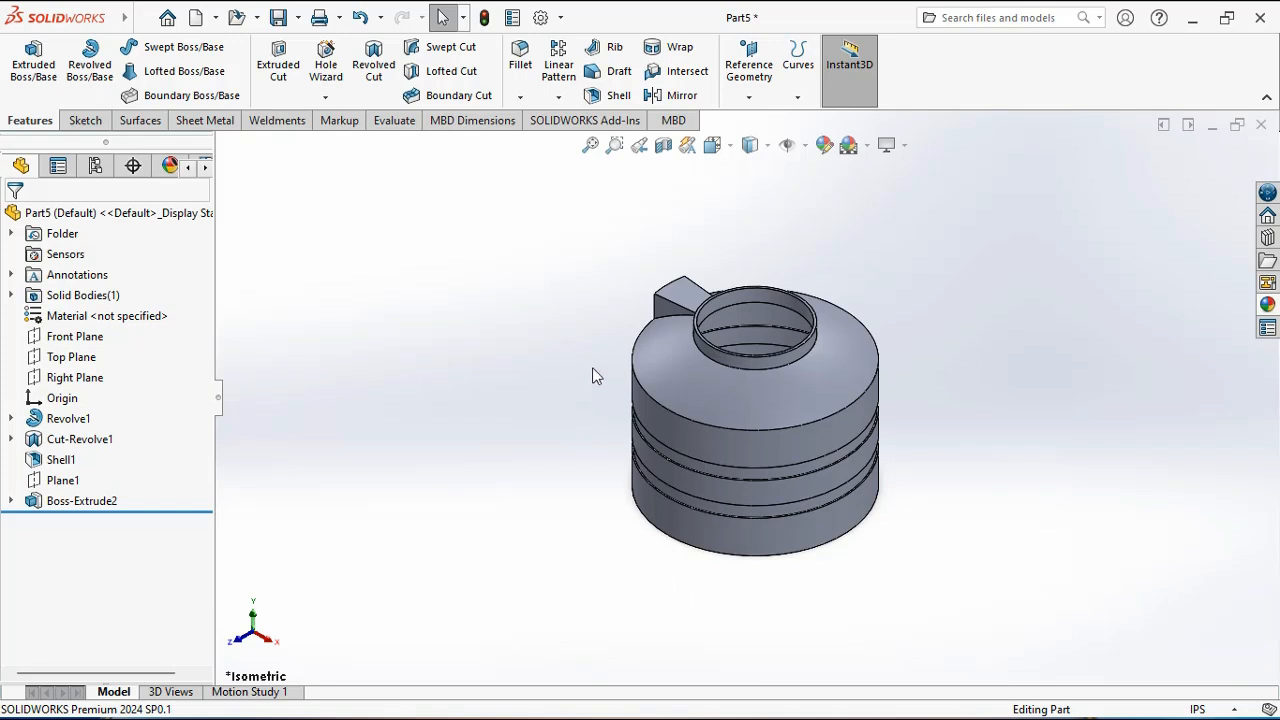
Circular-pattern the wedge rib Boss-Extrude2 around the shoulder's circular edge with 5 equally spaced instances over 360 degrees.
left_click(558, 97)
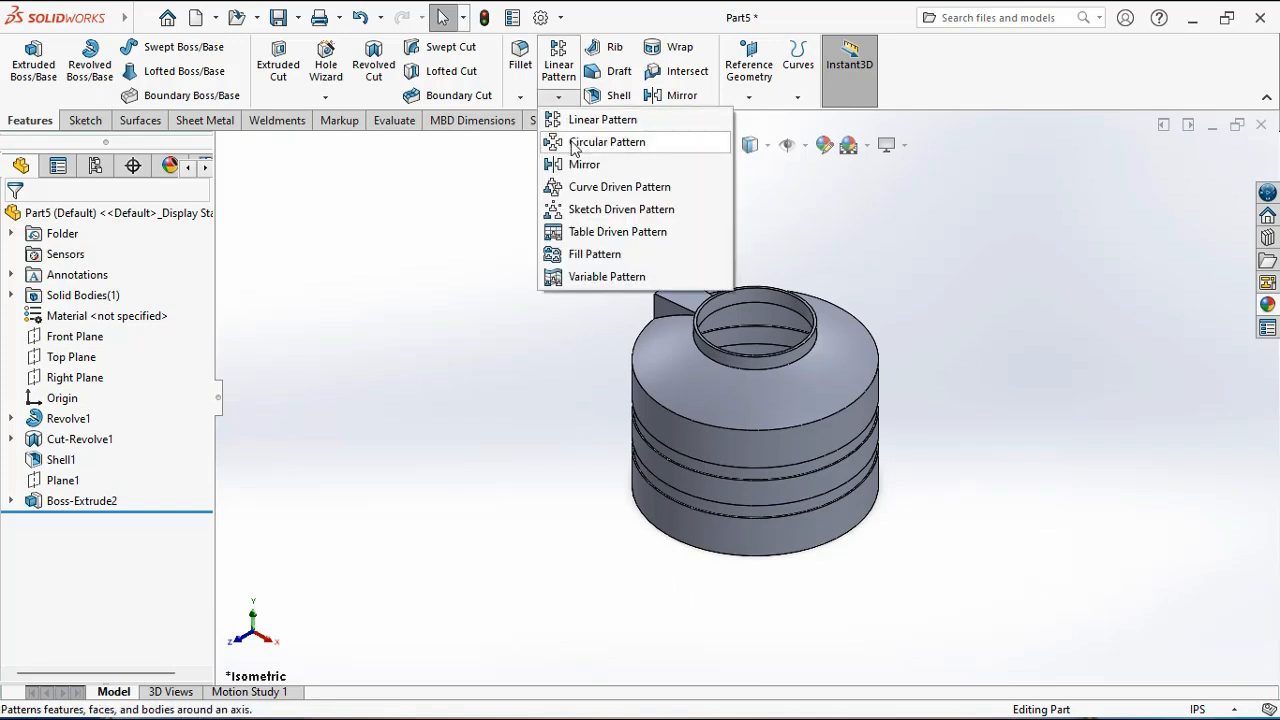
left_click(575, 146)
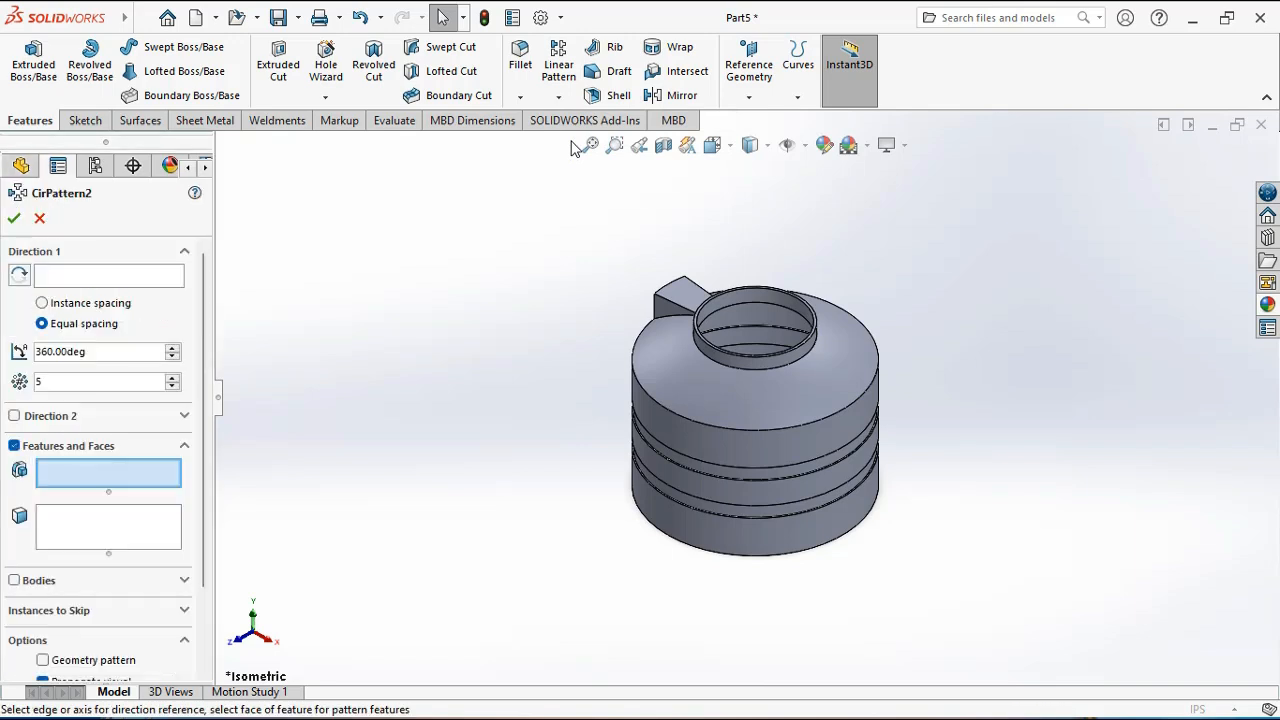
left_click(223, 147)
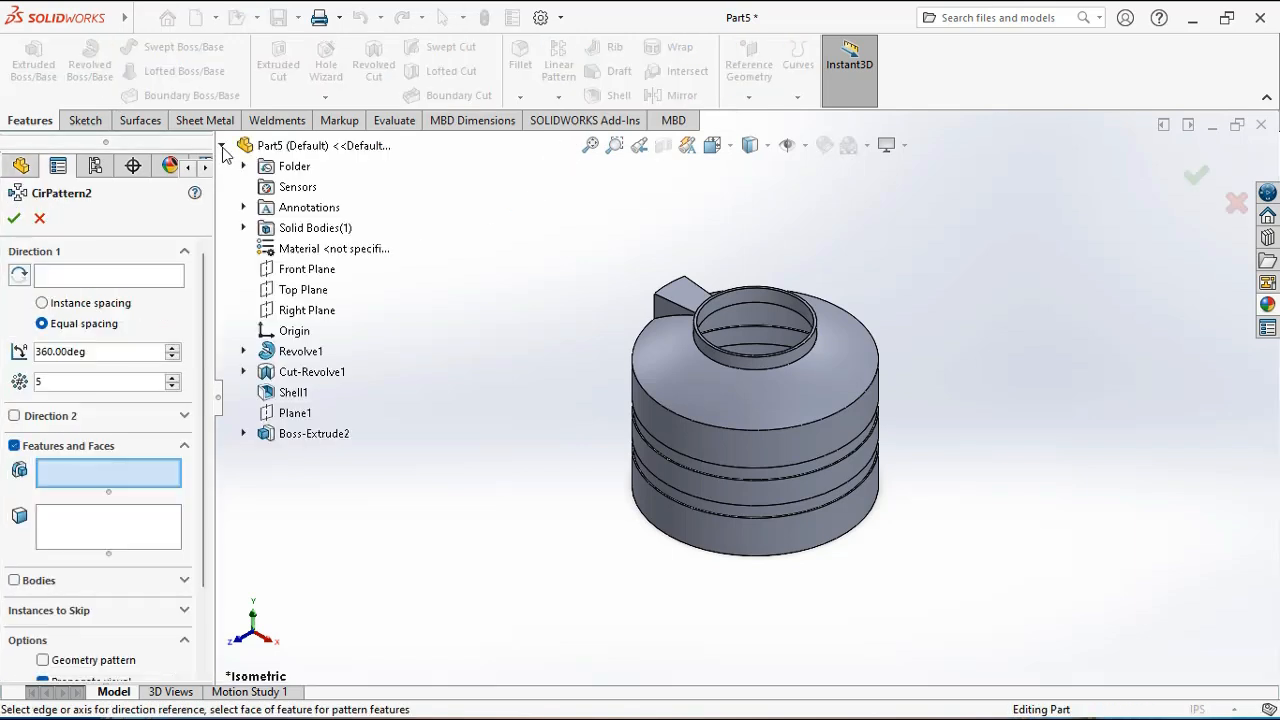
left_click(314, 436)
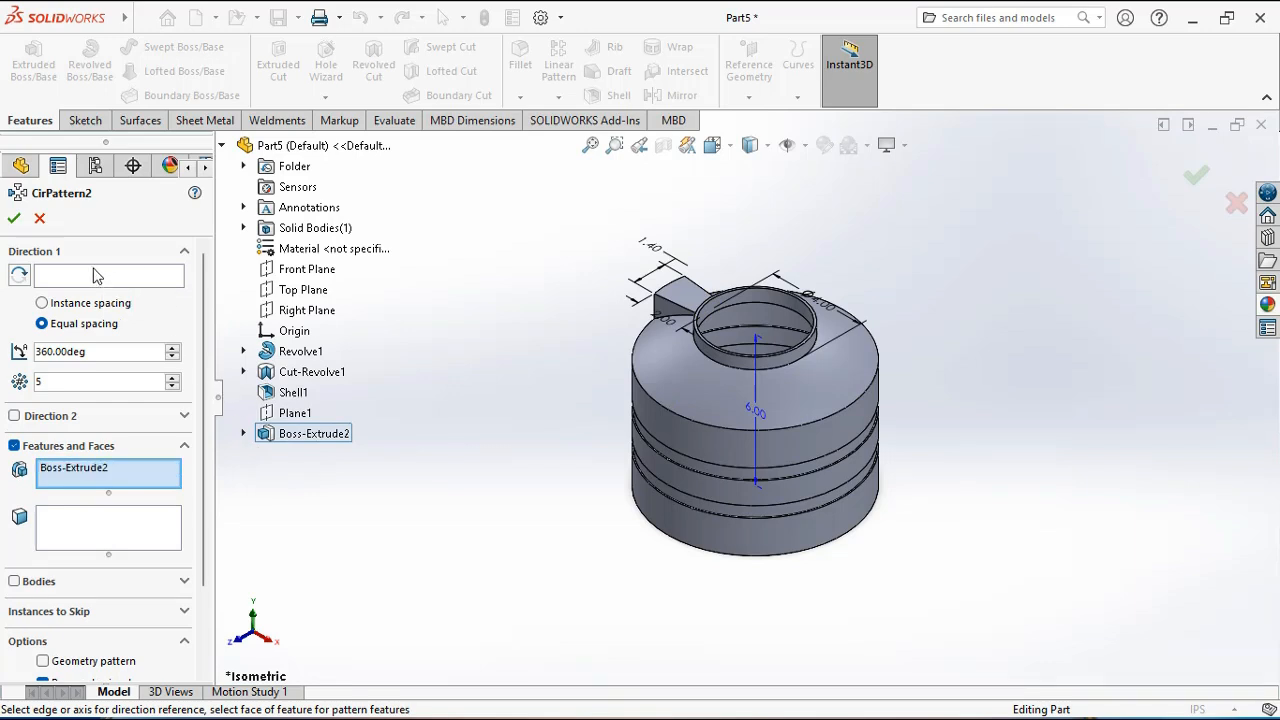
left_click(104, 275)
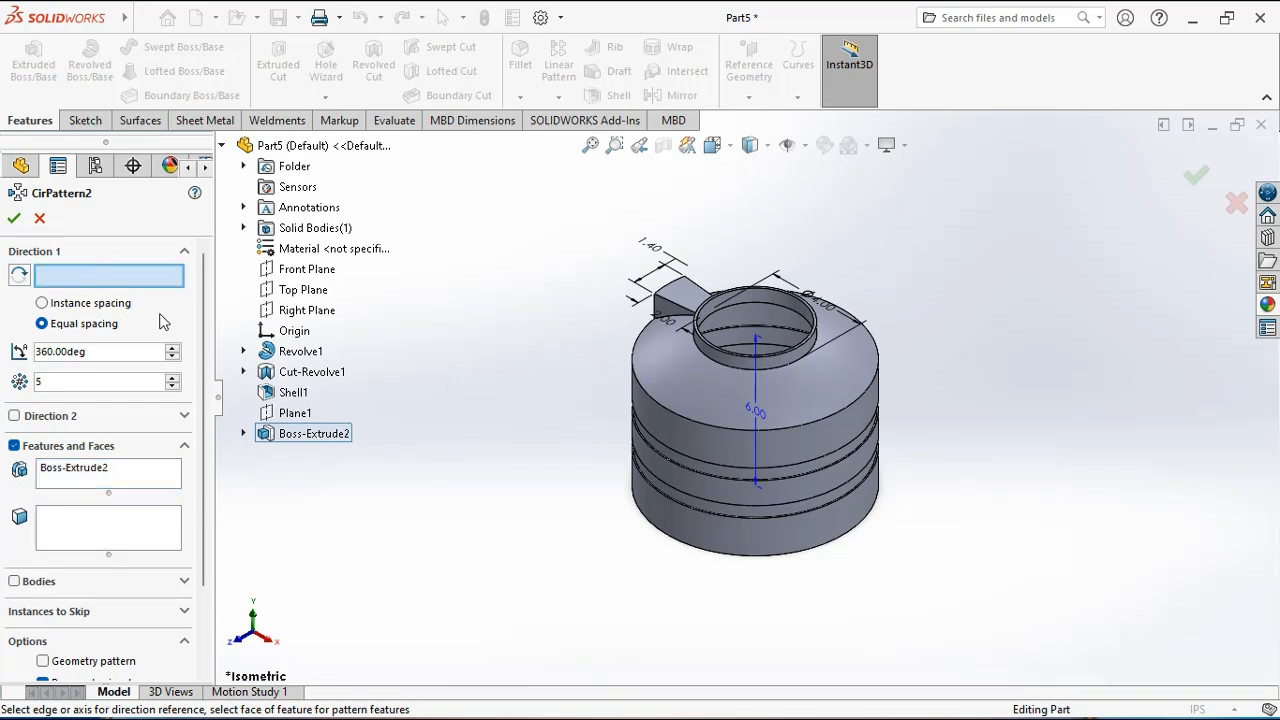
left_click(663, 406)
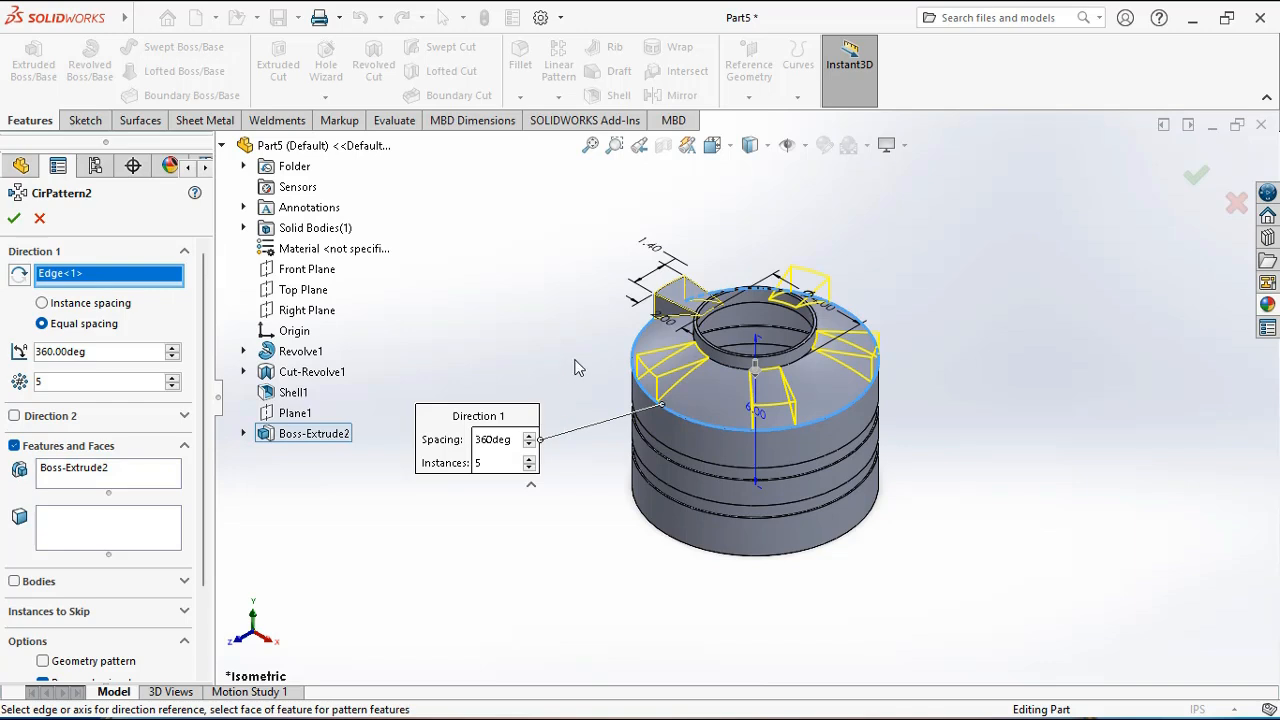
double_click(58, 382)
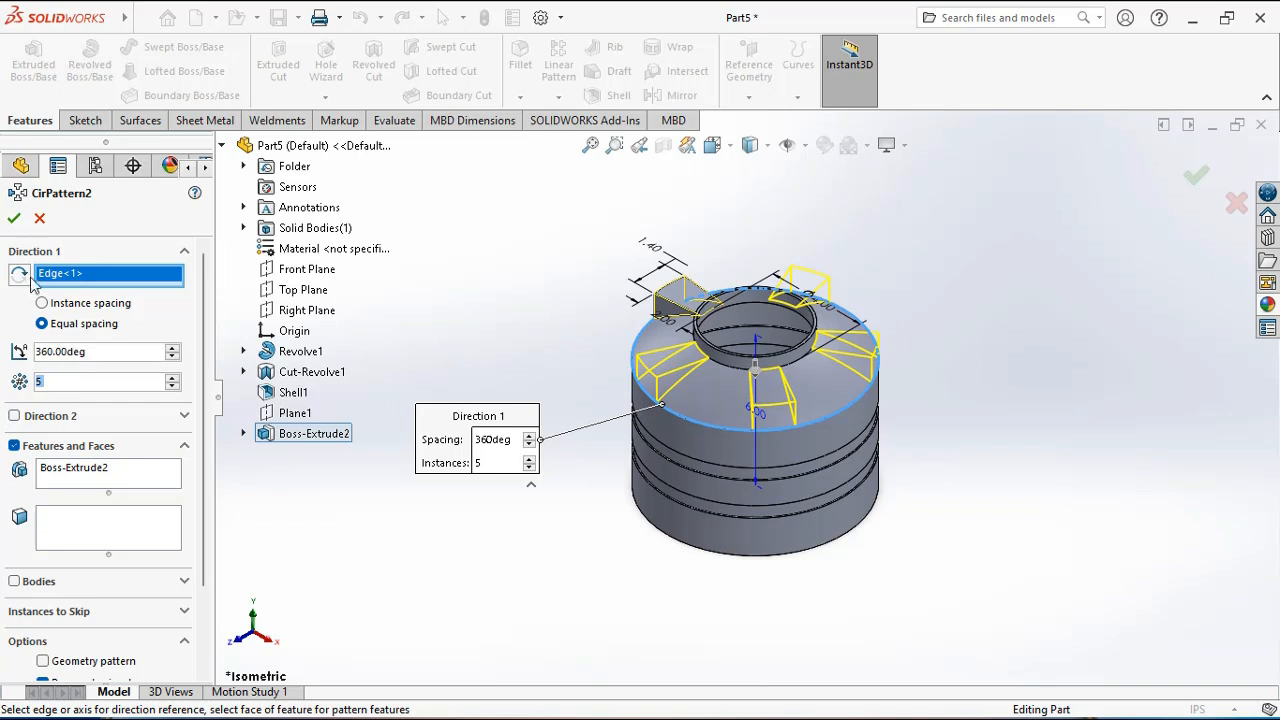
left_click(16, 219)
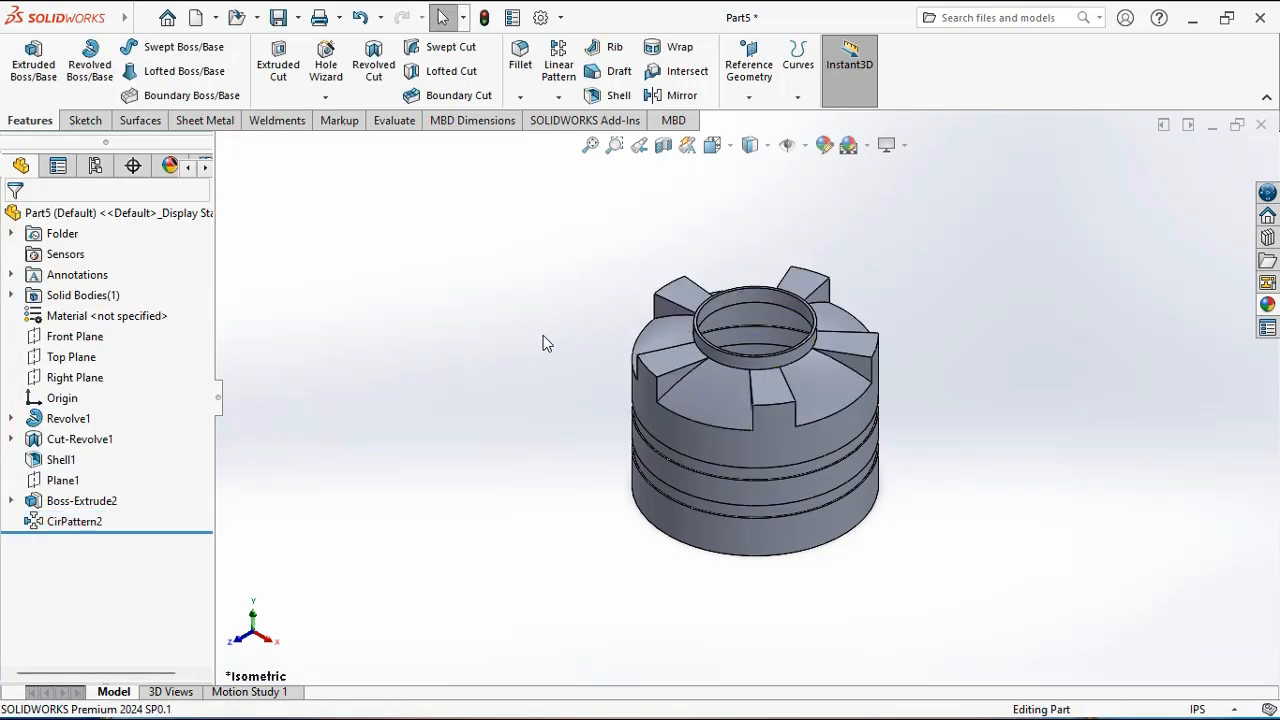
Create a reference plane offset 4 in from the Front Plane, in front of the tank.
key("f")
key("z")
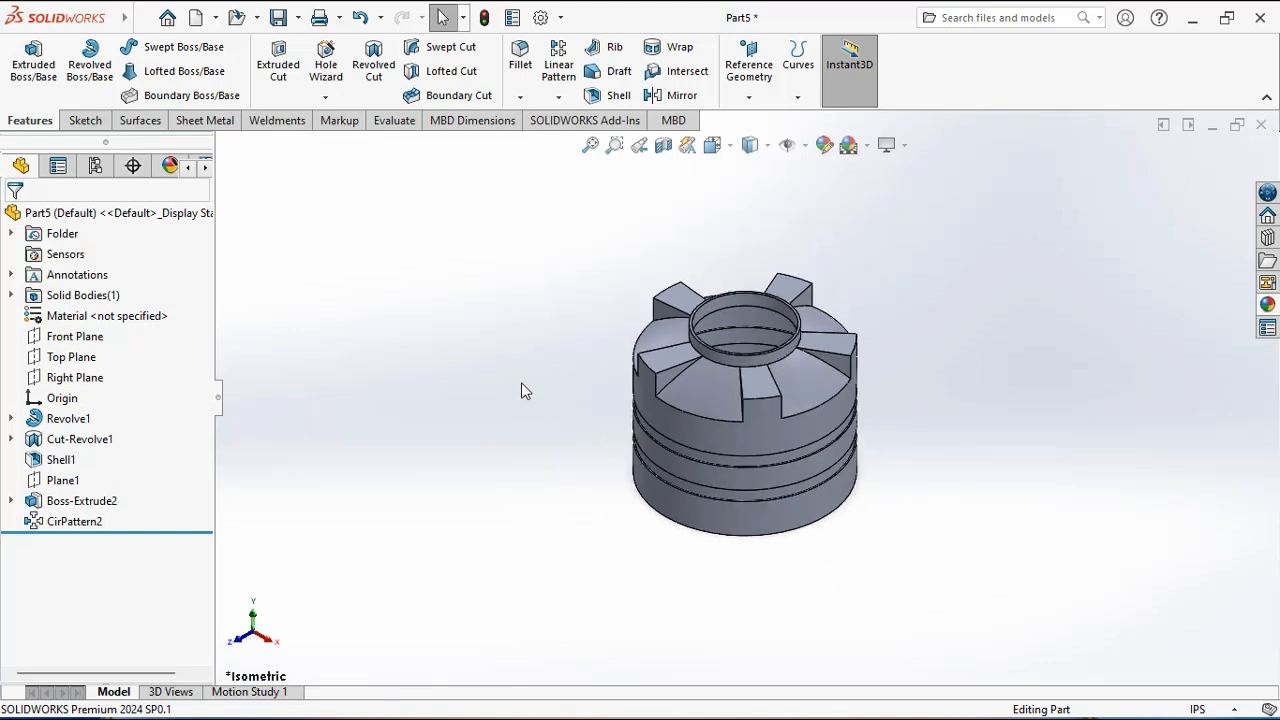
left_click(84, 340)
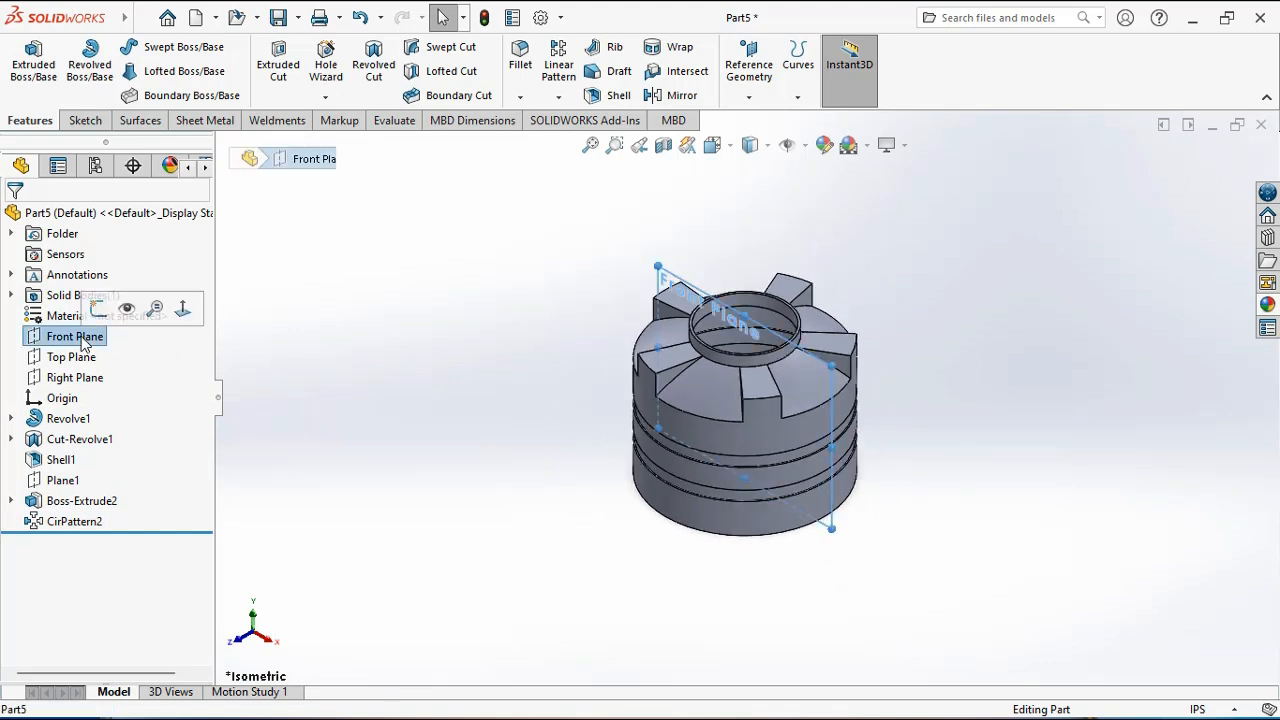
left_click(749, 97)
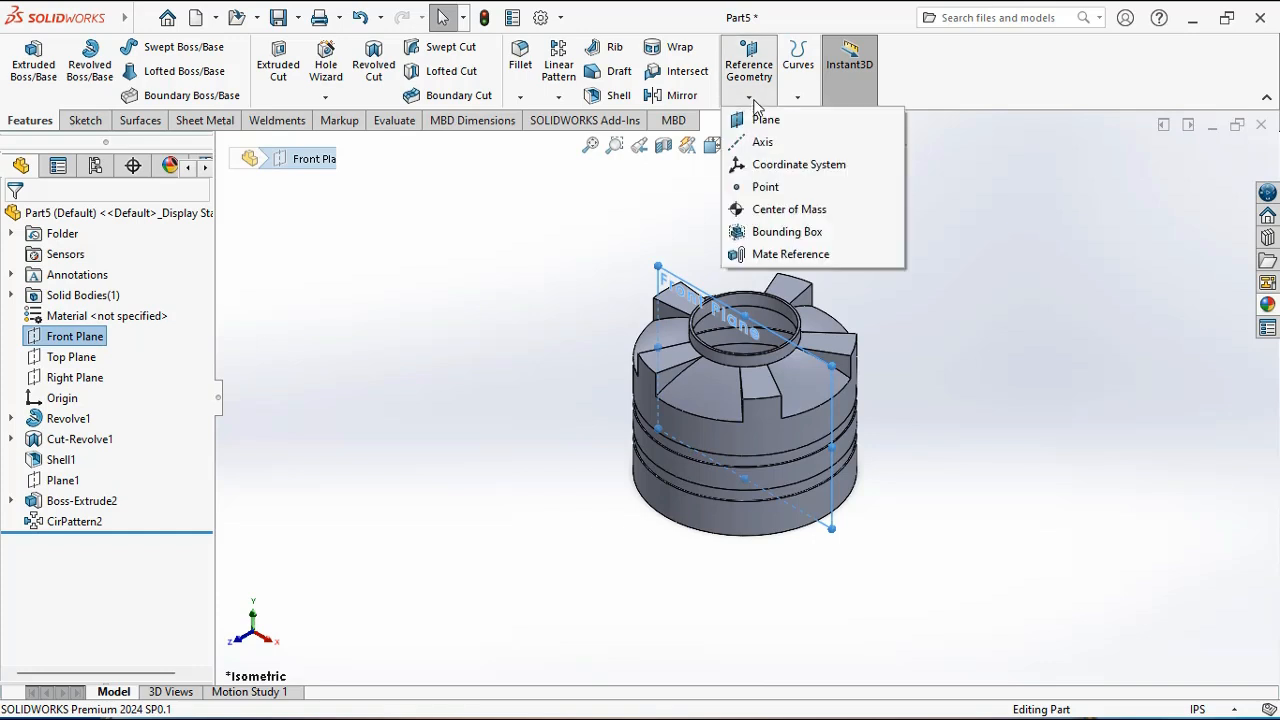
left_click(766, 124)
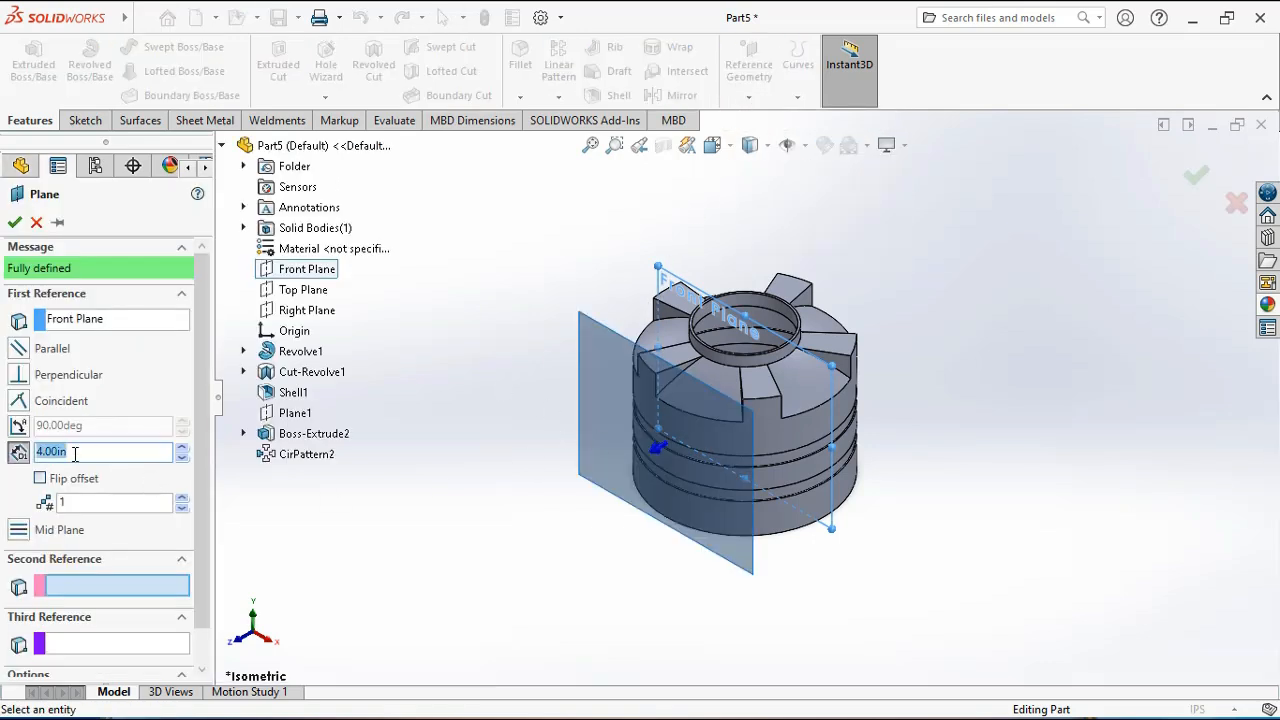
key("Return")
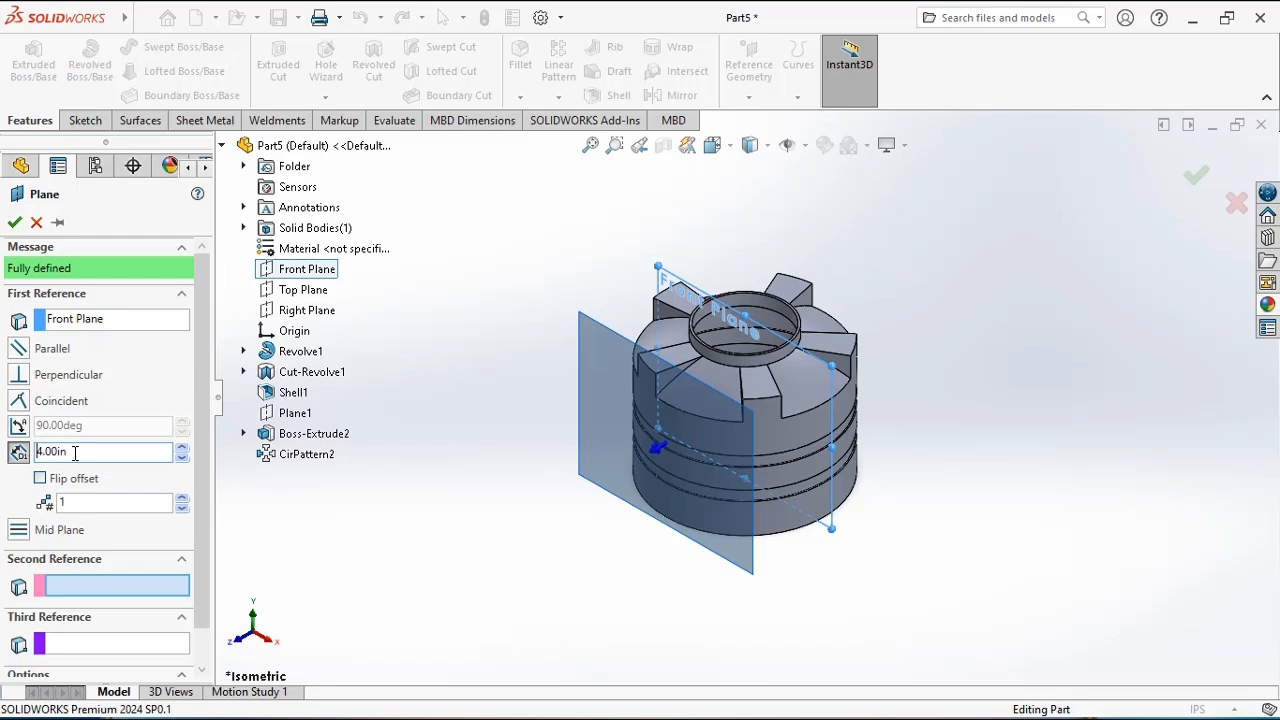
left_click(14, 229)
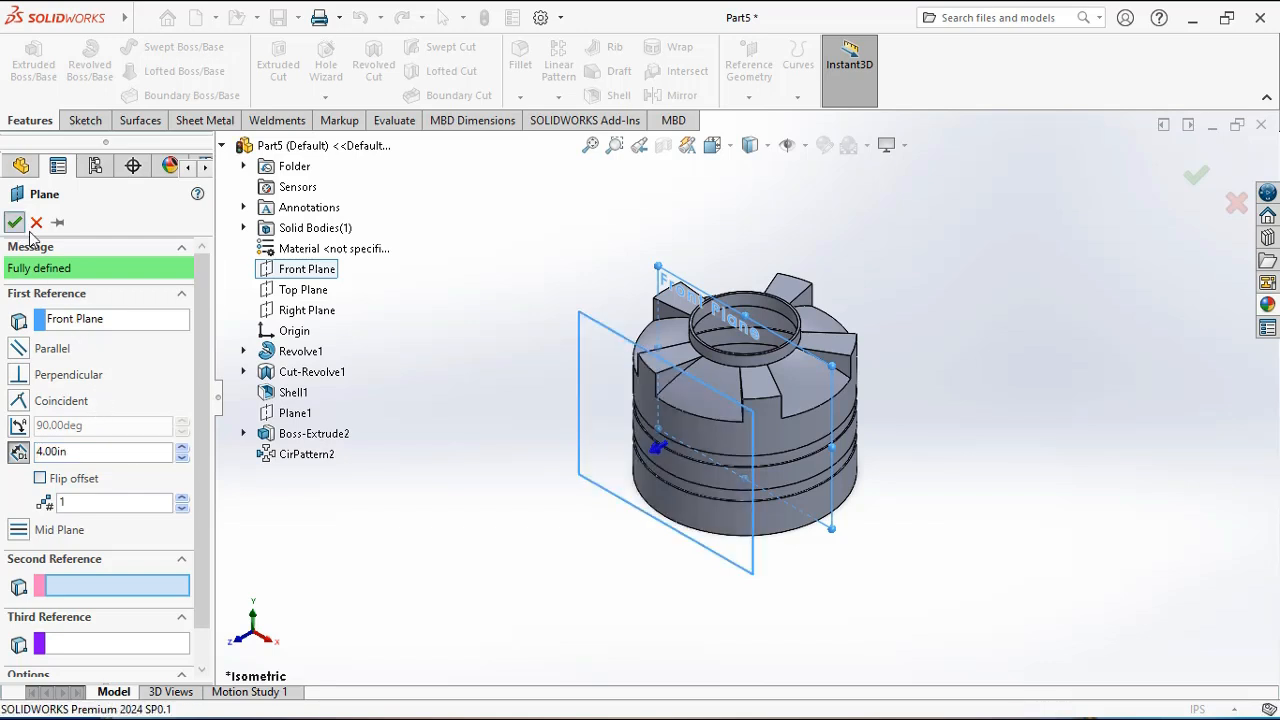
left_click(477, 453)
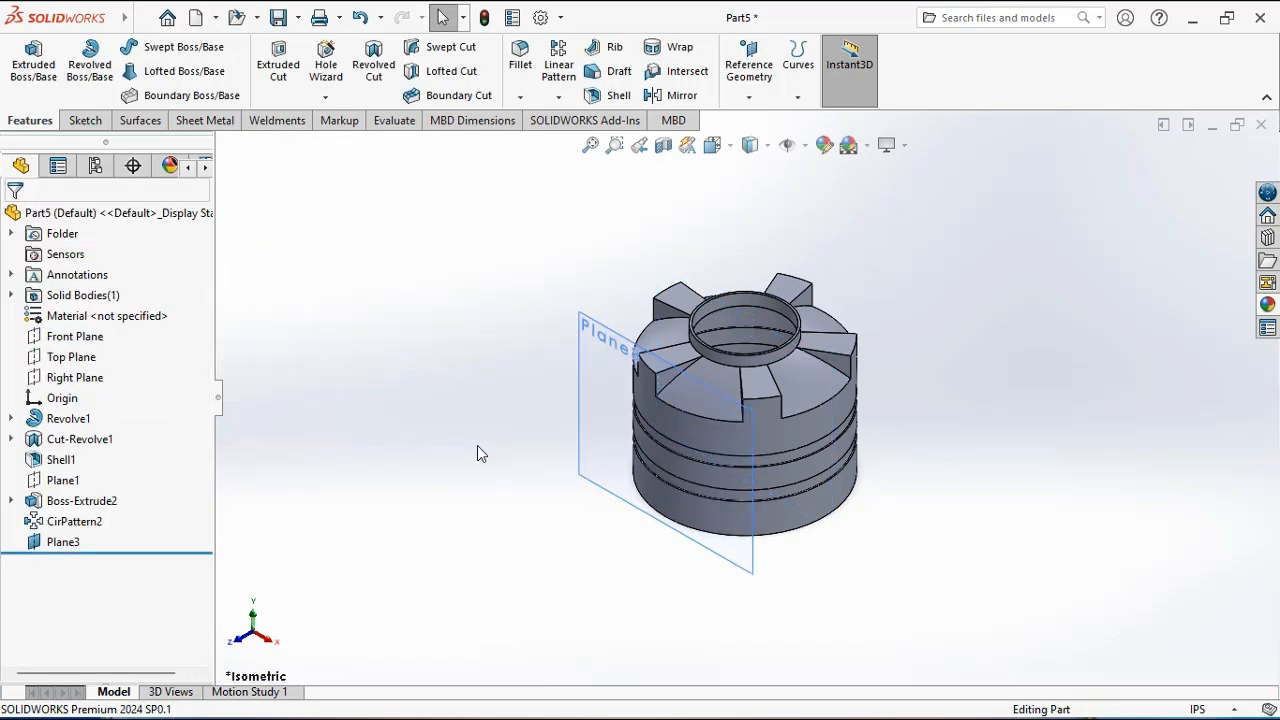
Start a sketch on the new offset plane and draw a vertical centerline about 2.08 in long up from the origin.
left_click(83, 122)
left_click(20, 67)
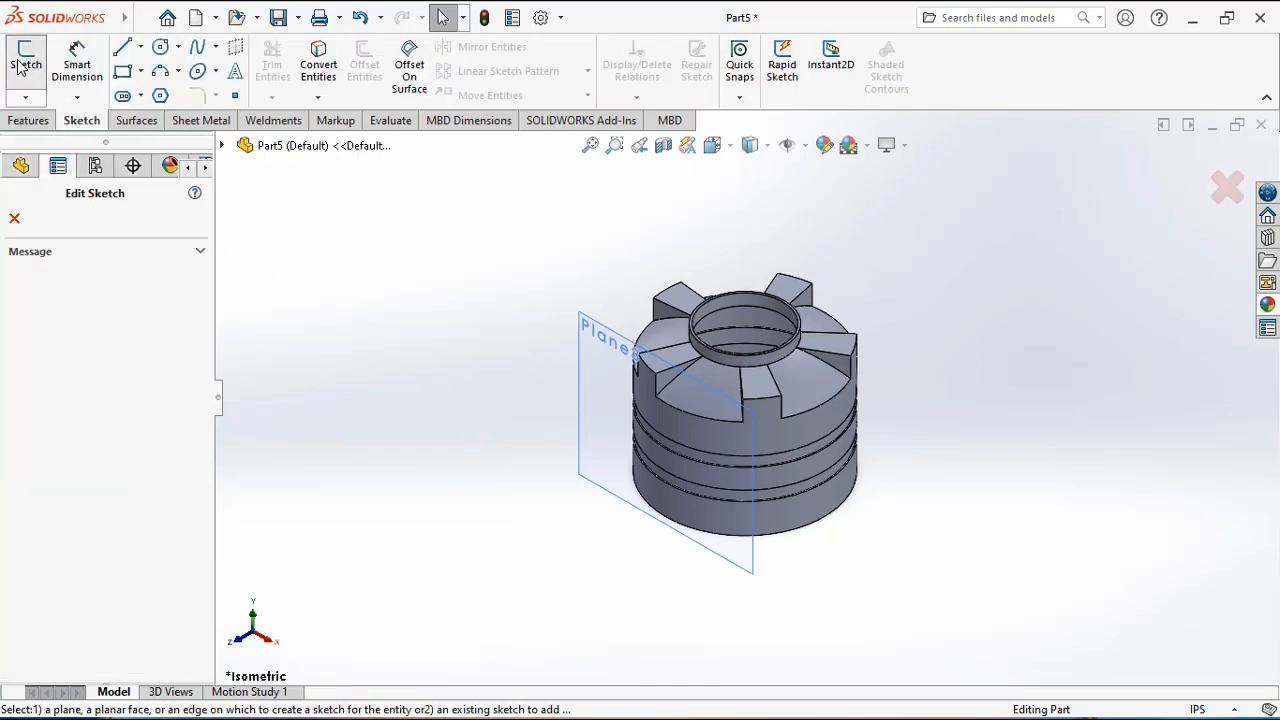
left_click(618, 398)
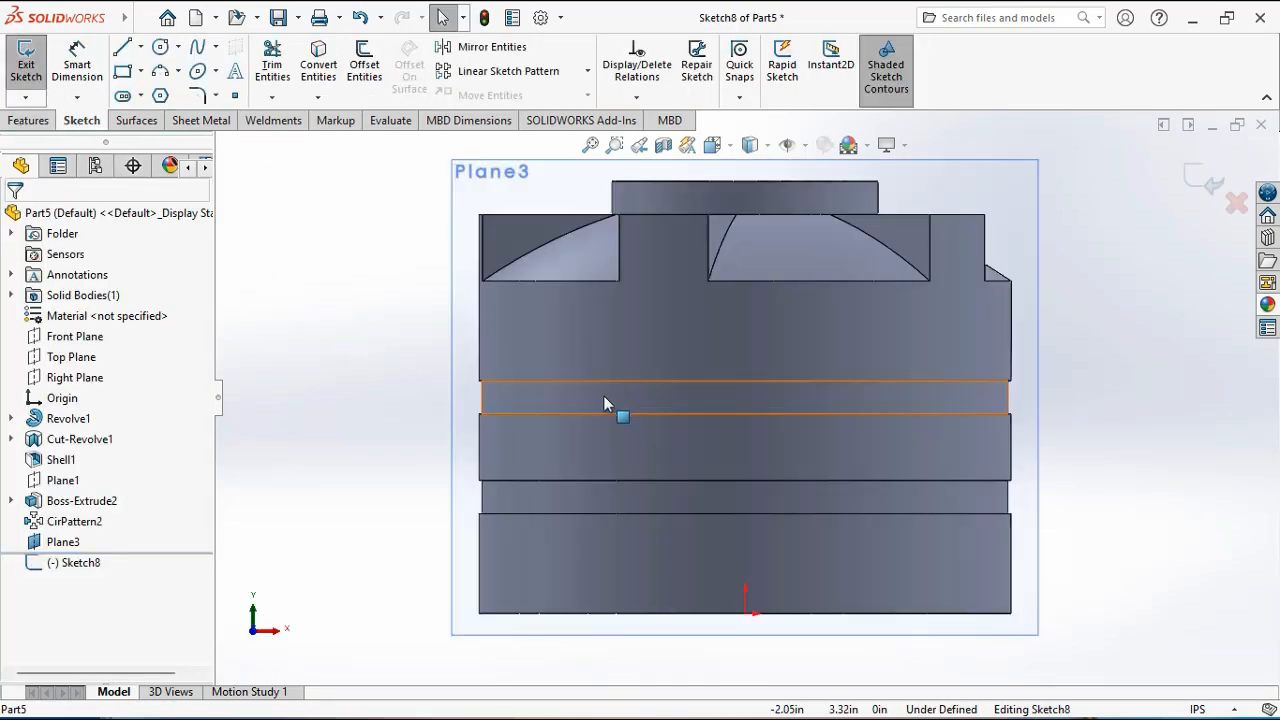
scroll(814, 531, "up", 3)
scroll(801, 538, "down", 3)
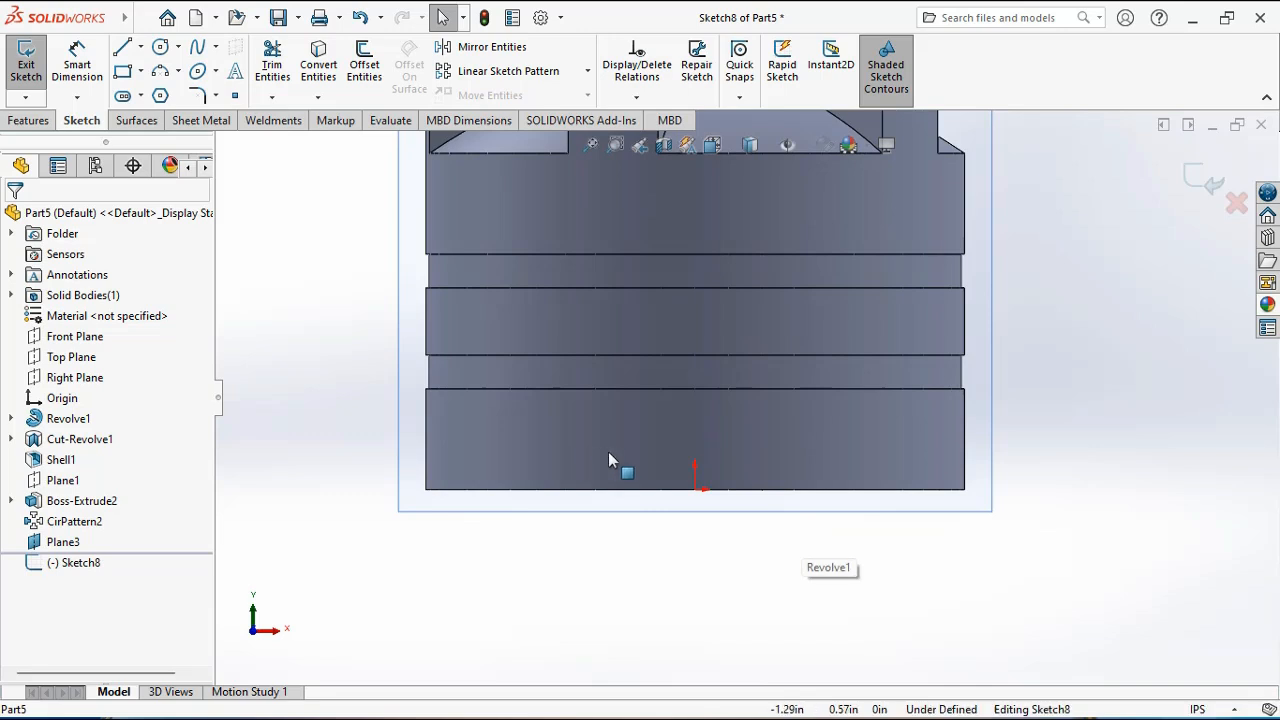
scroll(612, 456, "down", 1)
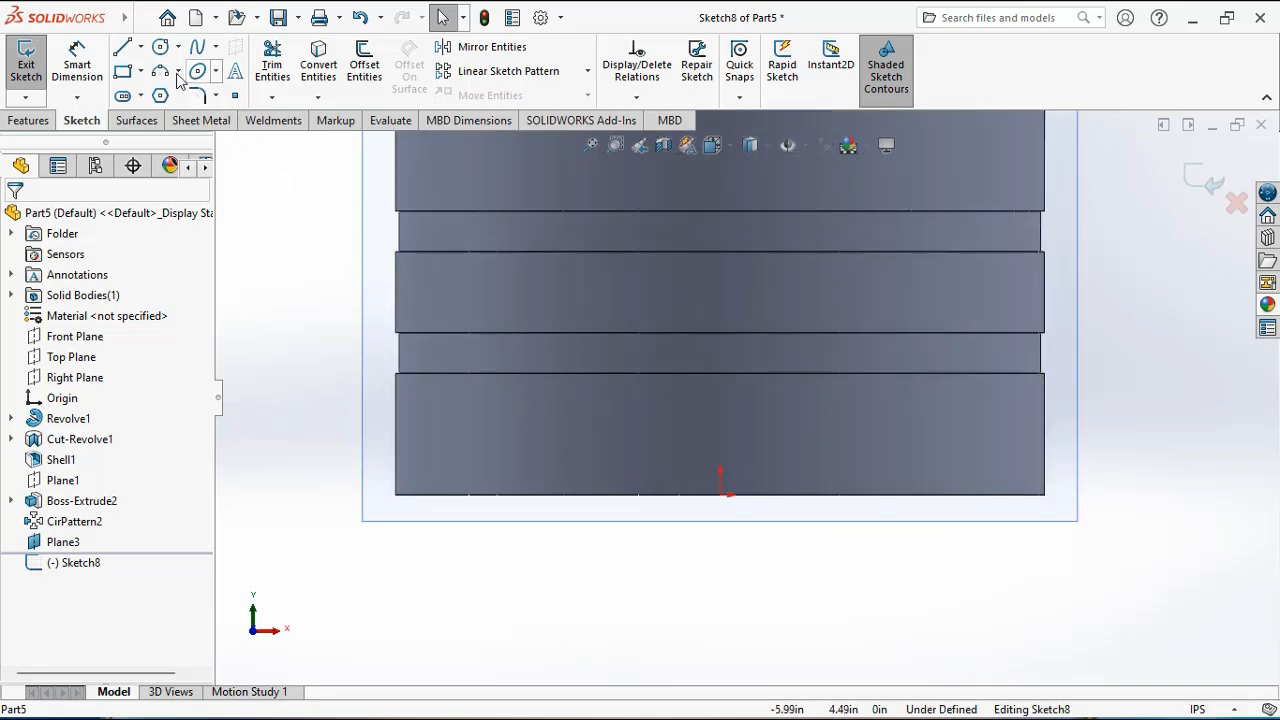
left_click(140, 47)
left_click(160, 88)
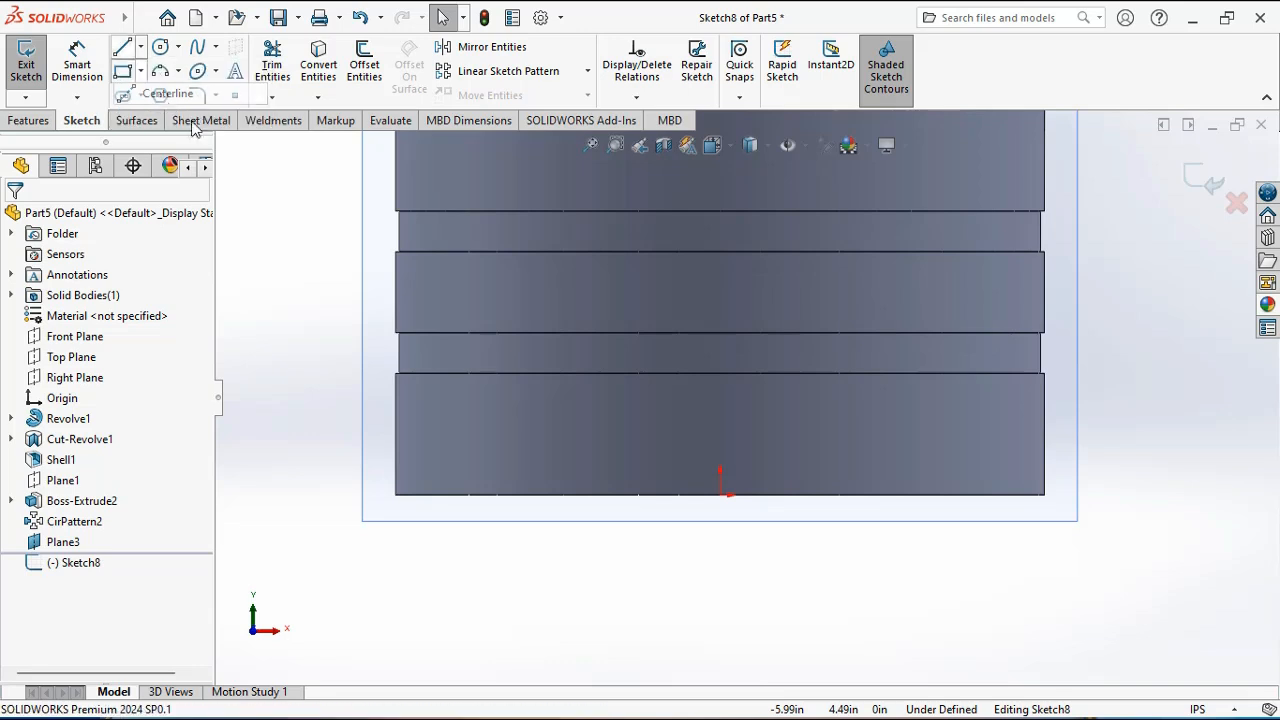
left_click(721, 493)
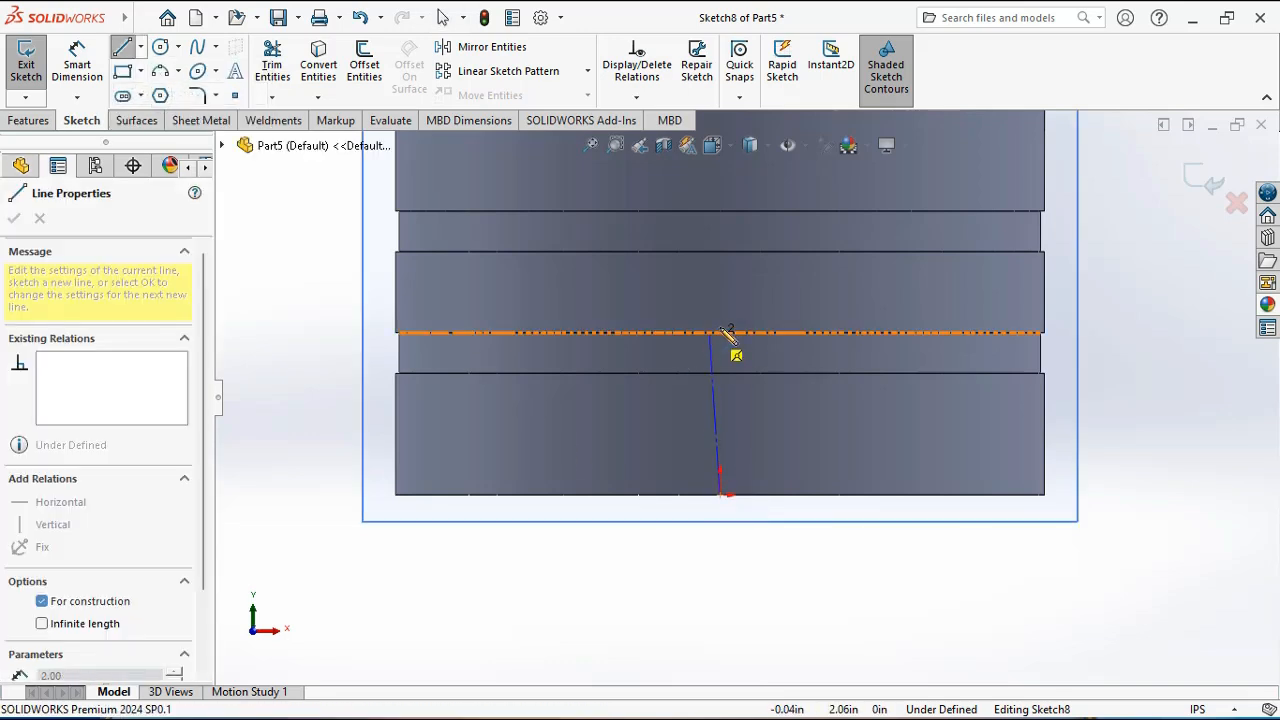
left_click(721, 327)
right_click(731, 334)
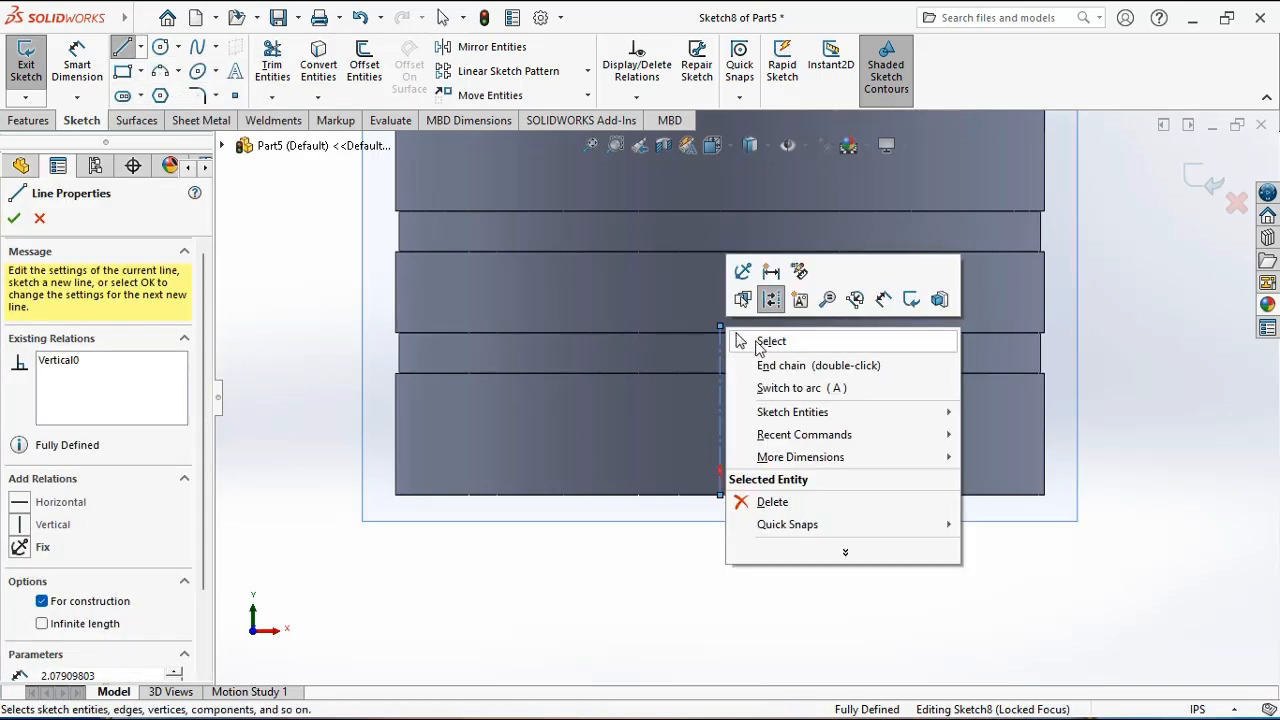
left_click(763, 340)
Sketch a closed arch on the tank's bottom edge, about 1.43 in wide, with vertical sides about 0.83 in high and a tangent arc on top.
left_click(123, 48)
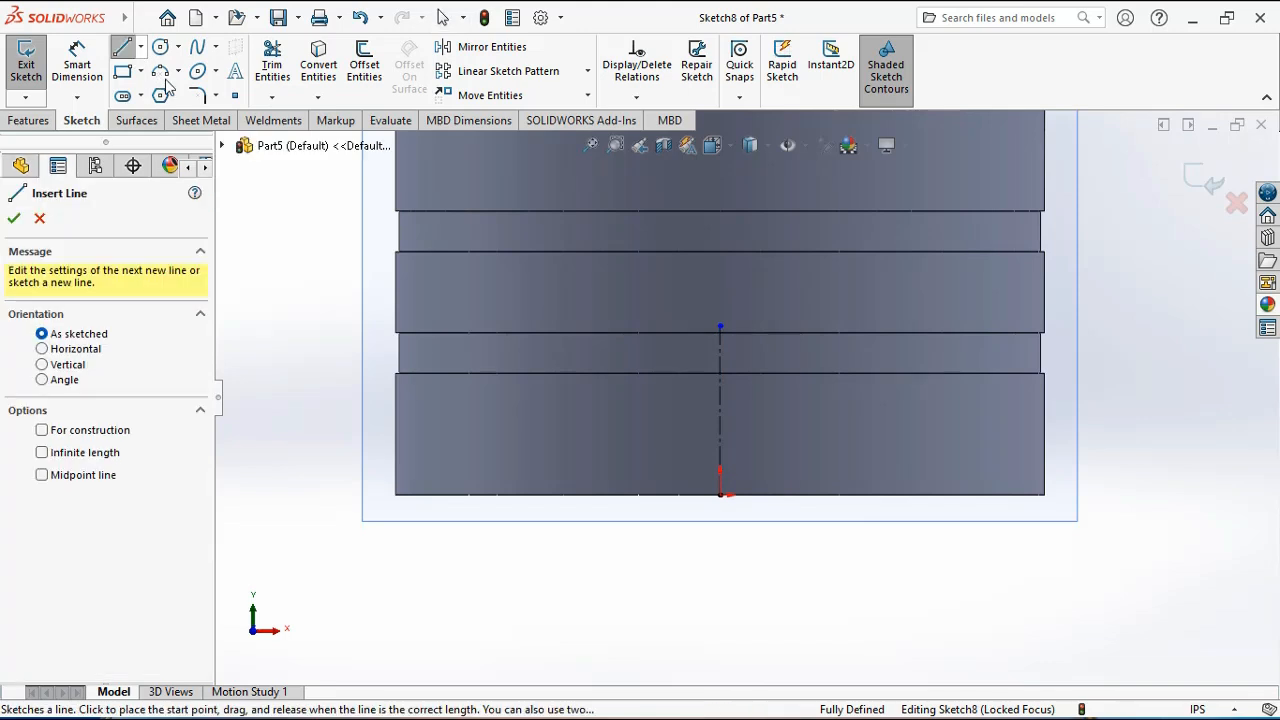
left_click(650, 496)
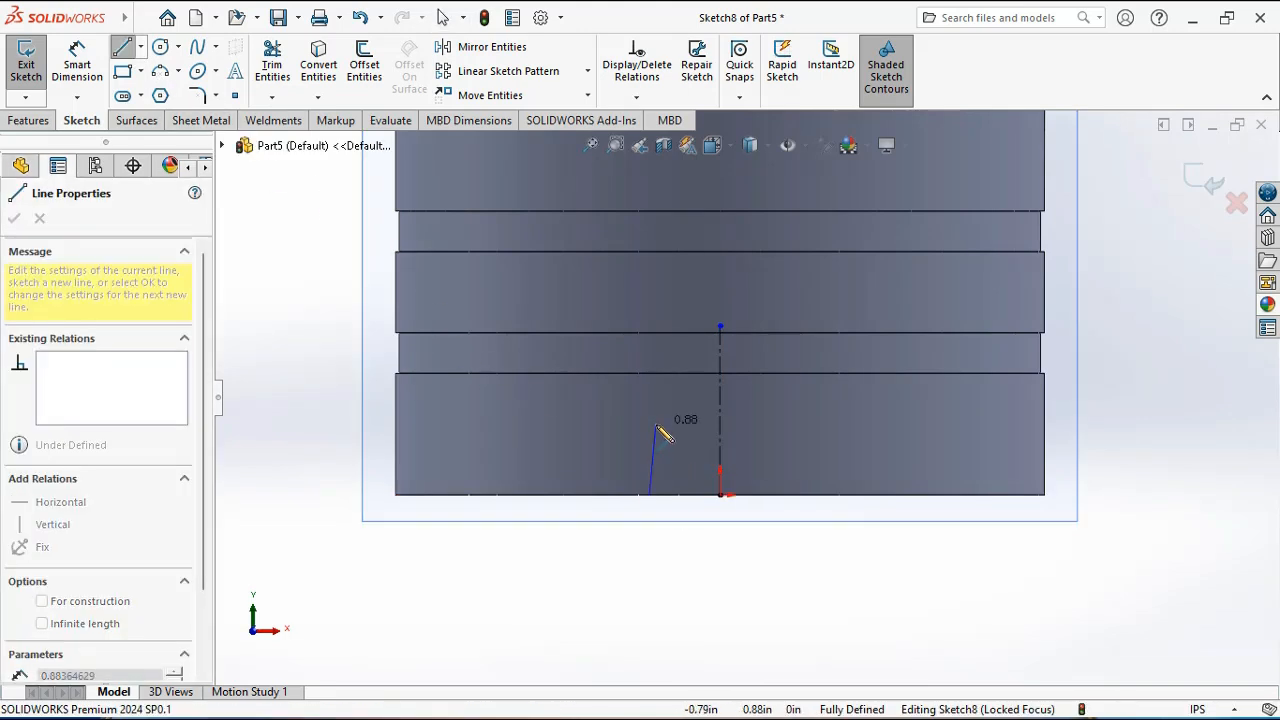
left_click(650, 428)
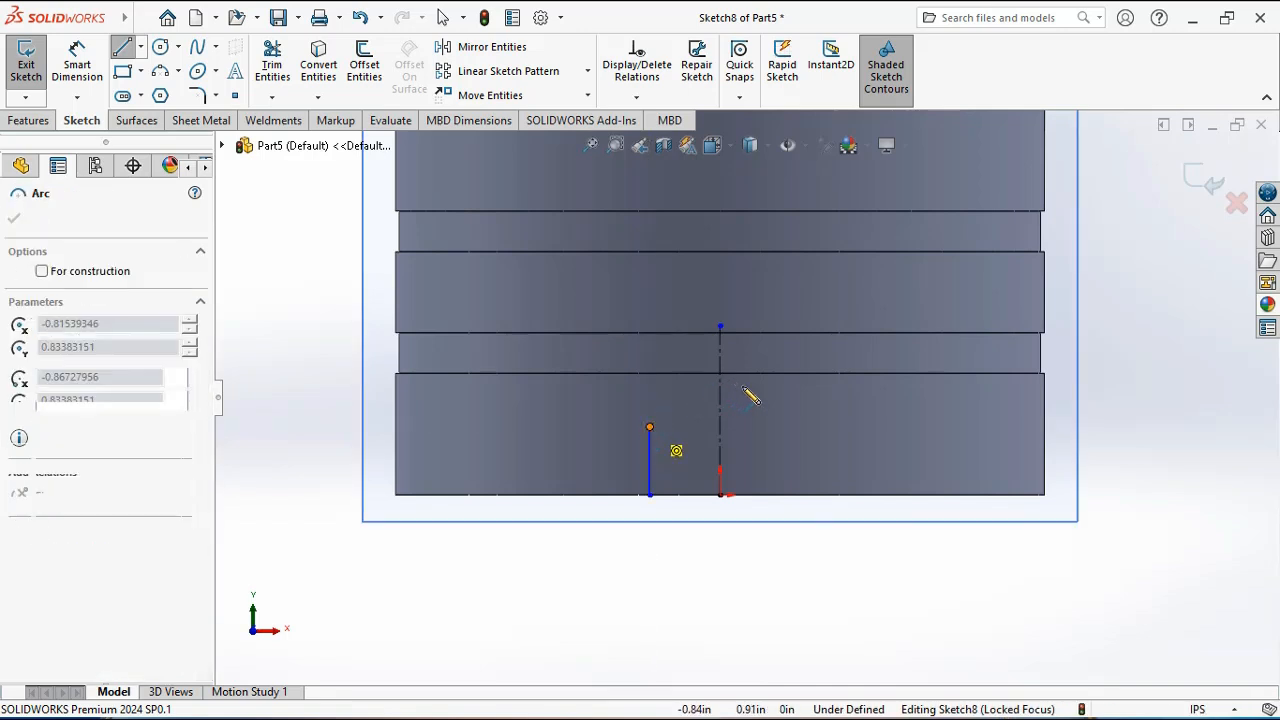
left_click(766, 427)
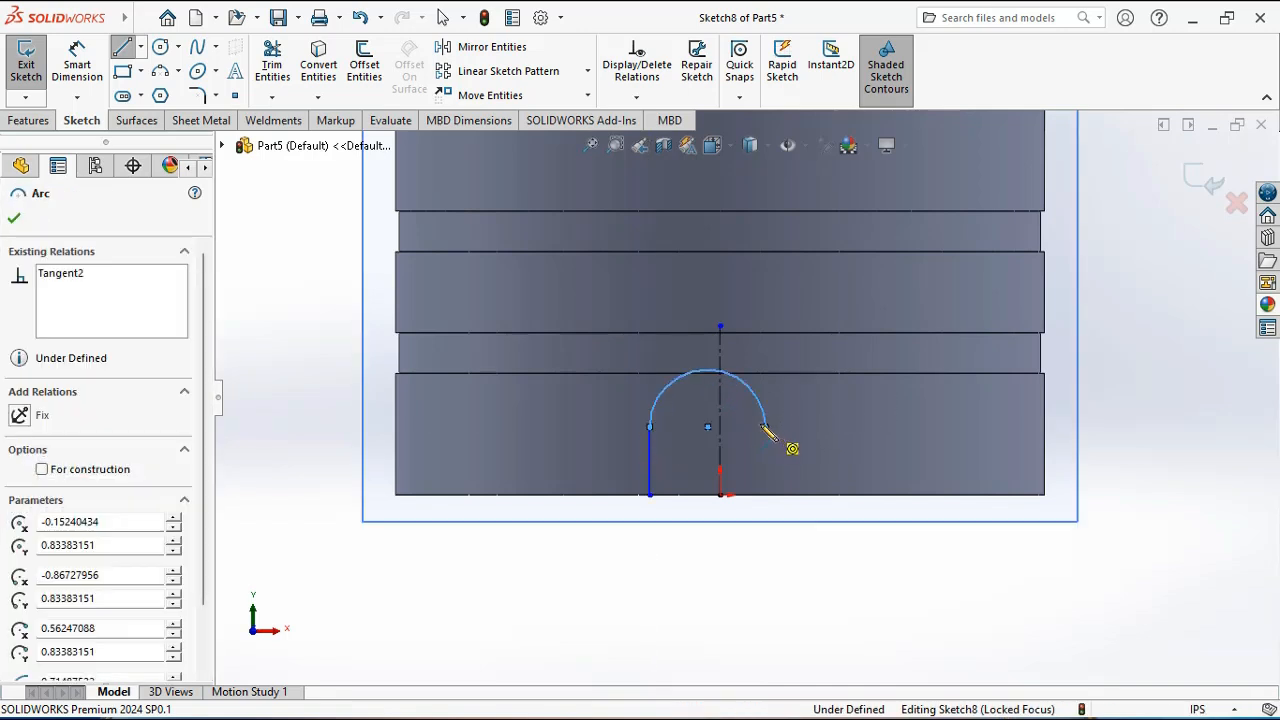
left_click(766, 427)
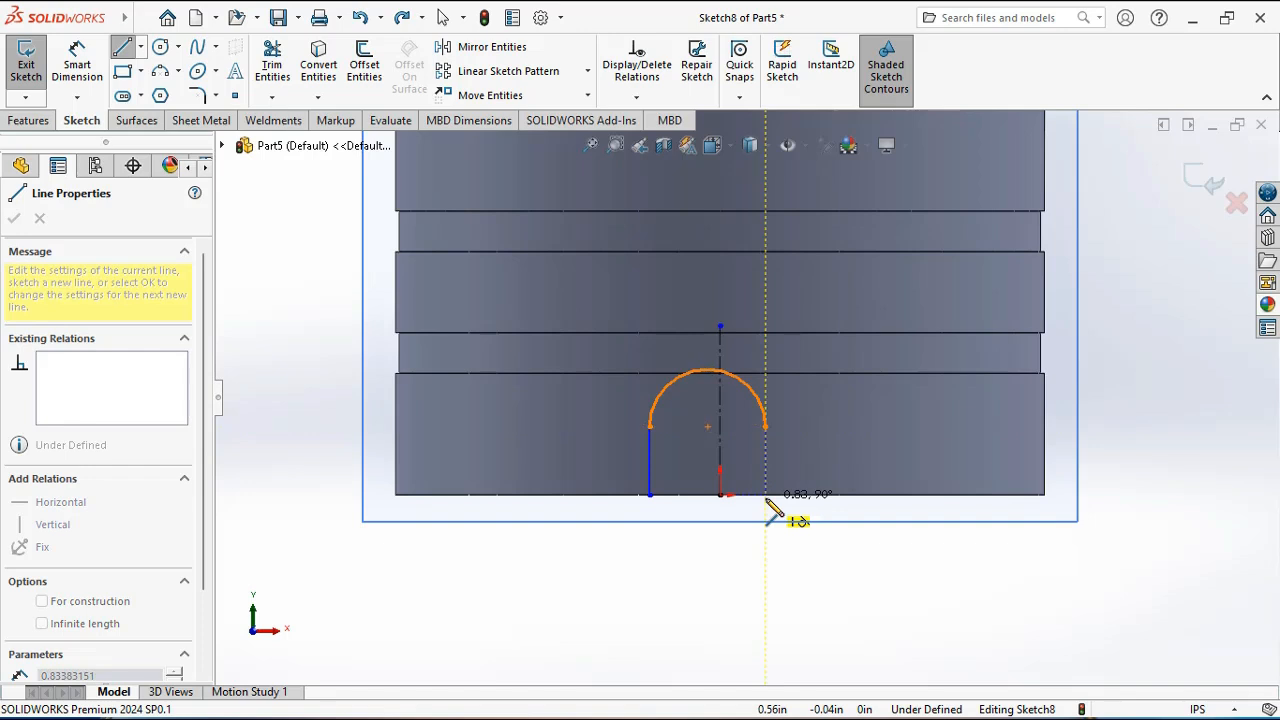
left_click(765, 494)
left_click(650, 494)
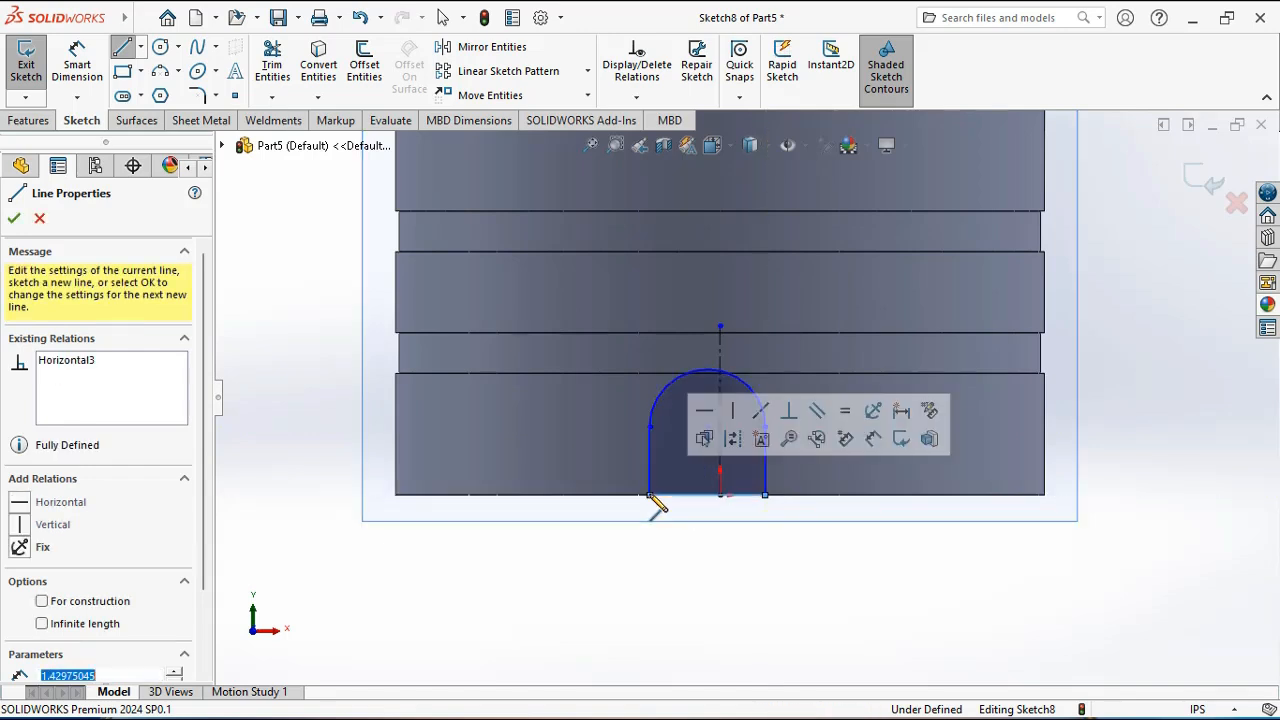
right_click(680, 512)
left_click(720, 527)
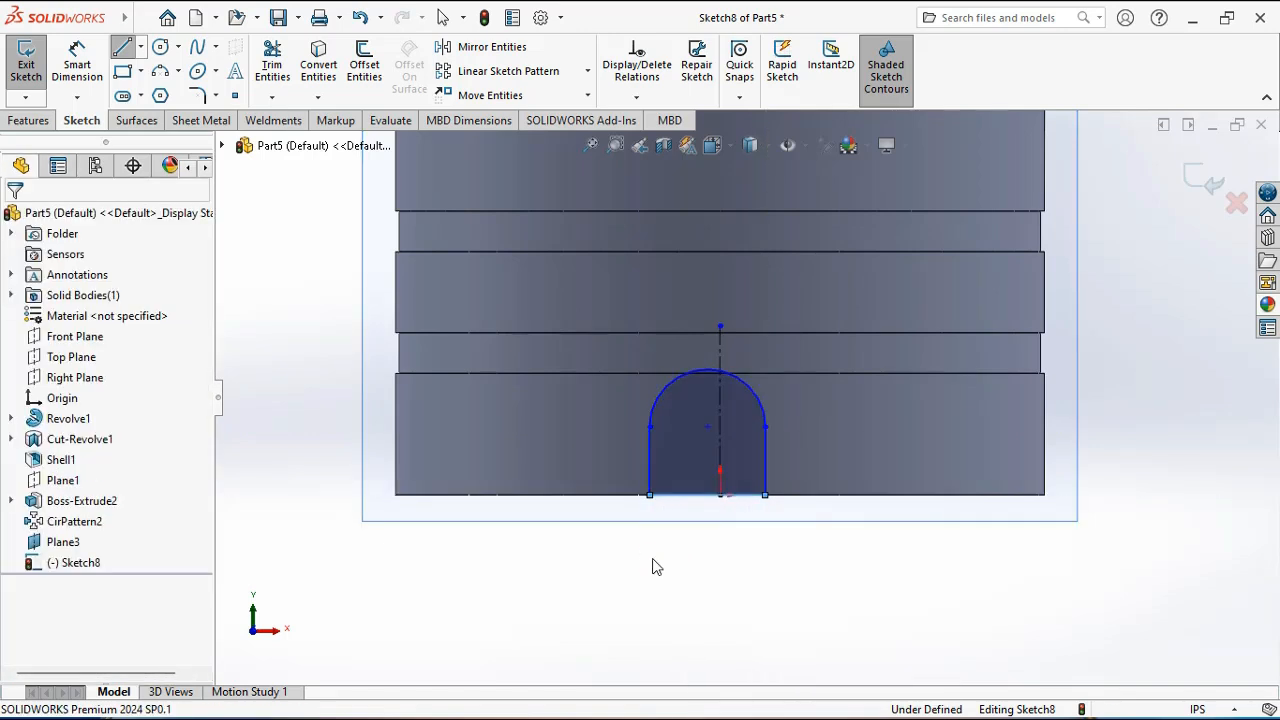
Make the arch's two vertical sides symmetric about the vertical centerline.
left_click(652, 479)
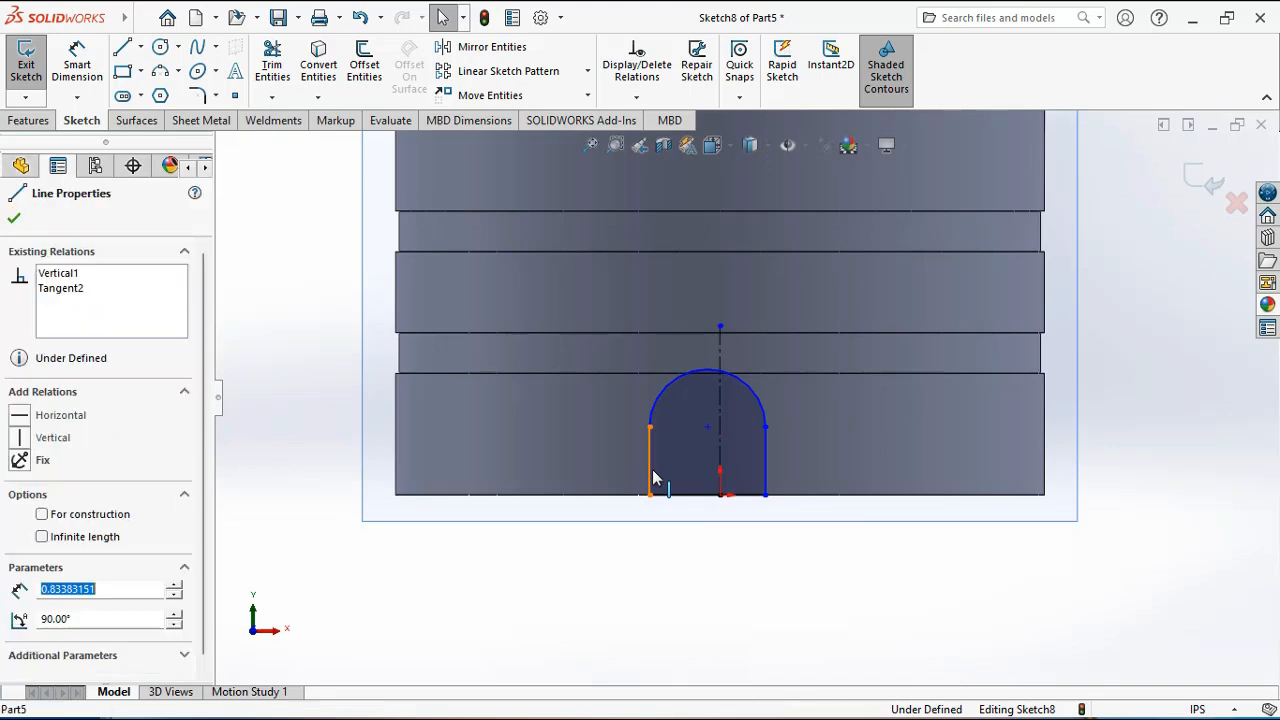
left_click(764, 470, "ctrl")
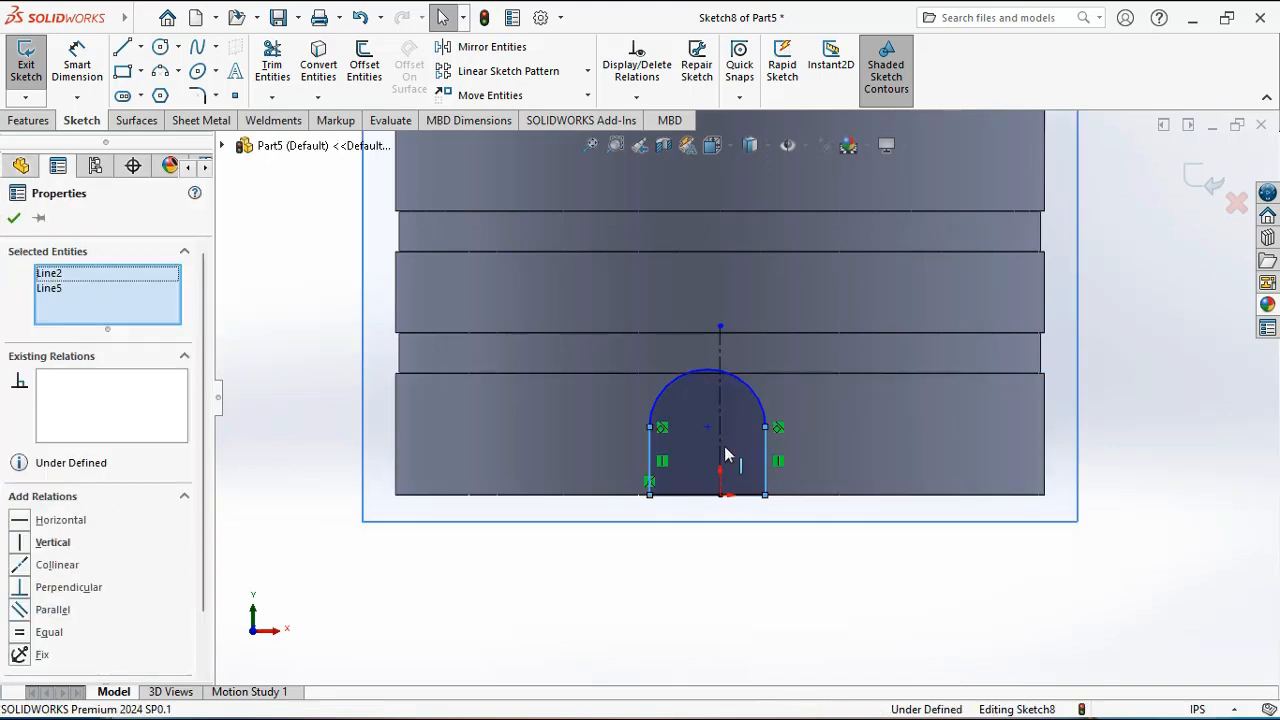
left_click(721, 455)
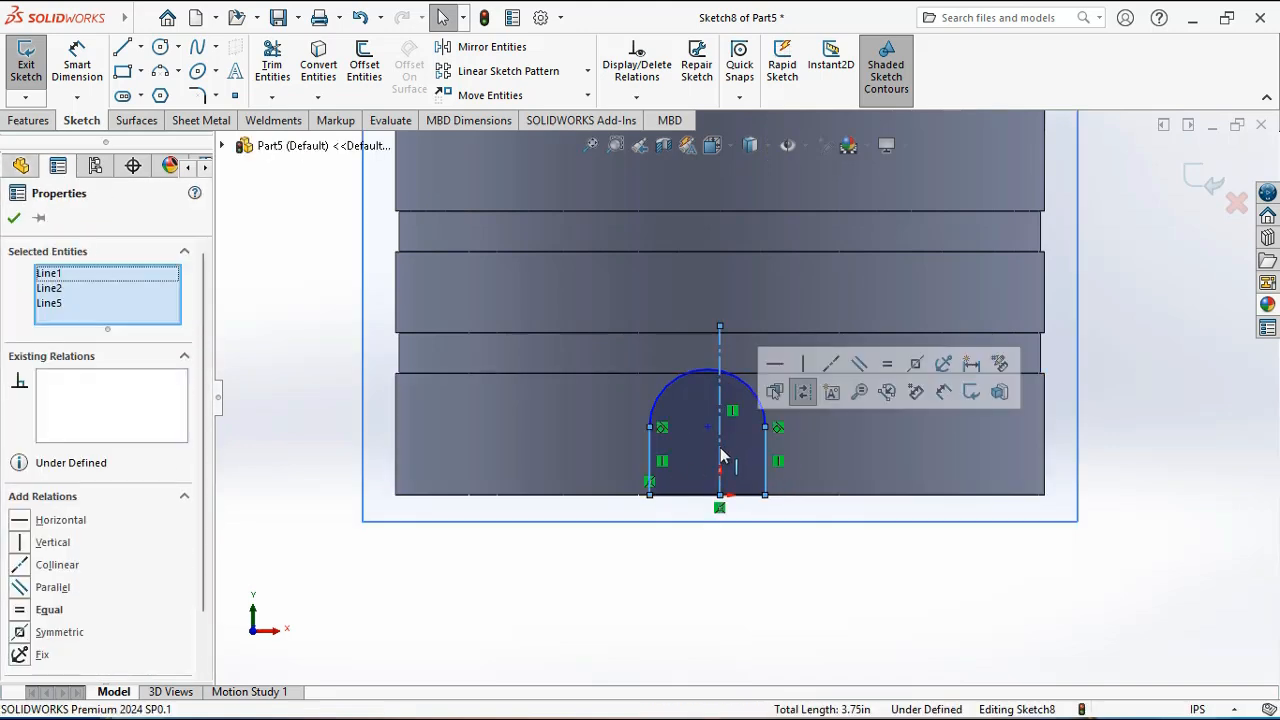
left_click(941, 378)
left_click(794, 553)
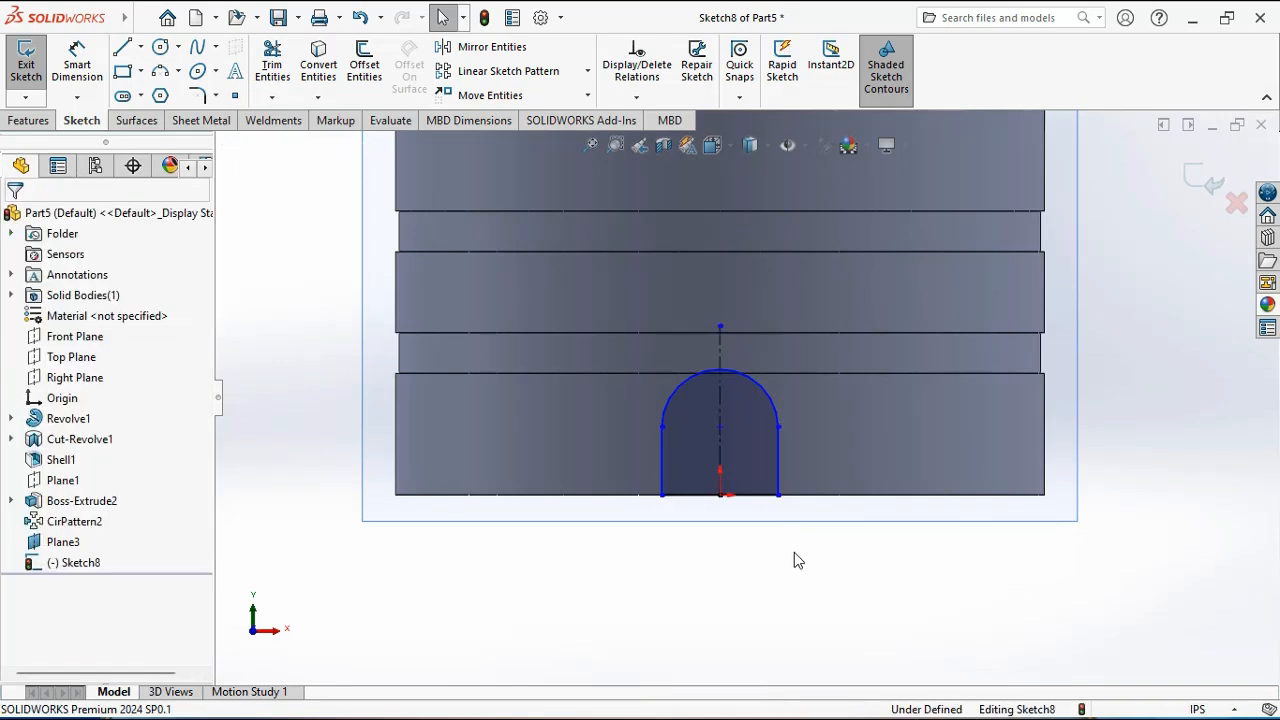
Dimension the arch's straight vertical side and set its height to 0.5 in.
left_click(77, 62)
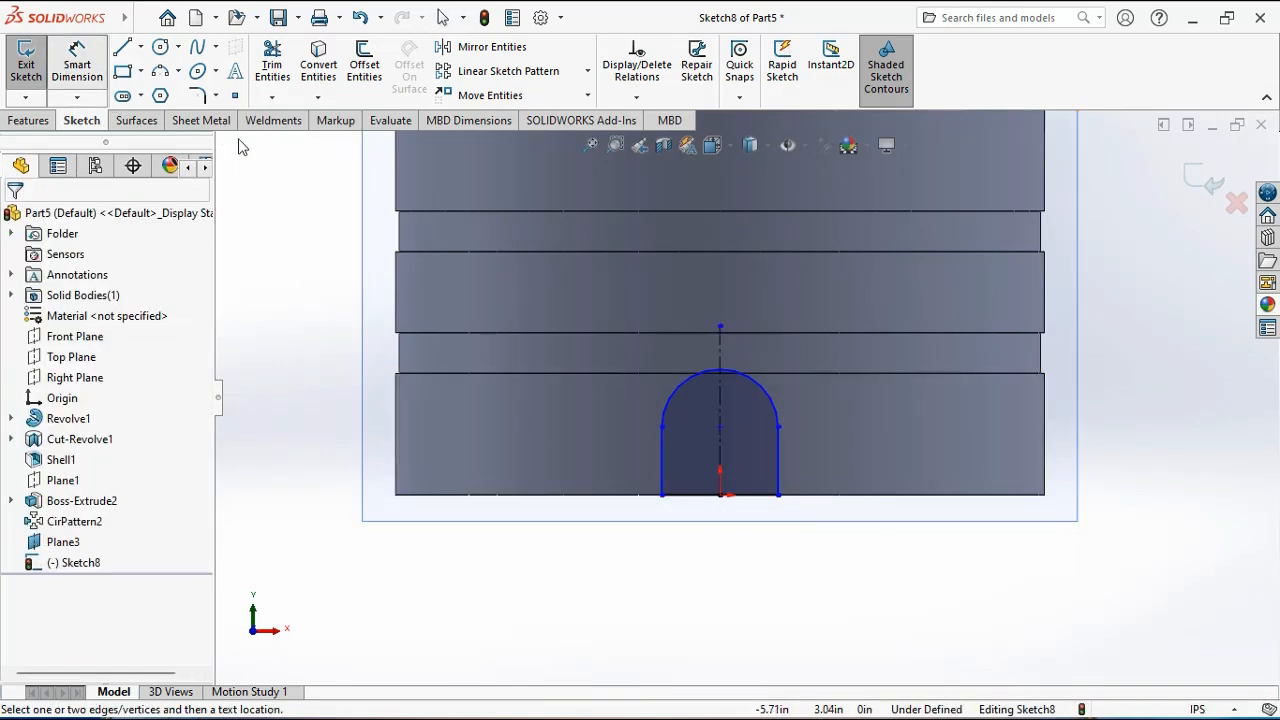
left_click(785, 458)
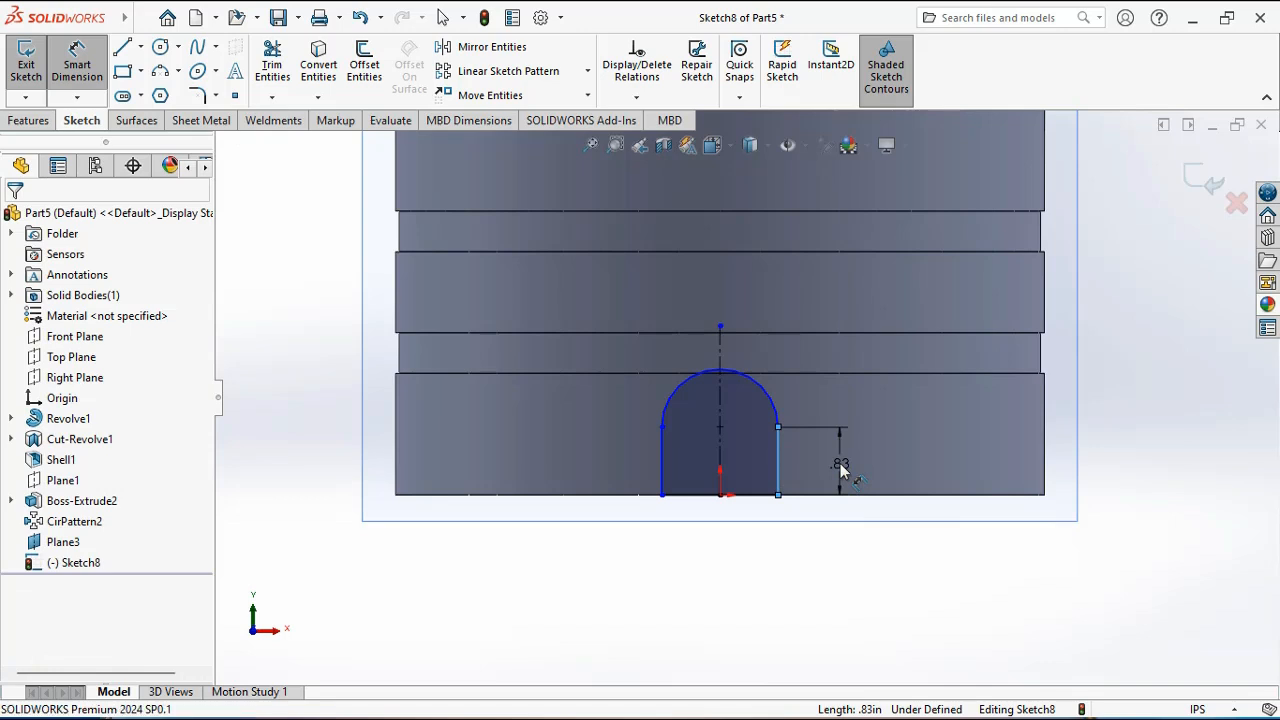
left_click(840, 470)
type("0.")
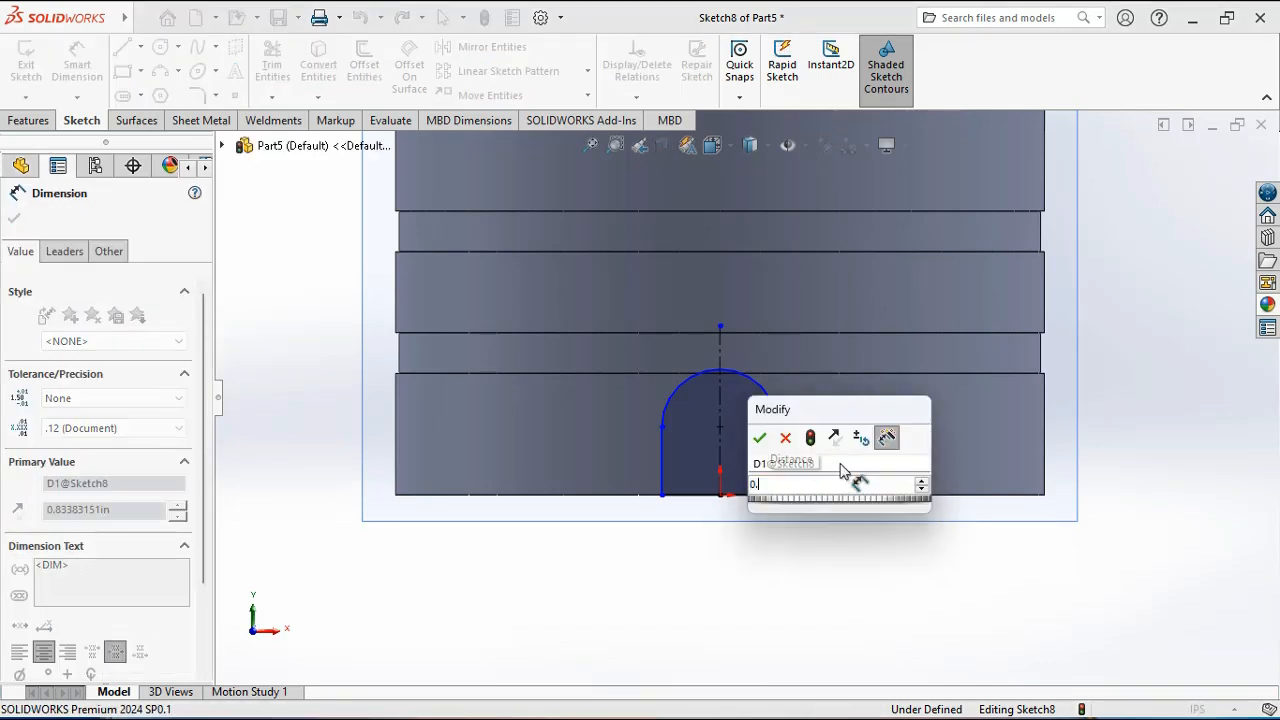
type("5")
key("Return")
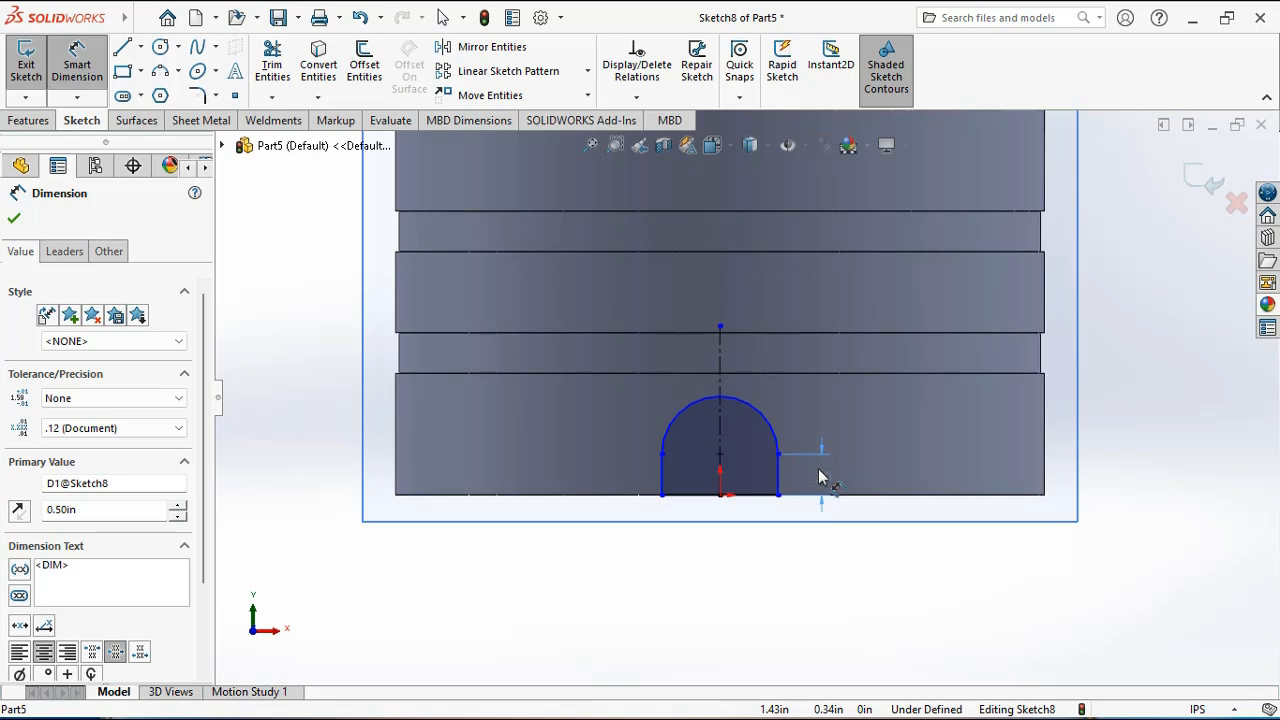
Dimension the arc on top of the arch and set its radius to 0.4 in.
left_click(811, 404)
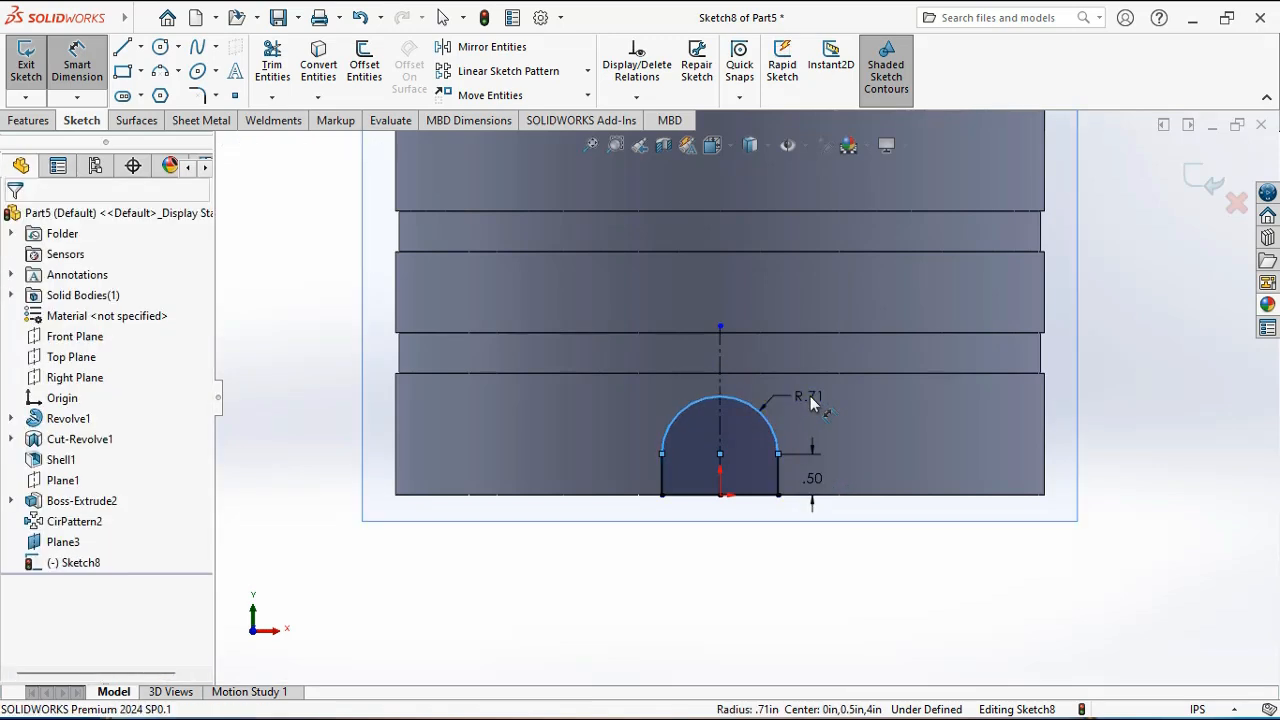
left_click(811, 404)
type("0.4")
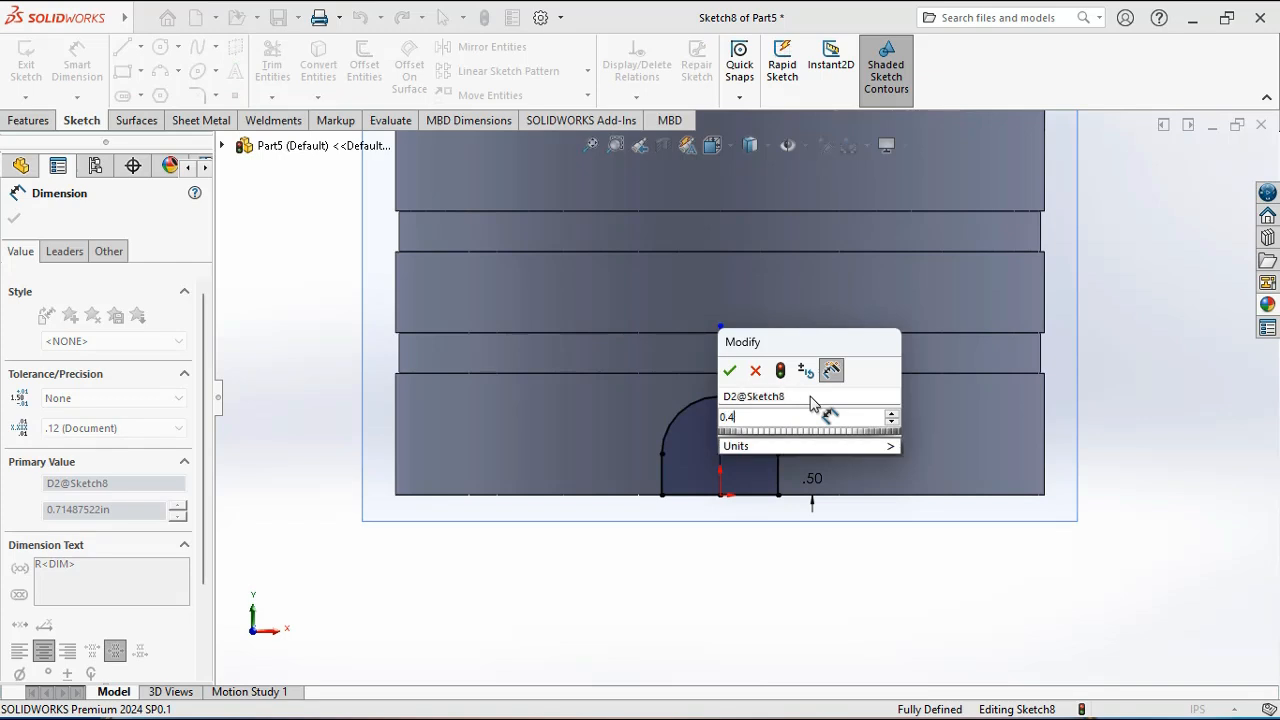
key("Return")
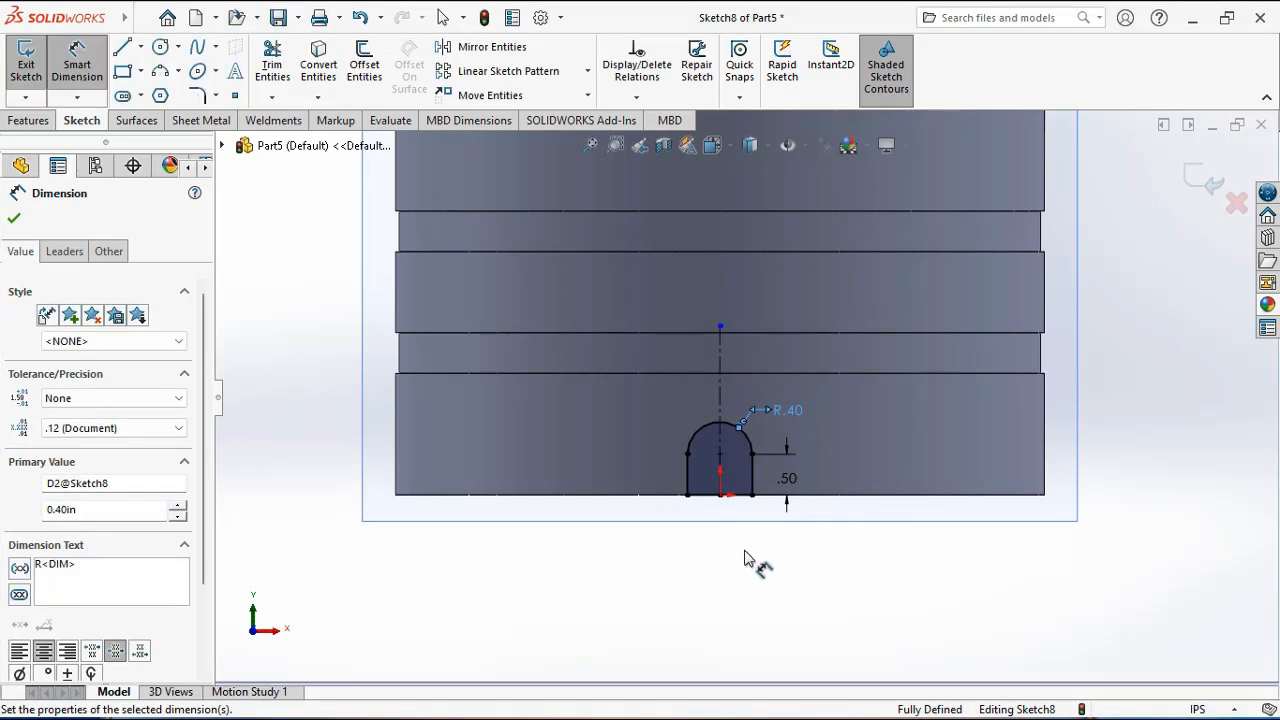
left_click(686, 614)
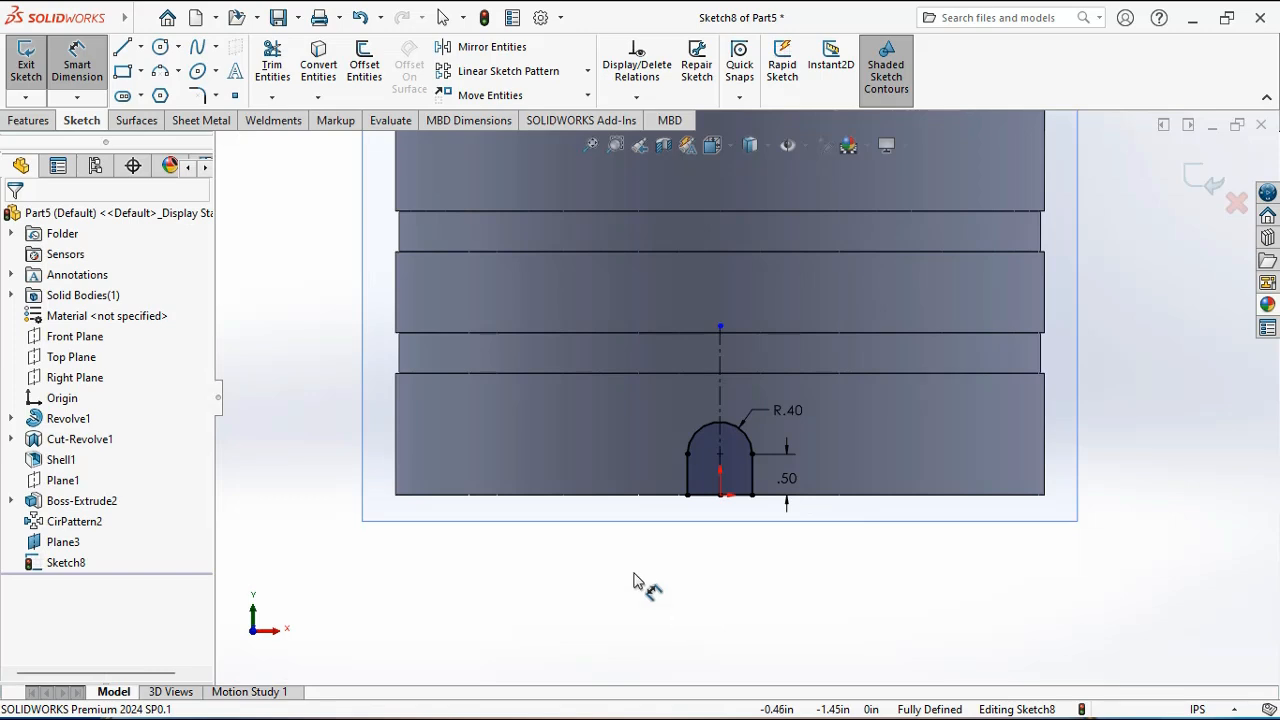
Cut-extrude the arch profile into the tank wall with a Blind depth of 0.05 in.
left_click(29, 120)
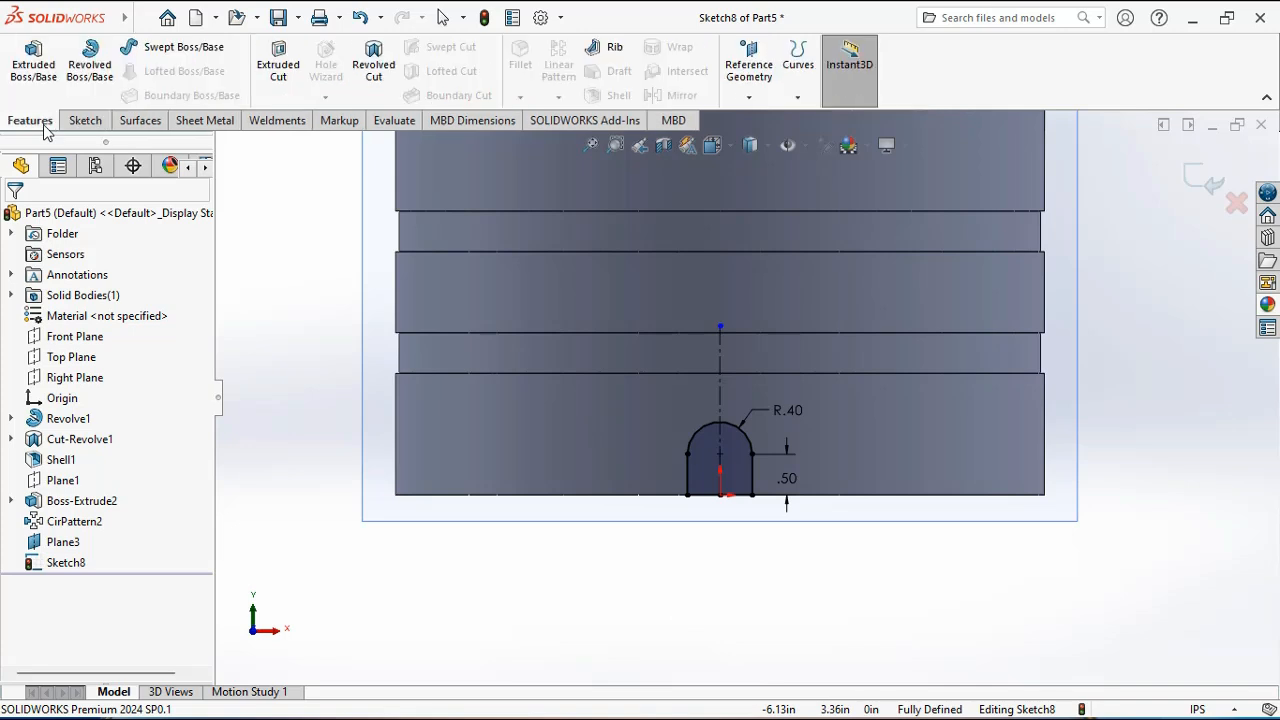
left_click(284, 70)
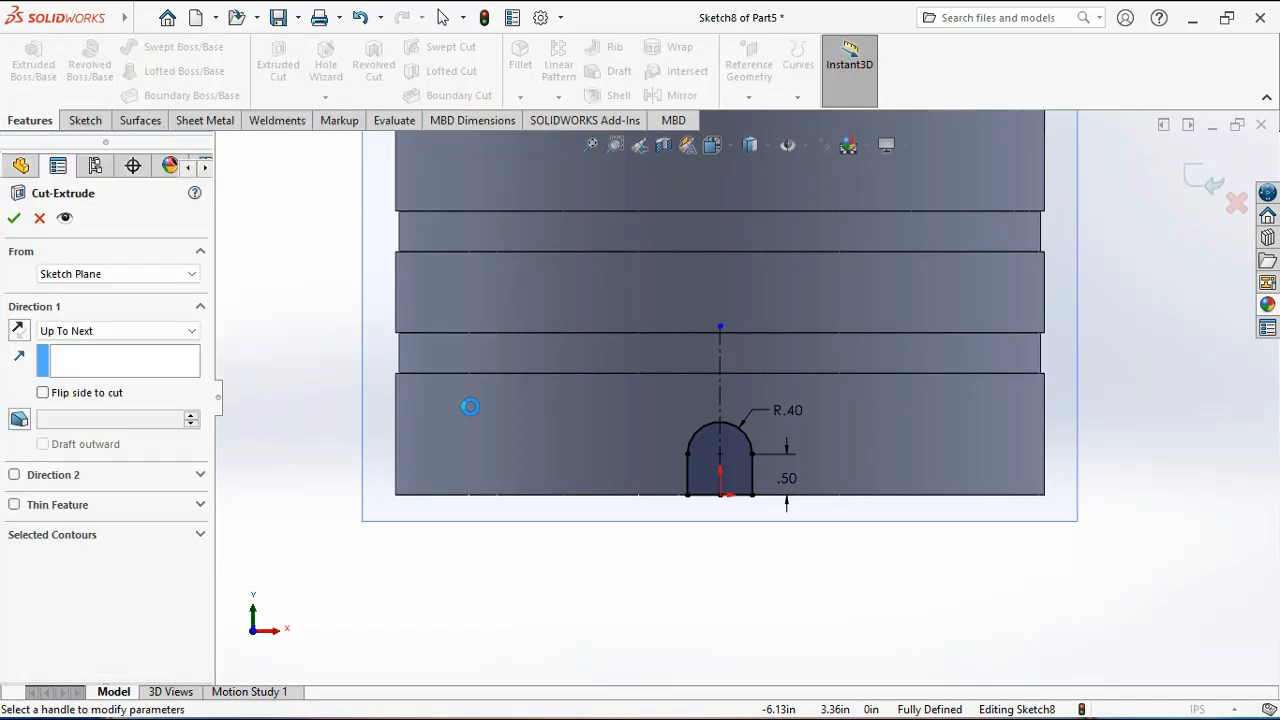
left_click(103, 334)
left_click(103, 343)
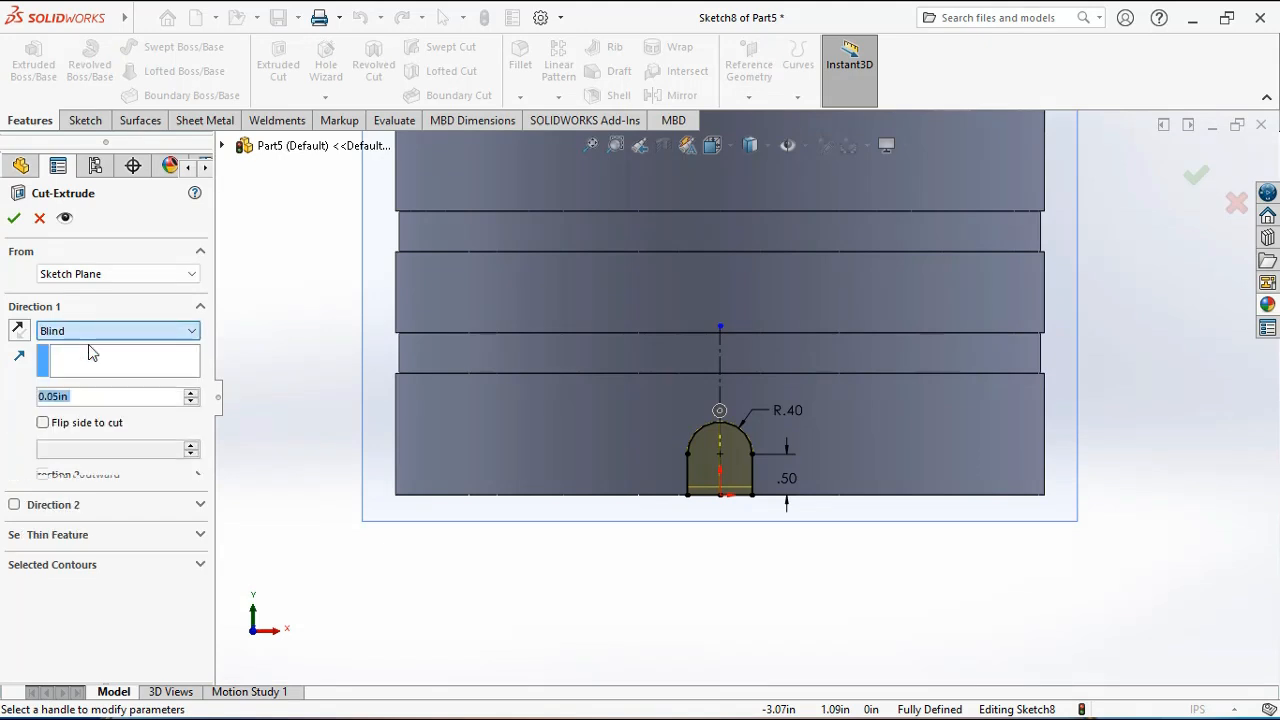
left_click(97, 400)
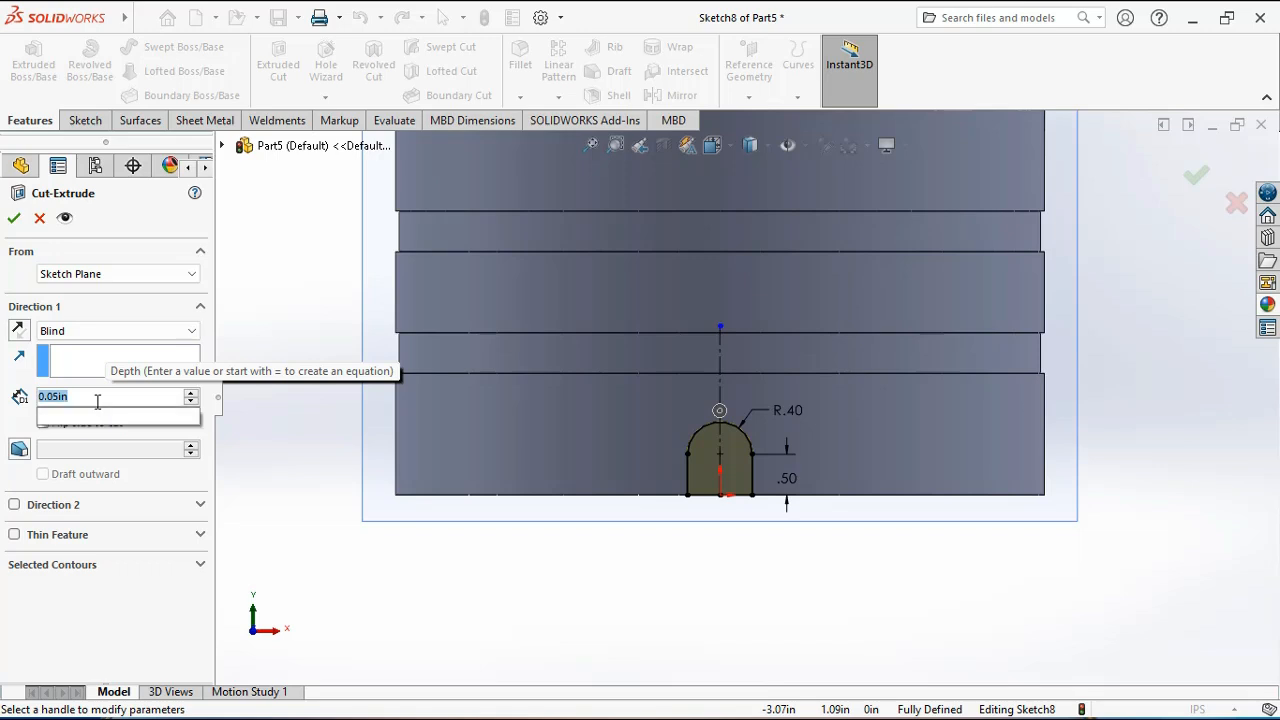
type("0.05")
key("Return")
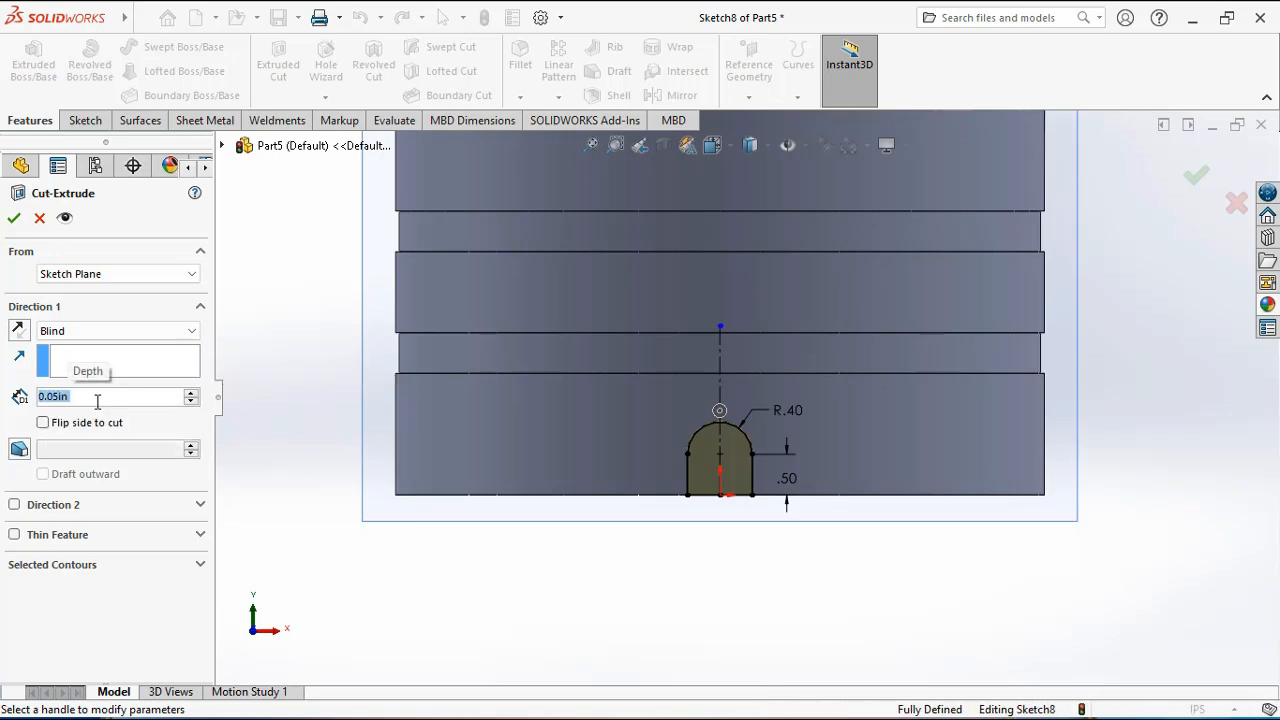
left_click(14, 218)
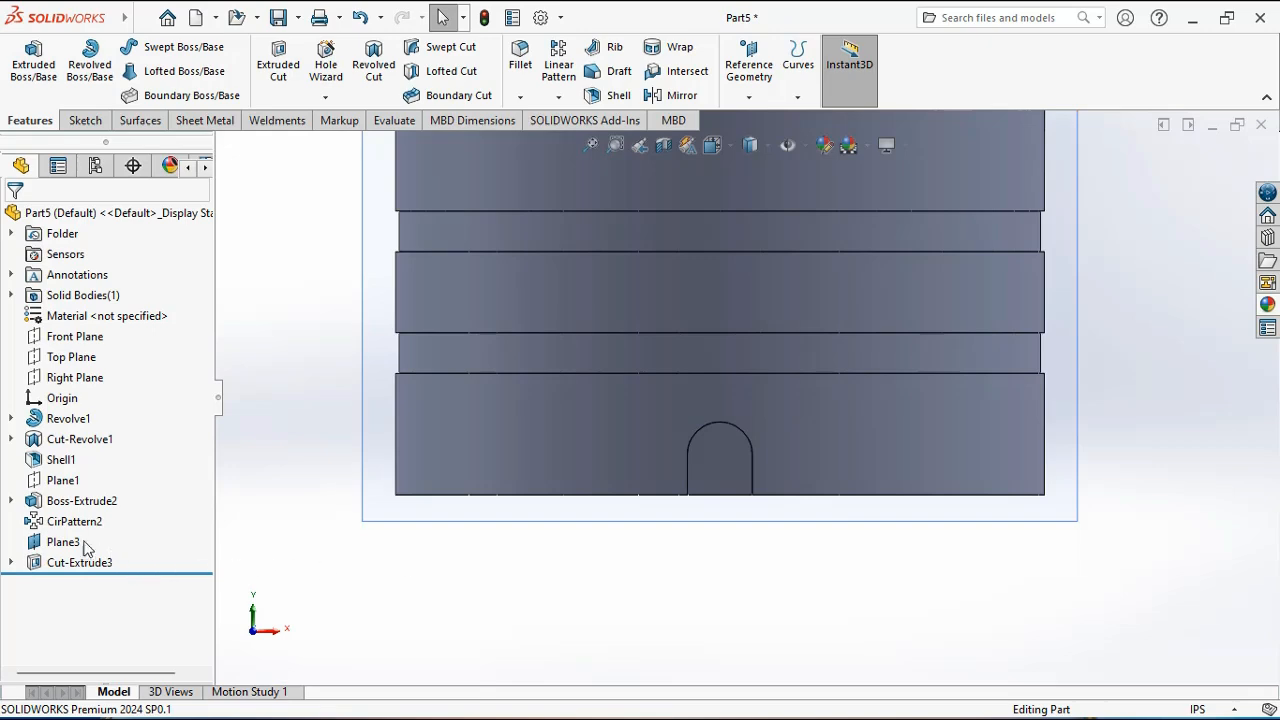
Hide the offset reference plane that carried the arch sketch.
left_click(84, 546)
left_click(120, 505)
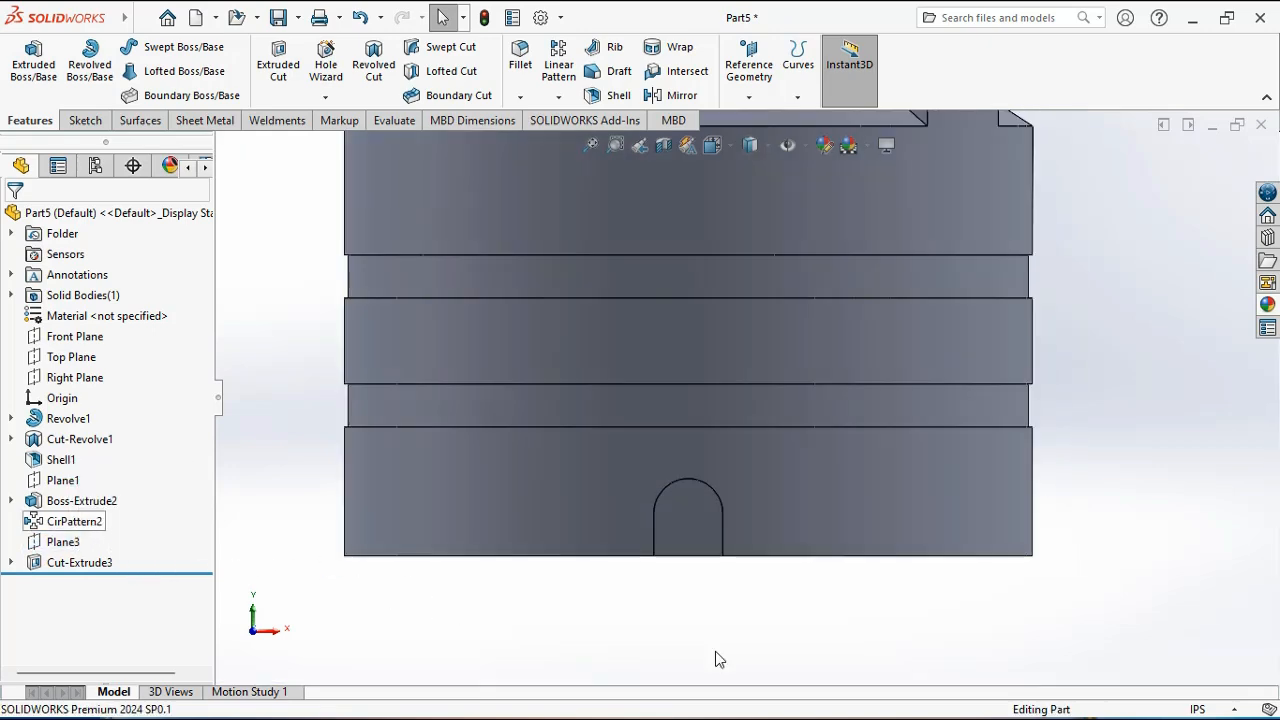
key("ctrl+7")
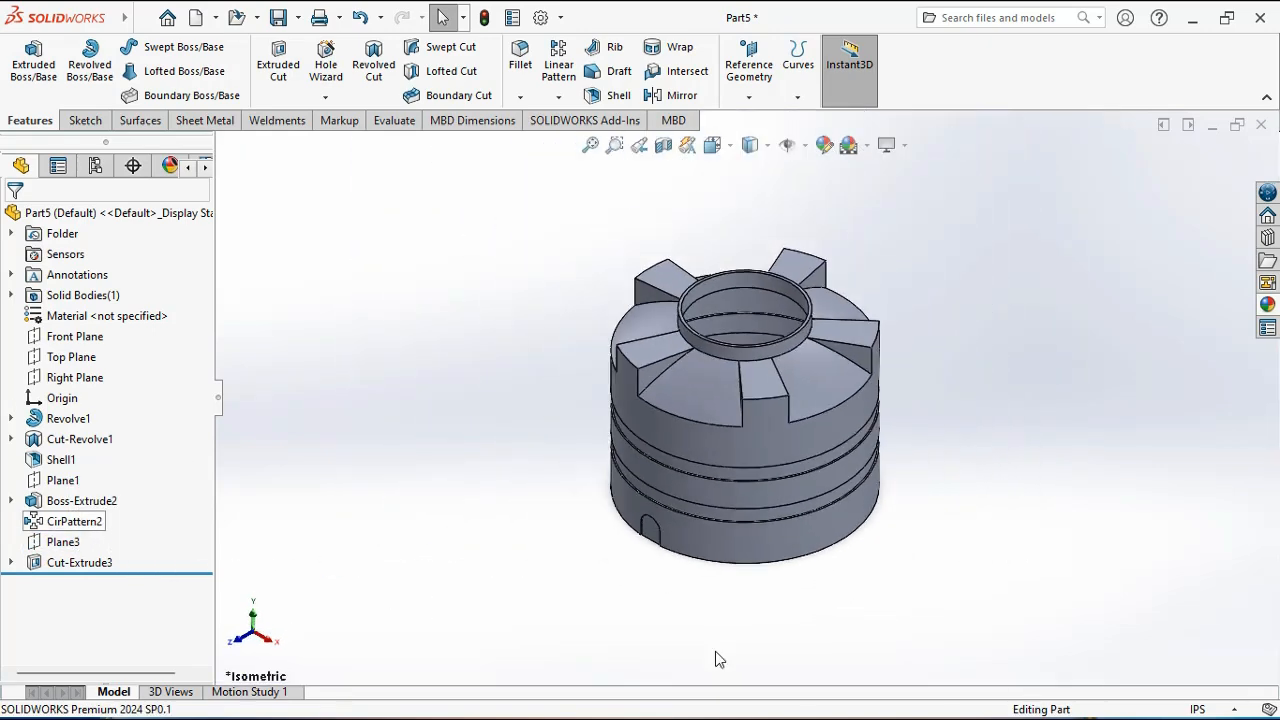
Start a sketch on the recessed arch face and draw a circle about 0.41 in in diameter above the origin.
left_click(82, 120)
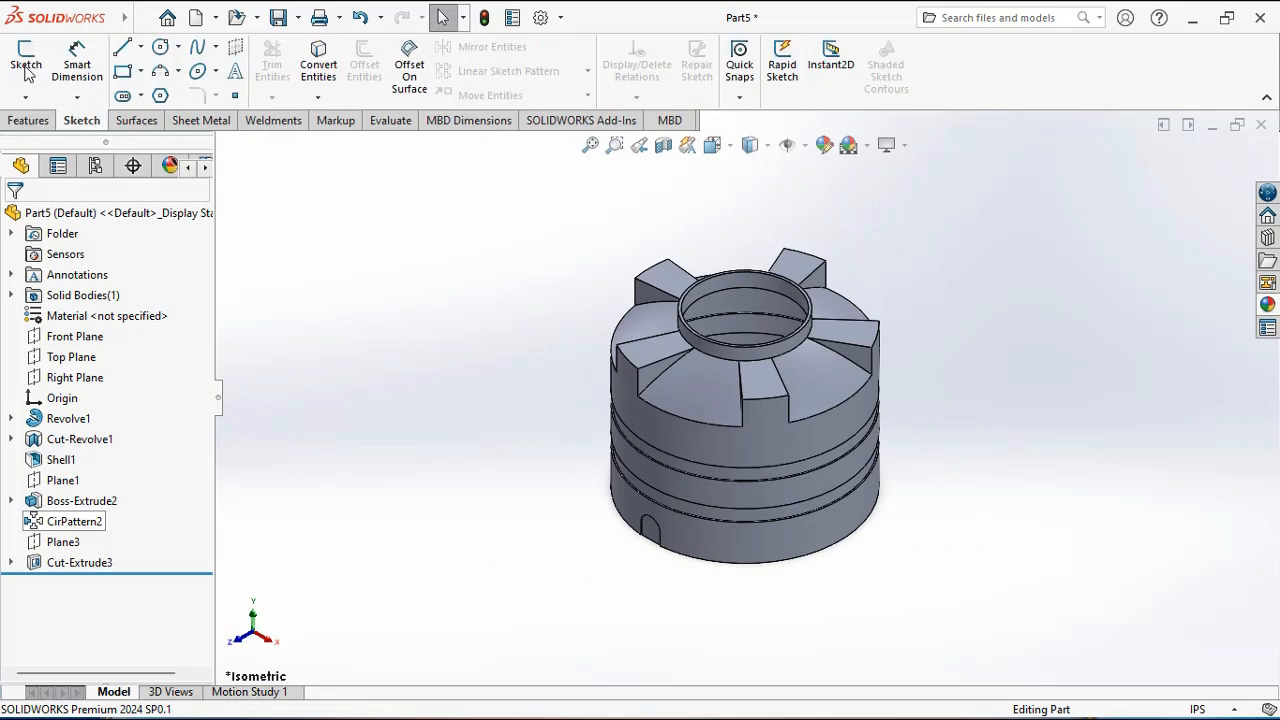
left_click(26, 60)
scroll(623, 537, "down", 6)
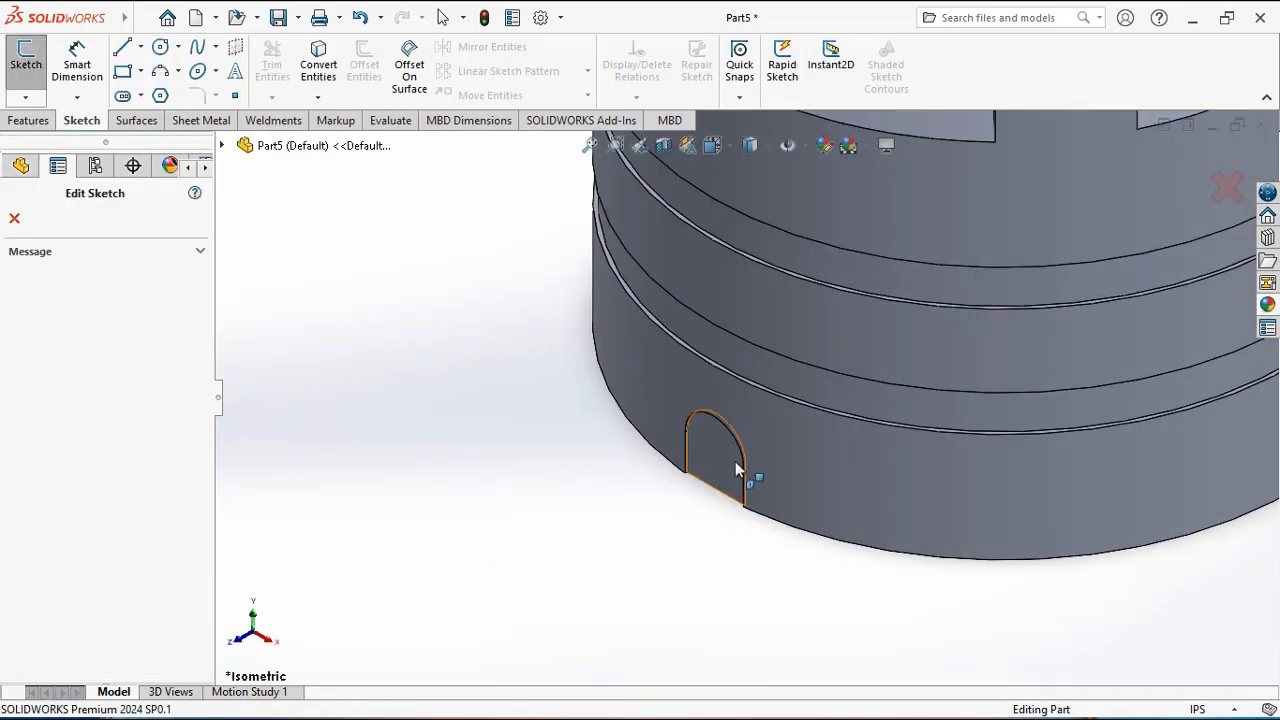
scroll(716, 473, "down", 3)
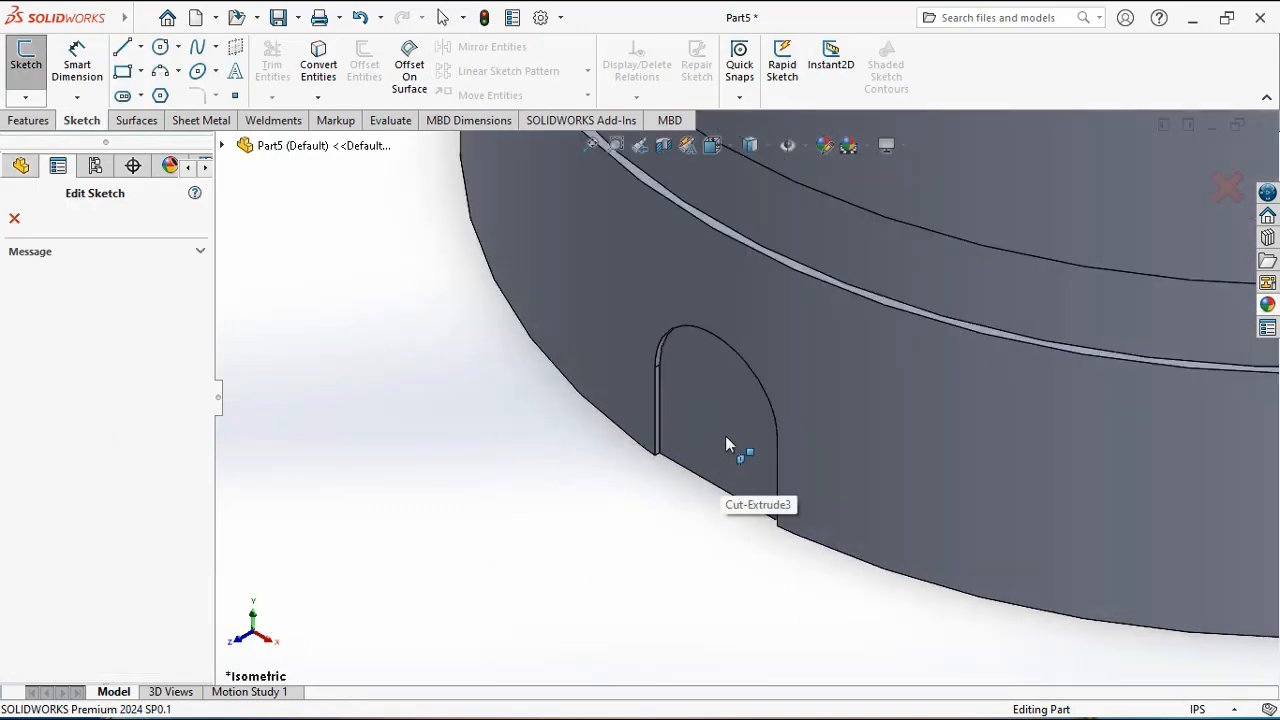
left_click(721, 435)
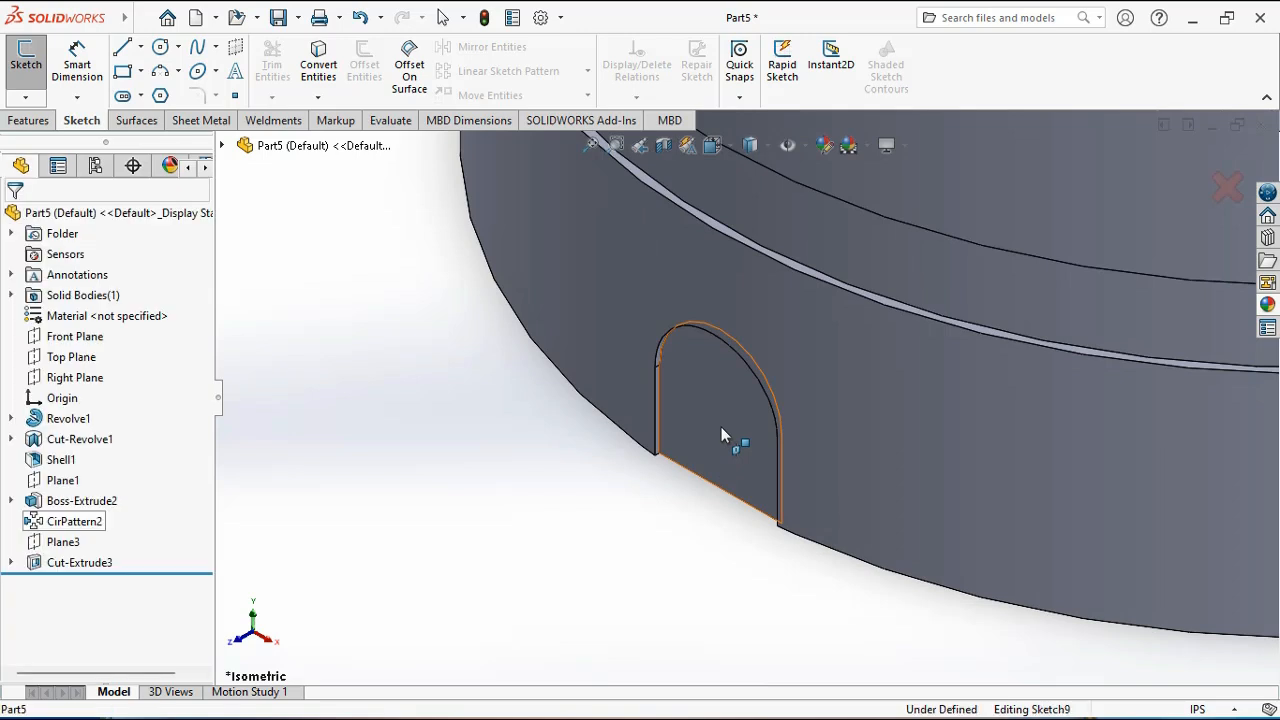
scroll(740, 598, "down", 8)
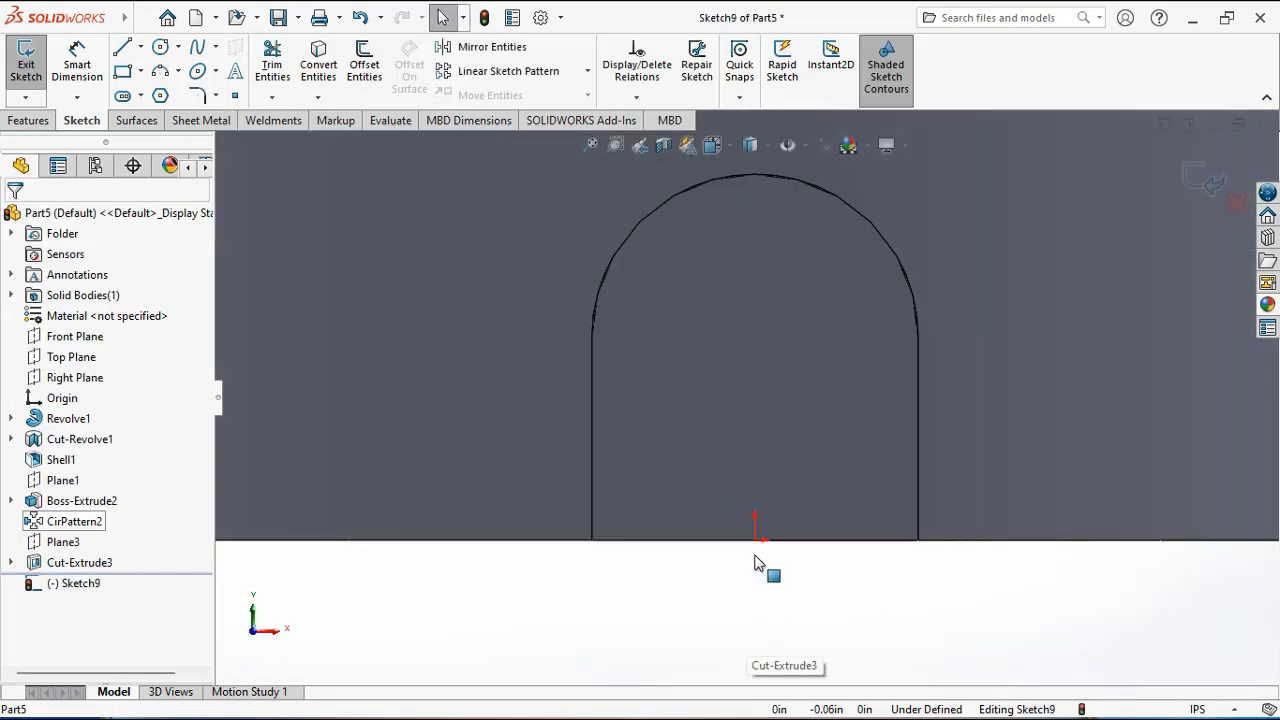
left_click(160, 46)
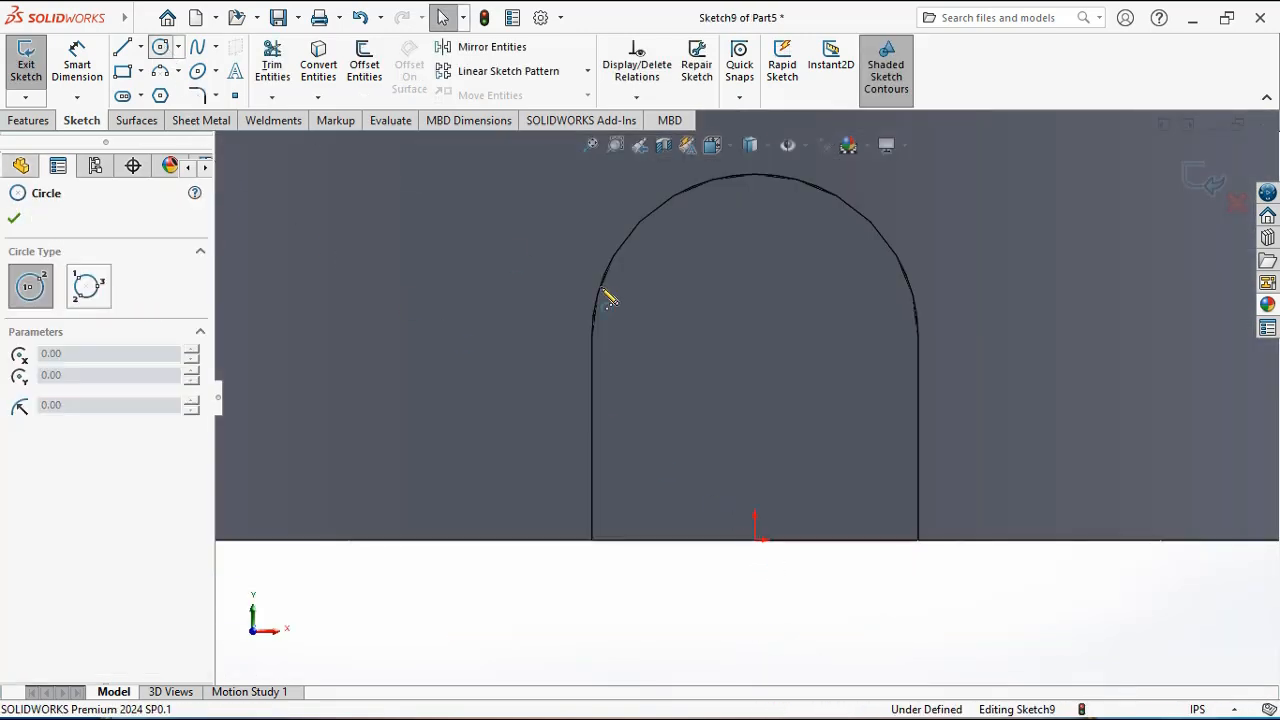
left_click(756, 388)
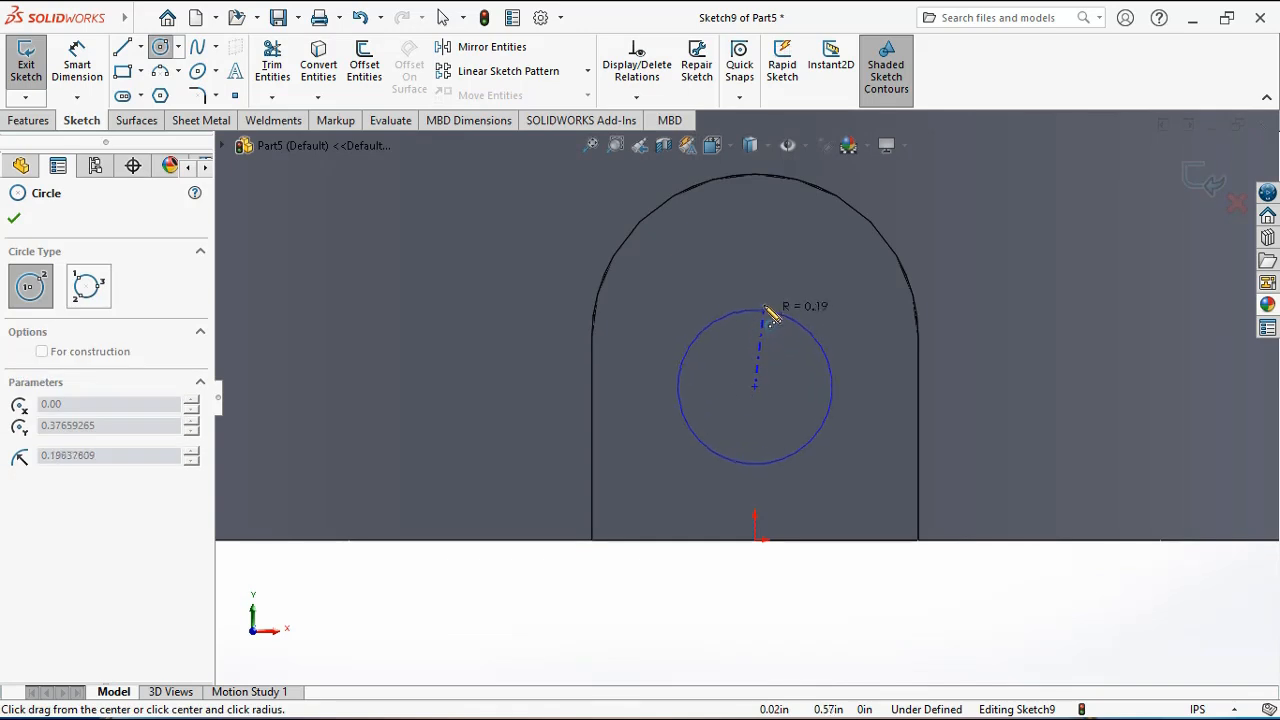
left_click(768, 306)
right_click(860, 315)
left_click(899, 326)
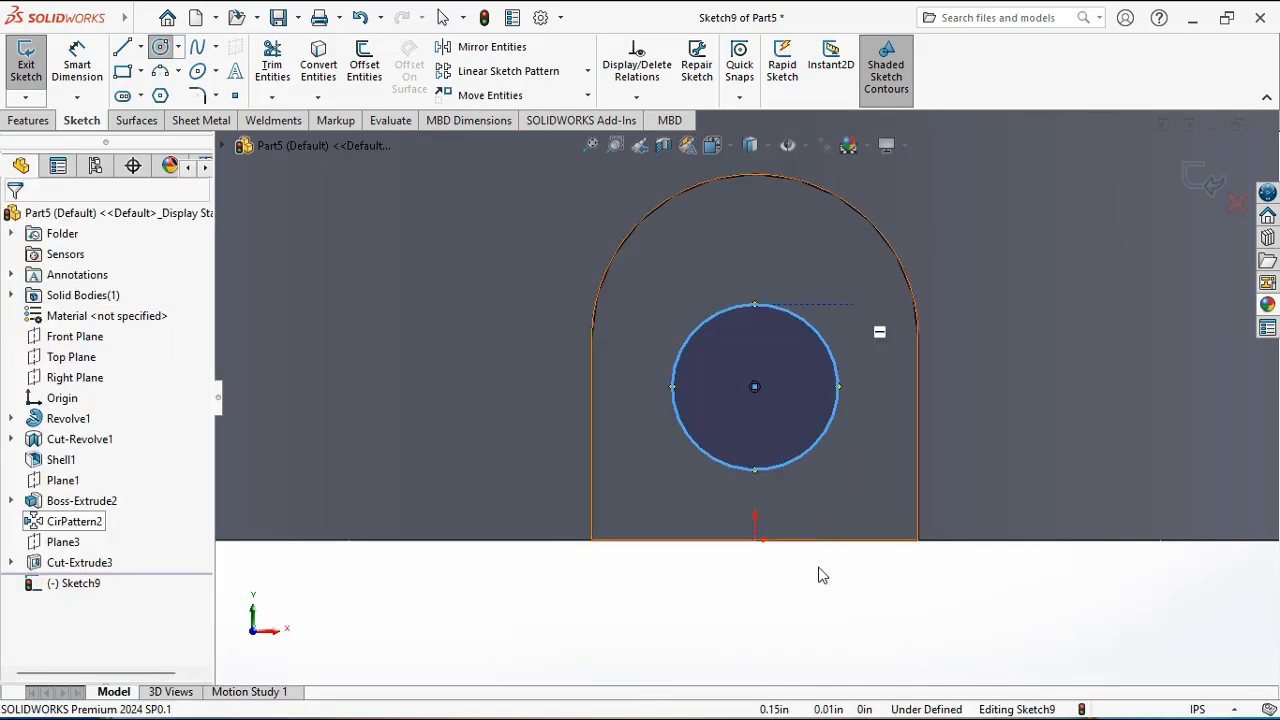
Add a Vertical relation between the circle's center and the origin.
left_click(756, 388)
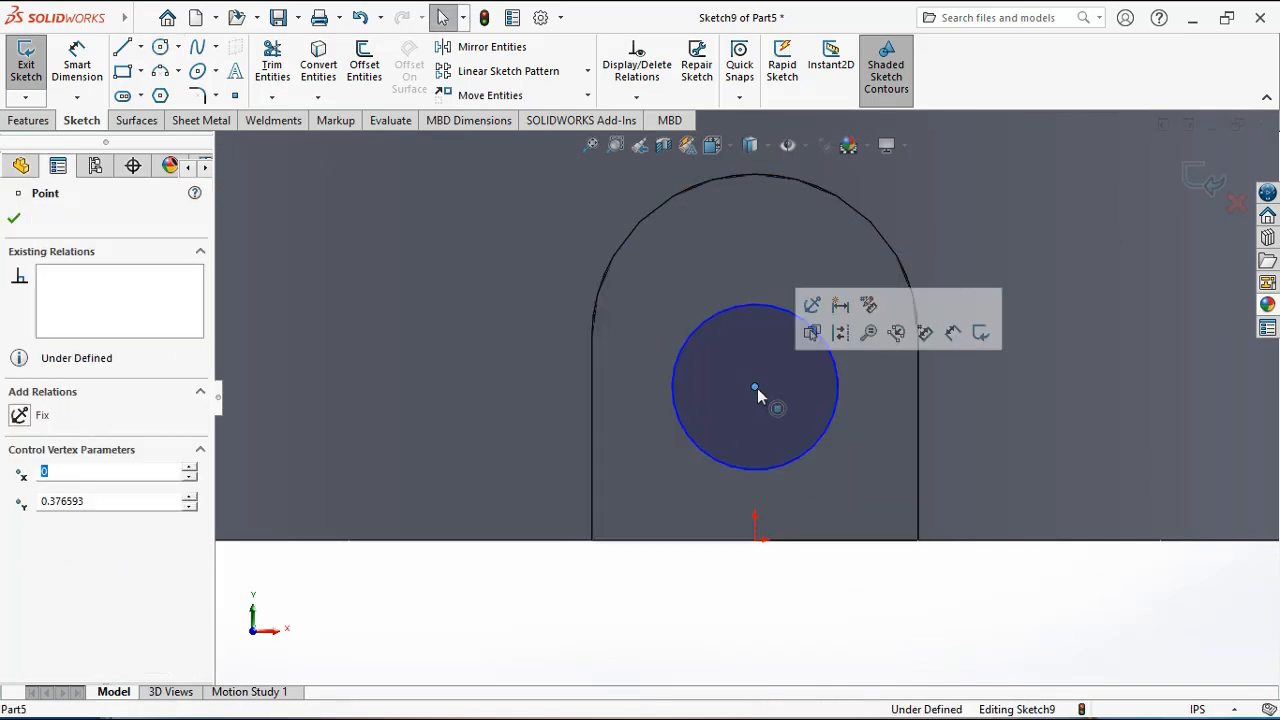
left_click(755, 541, "ctrl")
left_click(838, 456)
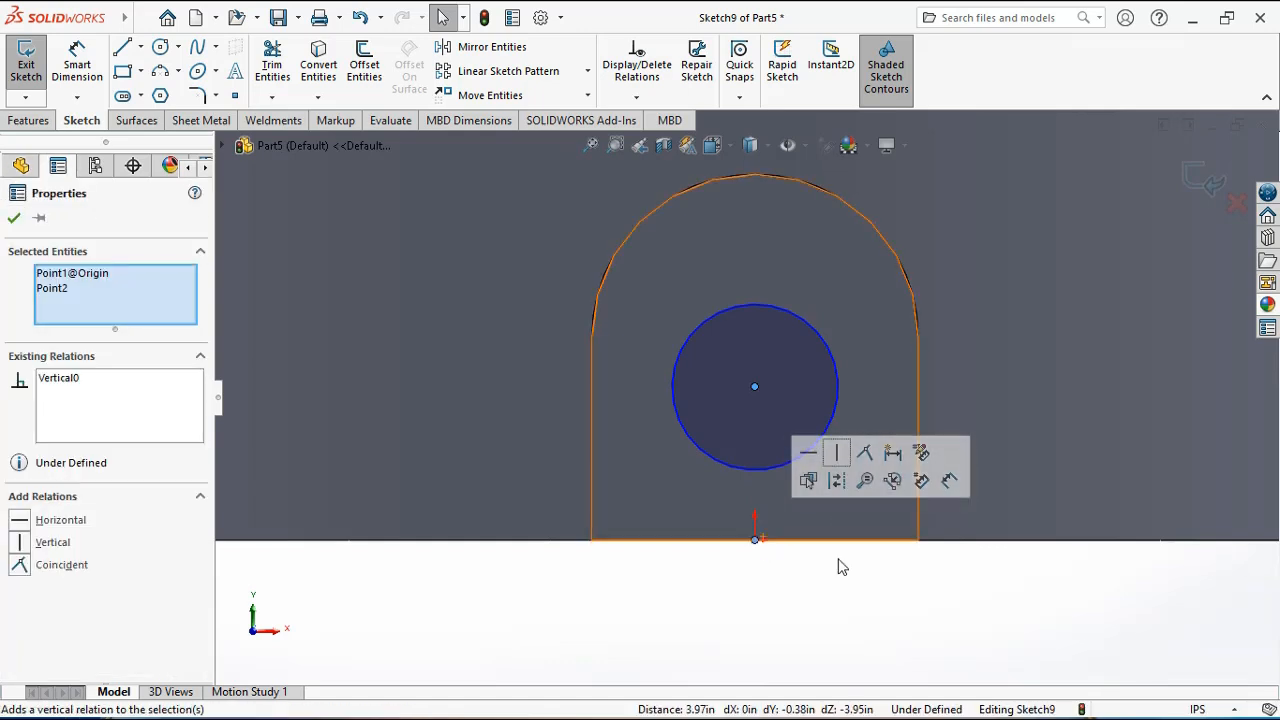
left_click(836, 570)
Dimension the circle's center from the origin and set its height to 0.40 in.
left_click(77, 64)
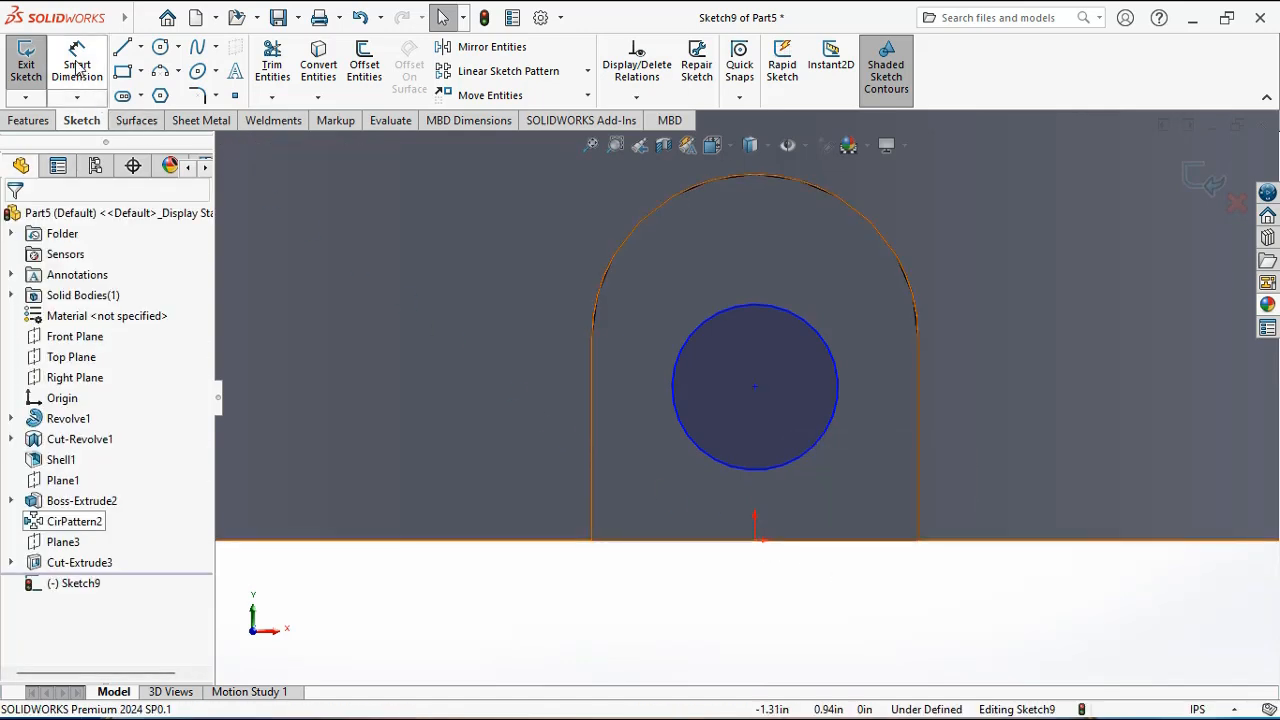
left_click(755, 388)
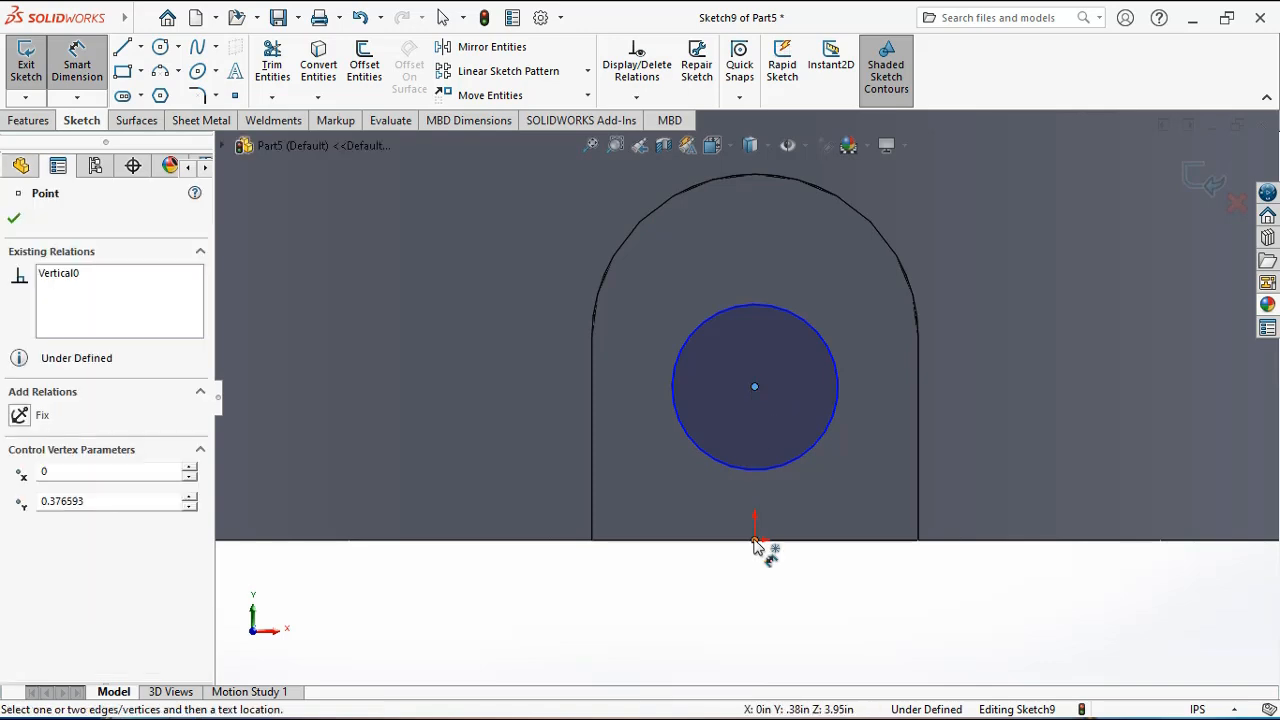
left_click(755, 540)
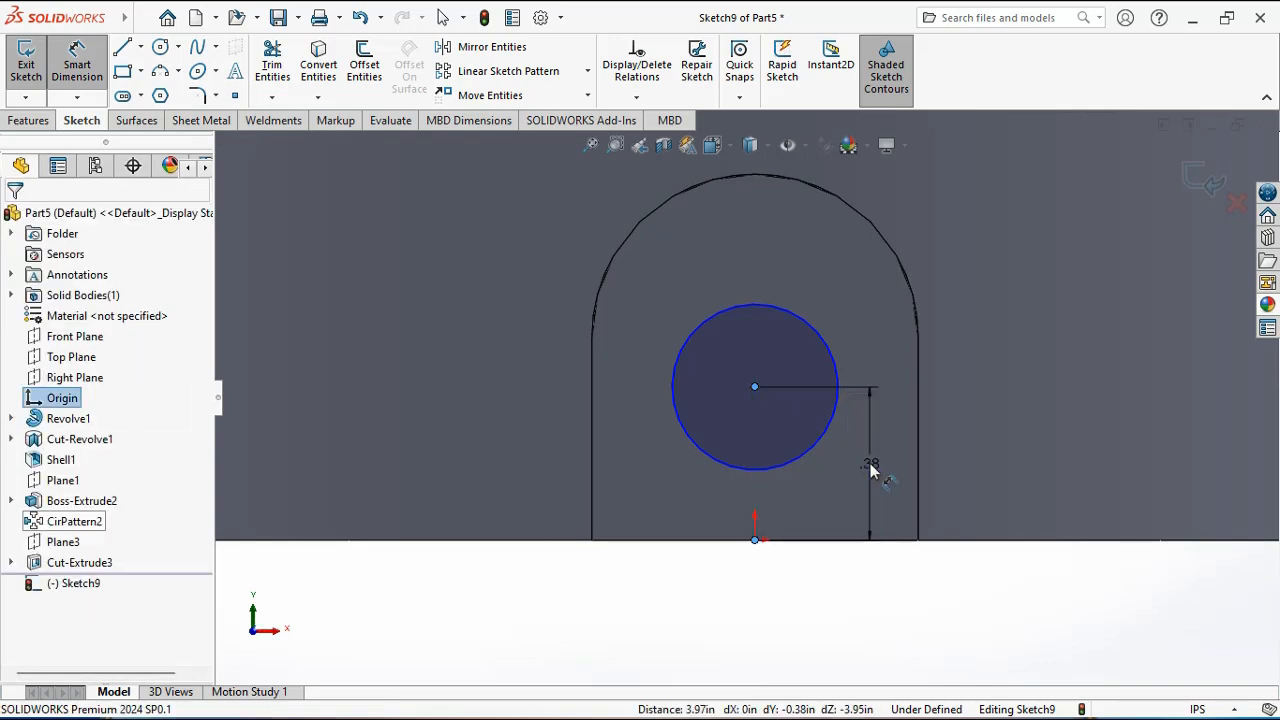
left_click(870, 470)
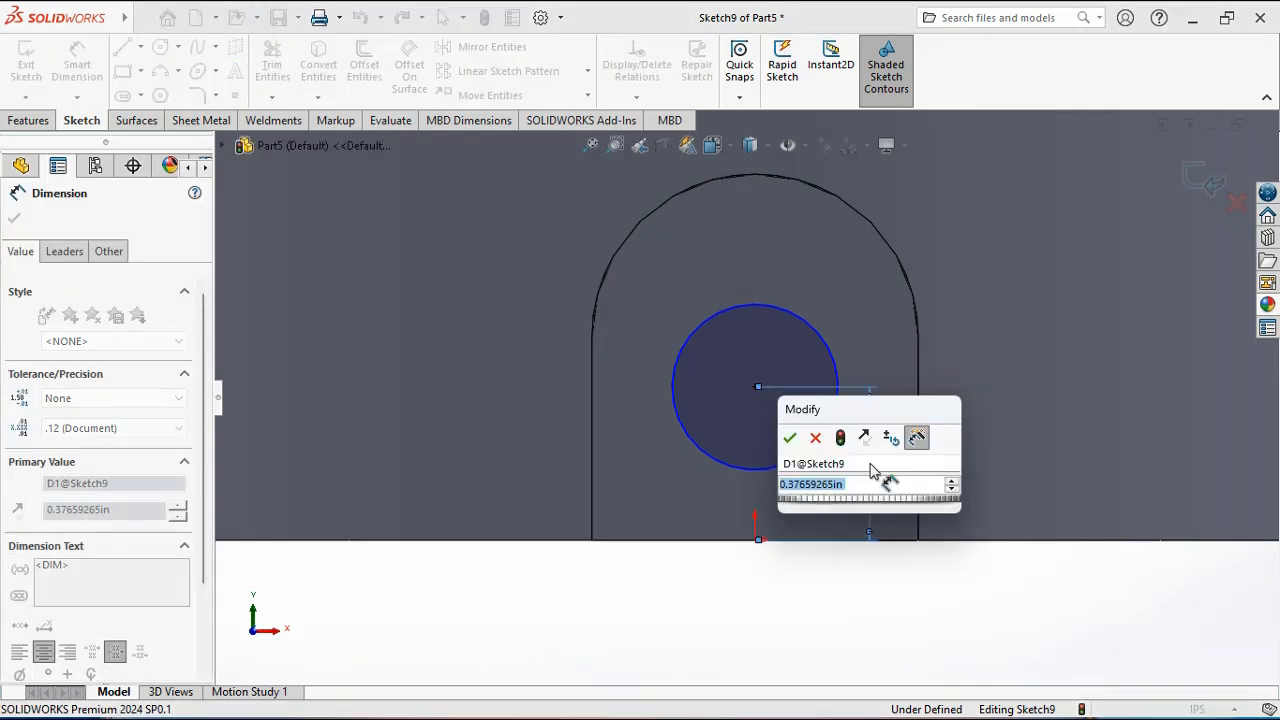
type("0.5")
key("Return")
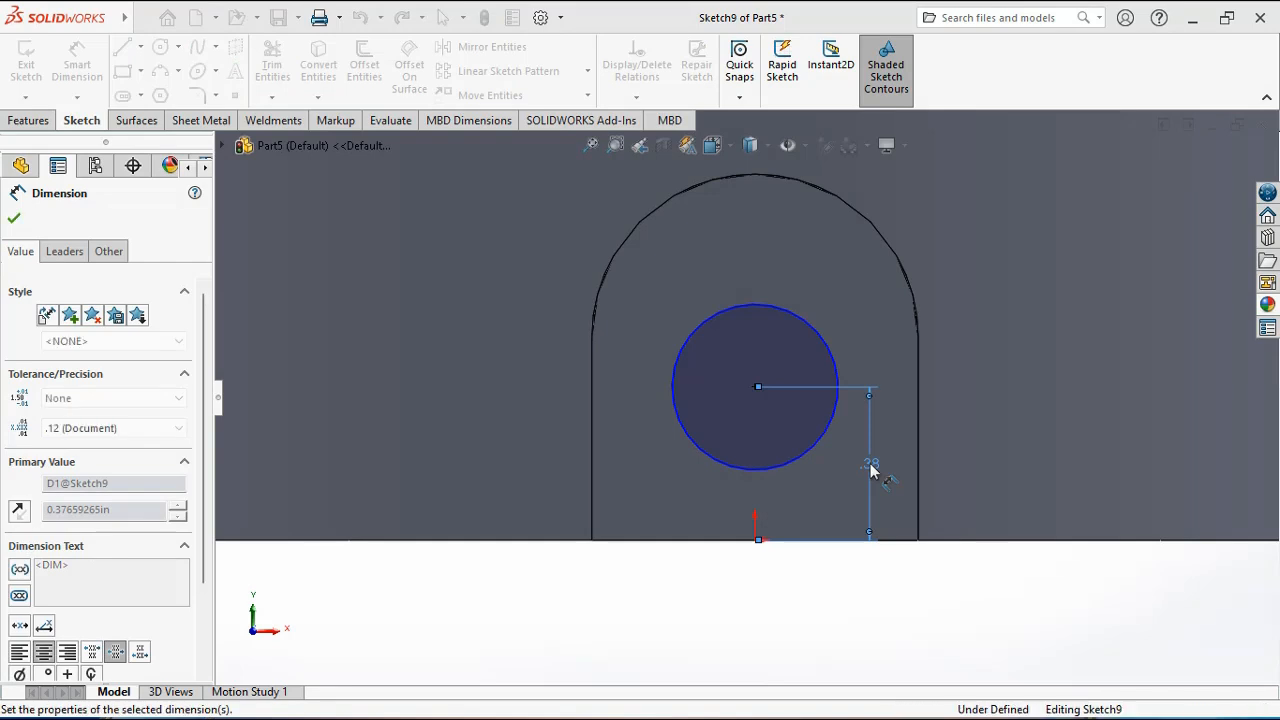
Dimension the circle on the arch face and set its diameter to 0.4 in.
left_click(821, 280)
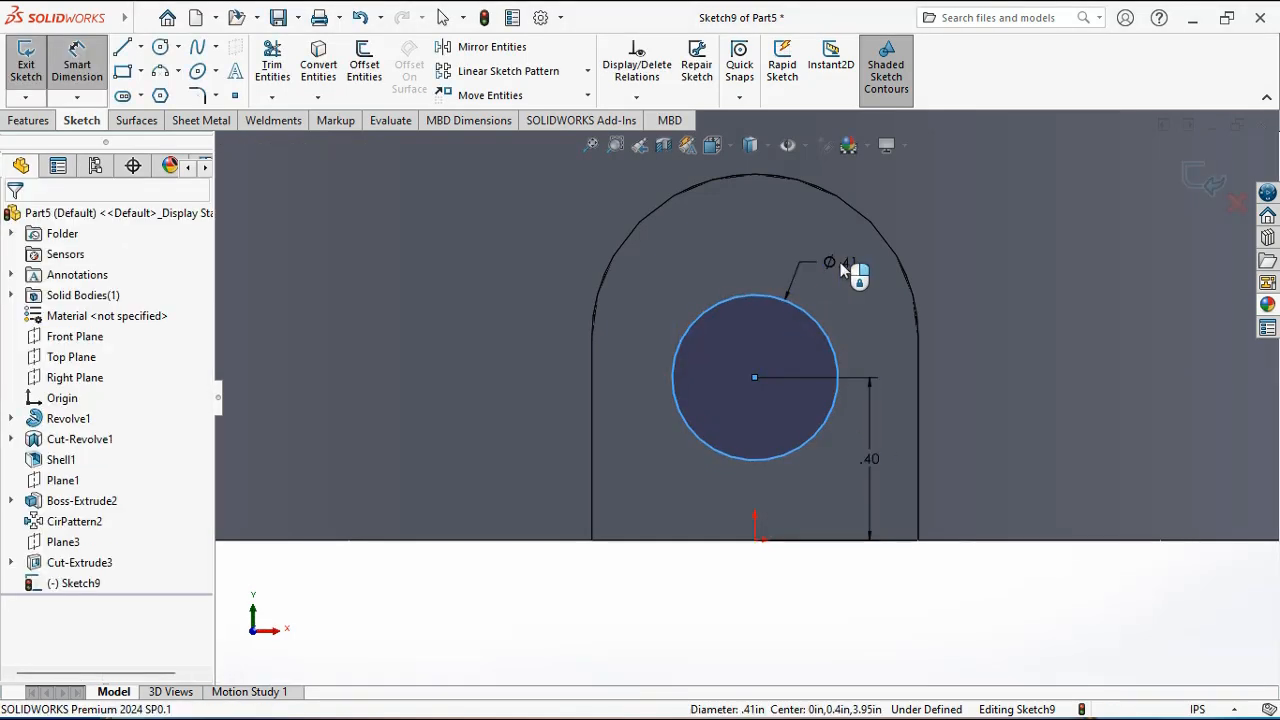
left_click(840, 262)
type("0.")
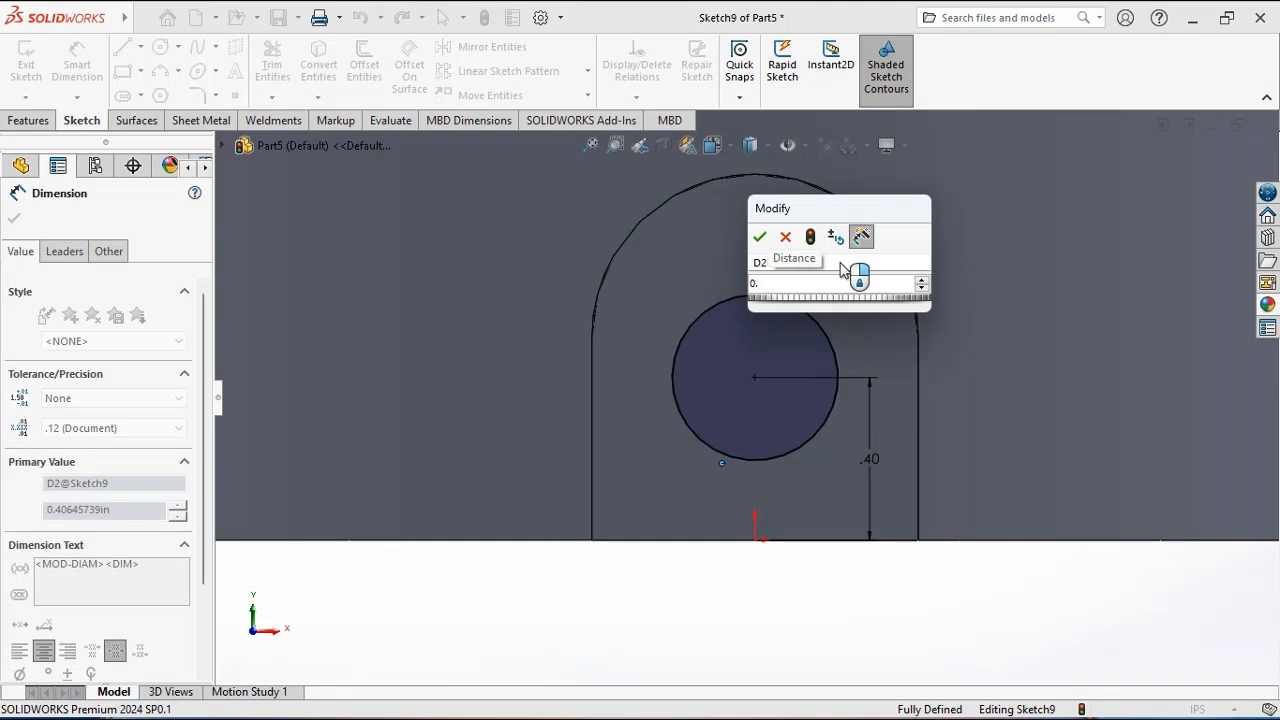
type("4")
left_click(759, 239)
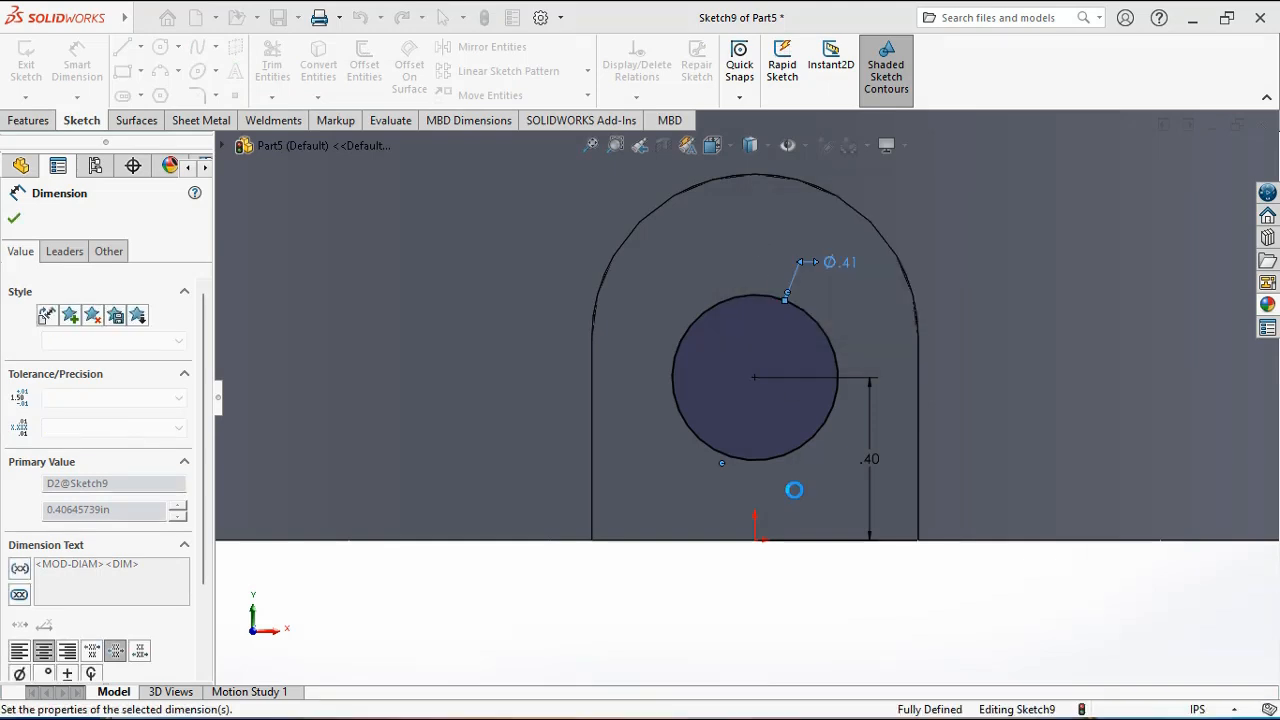
left_click(808, 598)
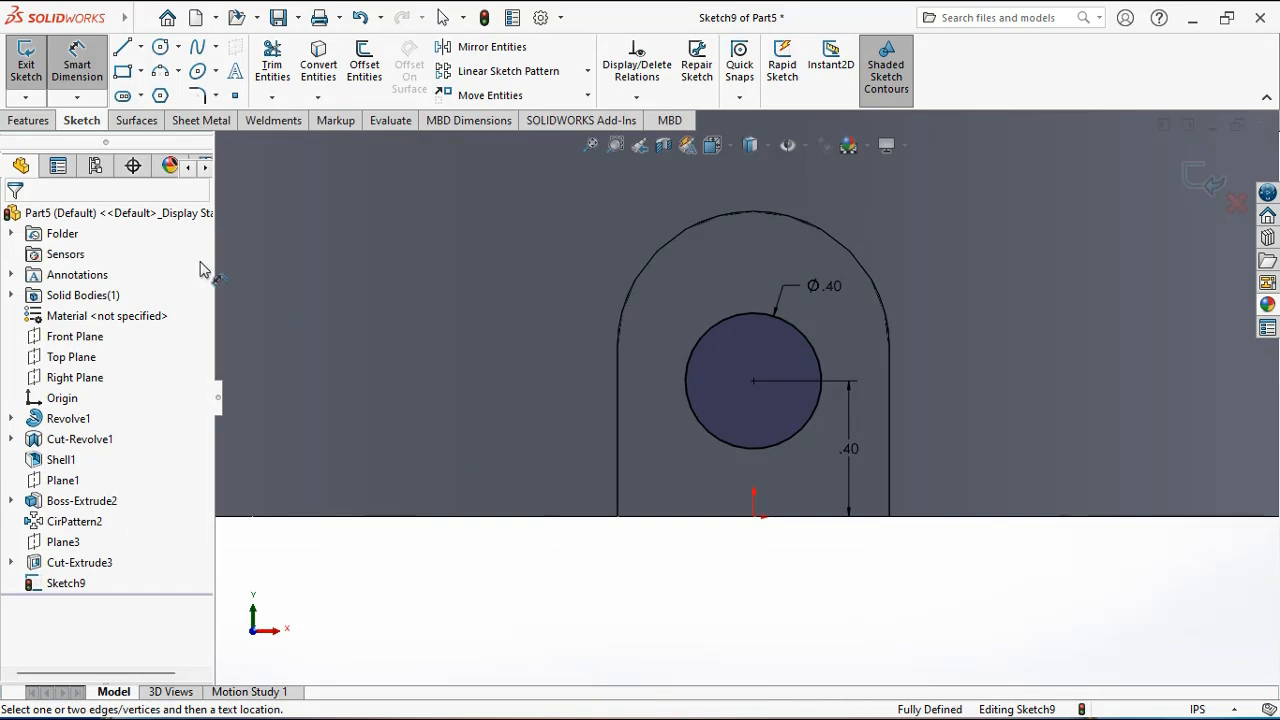
Cut-extrude the 0.4 in circle through the tank wall with the Up To Next end condition, and show the isometric view.
left_click(28, 120)
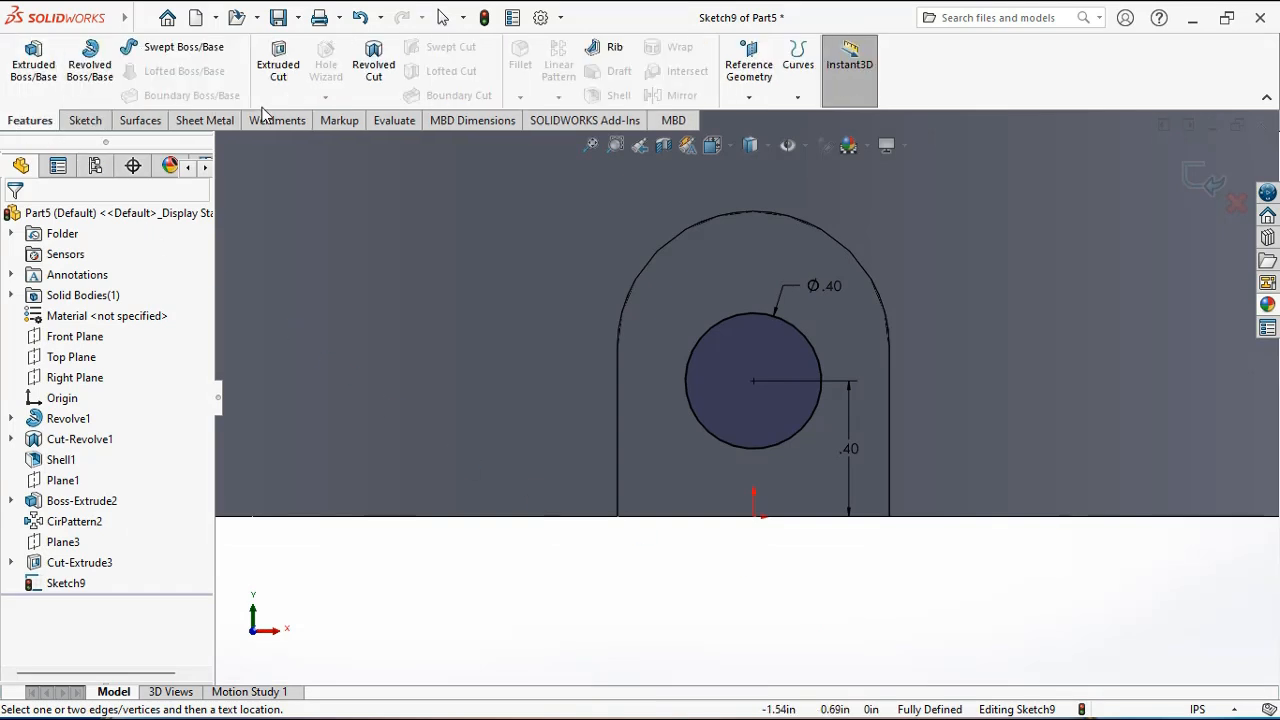
left_click(280, 72)
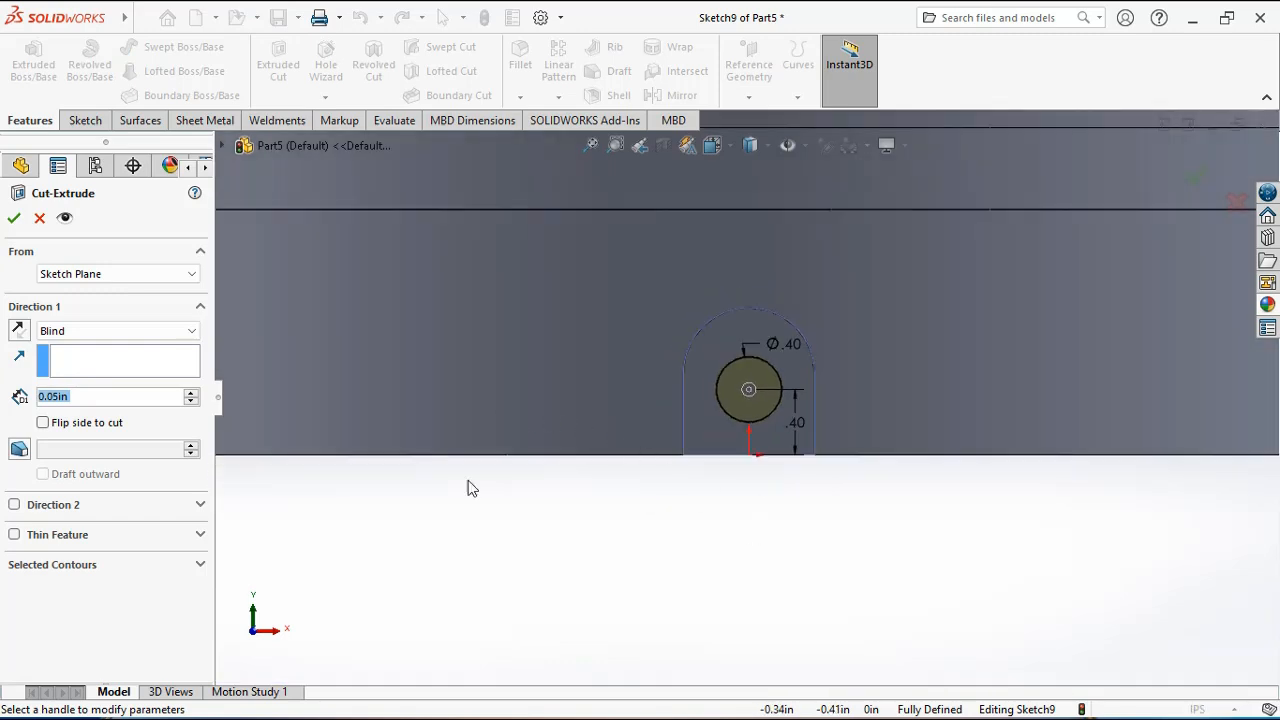
left_click(114, 331)
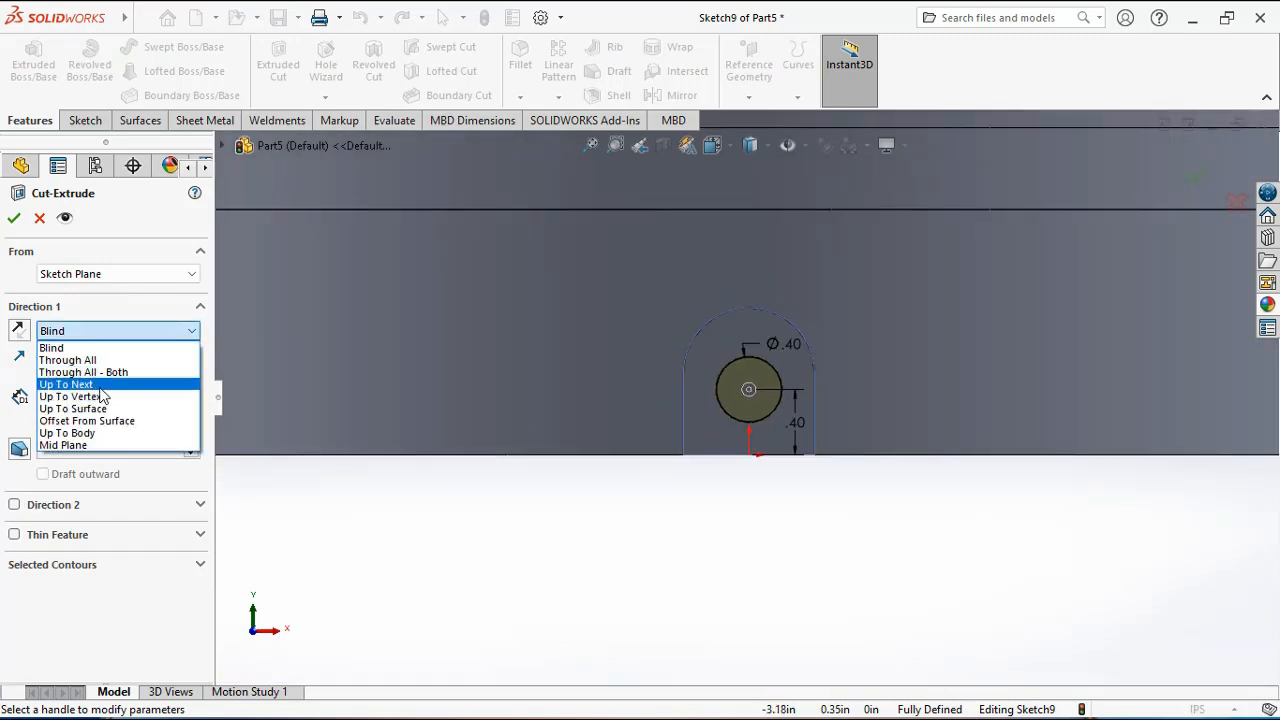
left_click(100, 385)
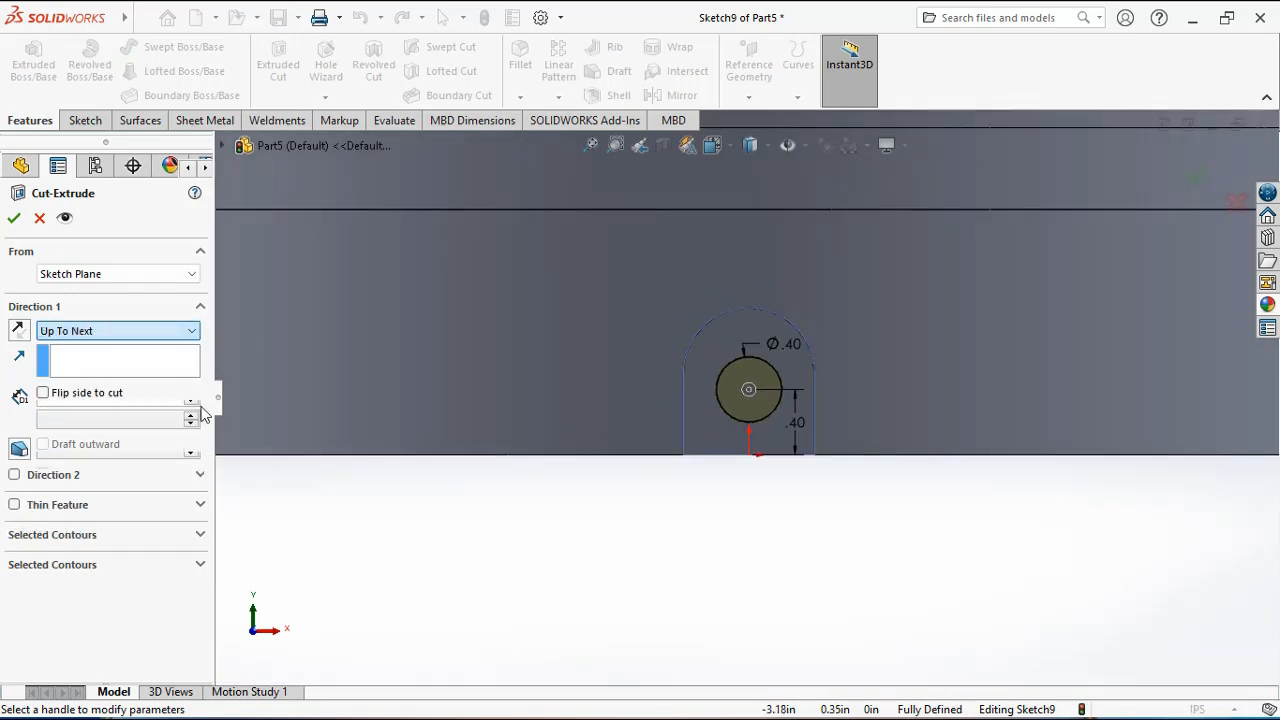
left_click(7, 222)
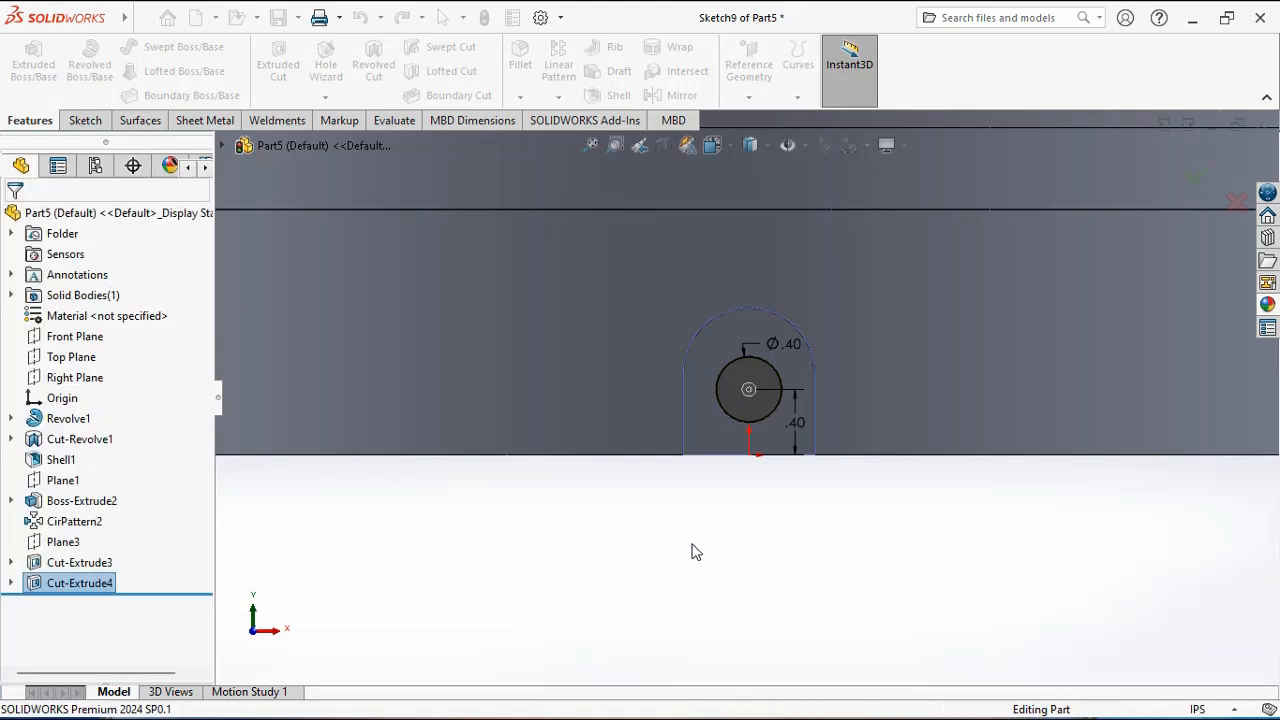
left_click(696, 552)
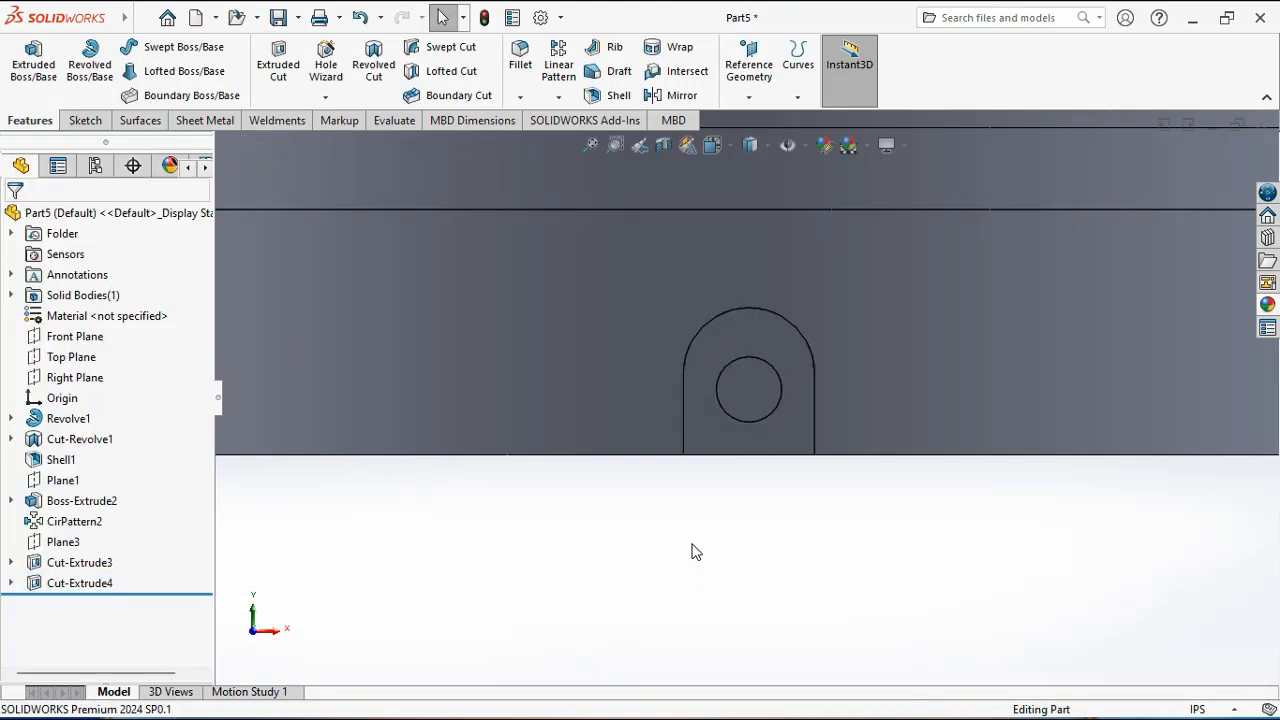
key("ctrl+7")
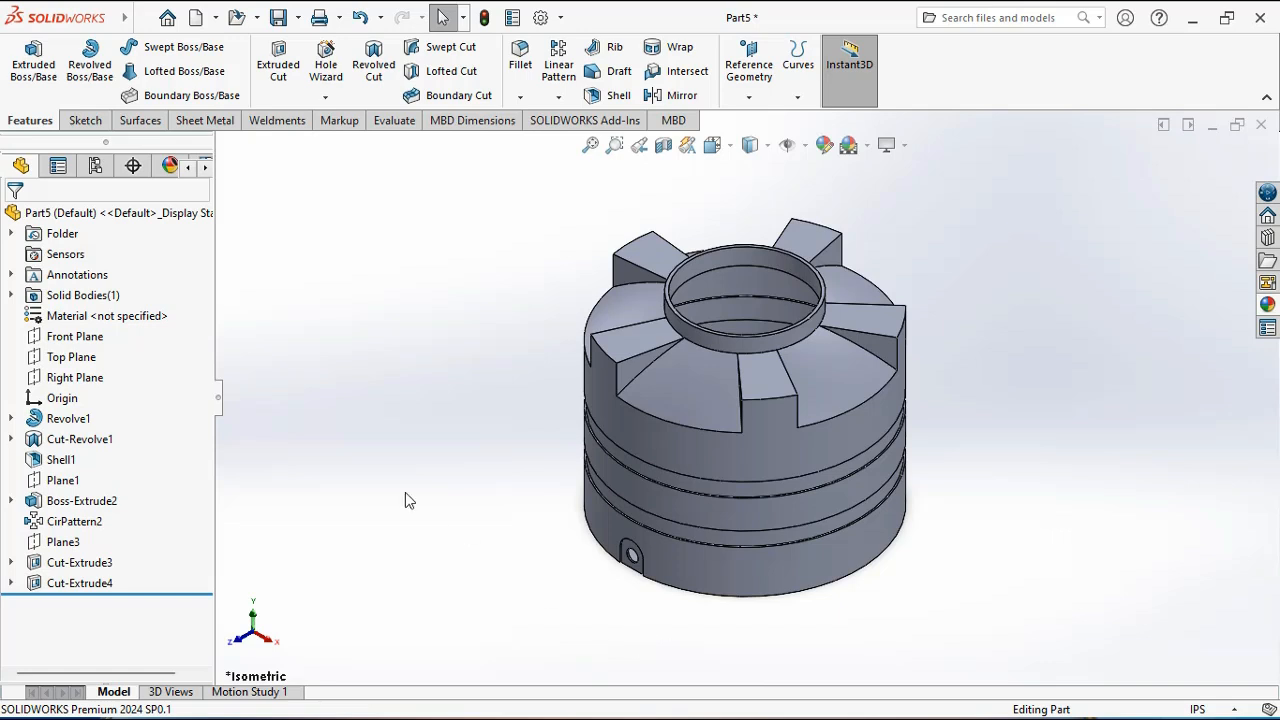
Select all features from Revolve1 to Cut-Extrude4 and open their appearance for editing.
left_click(61, 418)
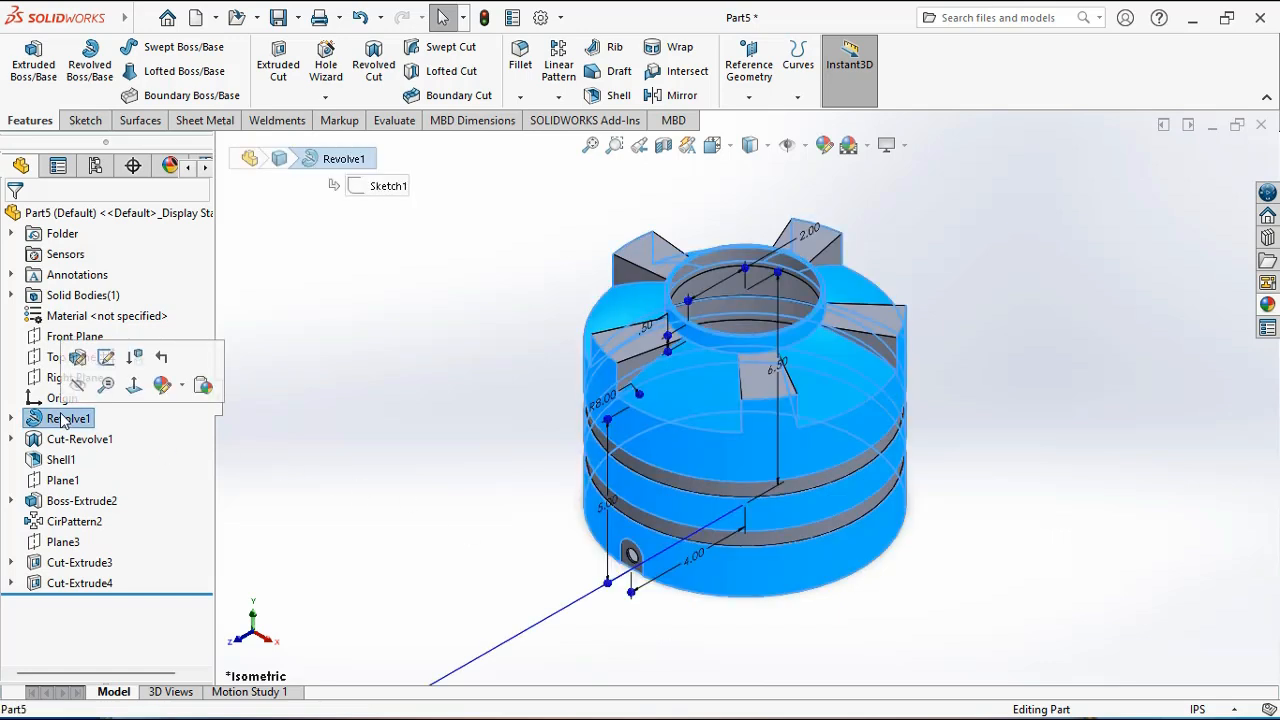
left_click(70, 584, "shift")
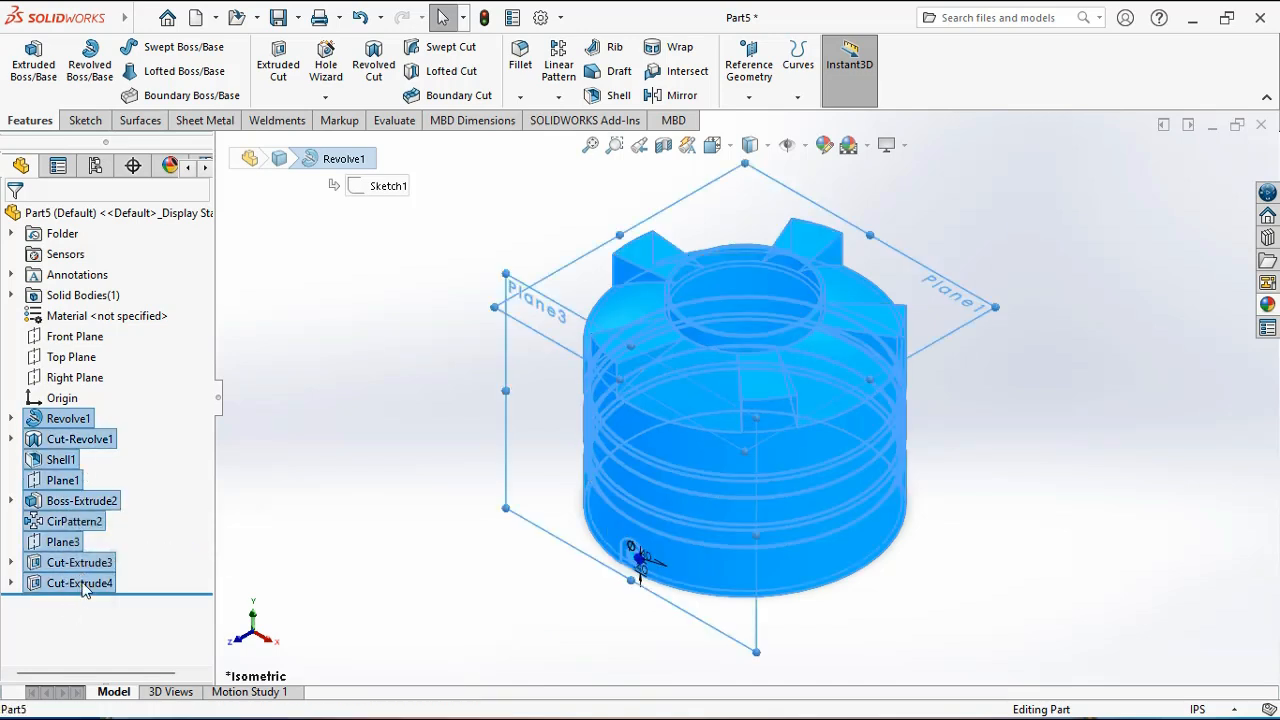
left_click(83, 585, "shift")
left_click(212, 556)
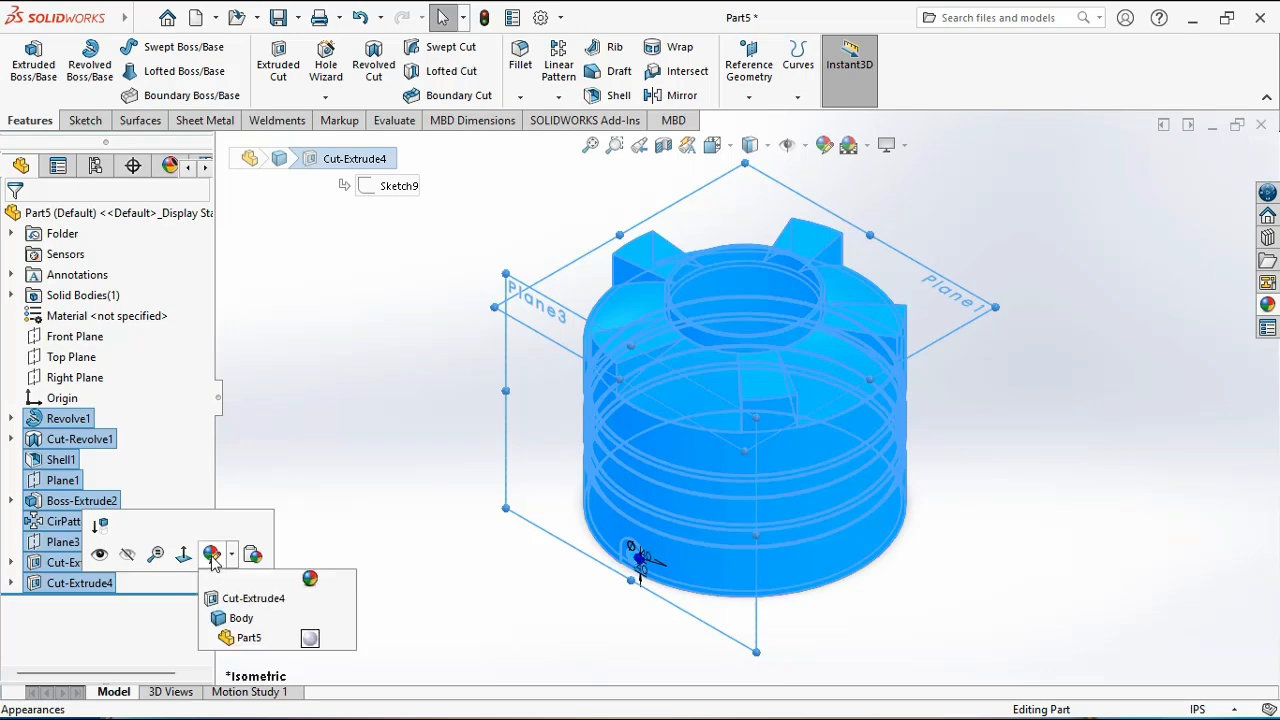
left_click(254, 598)
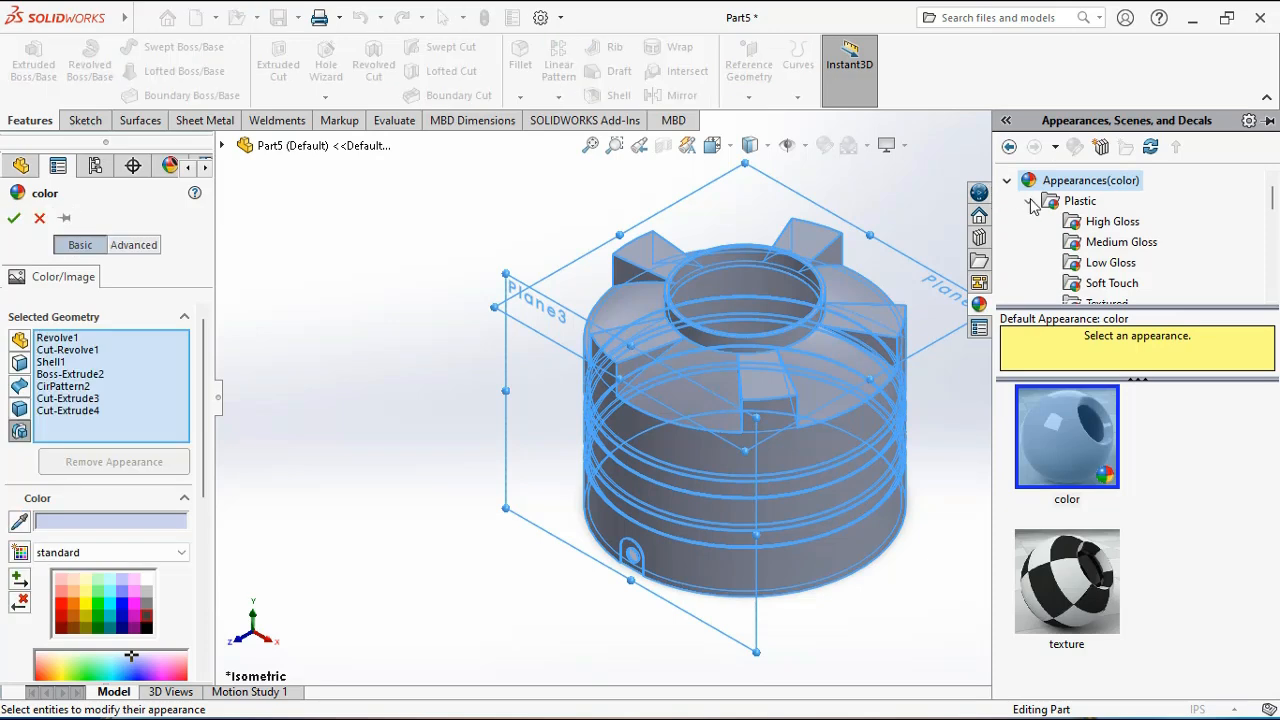
Apply the polished plastic1 appearance from the High Gloss plastics to the selected tank features.
left_click(1008, 182)
left_click(1008, 182)
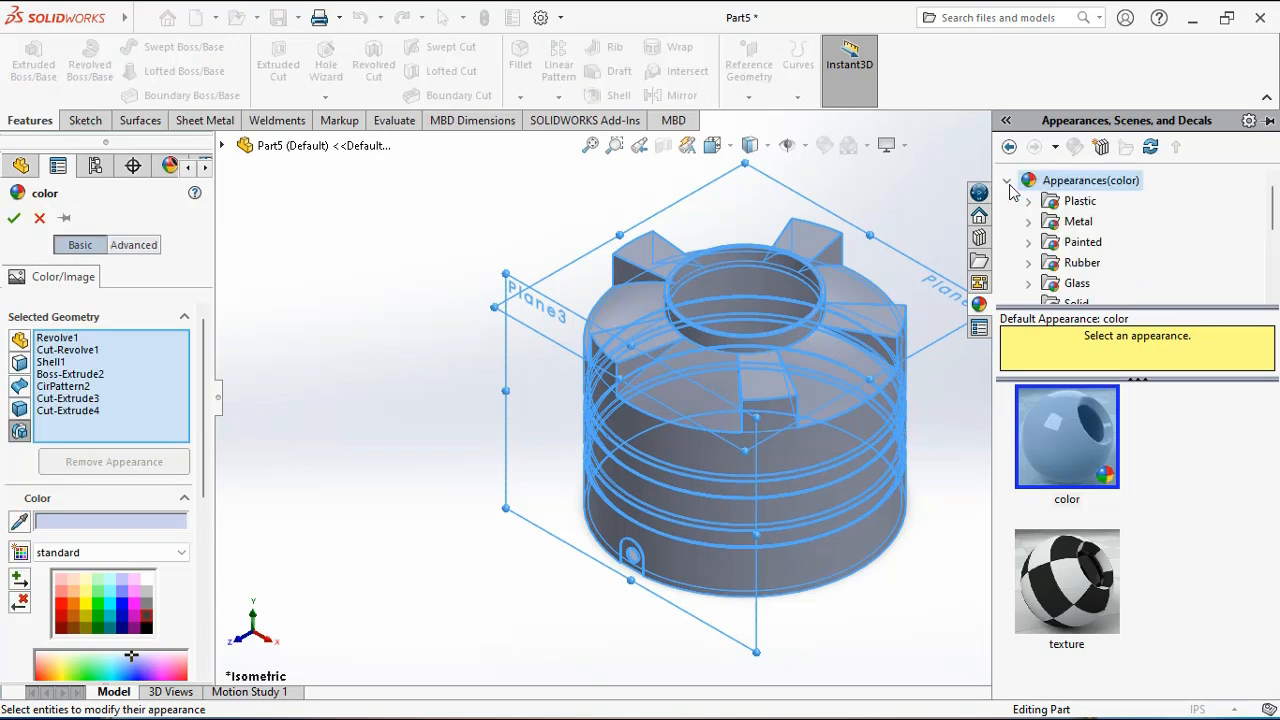
left_click(1028, 203)
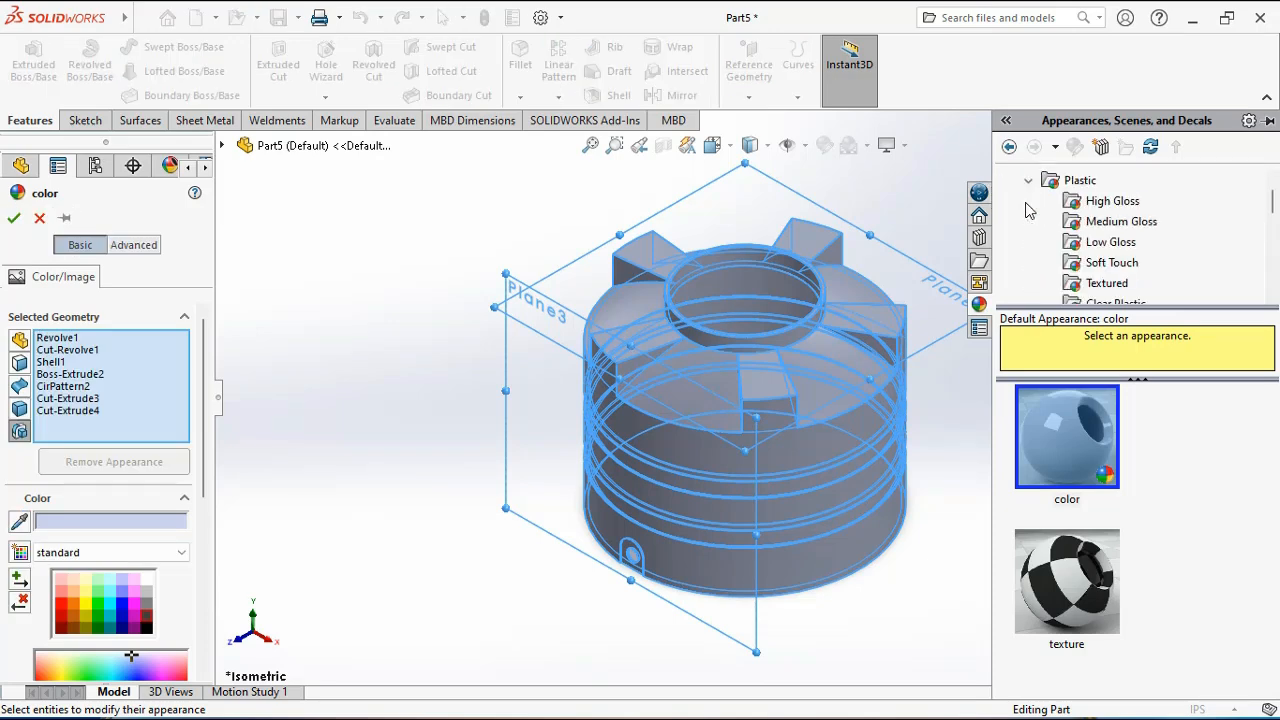
left_click(1113, 201)
scroll(1226, 564, "down", 10)
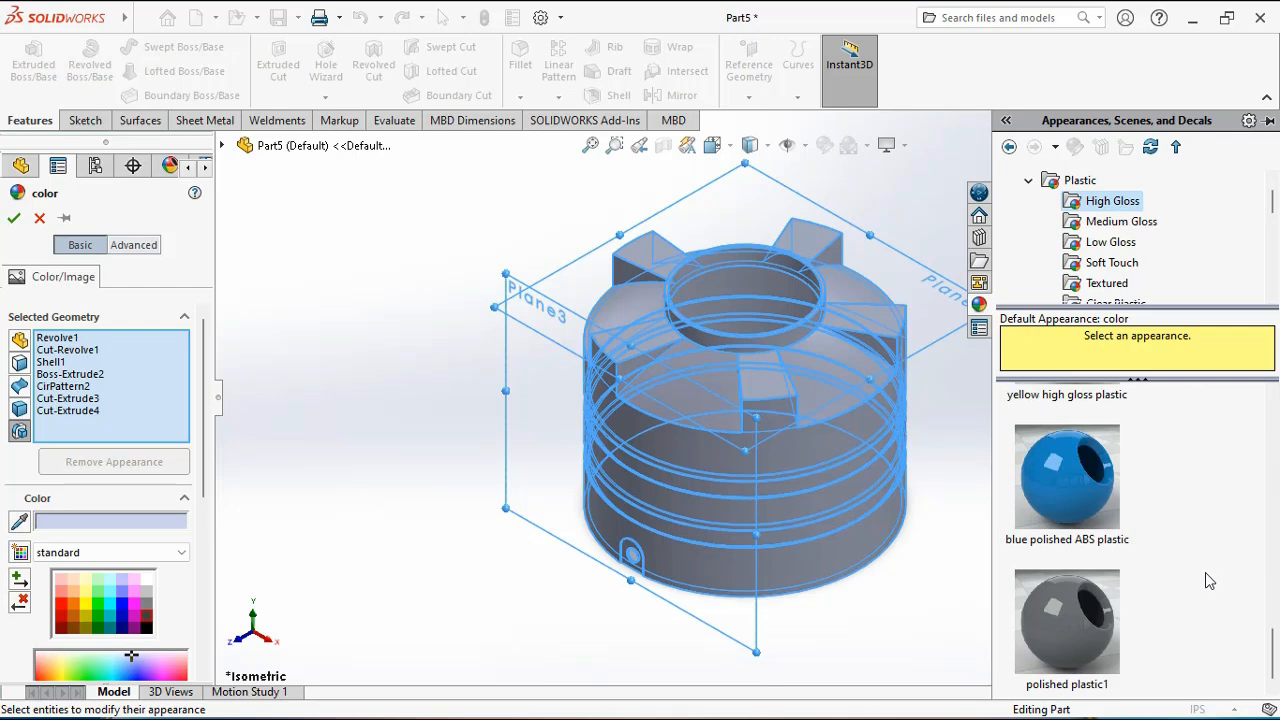
left_click(1043, 620)
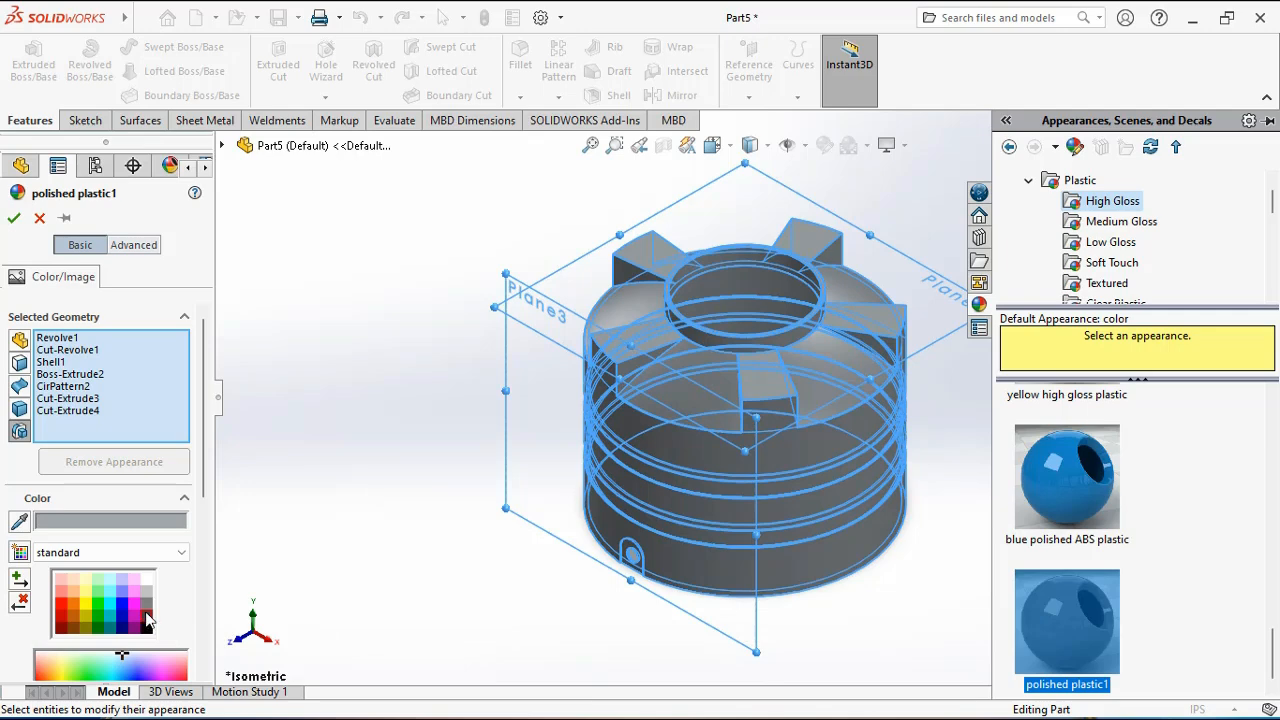
Set the plastic appearance's color to dark grey from the standard swatches, accept it, and inspect the tank before restoring the isometric view.
left_click(146, 616)
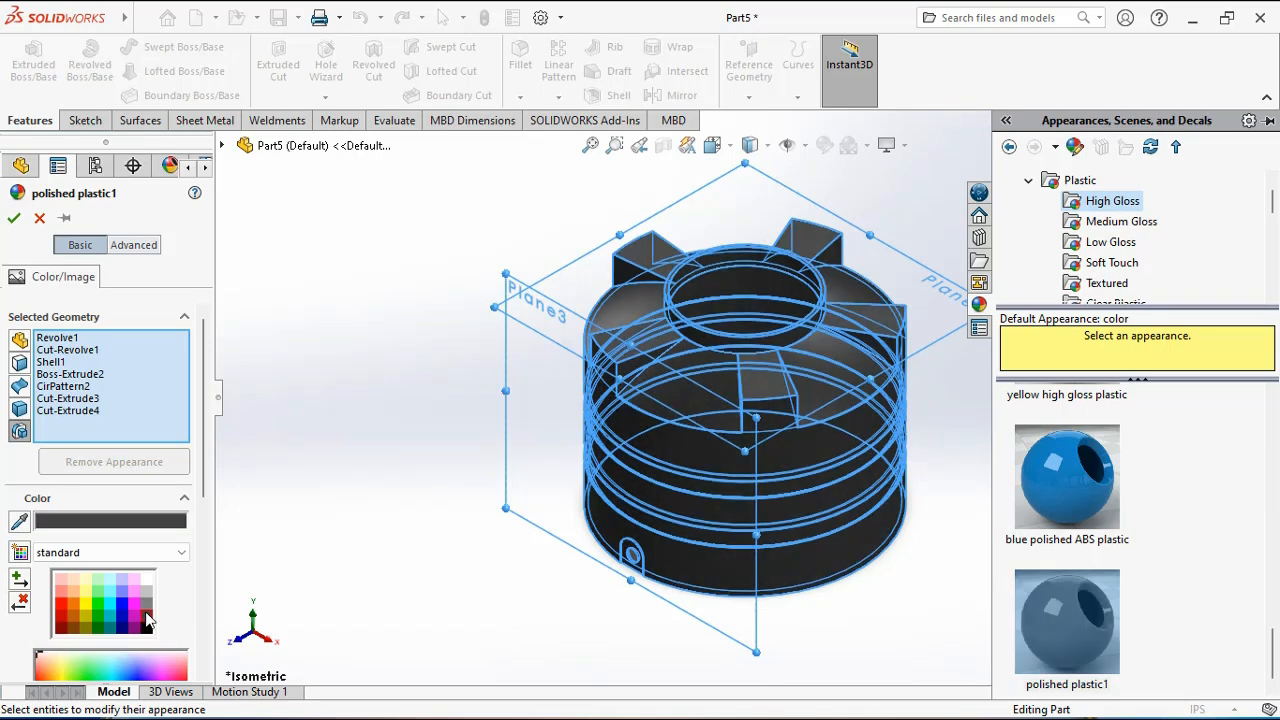
left_click(13, 219)
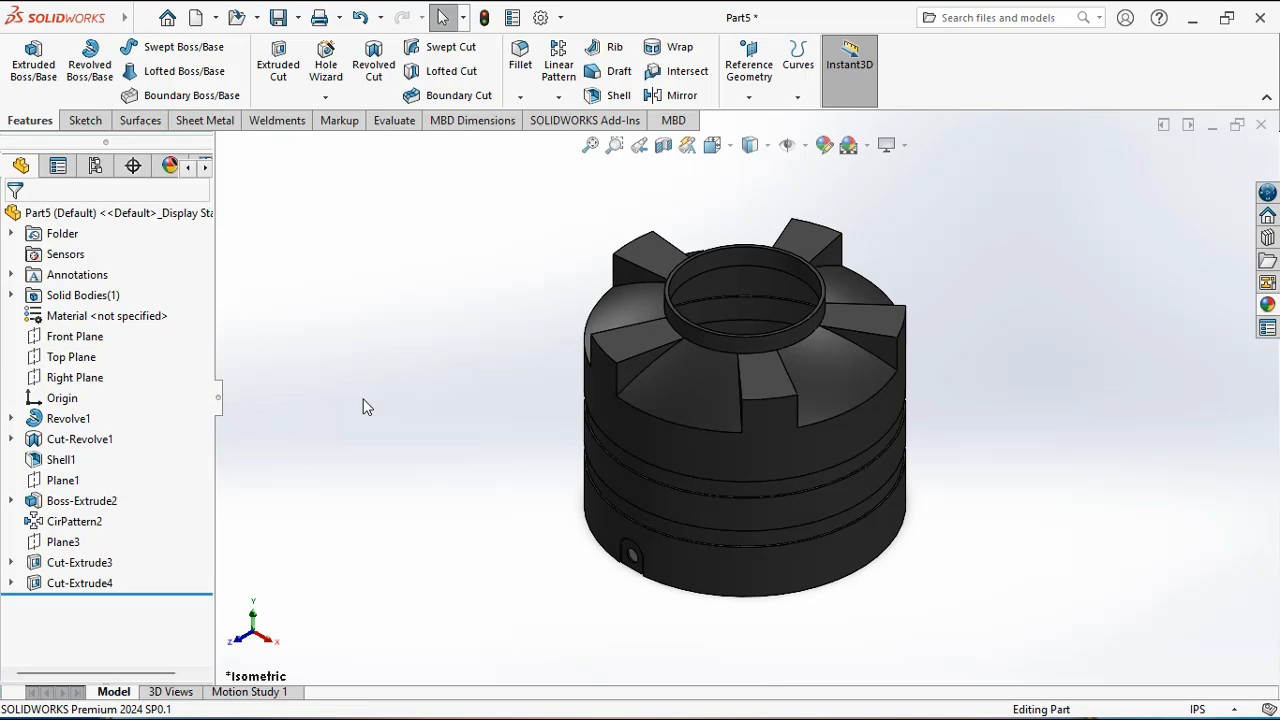
middle_click_drag(655, 385, 593, 432)
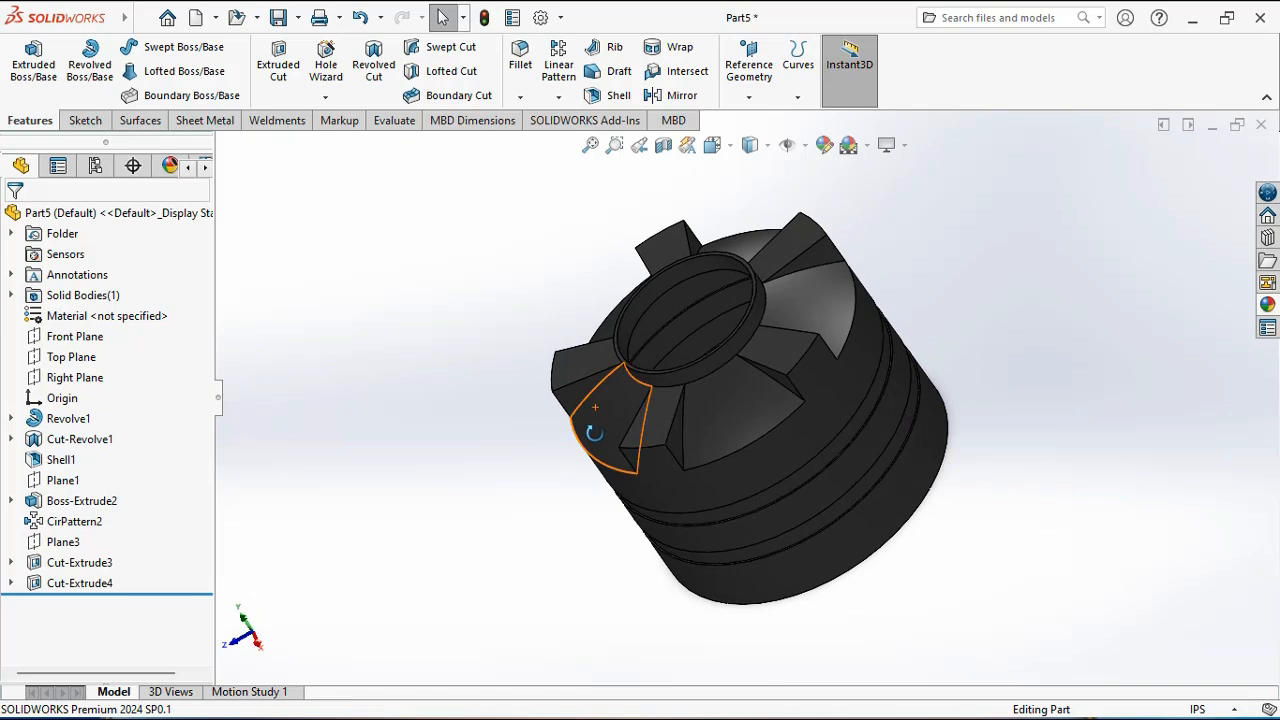
key("ctrl+7")
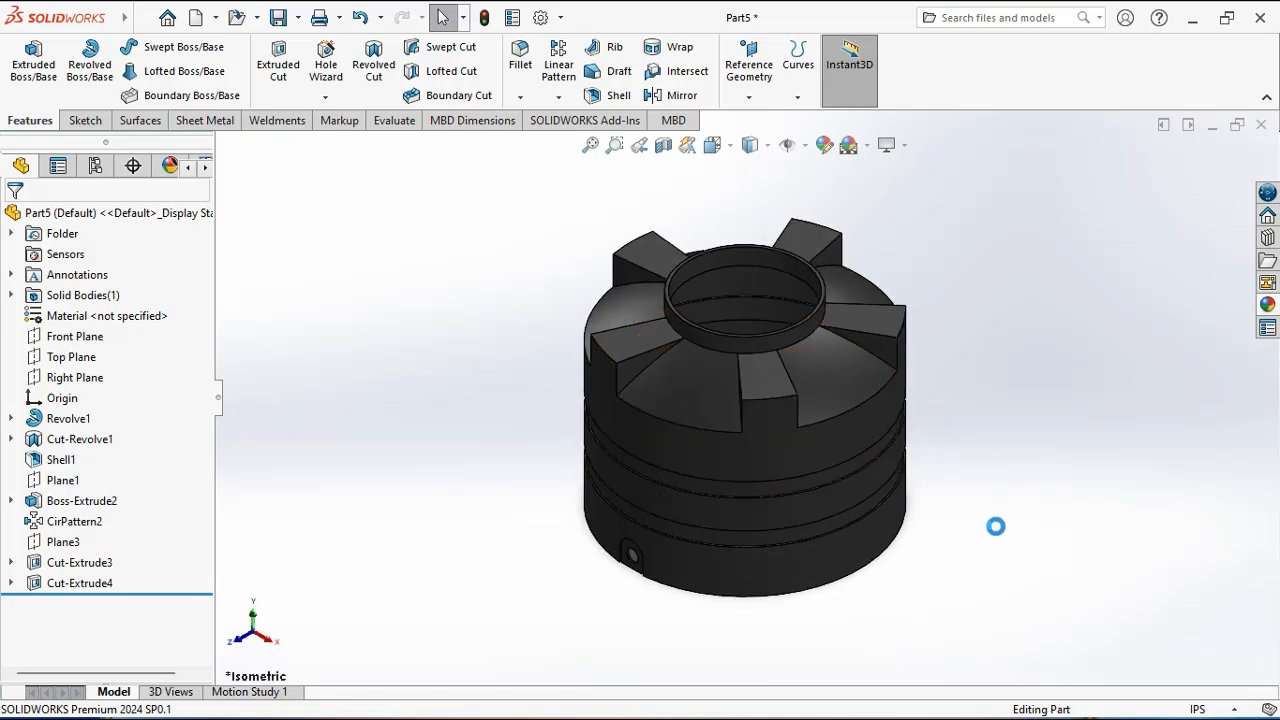